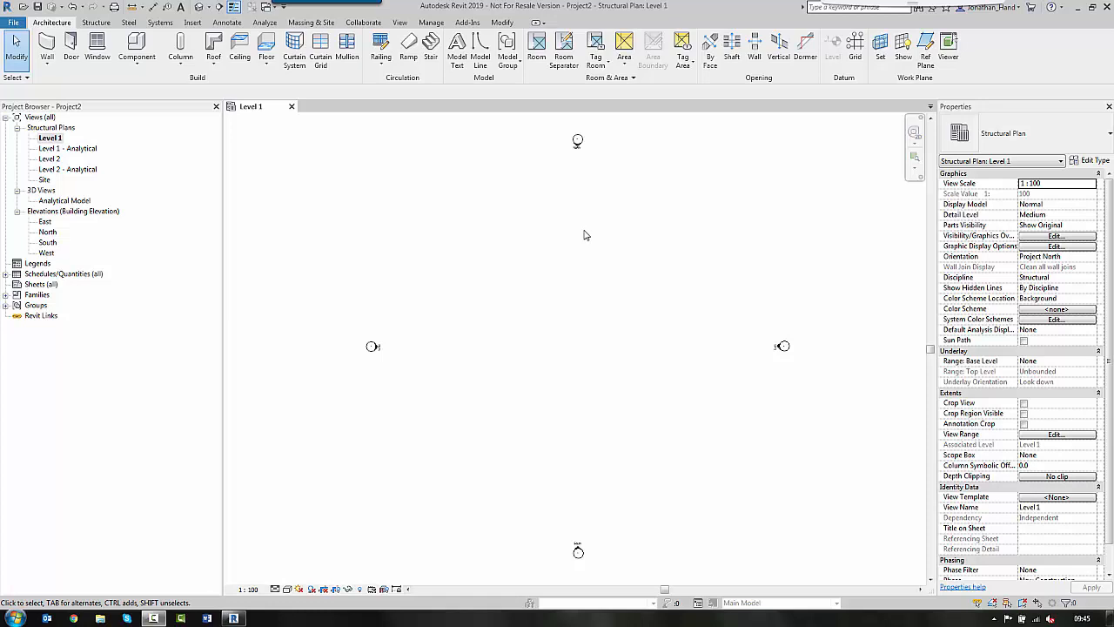
- Create a rectangular Generic 300mm floor about 4800 by 4700 mm on Level 1
left_click(266, 61)
left_click(275, 87)
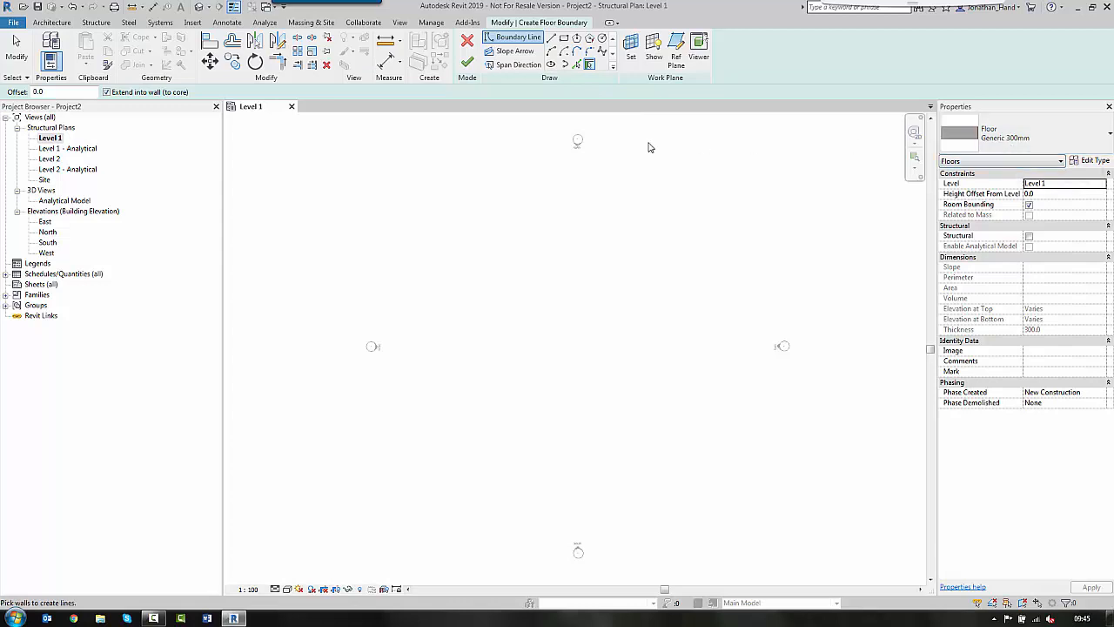
left_click(564, 37)
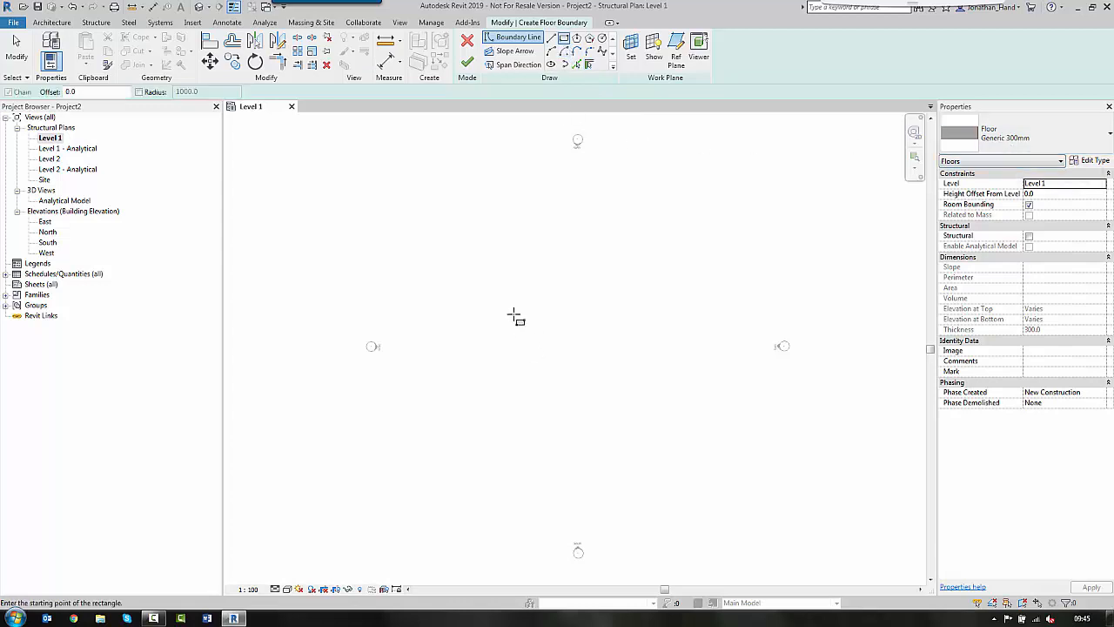
left_click(499, 288)
scroll(533, 348, "up", 1)
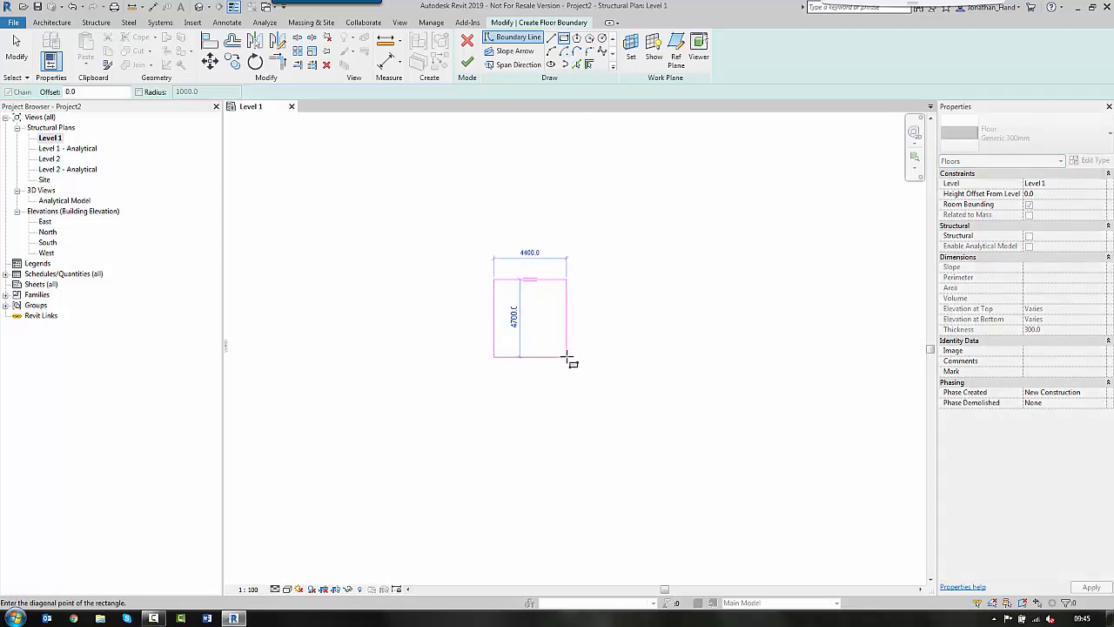
left_click(574, 357)
left_click(467, 62)
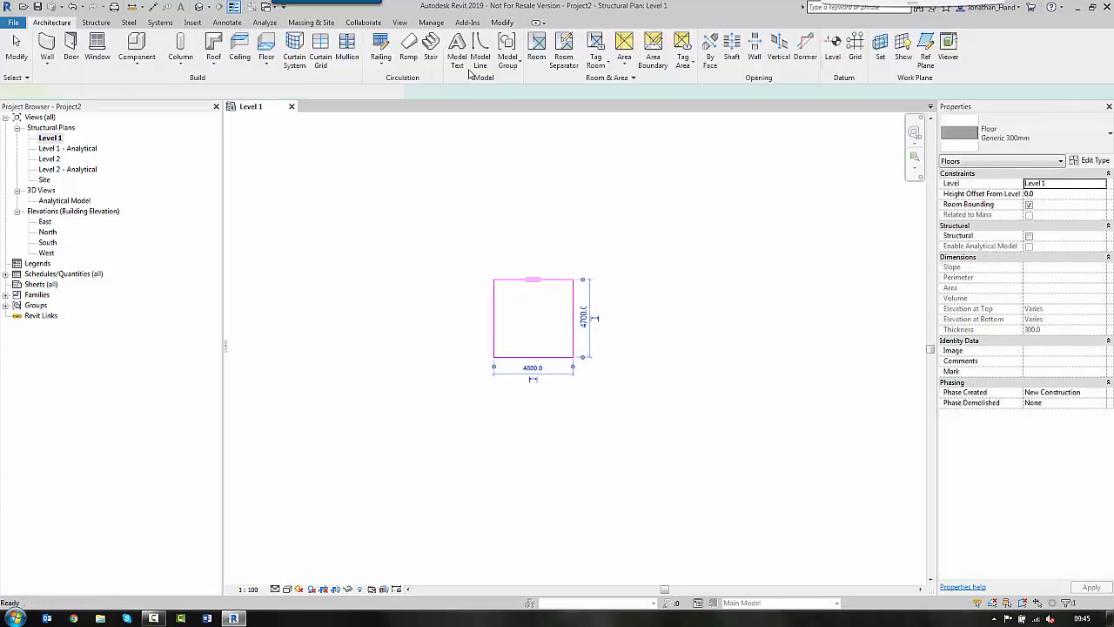
- Sketch a 900mm railing path along the floor's west and north edges, offset 300 mm inward, and finish the railing
left_click(52, 22)
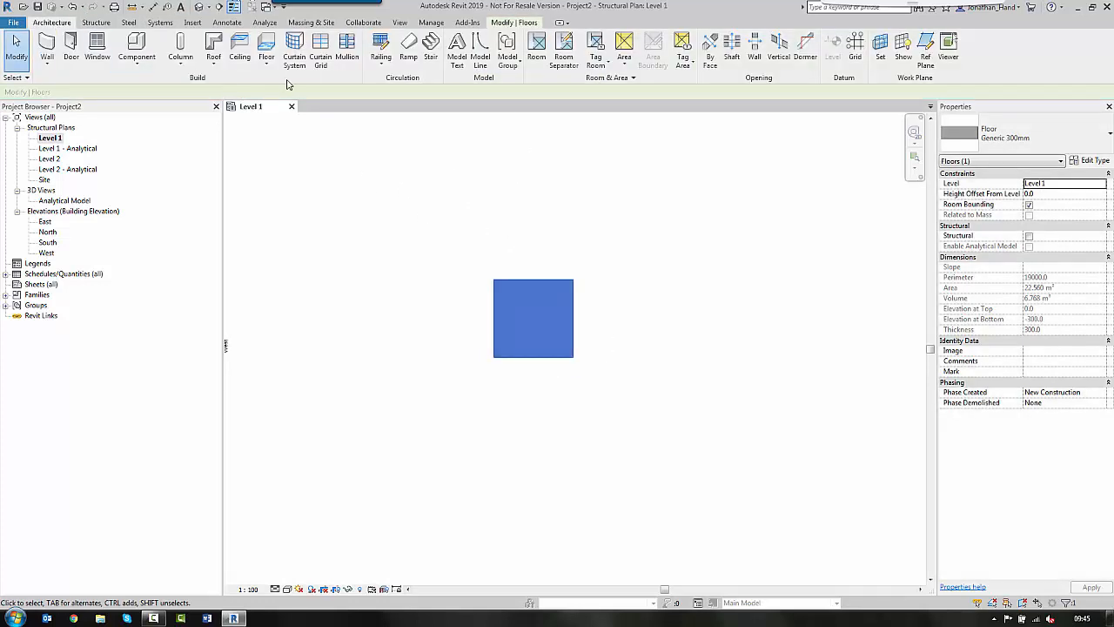
left_click(380, 59)
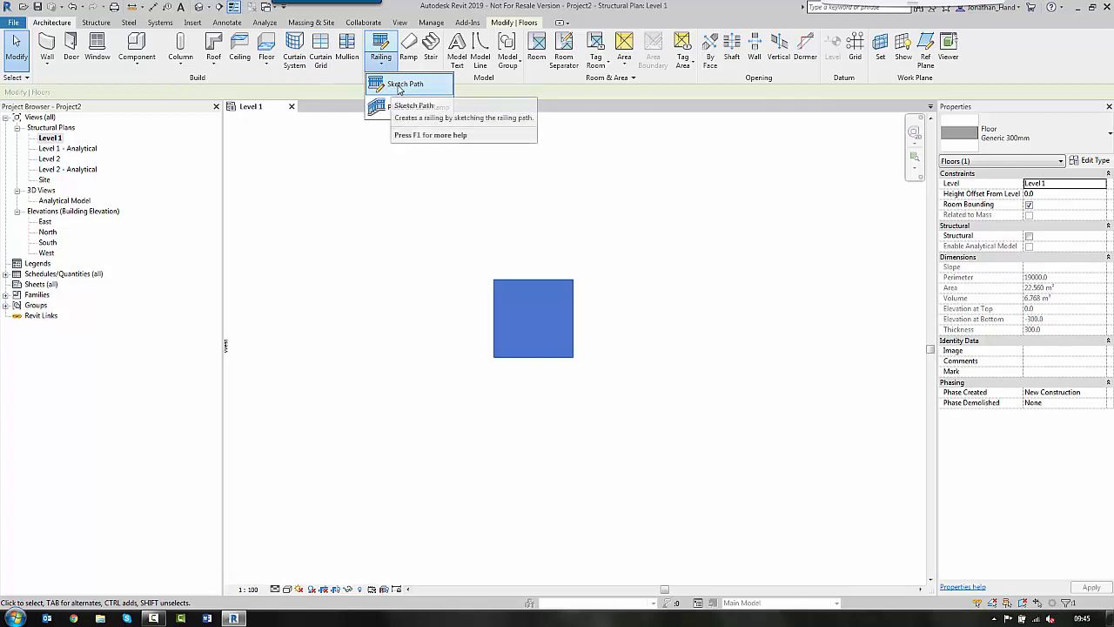
left_click(403, 85)
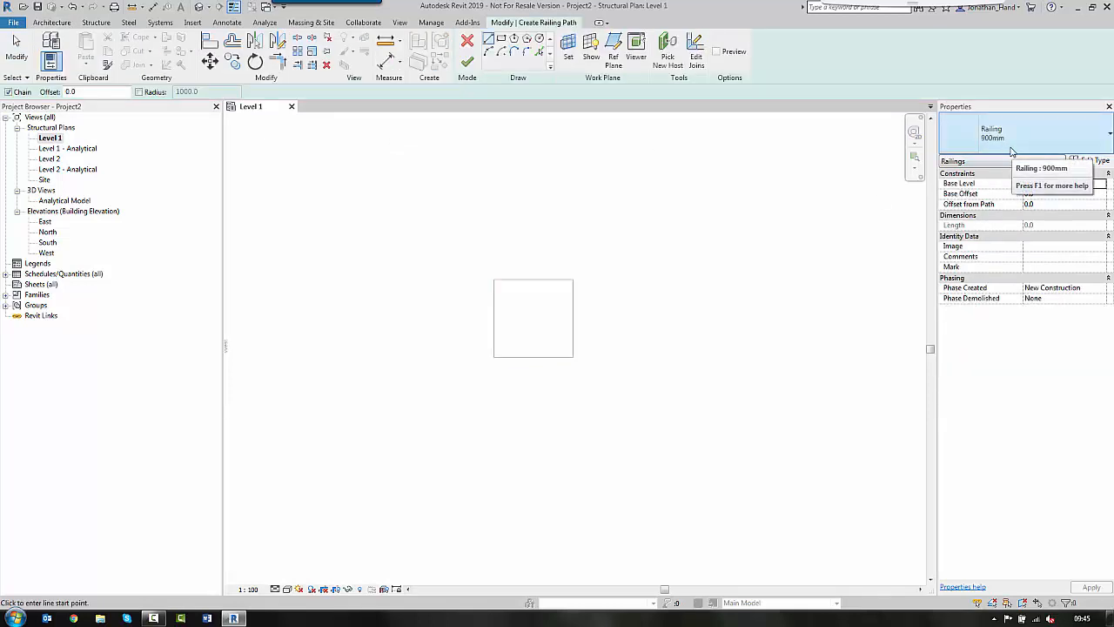
left_click(74, 91)
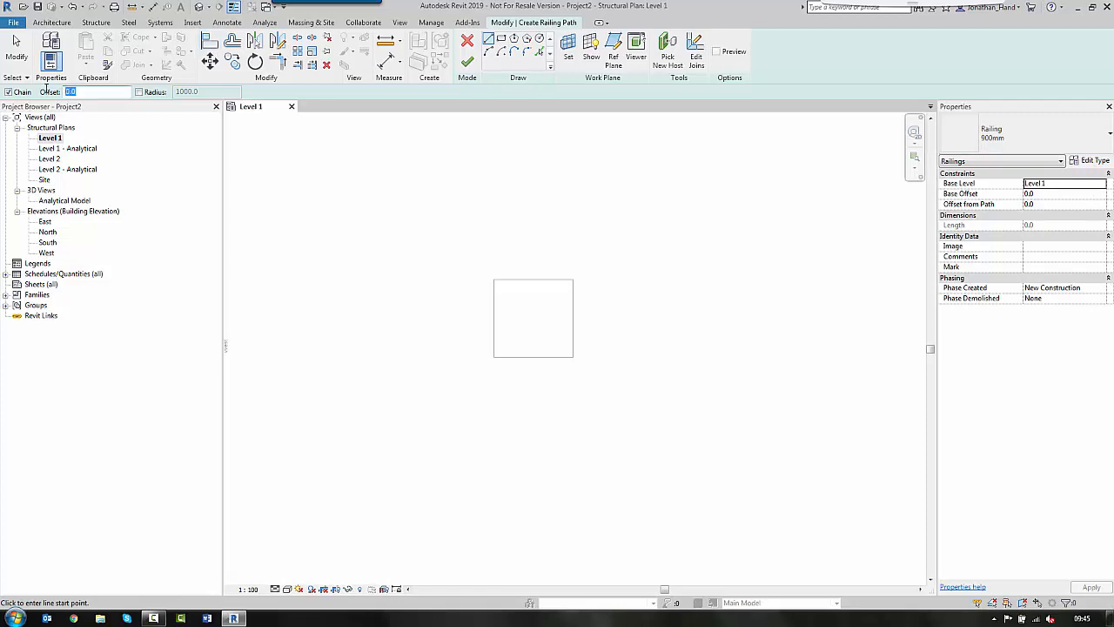
left_click(494, 356)
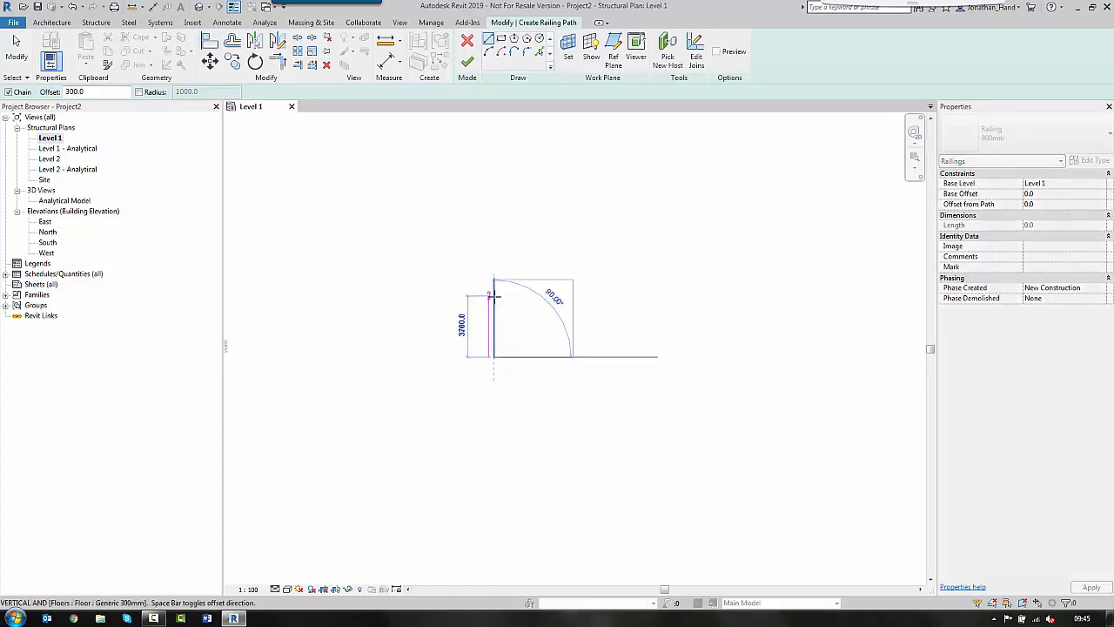
scroll(494, 302, "up", 2)
left_click(493, 266)
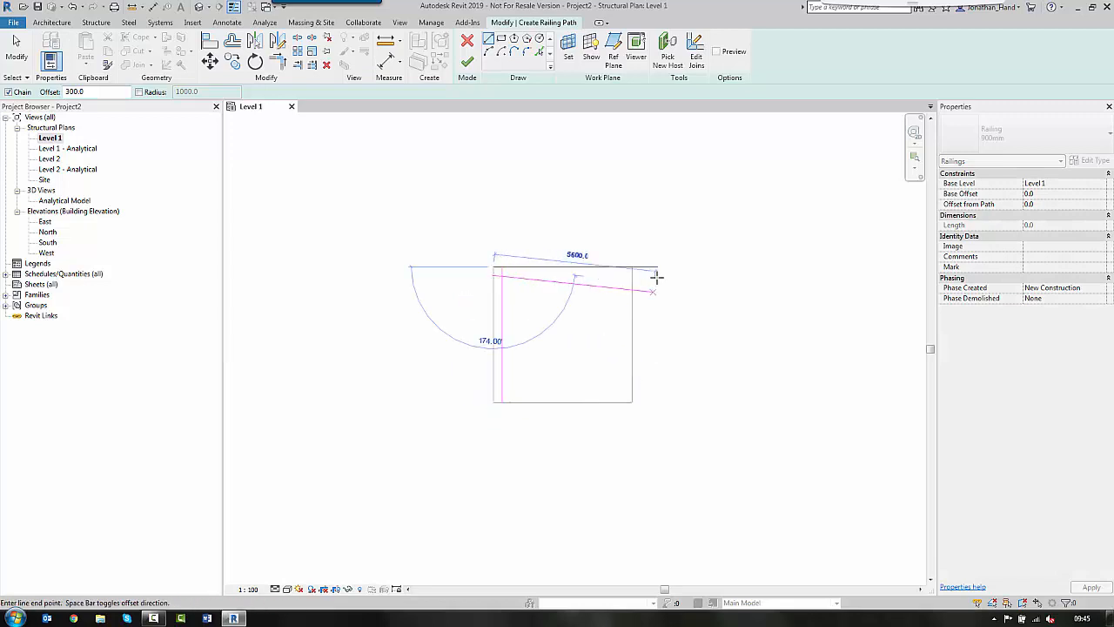
left_click(632, 267)
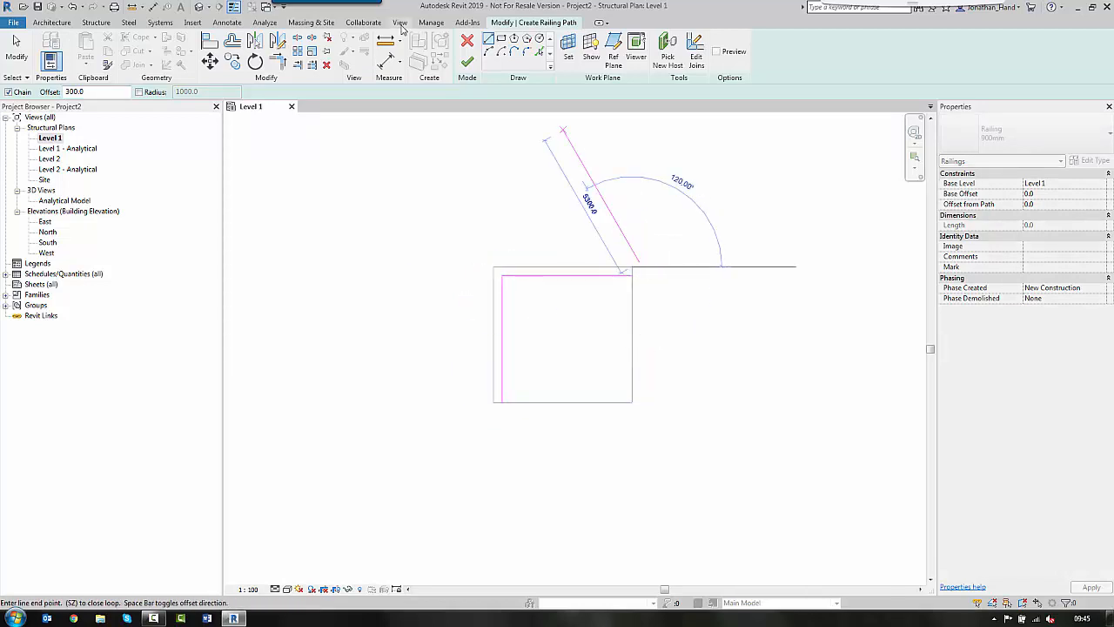
left_click(467, 62)
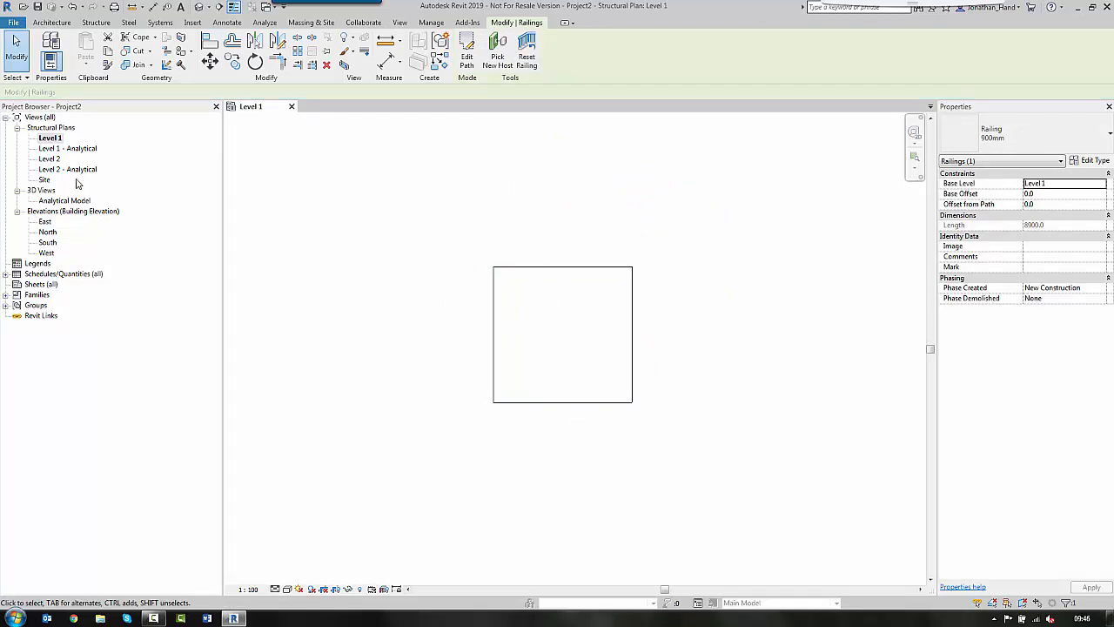
- Open the default 3D view and turn on visibility of the Railings model category
left_click(199, 7)
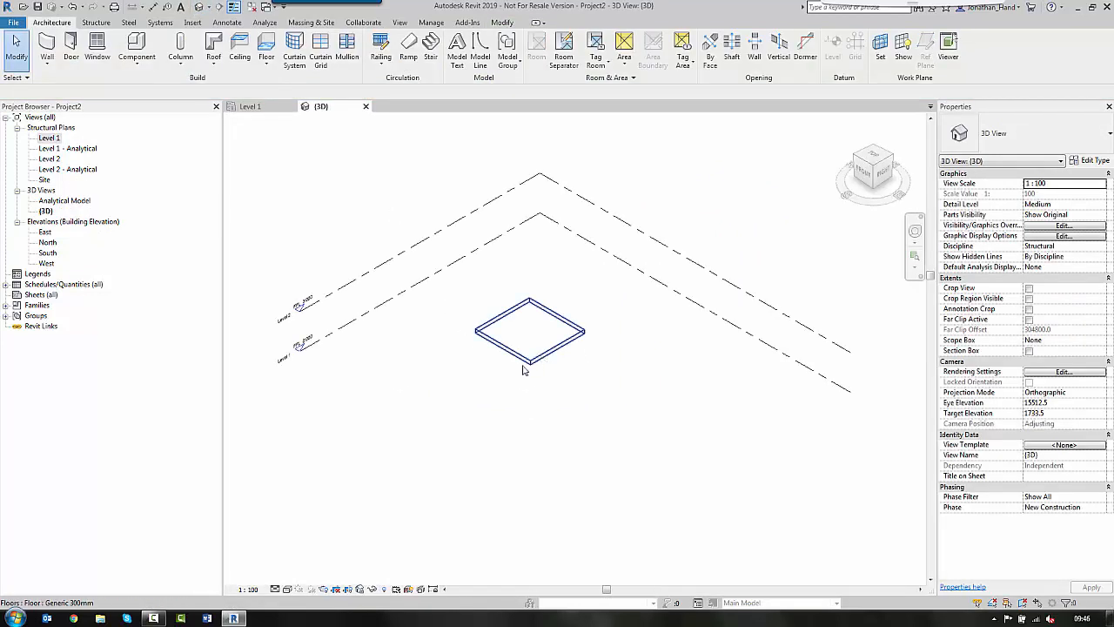
key("v")
key("g")
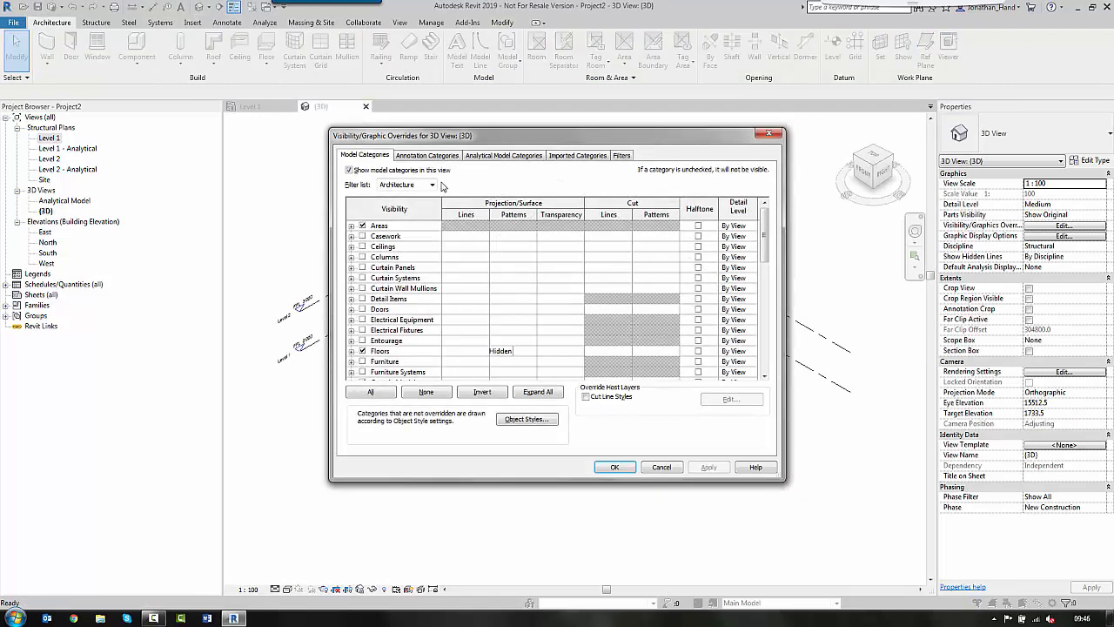
left_click_drag(765, 258, 766, 361)
scroll(361, 243, "up", 1)
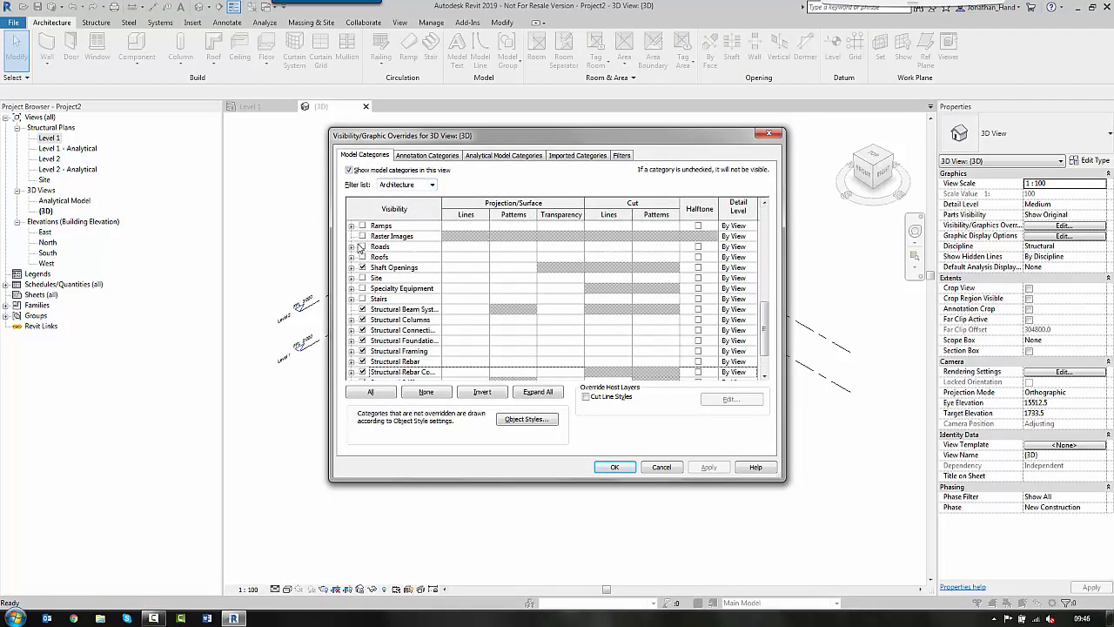
scroll(361, 248, "up", 1)
left_click(362, 237)
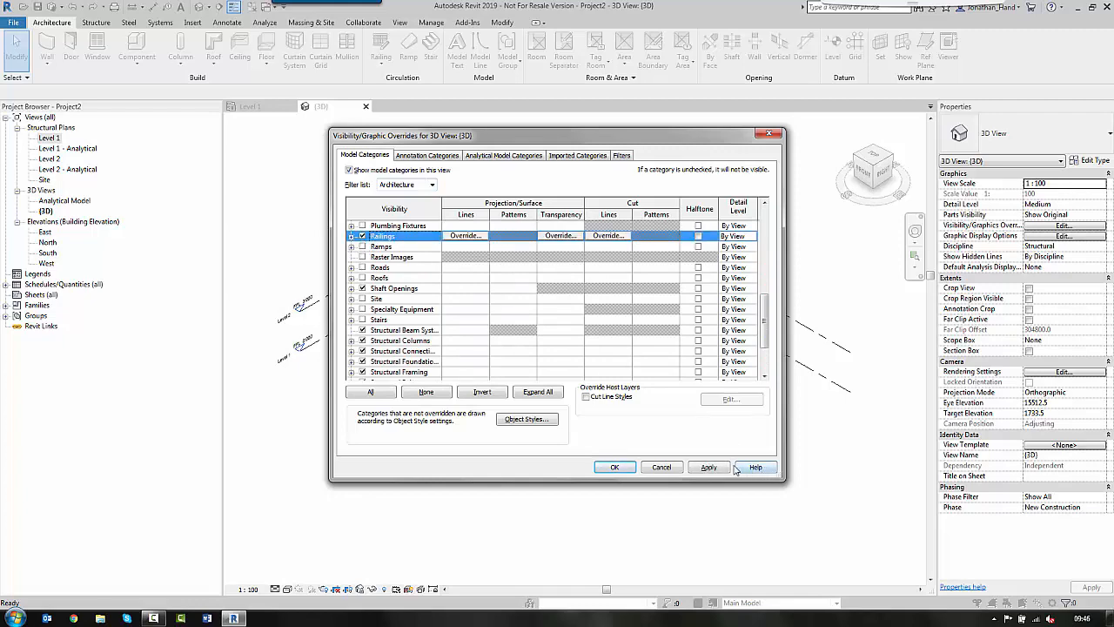
scroll(686, 468, "up", 1)
left_click(614, 468)
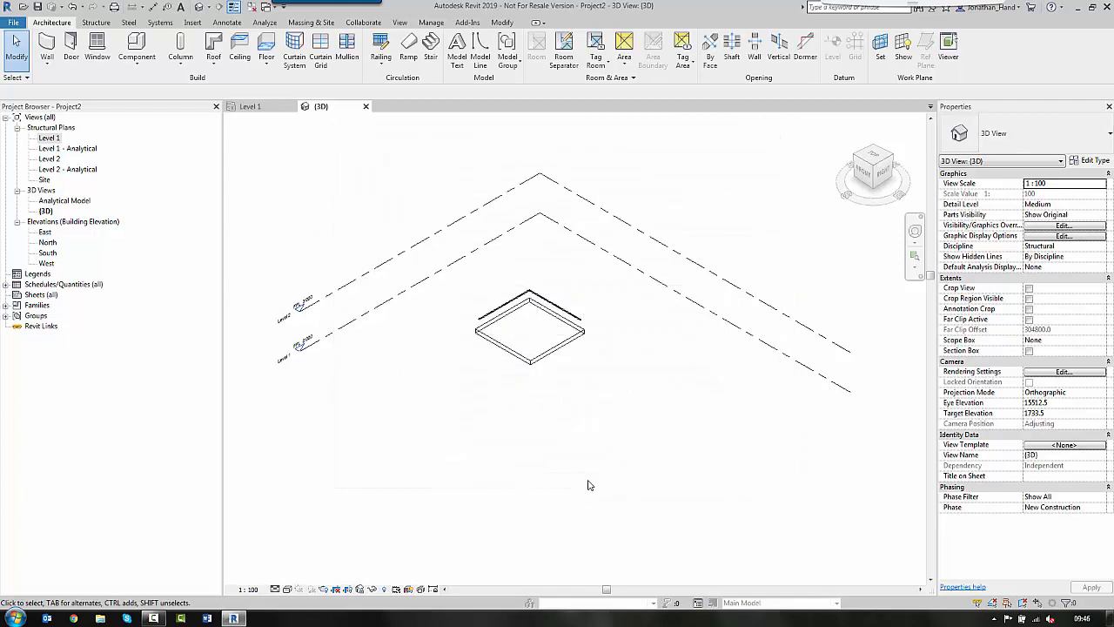
- Select the railing and set the 3D view's visual style to Shaded
scroll(535, 301, "up", 4)
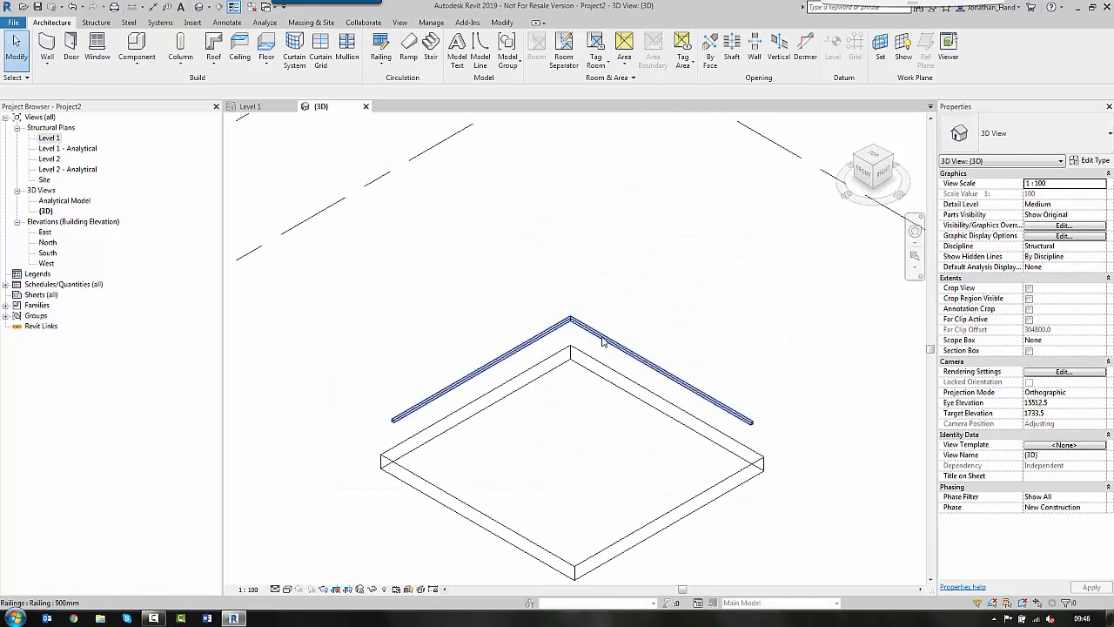
left_click(557, 324)
scroll(609, 278, "down", 2)
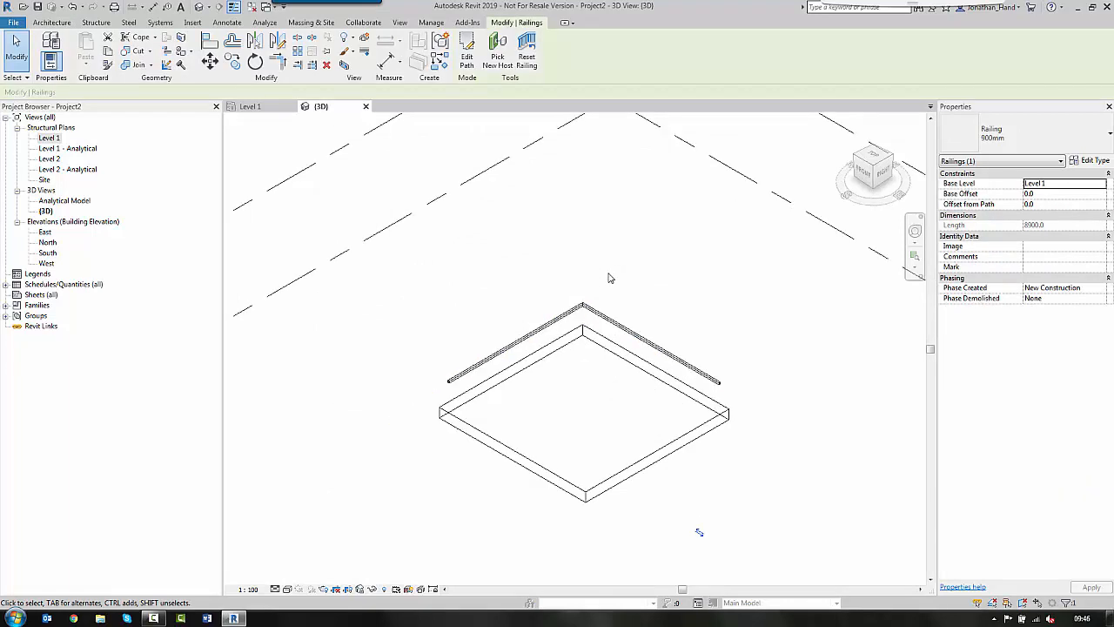
left_click(288, 589)
left_click(317, 541)
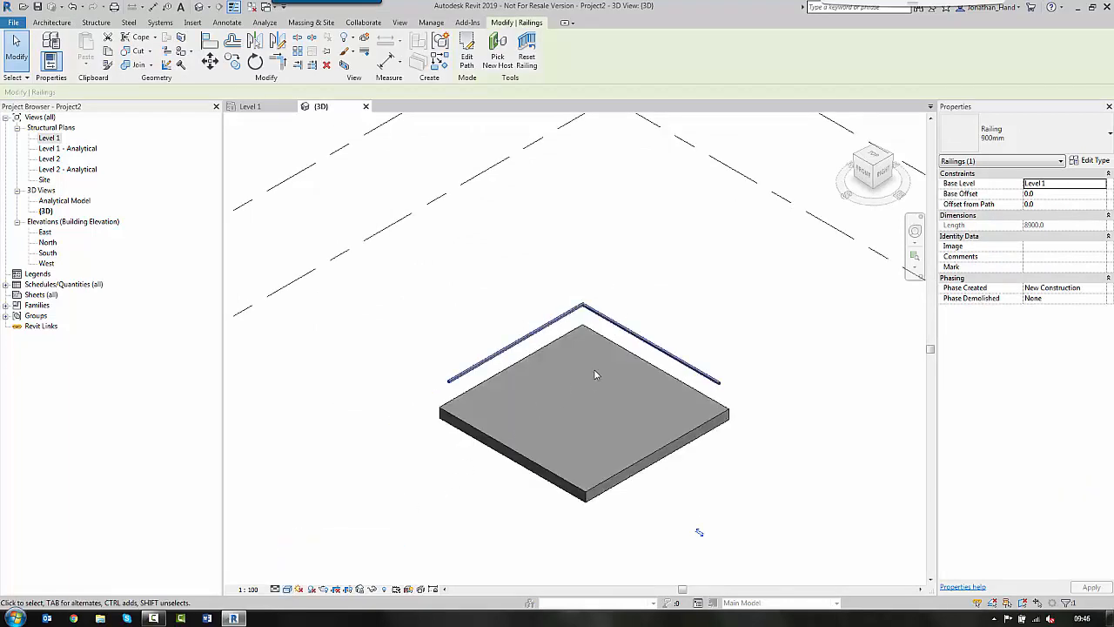
- Duplicate the selected railing's 900mm type as a new type named Steel Railing
scroll(595, 374, "up", 2)
middle_click_drag(622, 364, 626, 318, "shift")
key("Escape")
left_click(635, 355)
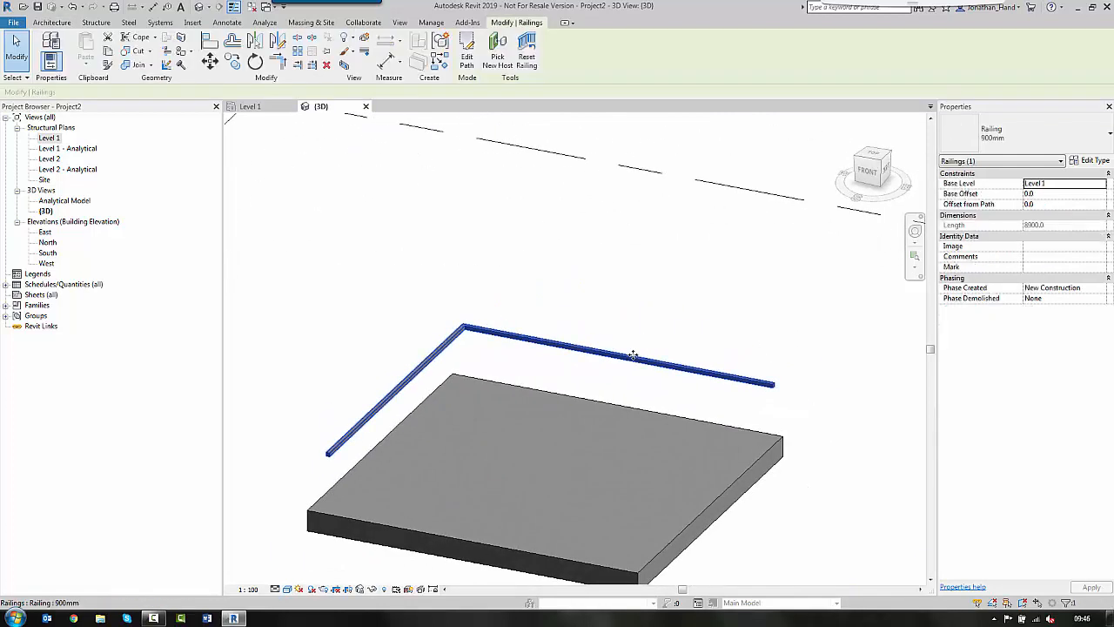
left_click(1094, 163)
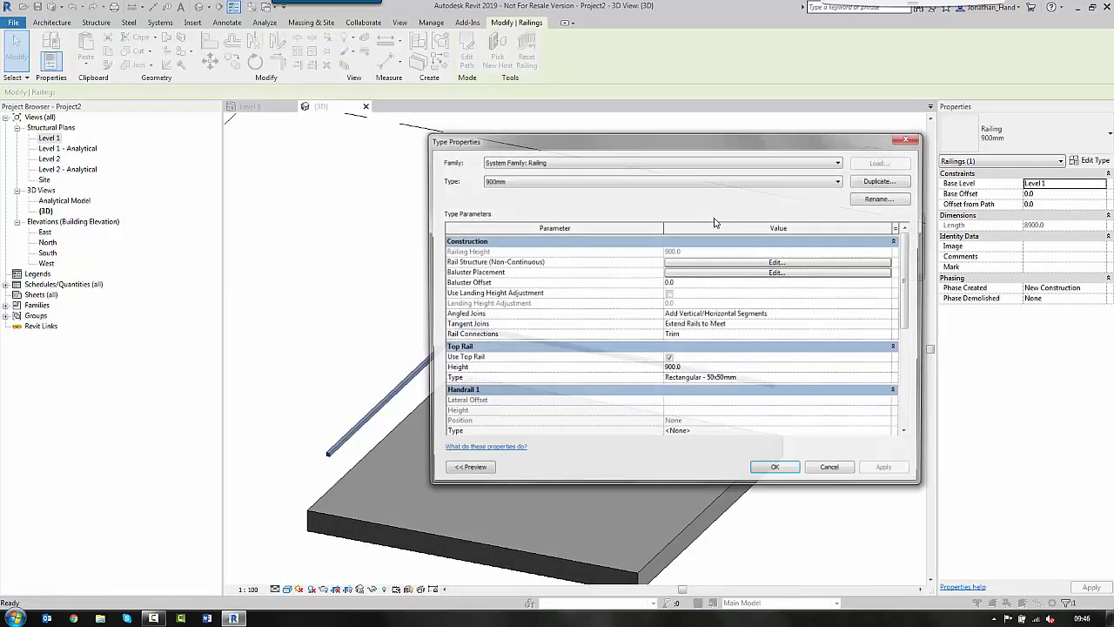
left_click(881, 183)
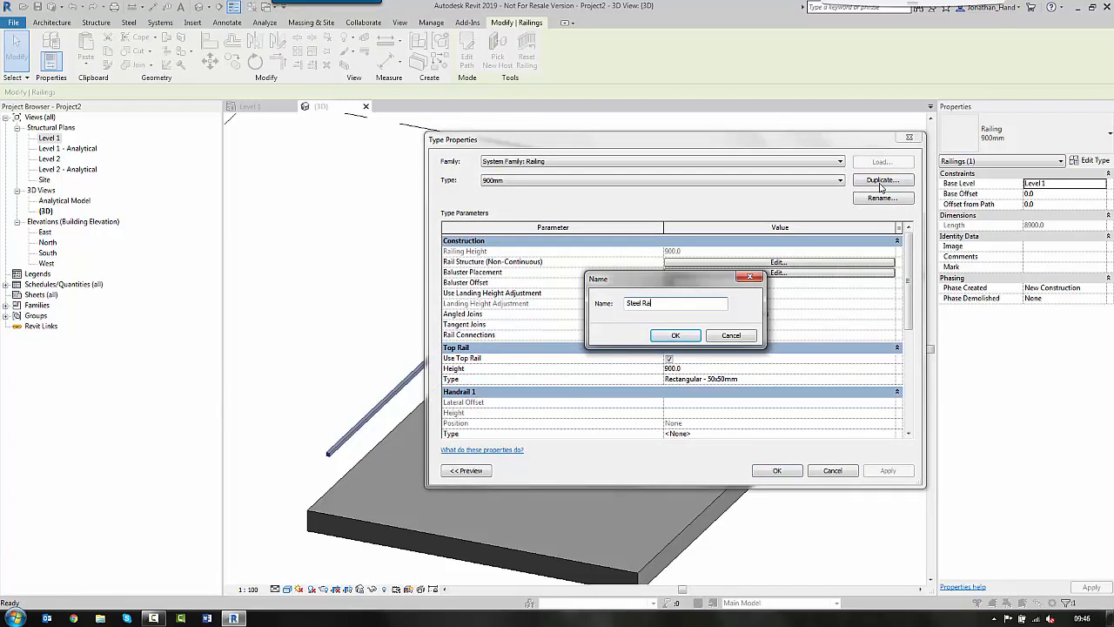
key("Return")
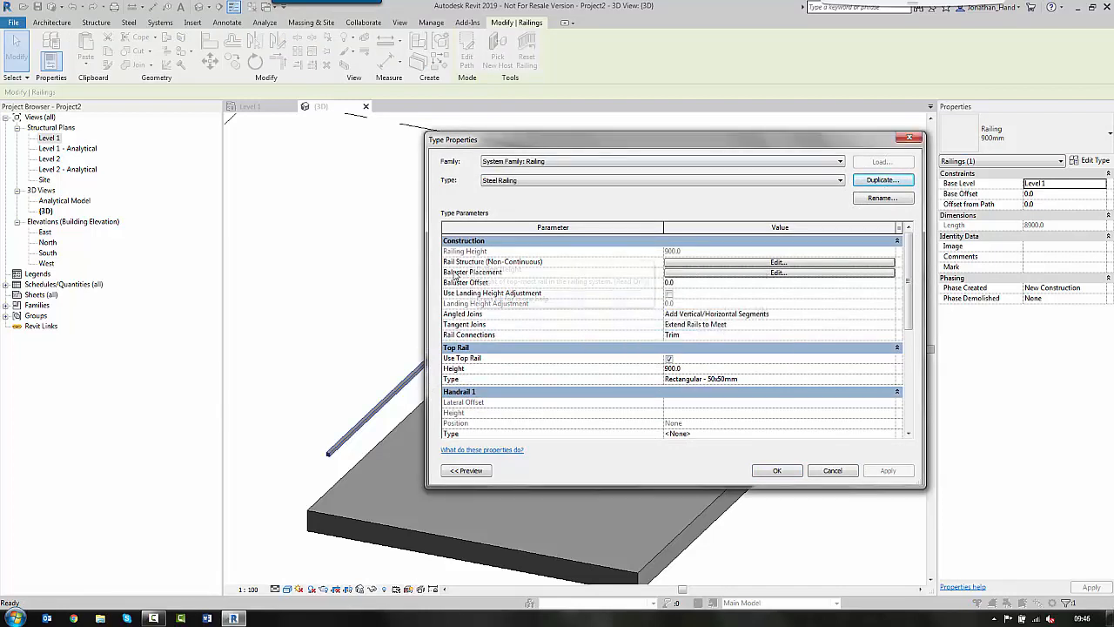
- Set the regular baluster family in the Steel Railing's baluster placement to Baluster - Square : 20mm and apply the type changes
left_click(710, 272)
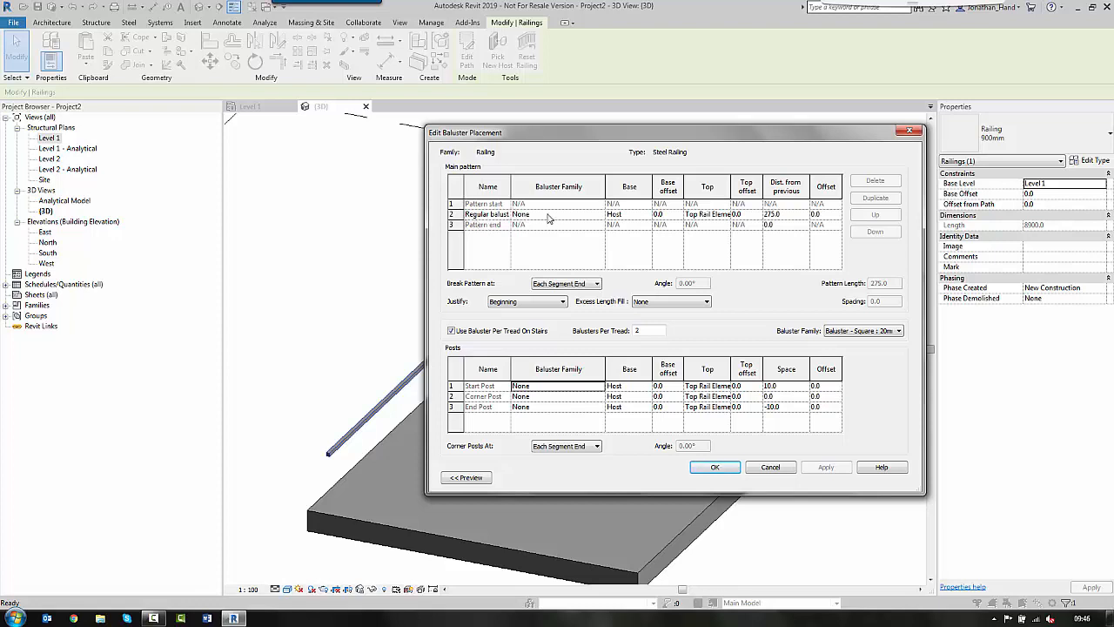
left_click(601, 215)
left_click(599, 215)
left_click(572, 233)
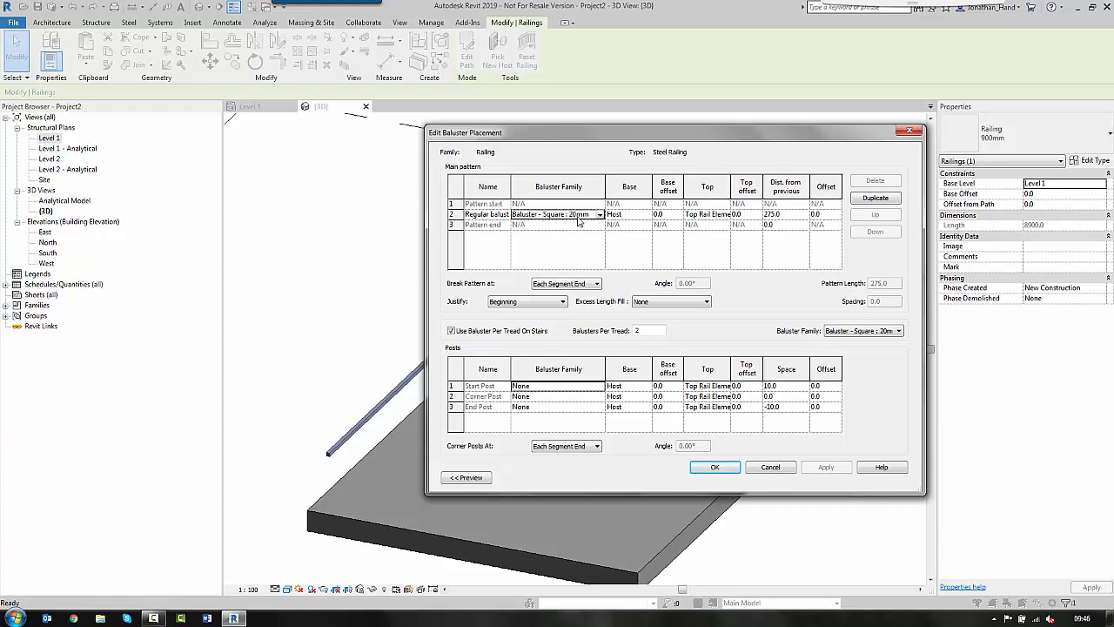
left_click(716, 468)
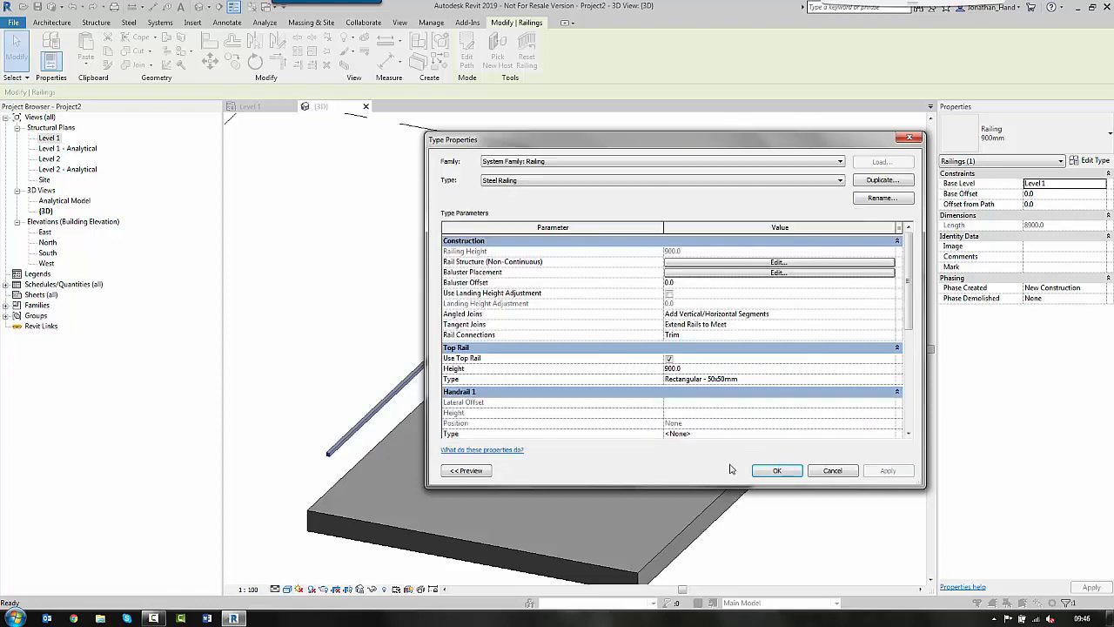
left_click(777, 470)
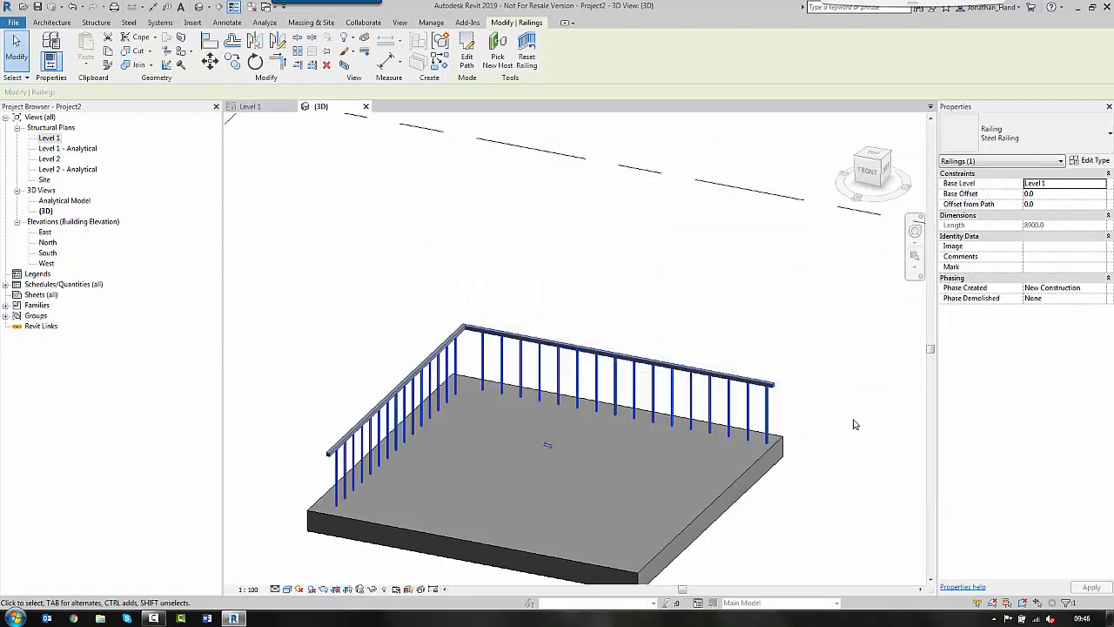
- Examine the square balusters and the corner of the railing up close in the 3D view
key("Escape")
scroll(582, 290, "up", 5)
left_click(526, 307)
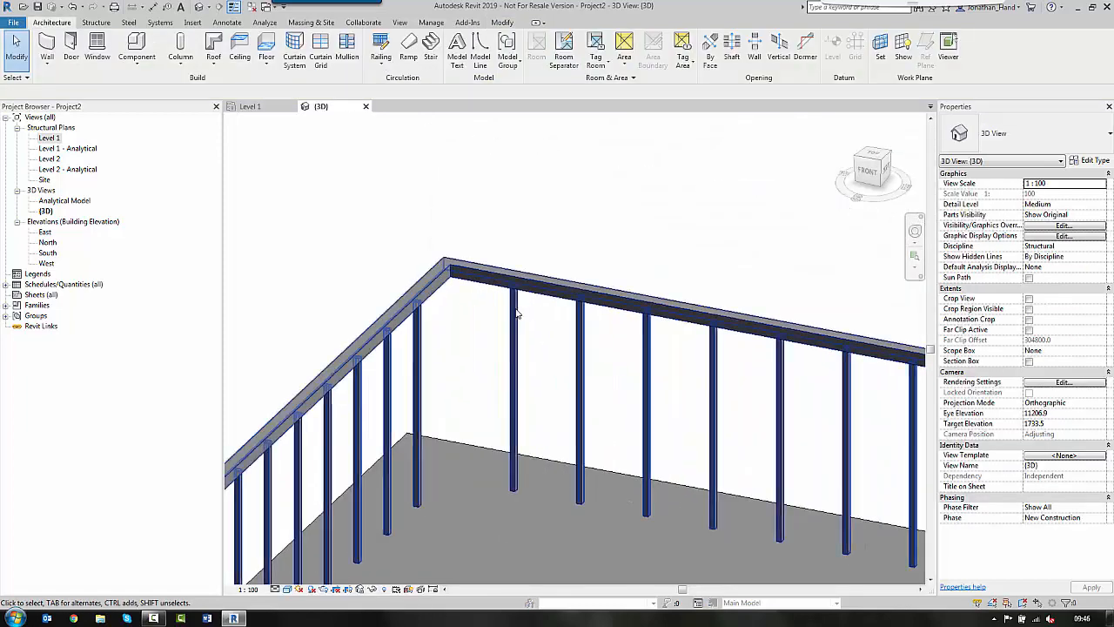
key("Escape")
scroll(537, 240, "up", 1)
scroll(537, 240, "down", 2)
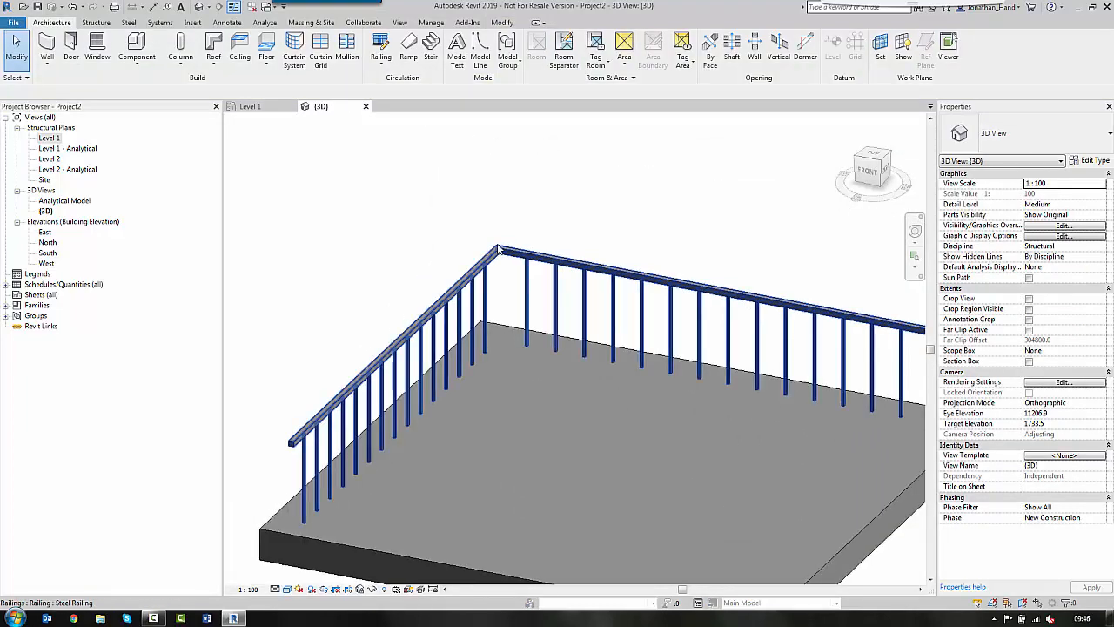
scroll(498, 250, "up", 2)
middle_click_drag(565, 221, 497, 249)
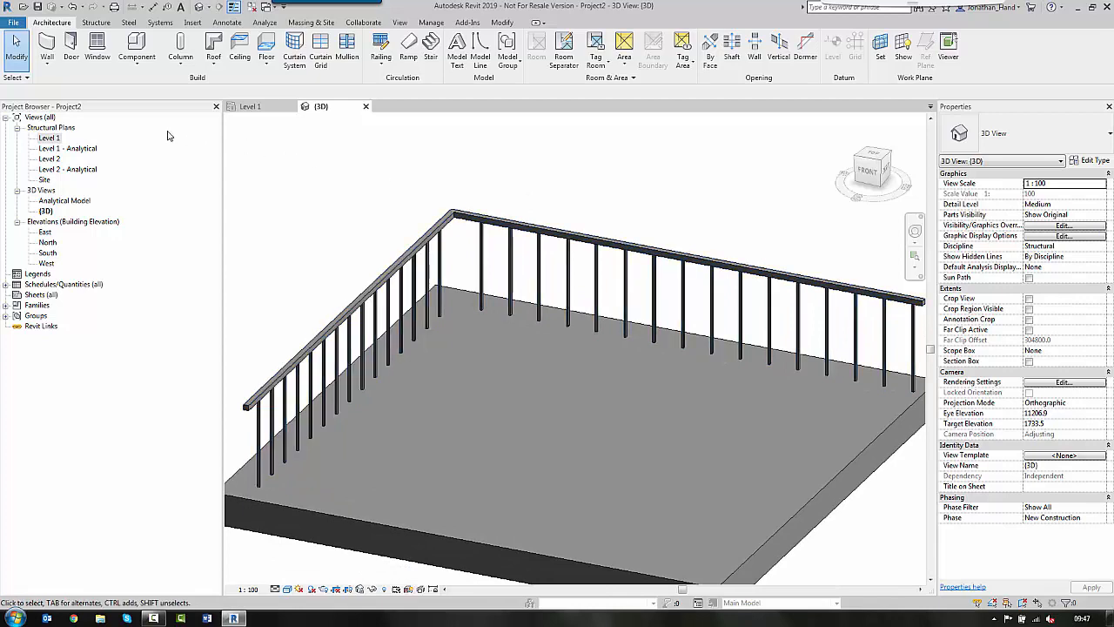
- Save the project as Custom Steel Baluster.rvt over the existing file in the custom steel baluster folder
left_click(15, 24)
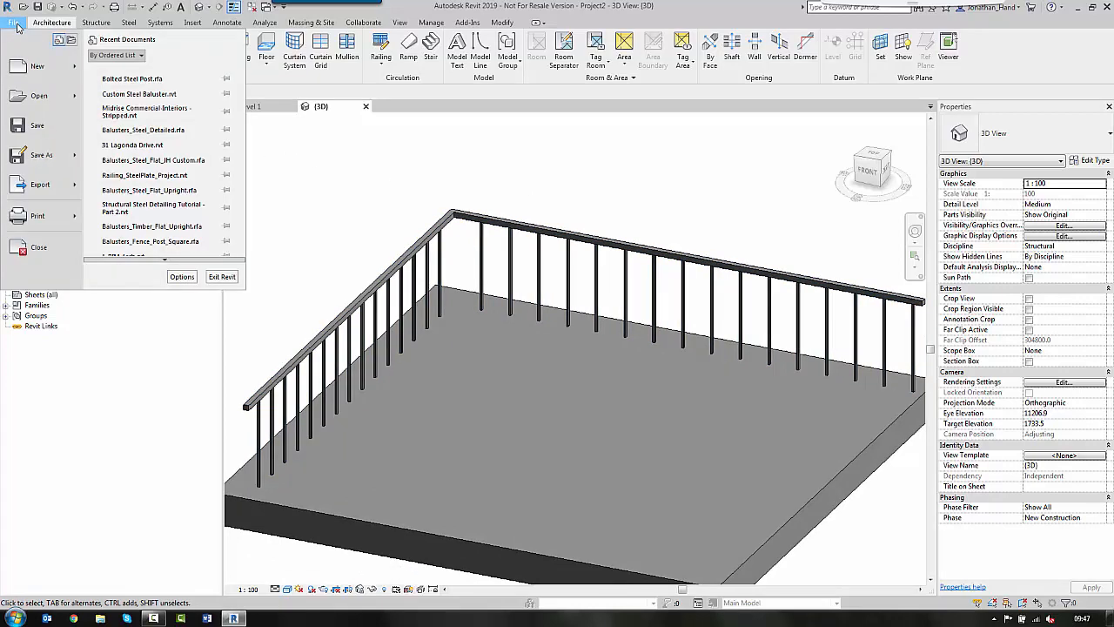
mouse_move(42, 155)
left_click(151, 98)
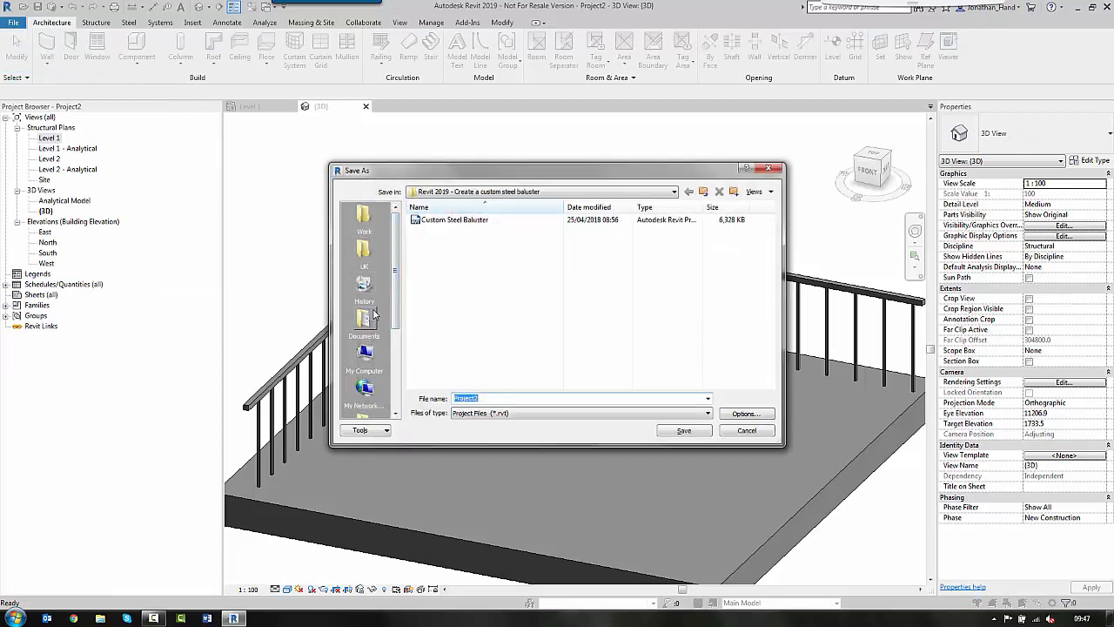
left_click(375, 315)
left_click(396, 394)
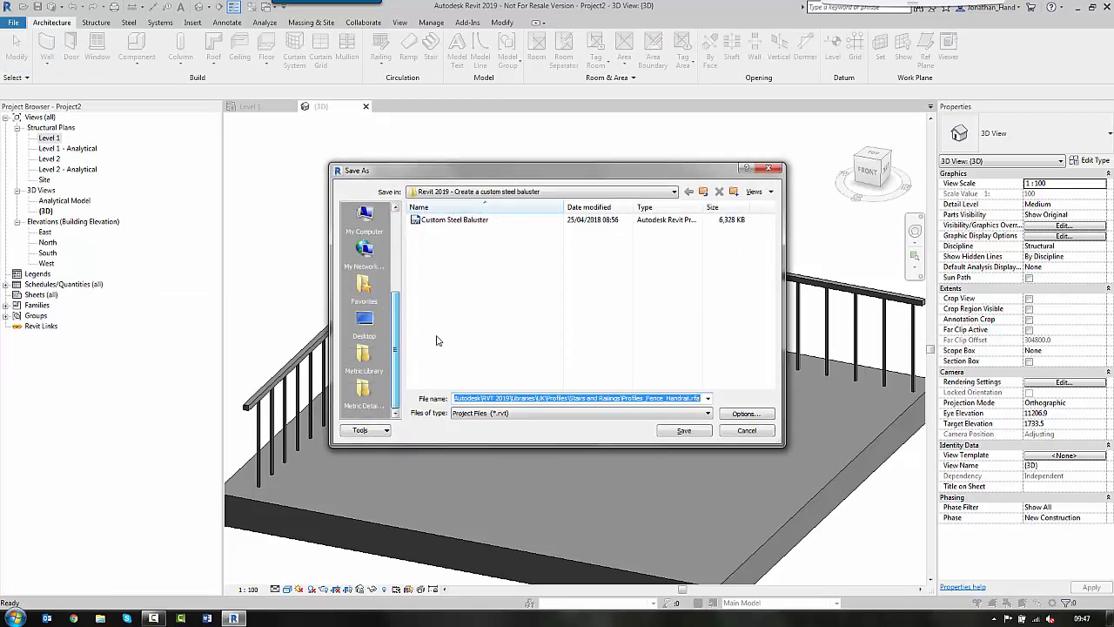
left_click(471, 220)
left_click(684, 432)
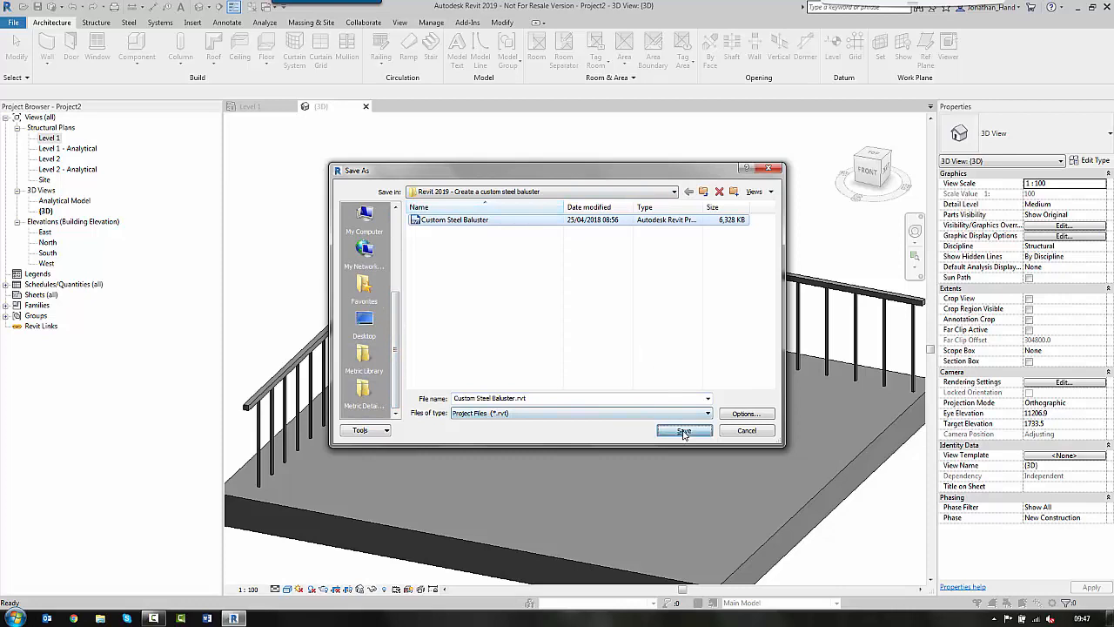
- Confirm overwriting the existing project file, and start a new family with the English family templates folder open
left_click(557, 324)
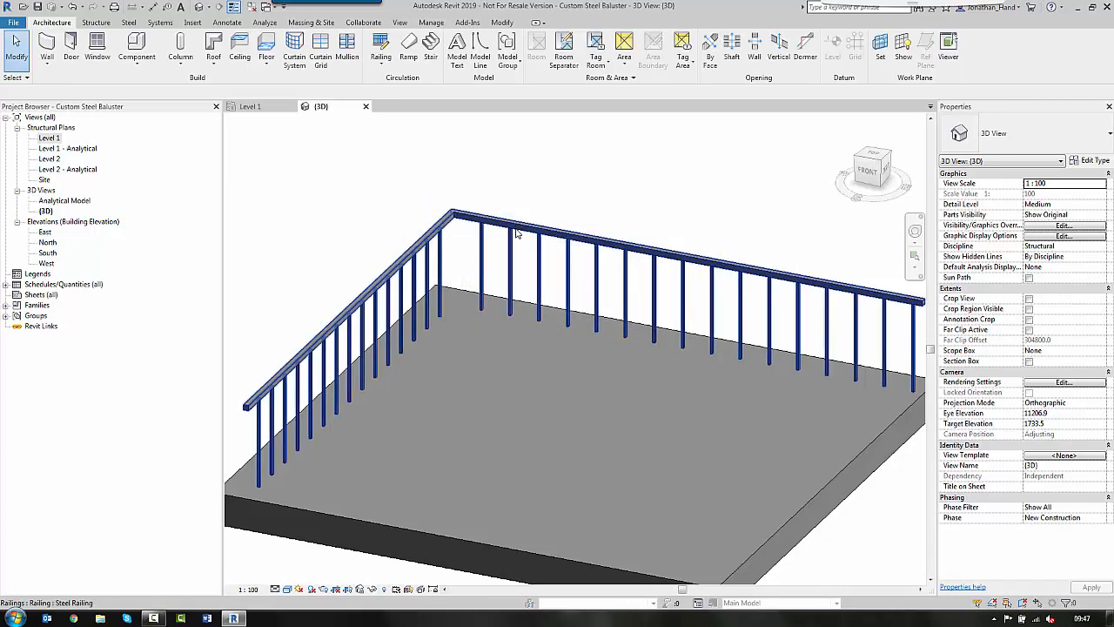
left_click(13, 22)
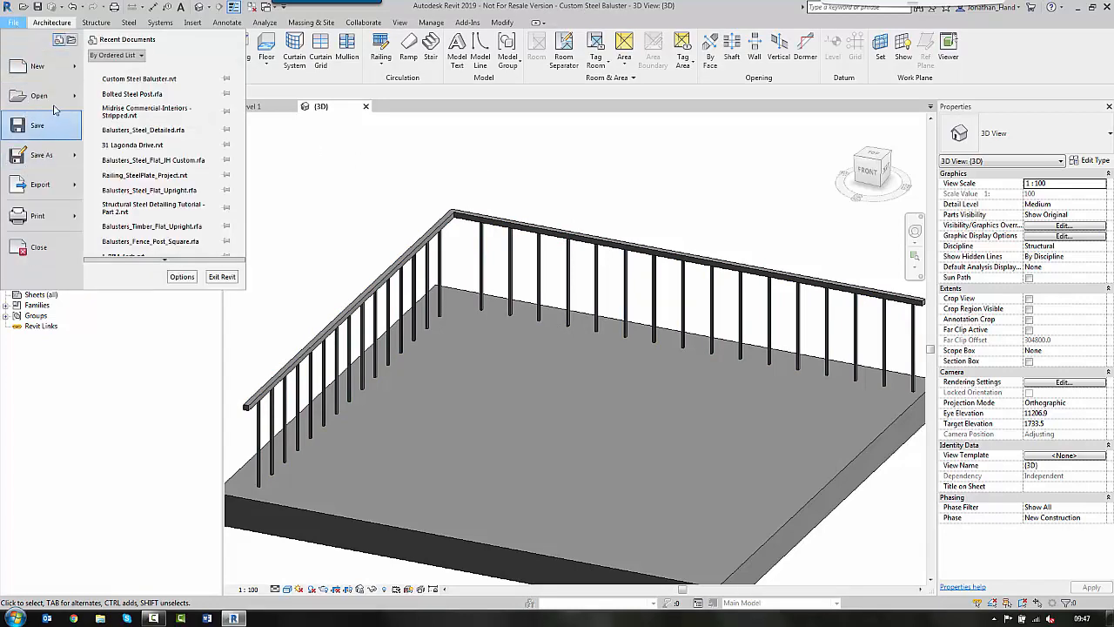
mouse_move(39, 66)
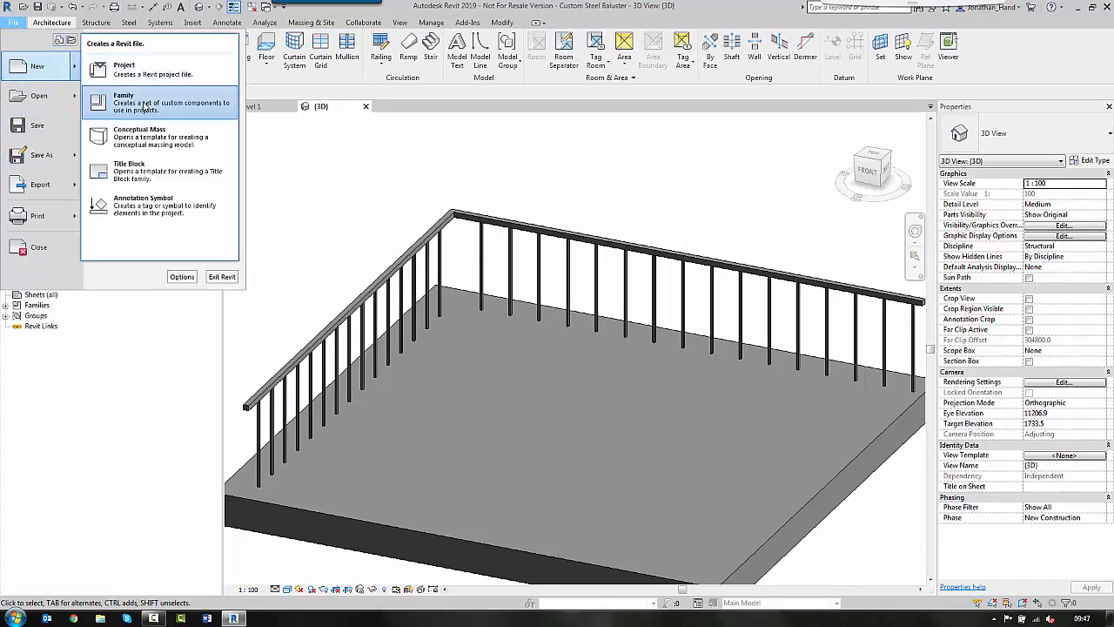
left_click(145, 108)
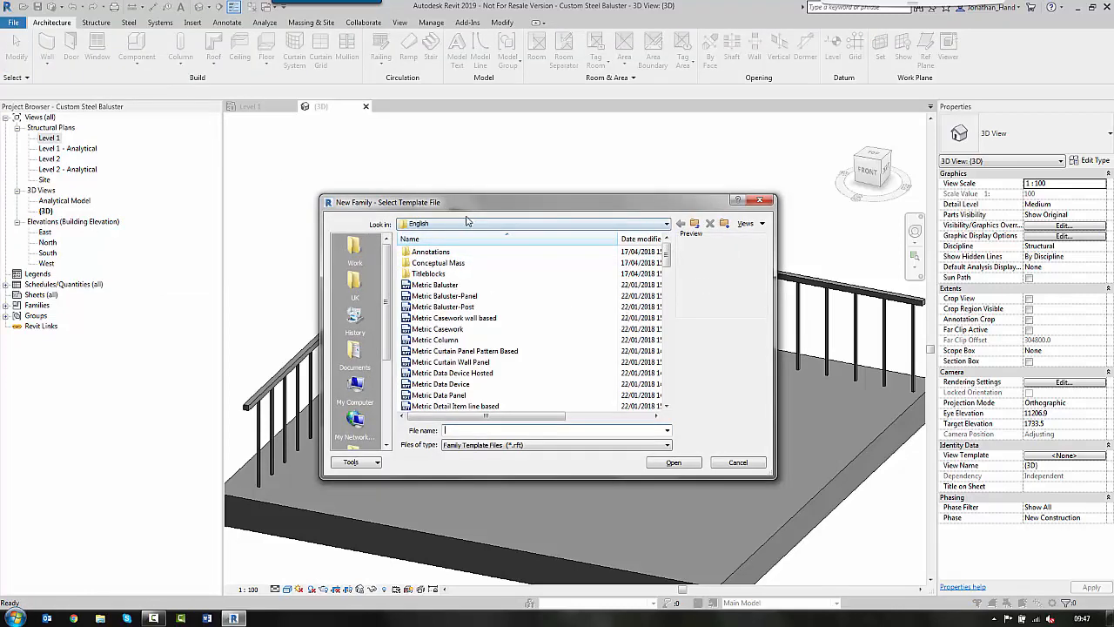
left_click(470, 226)
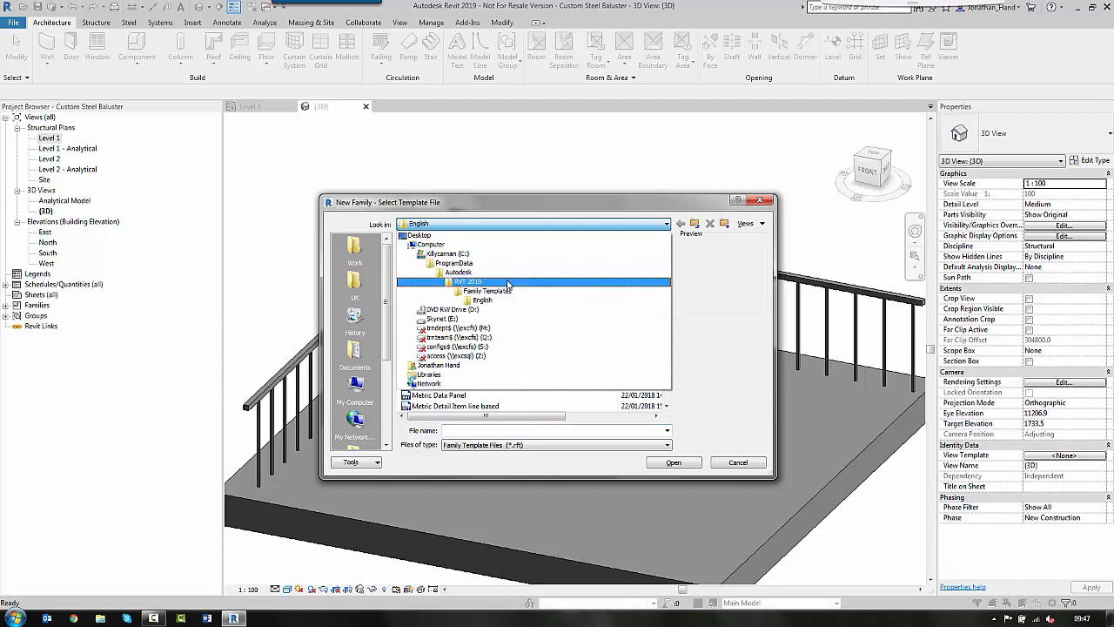
left_click(481, 300)
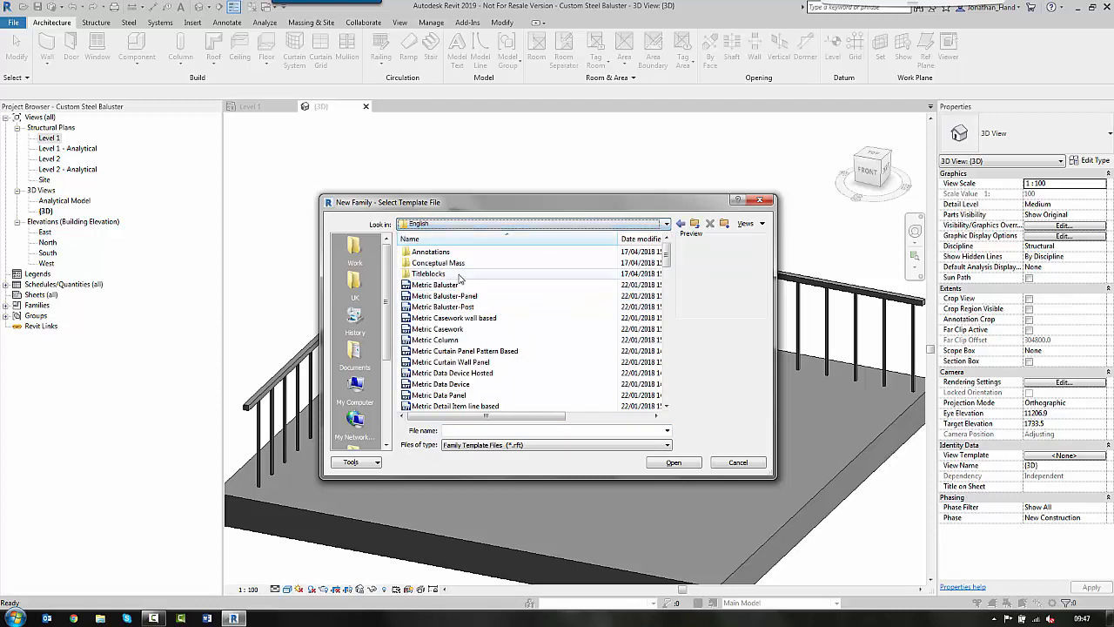
- Compare the metric baluster templates and create the new family from the Metric Baluster-Post template
left_click(444, 285)
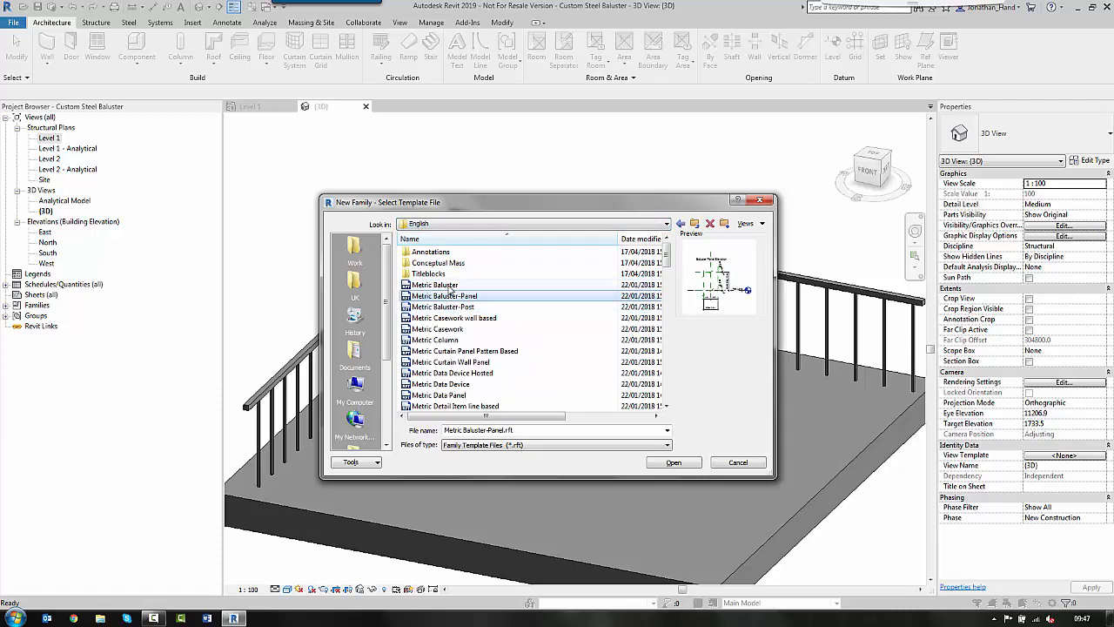
left_click(451, 297)
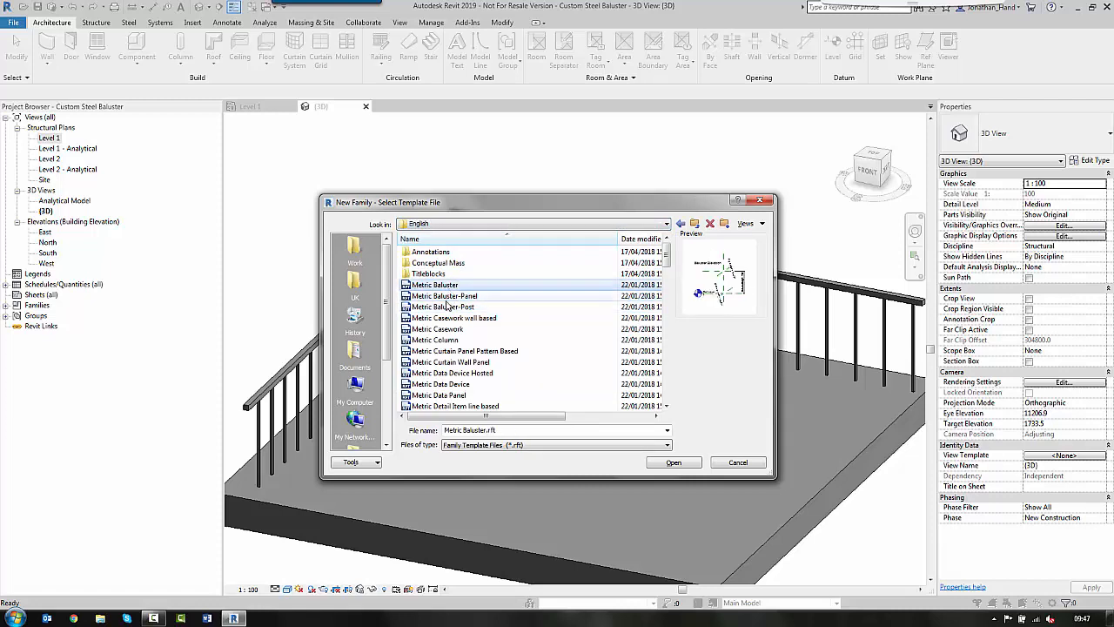
left_click(445, 308)
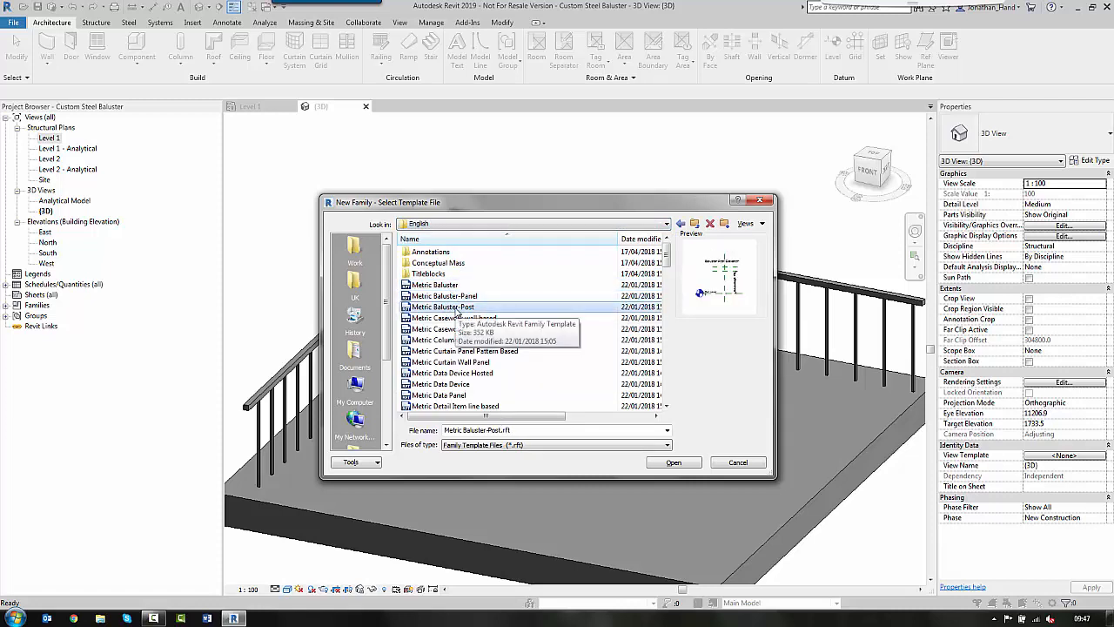
left_click(444, 284)
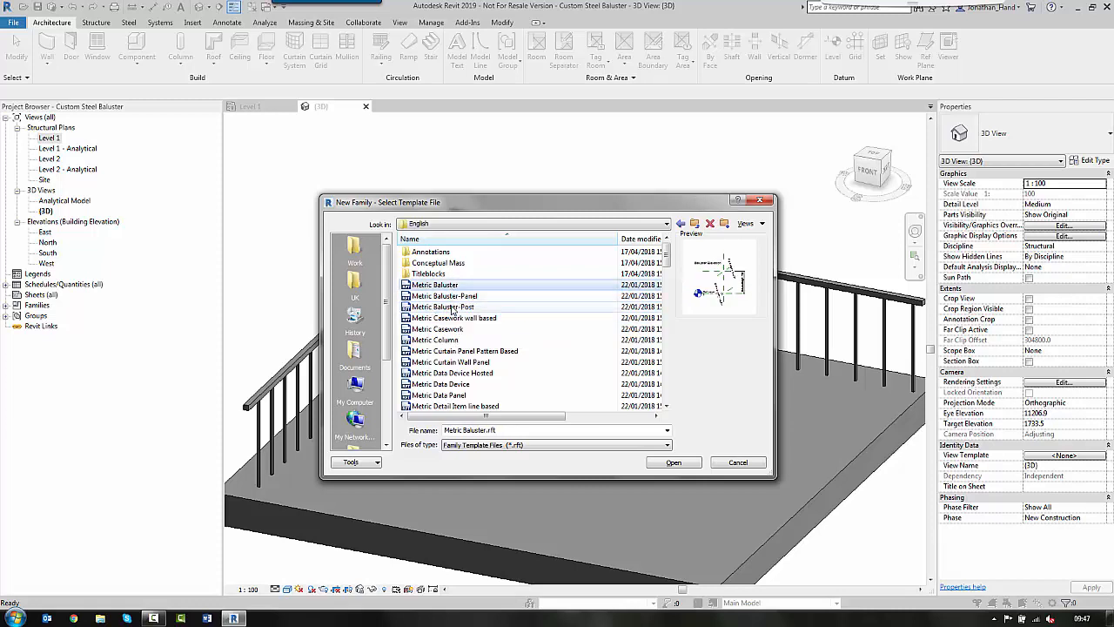
left_click(455, 306)
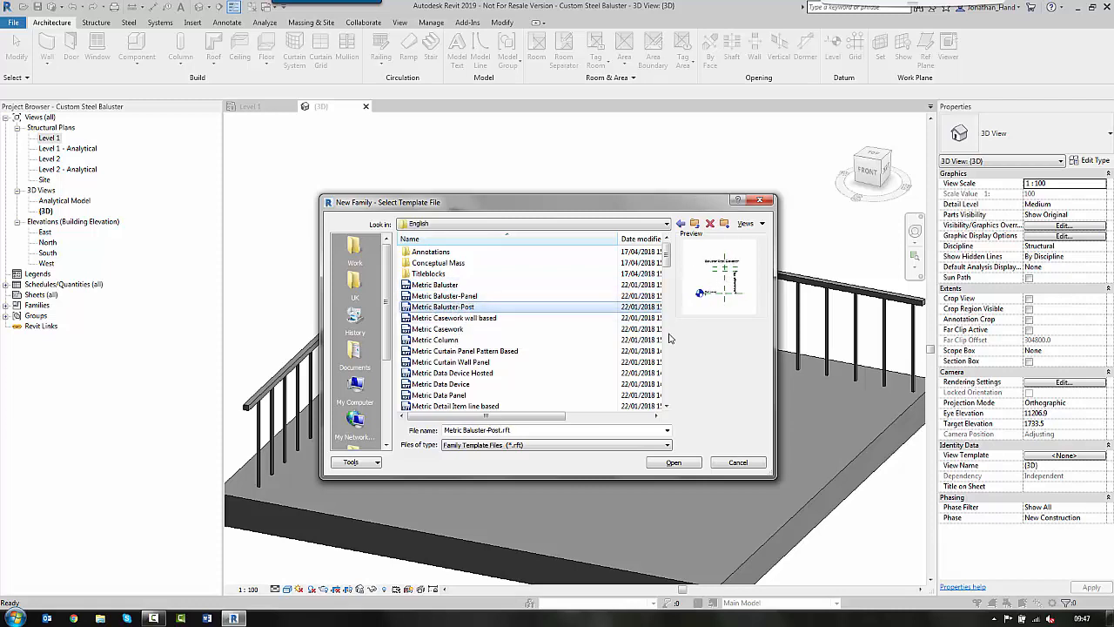
left_click(684, 465)
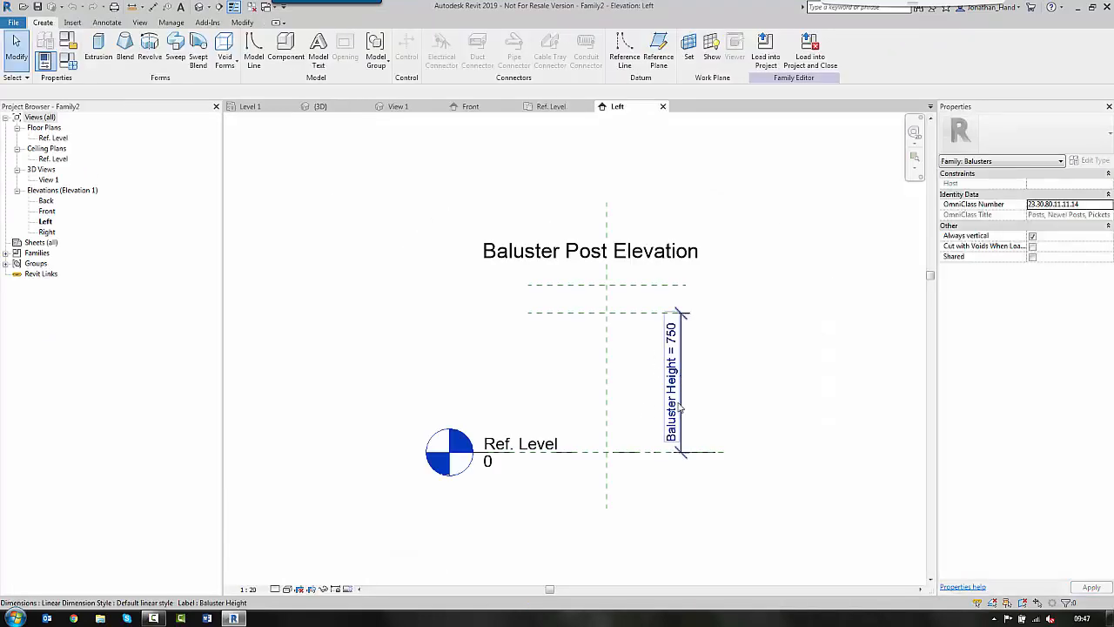
- Save the new family as Bolted Steel Post.rfa, overwriting the existing family file of that name
left_click(13, 22)
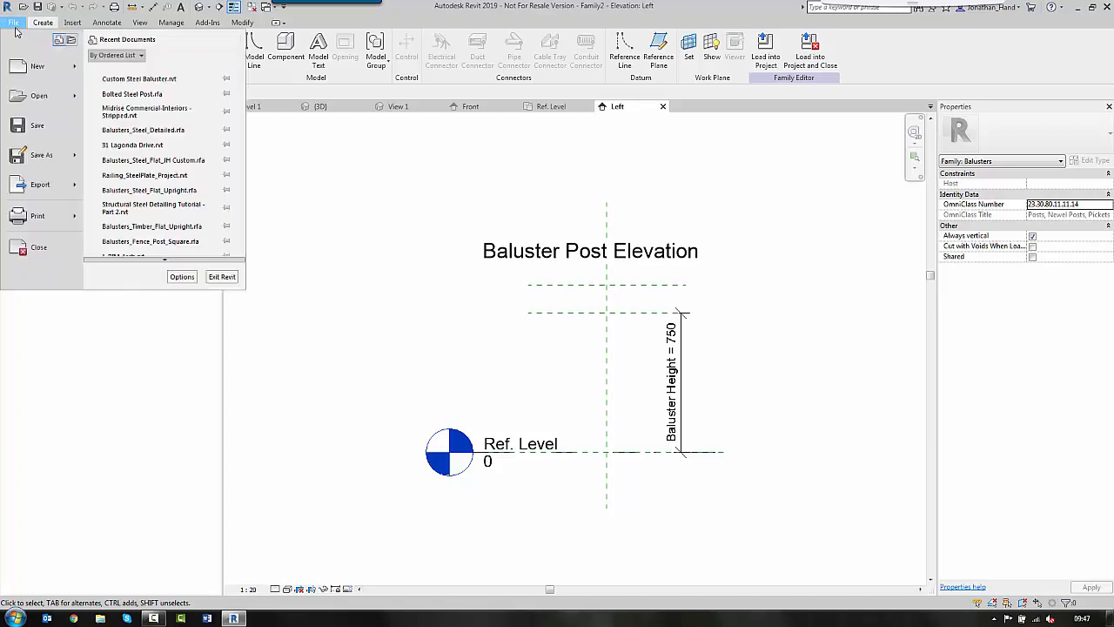
mouse_move(58, 159)
left_click(124, 113)
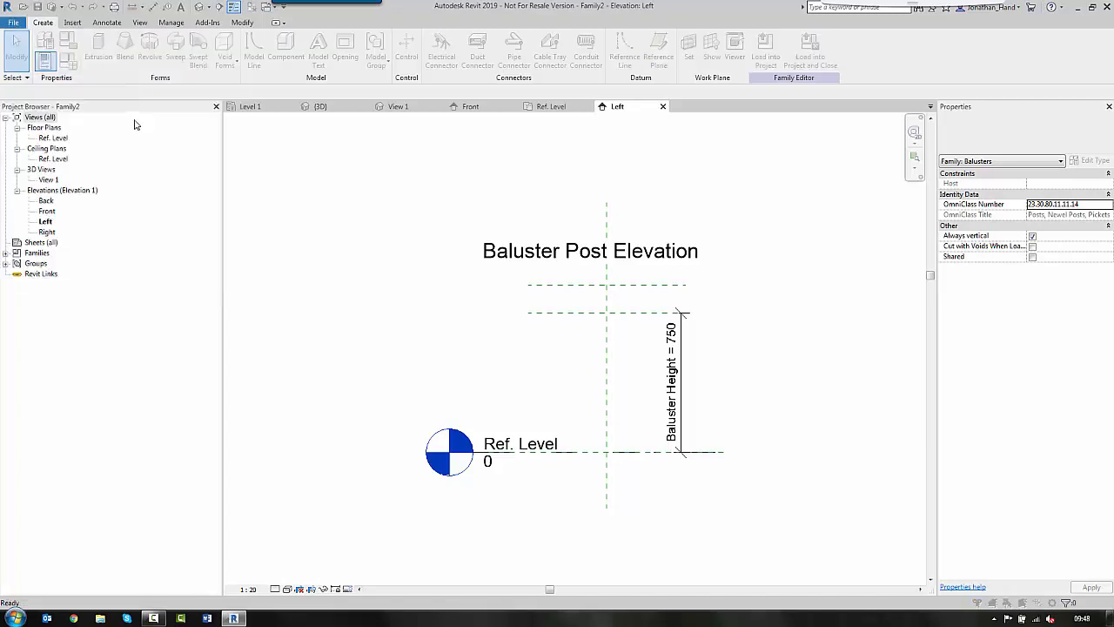
left_click(446, 231)
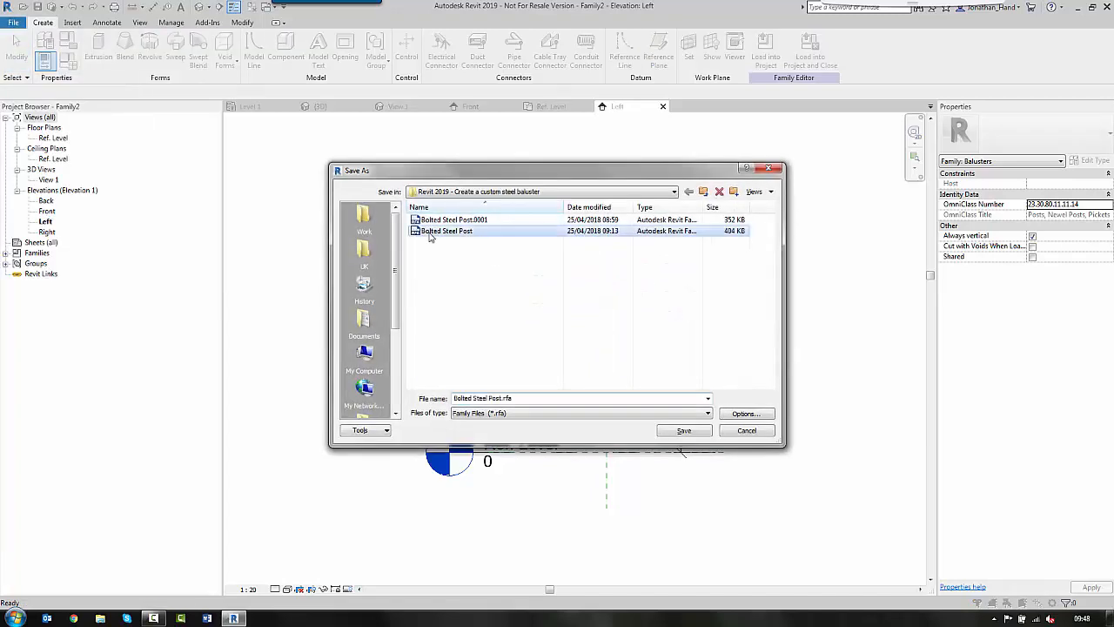
left_click(685, 431)
left_click(544, 317)
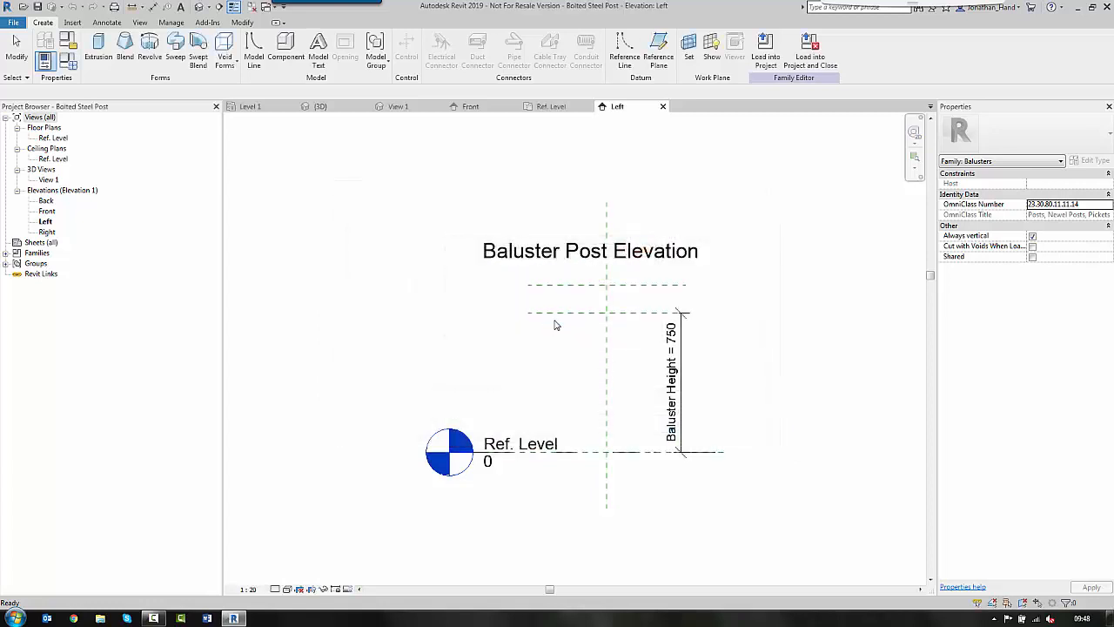
- In the Ref. Level floor plan, draw two short horizontal reference planes about 8 mm above and 10 mm below the horizontal centre plane
middle_click_drag(630, 363, 538, 363)
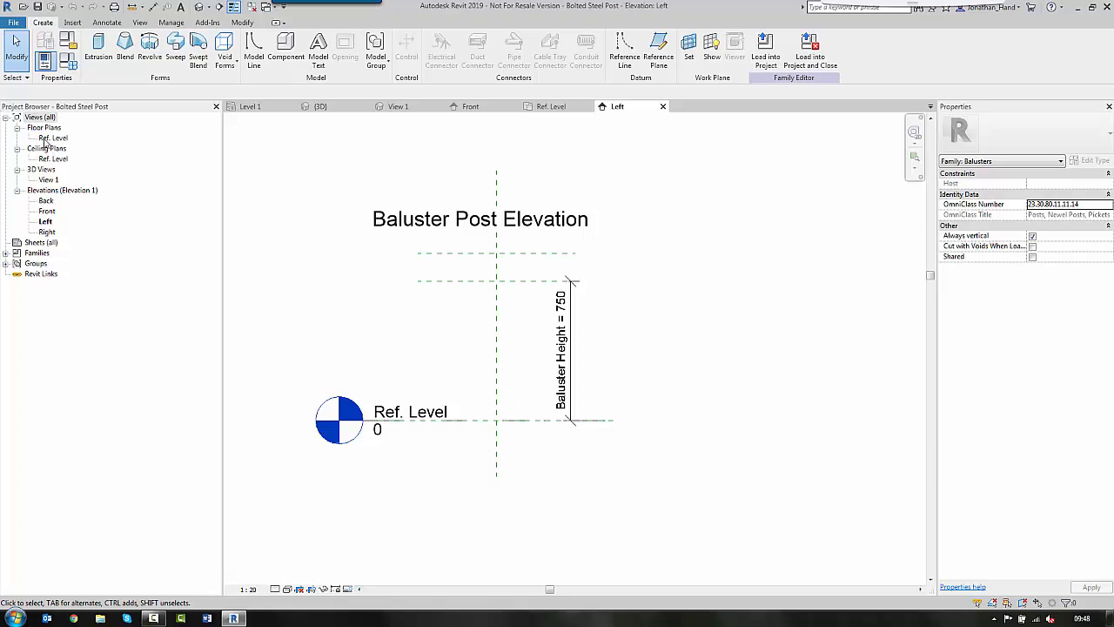
double_click(47, 138)
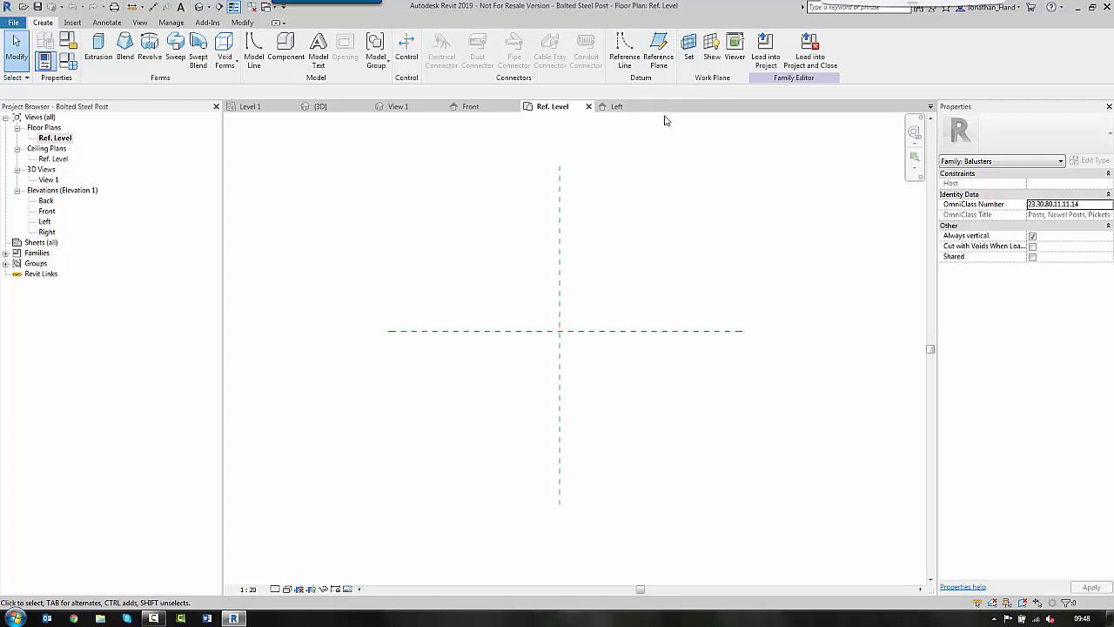
left_click(659, 48)
scroll(546, 335, "up", 2)
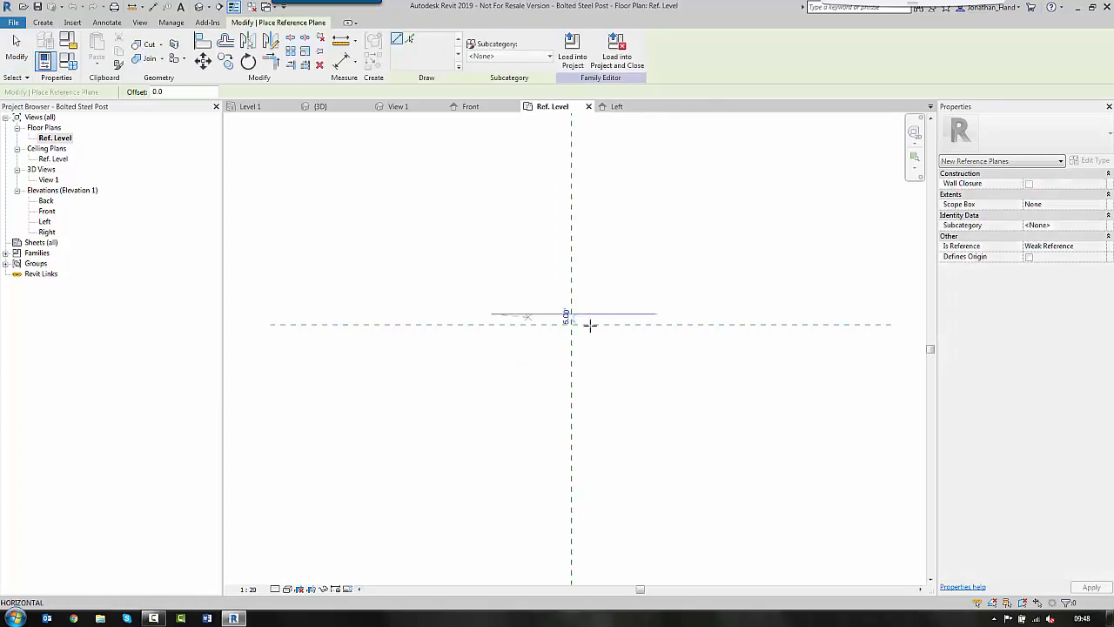
left_click(656, 314)
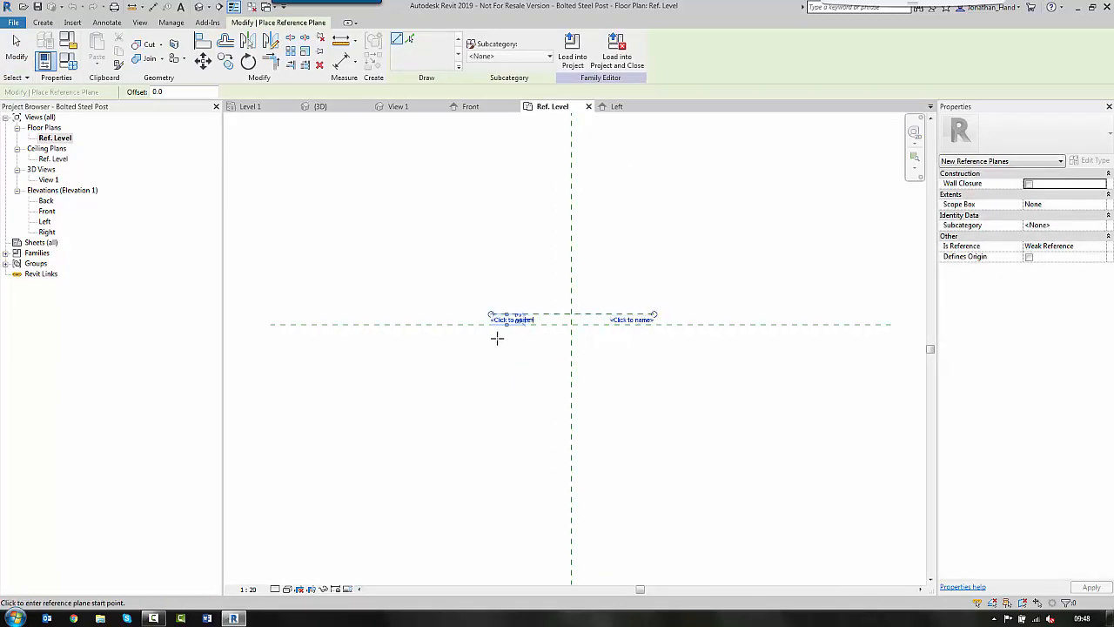
left_click(497, 339)
left_click(653, 337)
- Draw two short vertical reference planes about 48 mm left and 60 mm right of the vertical centre plane
left_click(510, 295)
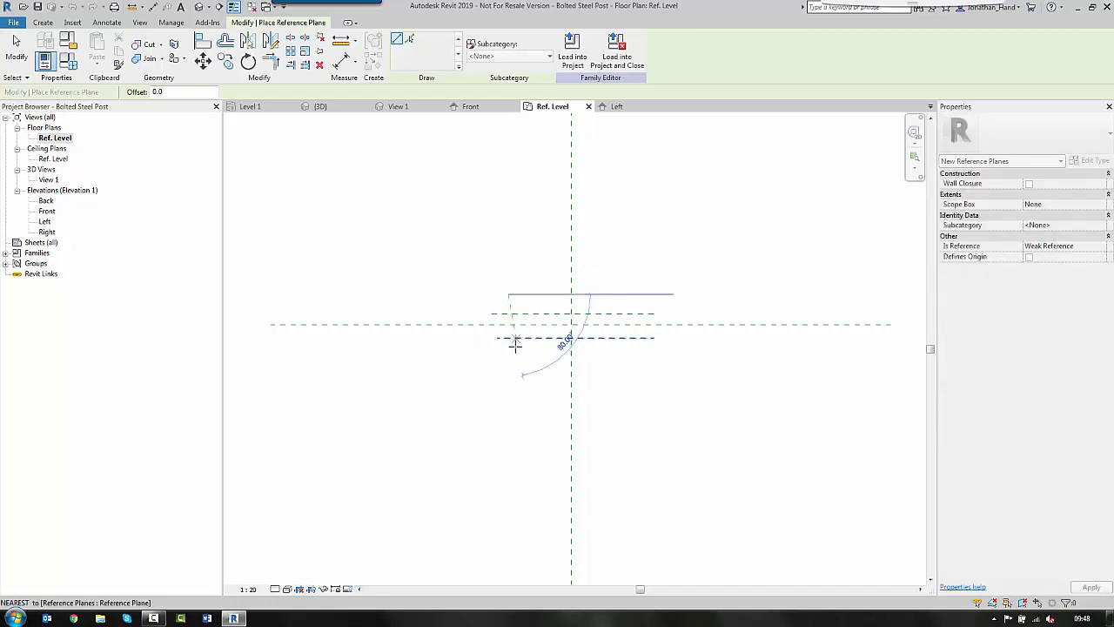
left_click(509, 358)
left_click(648, 295)
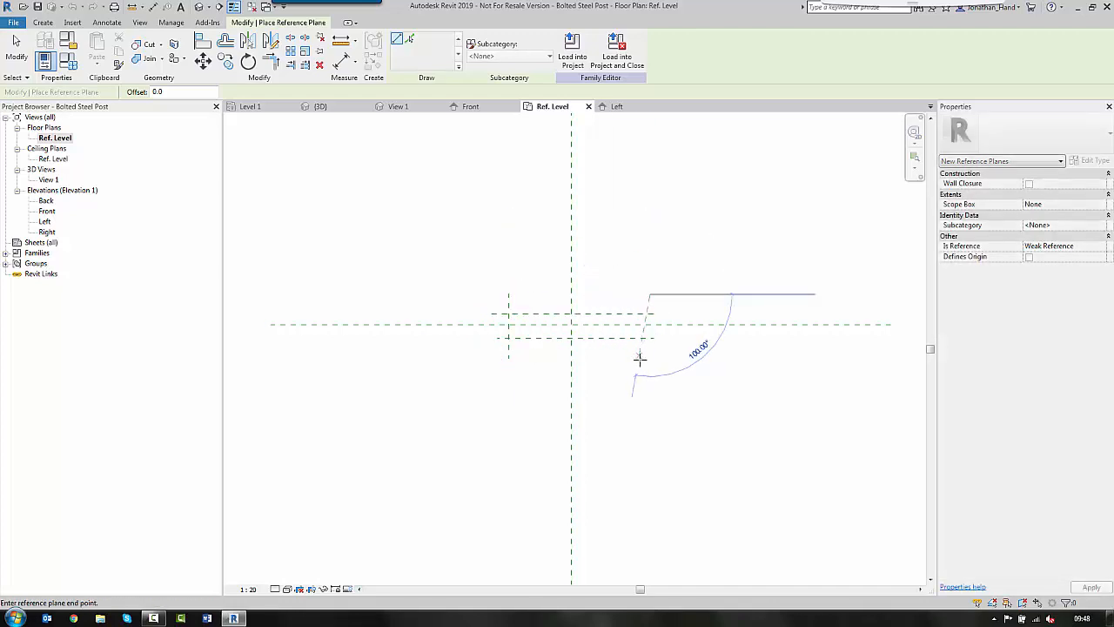
left_click(650, 363)
key("Escape")
key("Escape")
- Place one aligned dimension string across the left, centre and right vertical reference planes, above the horizontal planes
scroll(667, 281, "up", 3)
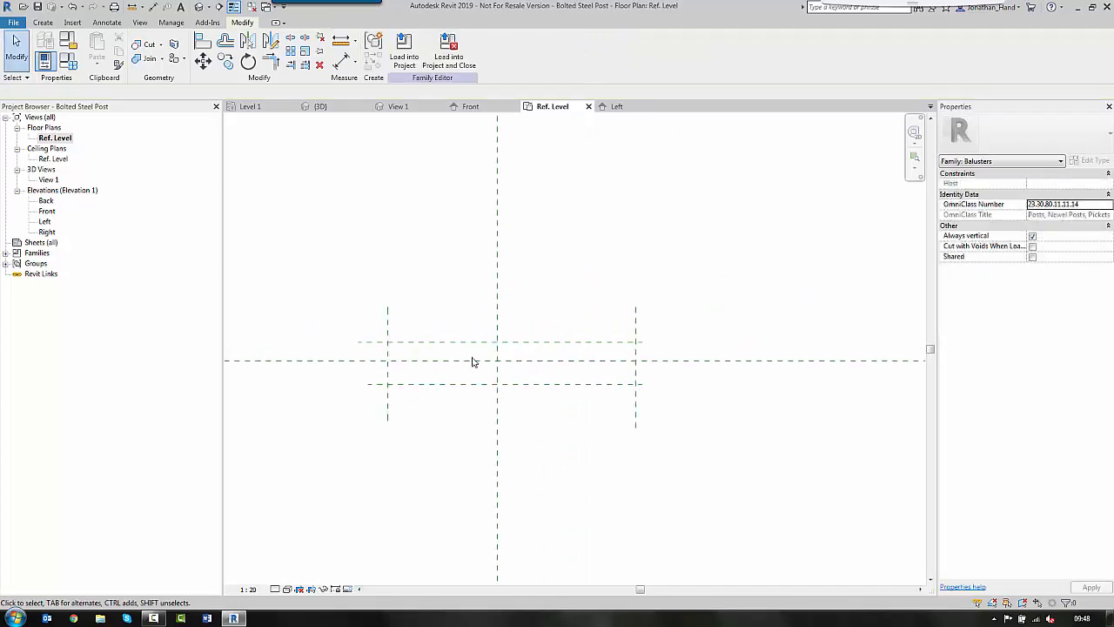
left_click(106, 22)
left_click(49, 52)
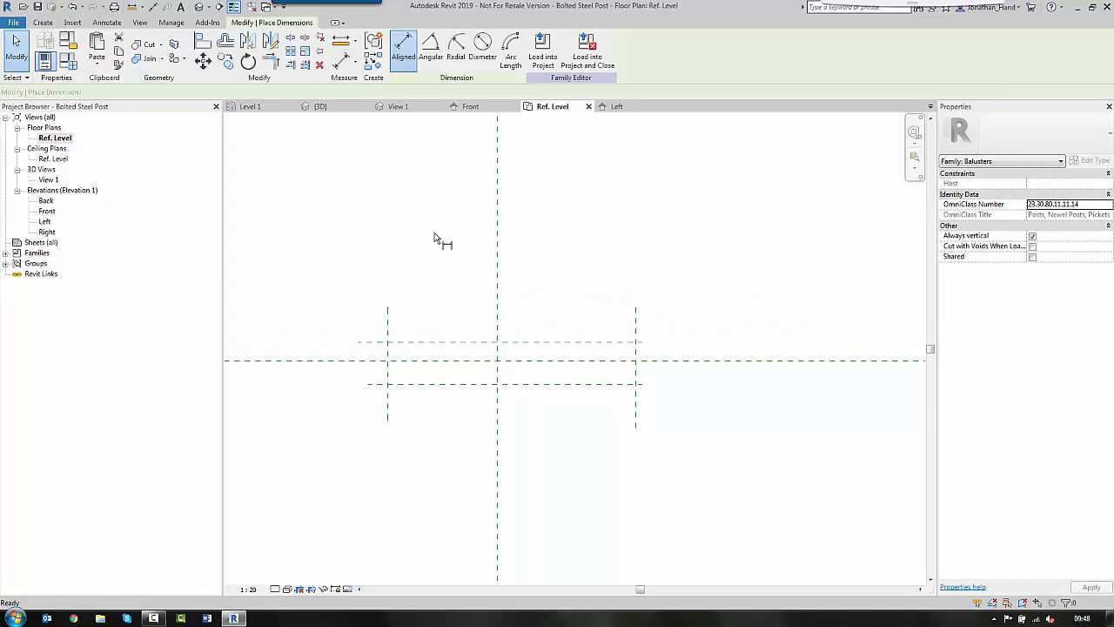
left_click(388, 320)
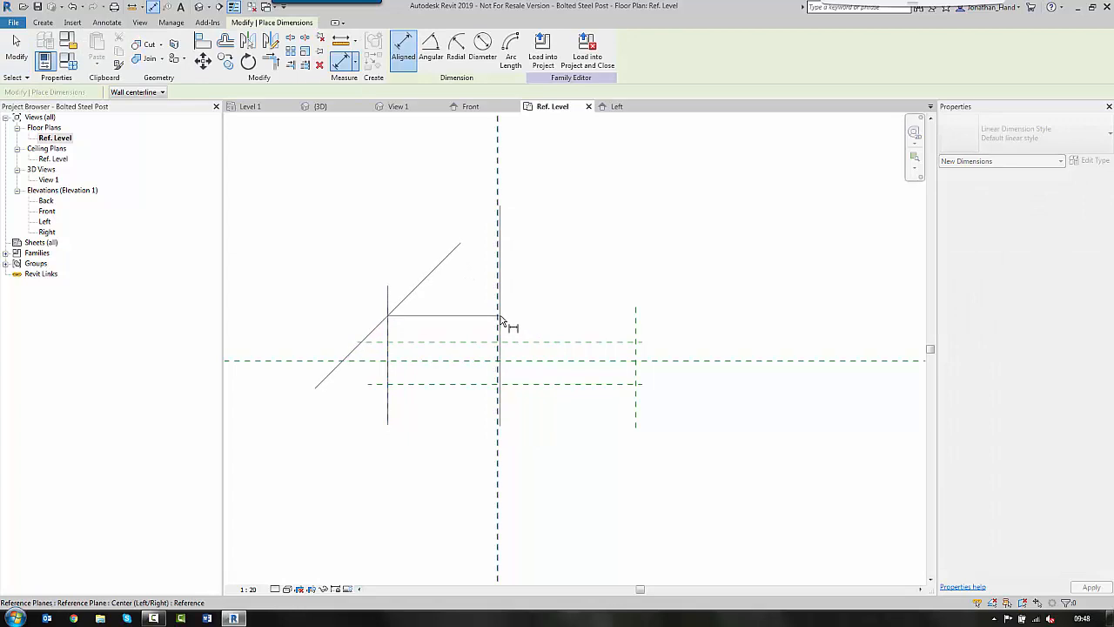
left_click(500, 320)
left_click(635, 341)
scroll(635, 322, "down", 2)
left_click(620, 278)
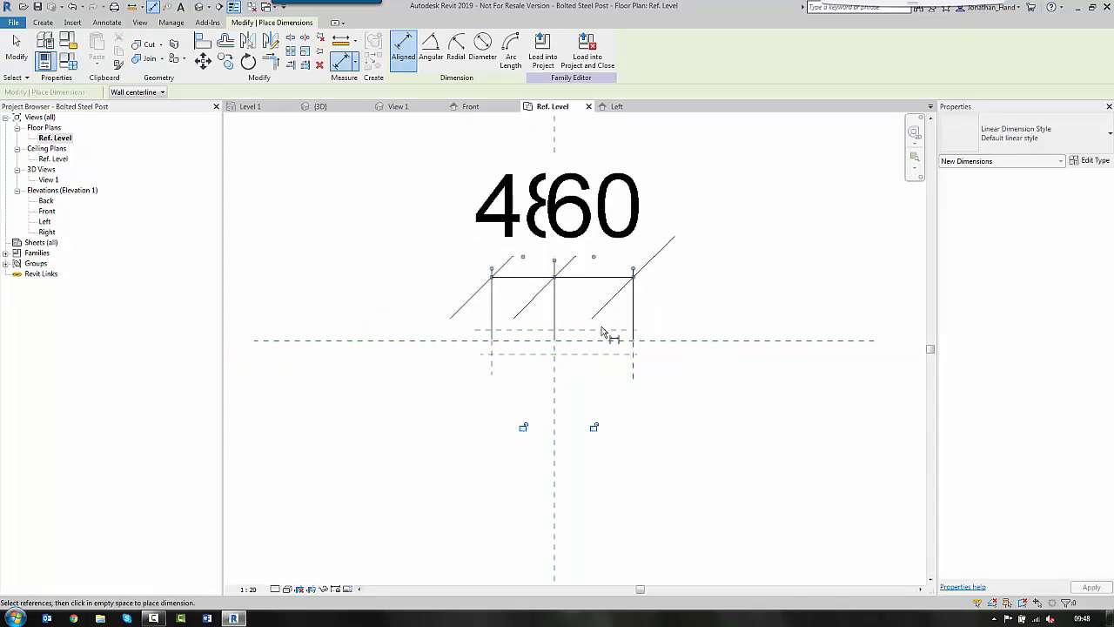
- Set the view scale to 1:2 and add an overall aligned dimension between the two outer vertical reference planes
left_click(248, 590)
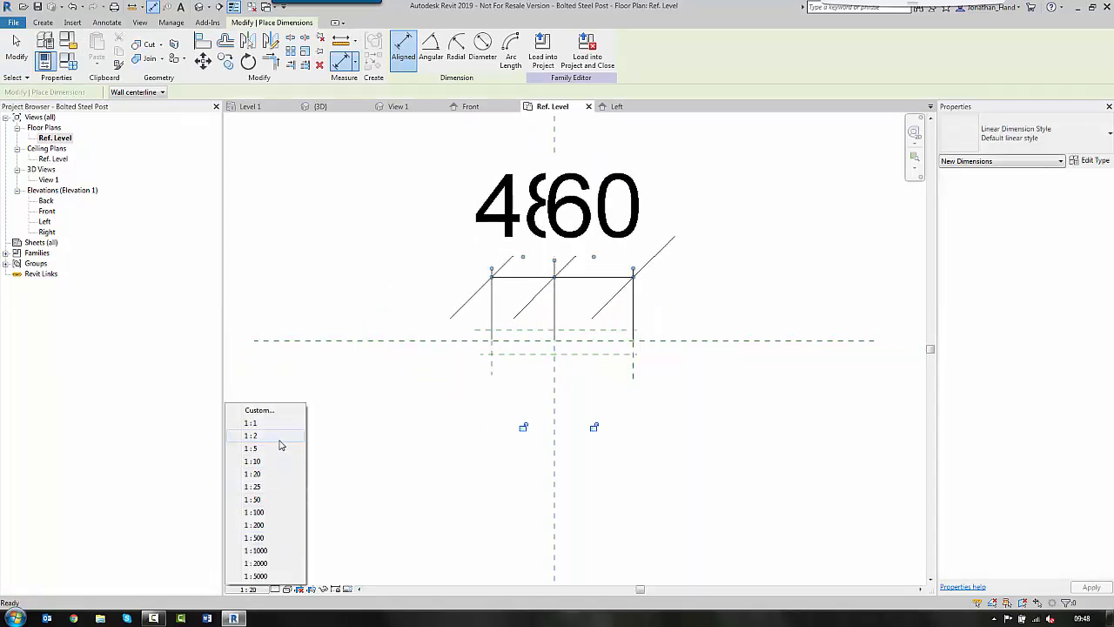
left_click(279, 440)
scroll(588, 257, "up", 2)
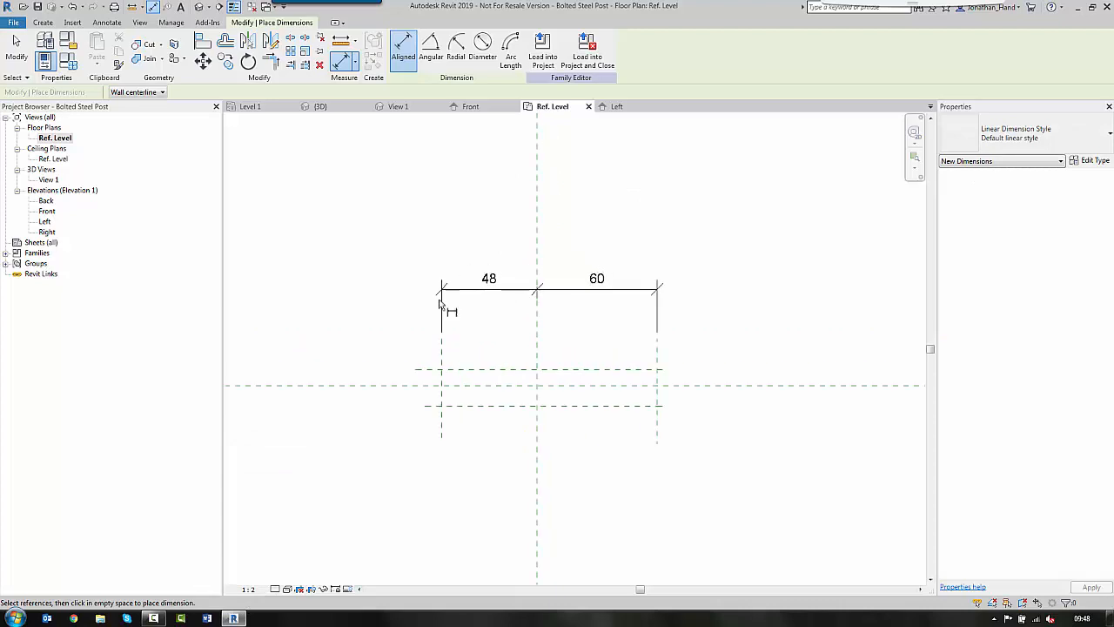
left_click(441, 359)
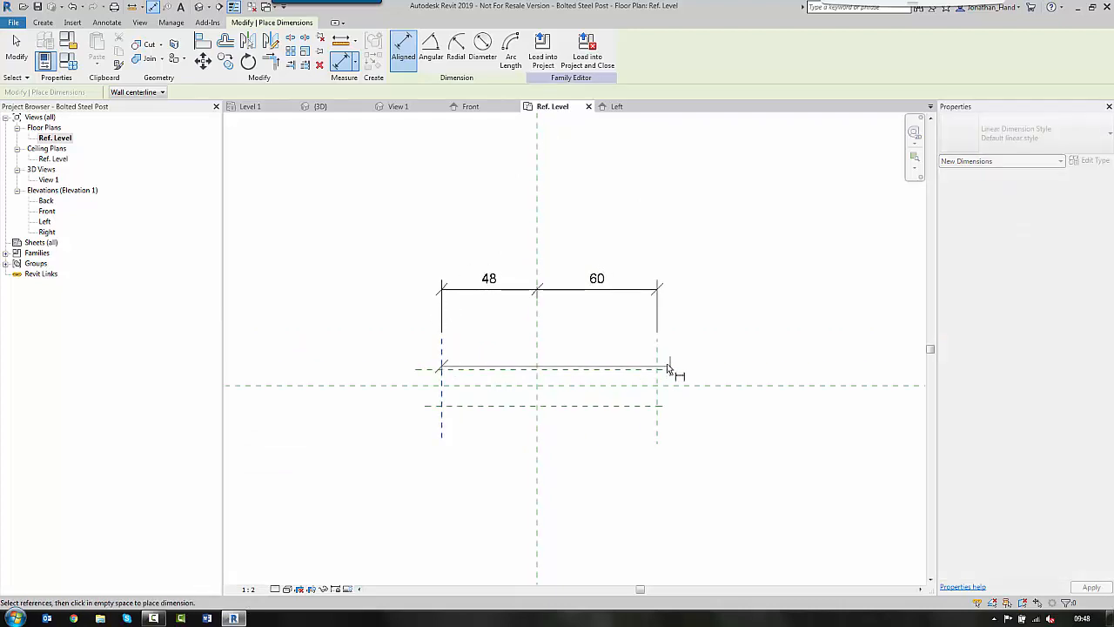
left_click(660, 369)
left_click(662, 241)
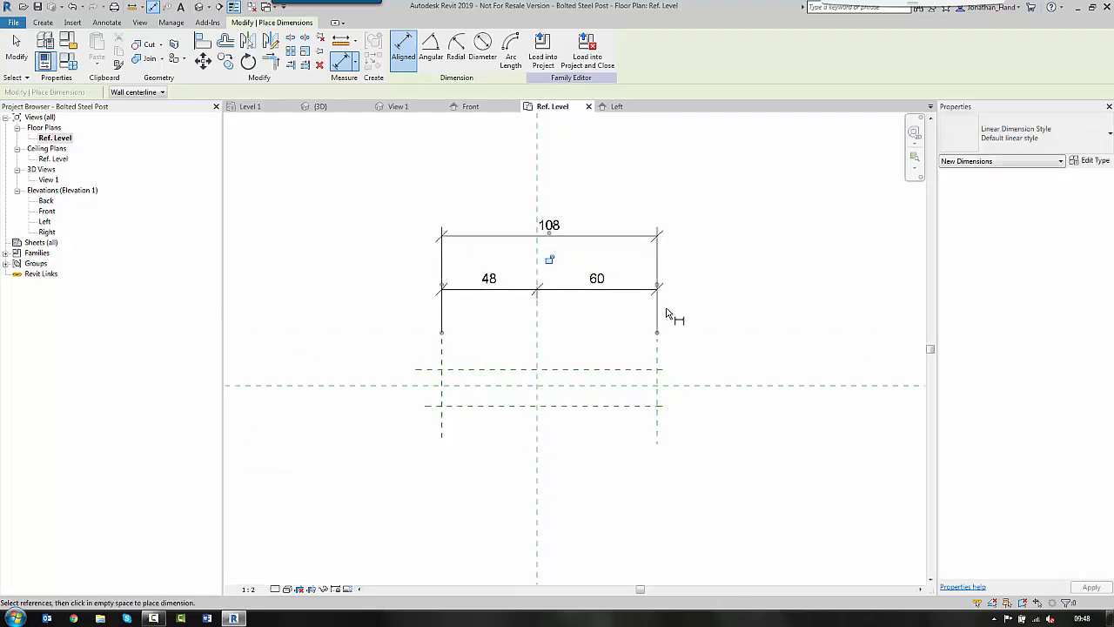
key("Escape")
key("Escape")
- Make the two segments of the vertical planes' dimension string equal about the centre plane
left_click(617, 291)
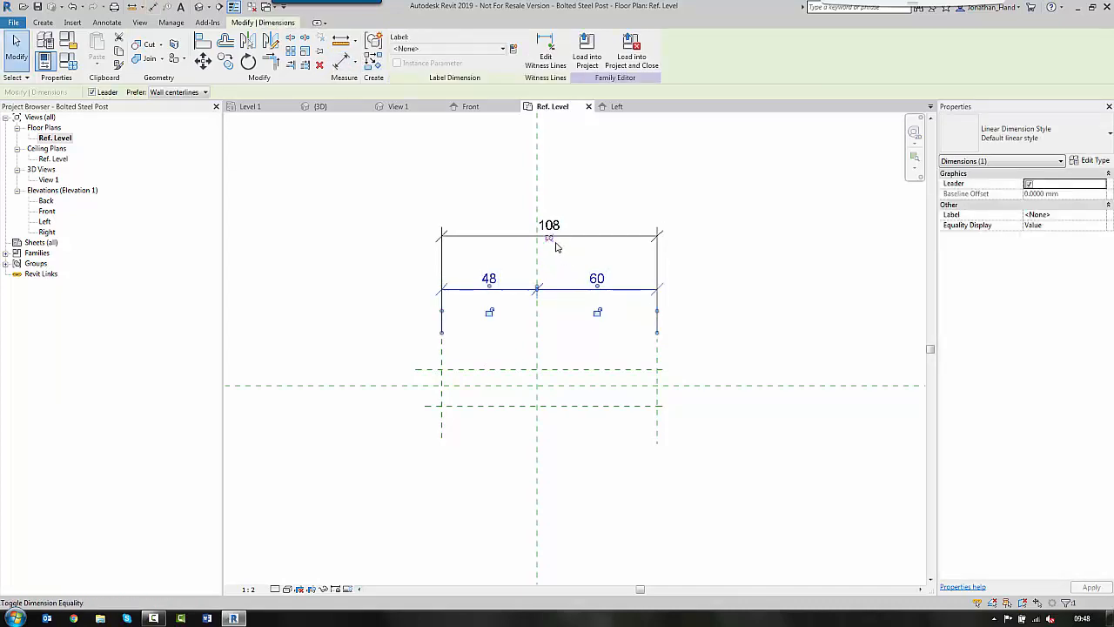
left_click(550, 240)
left_click(517, 346)
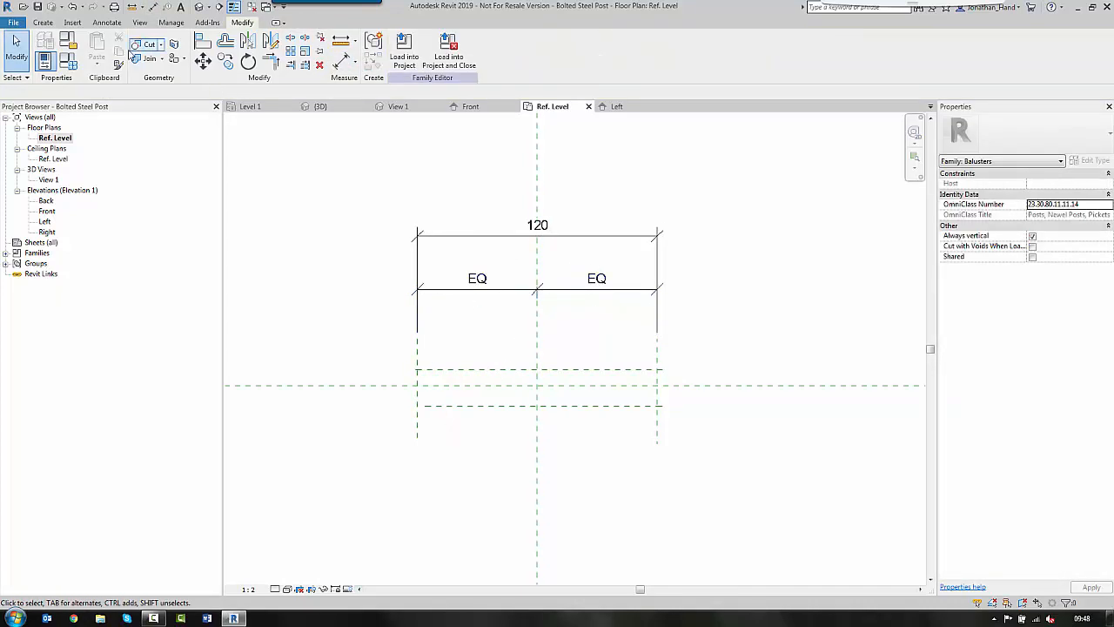
- Place an aligned dimension string across the upper, centre and lower horizontal reference planes, to the left of the vertical planes
left_click(105, 22)
left_click(48, 48)
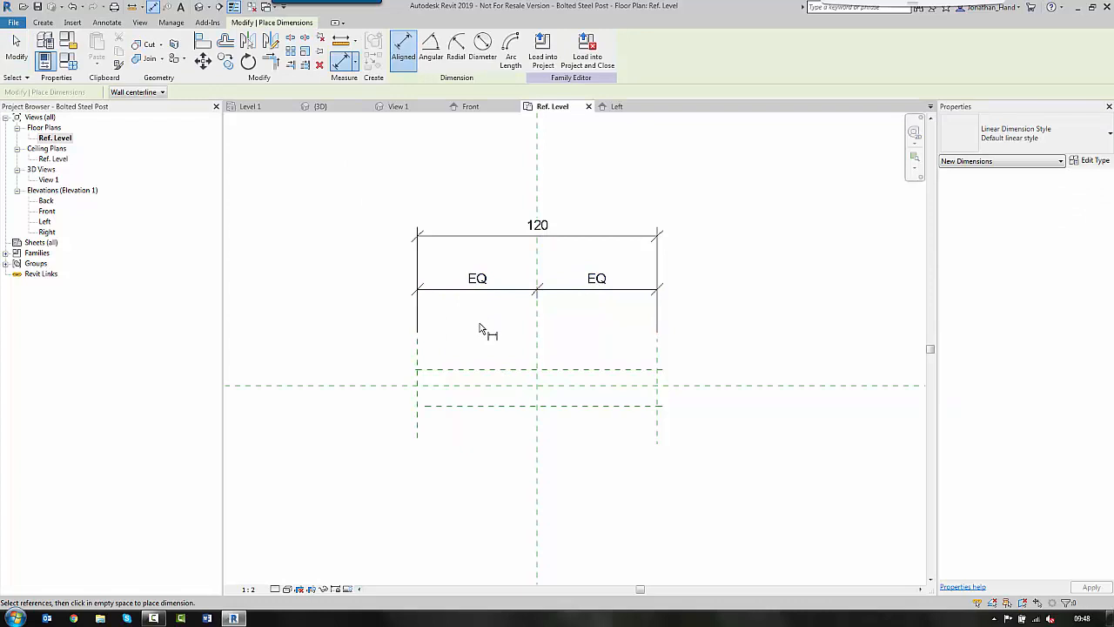
left_click(466, 369)
left_click(465, 384)
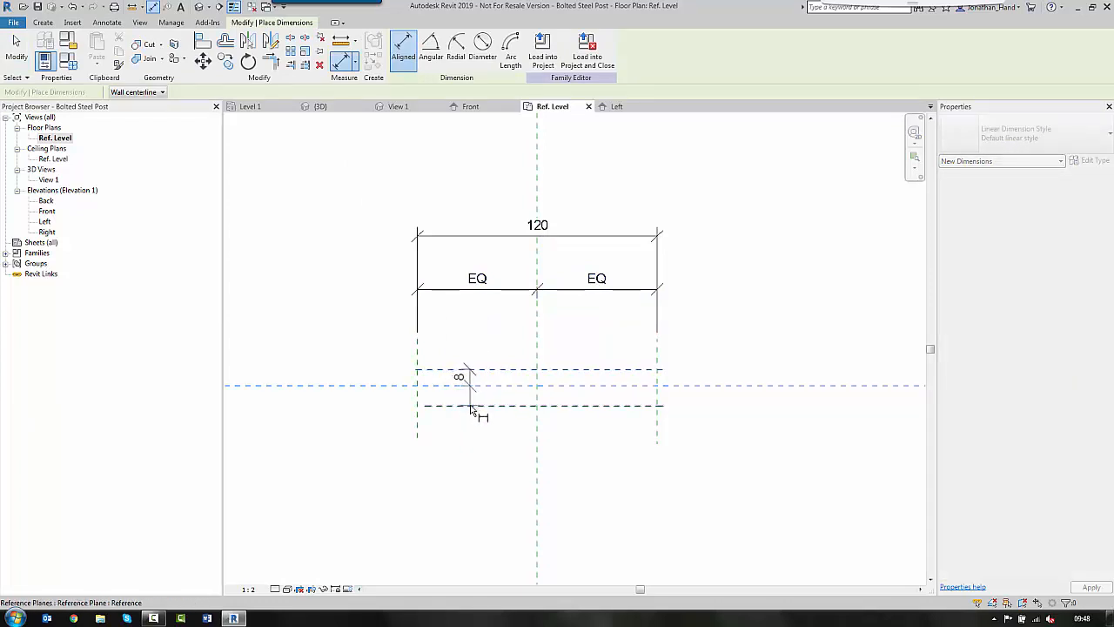
left_click(473, 406)
left_click(380, 400)
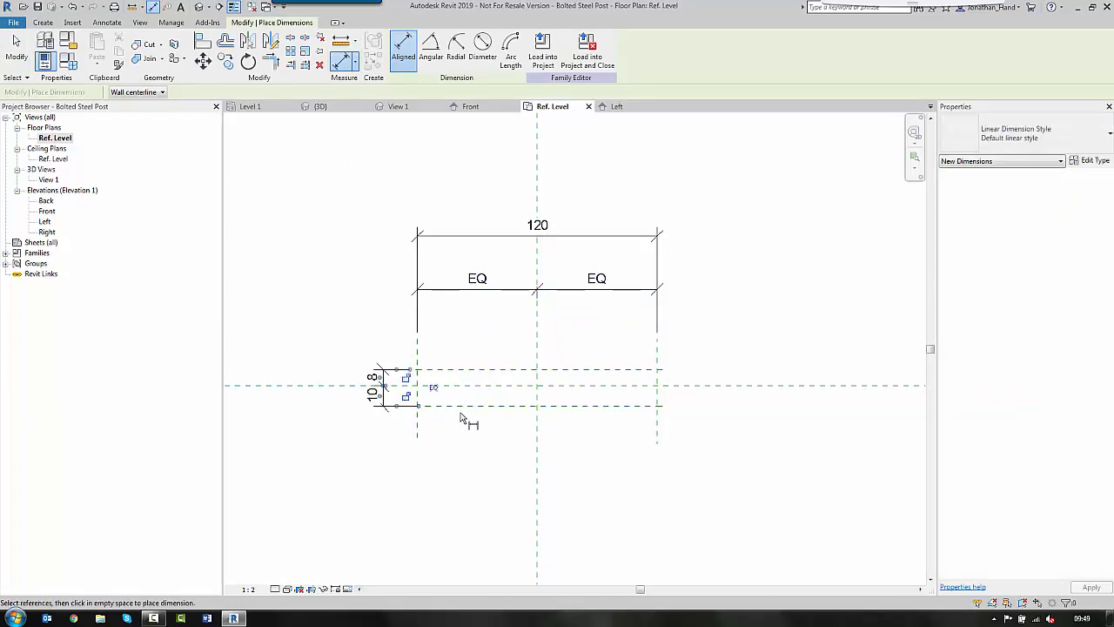
- Add an overall aligned dimension between the upper and lower horizontal reference planes, outside the existing dimension string
left_click(464, 406)
left_click(466, 370)
left_click(329, 388)
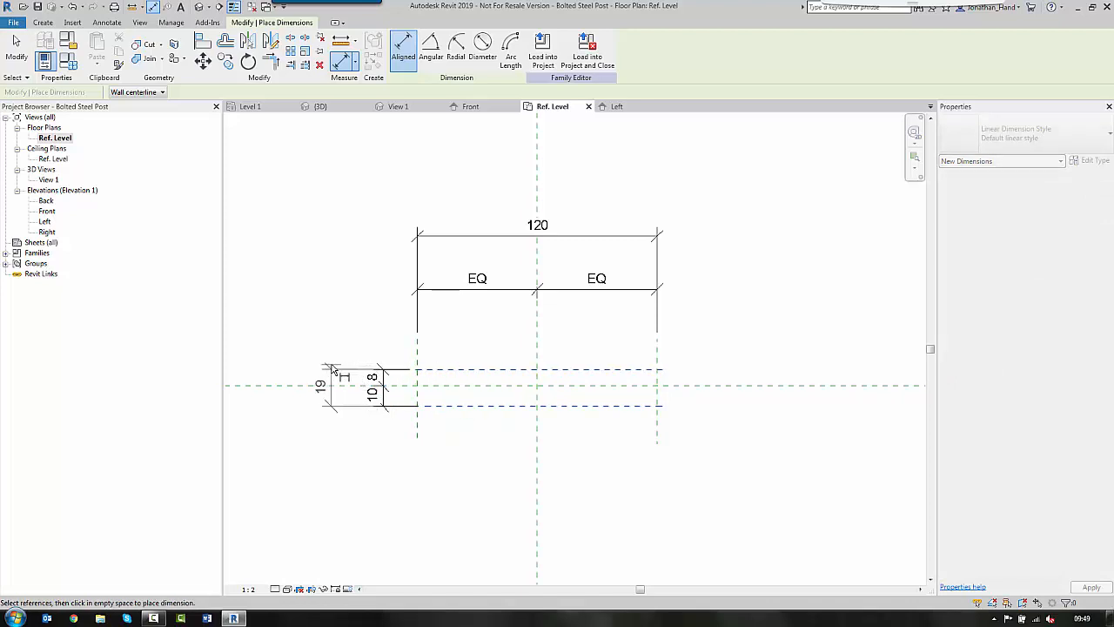
key("Escape")
- Make the two segments of the horizontal planes' dimension string equal about the centre plane
left_click(380, 394)
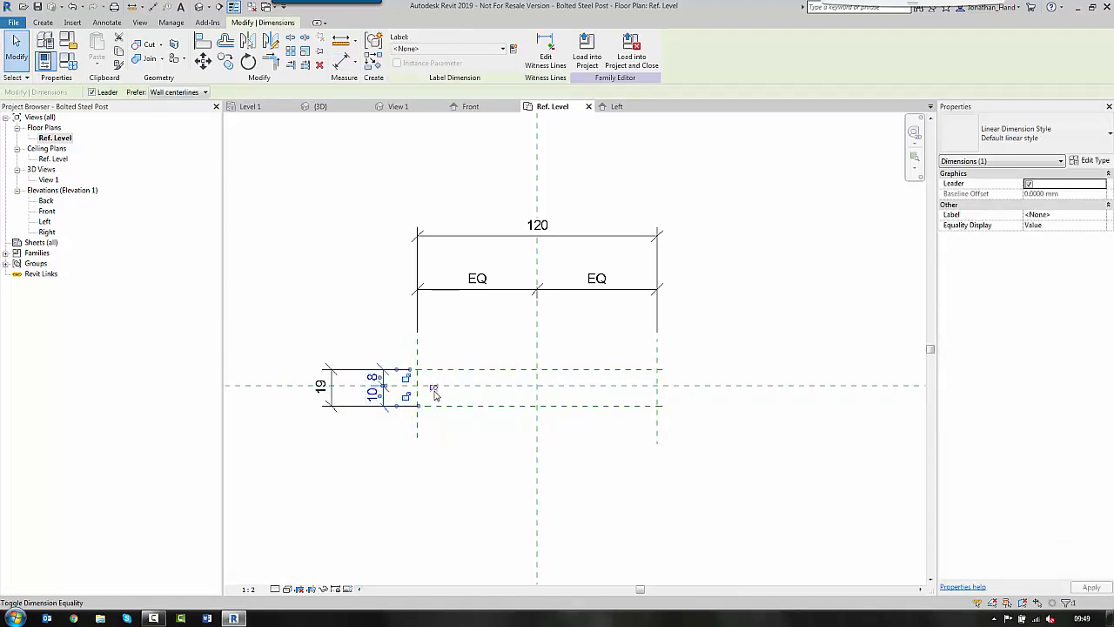
left_click(432, 385)
left_click(435, 359)
middle_click_drag(480, 334, 462, 333)
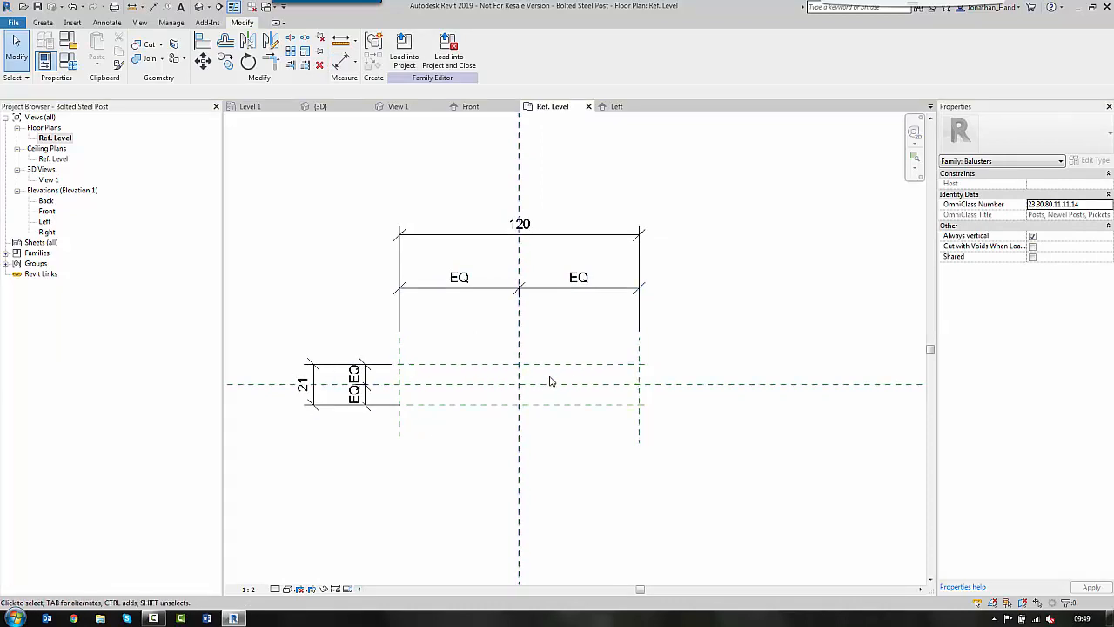
- Label the overall dimension between the horizontal planes with a new type-based family parameter named Post Width
left_click(498, 241)
left_click(318, 369)
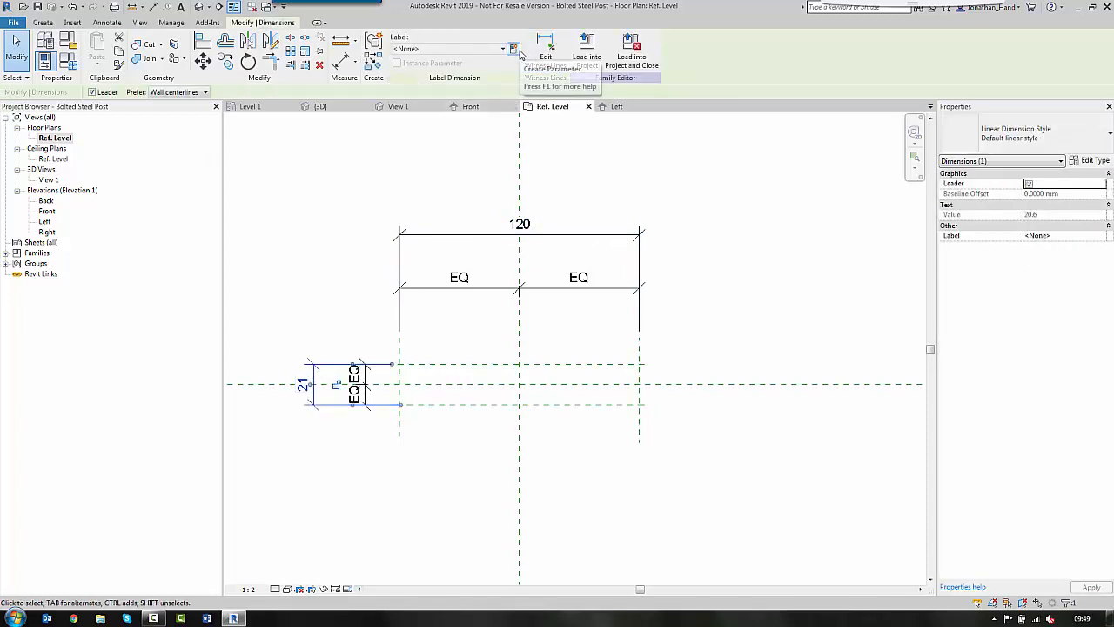
left_click(514, 49)
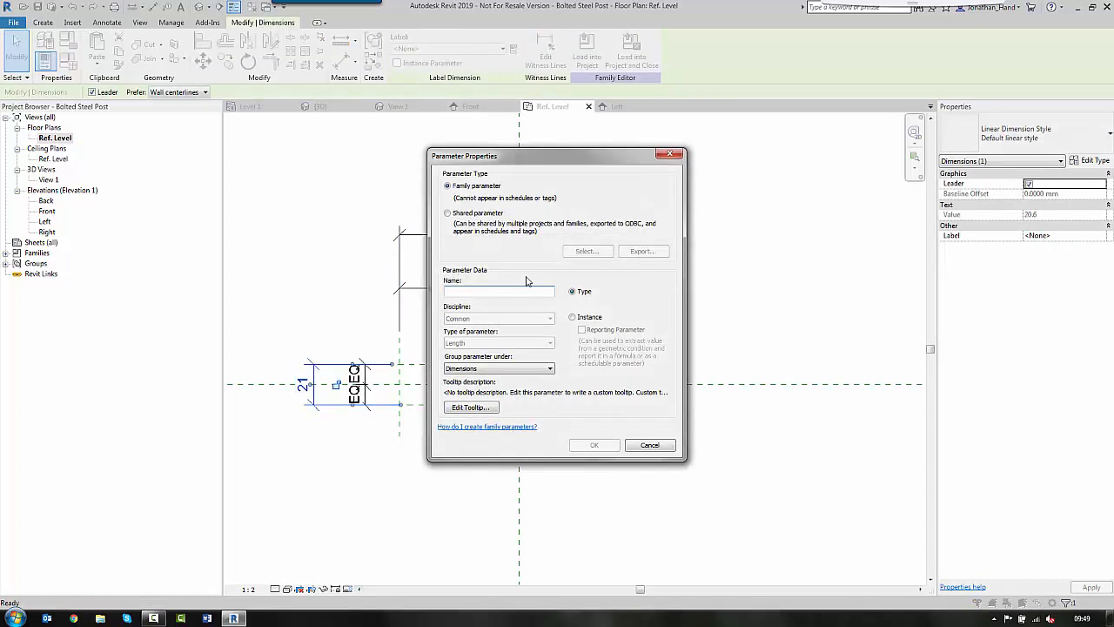
type("Pe")
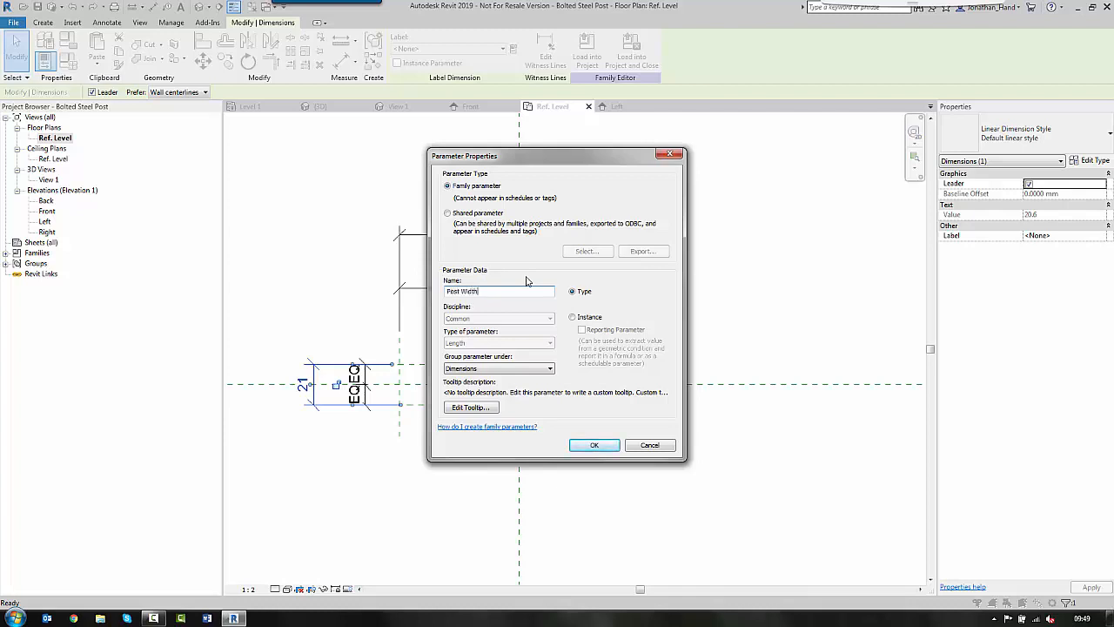
left_click(605, 448)
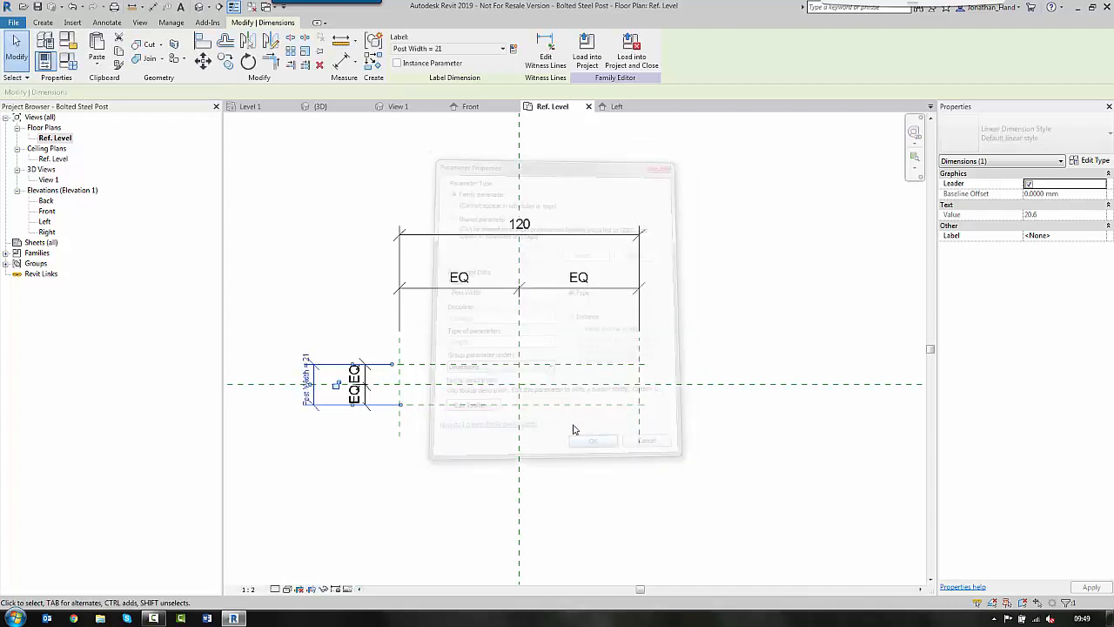
- Flex the Post Width parameter in the family types, applying 15 mm, 20 mm and finally 15 mm
left_click(68, 63)
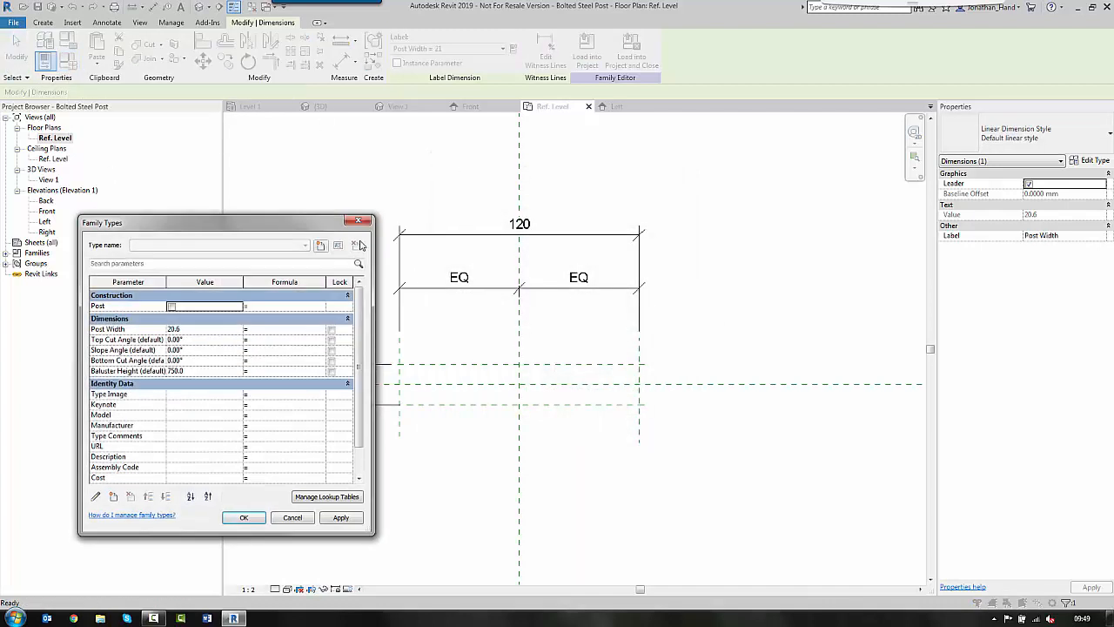
left_click_drag(326, 224, 814, 232)
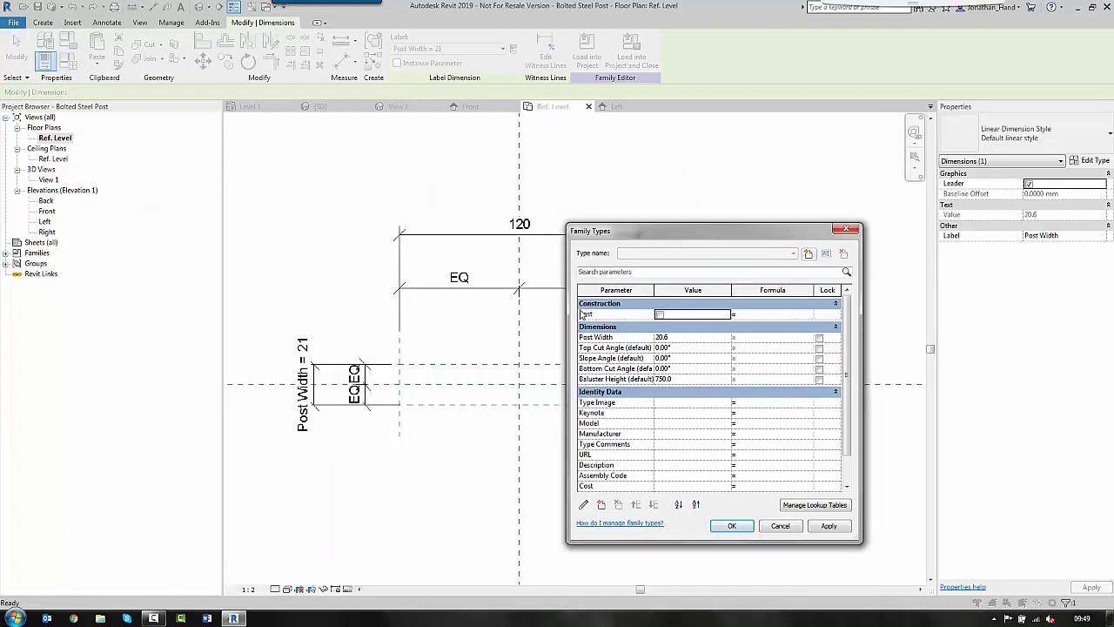
left_click(684, 340)
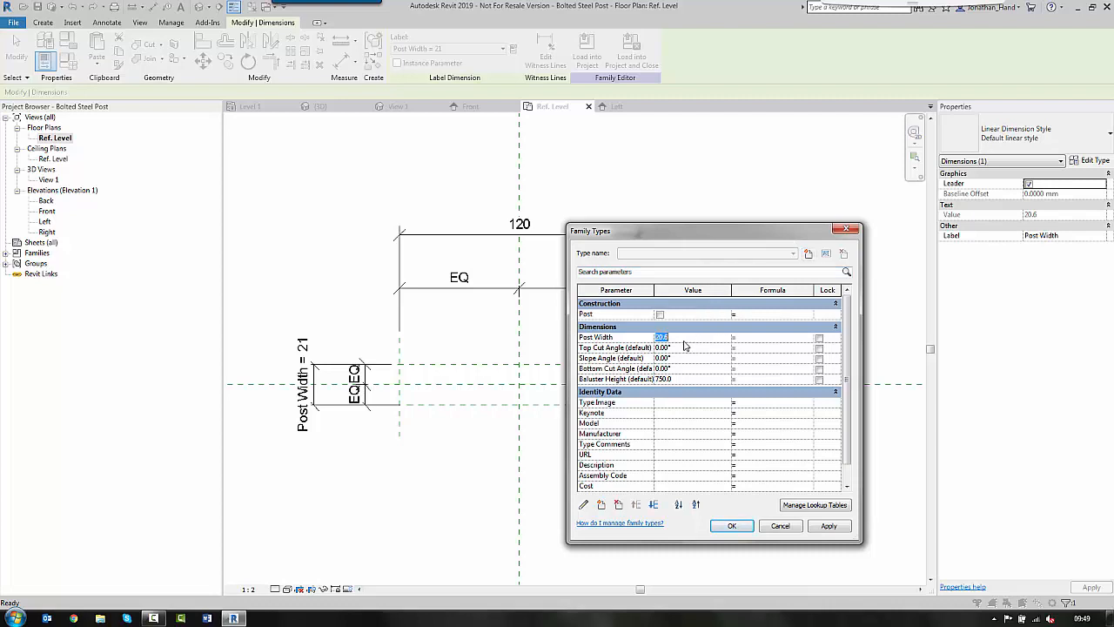
left_click(824, 526)
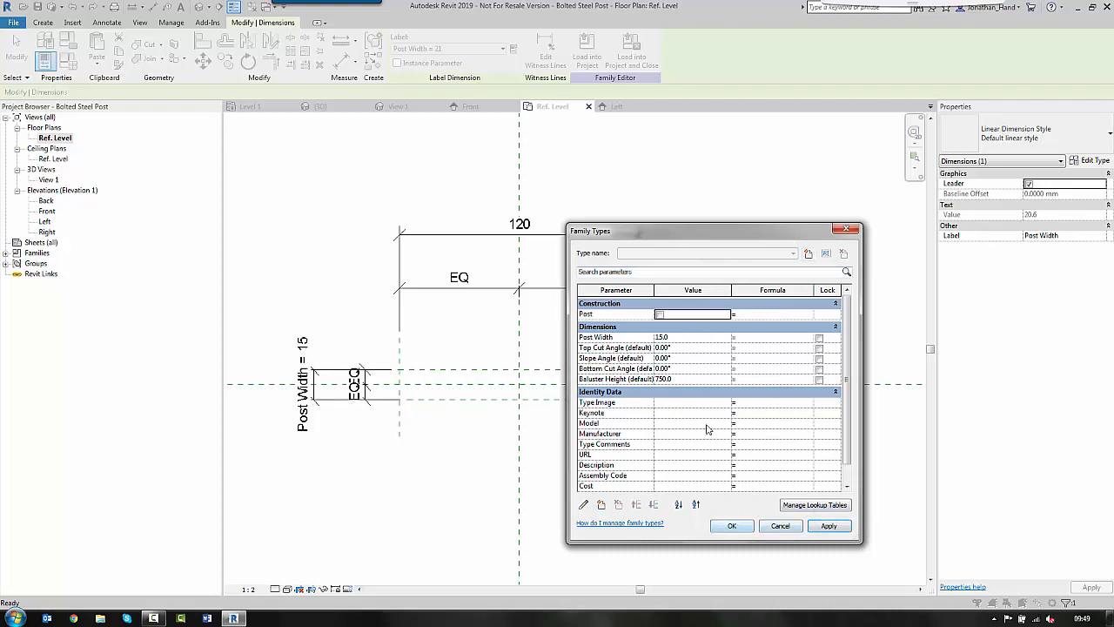
left_click(694, 336)
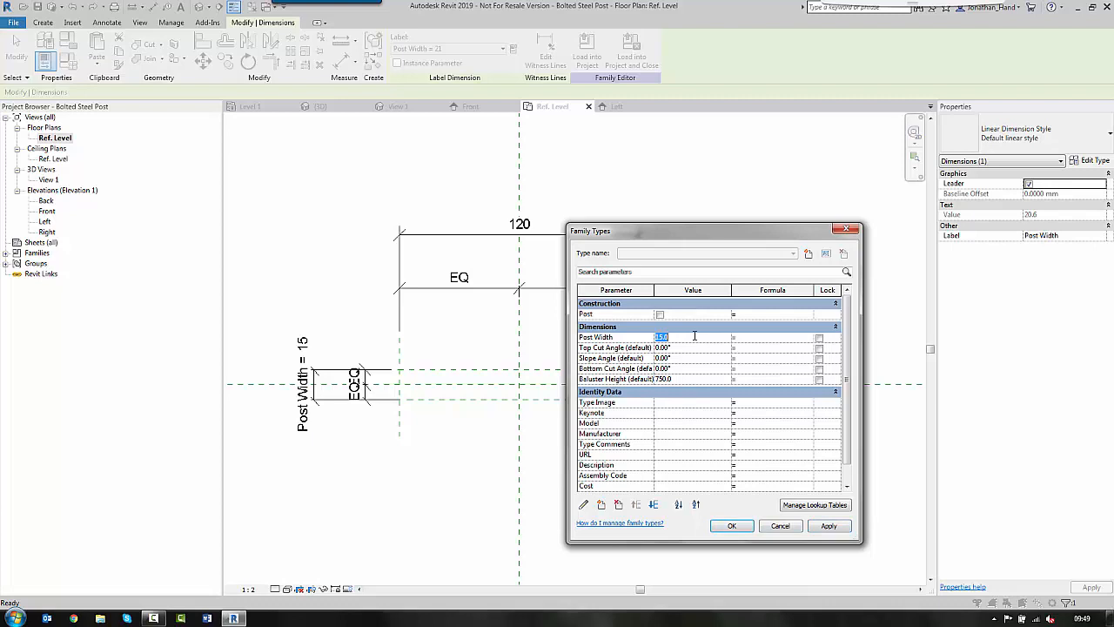
left_click(824, 525)
left_click(680, 338)
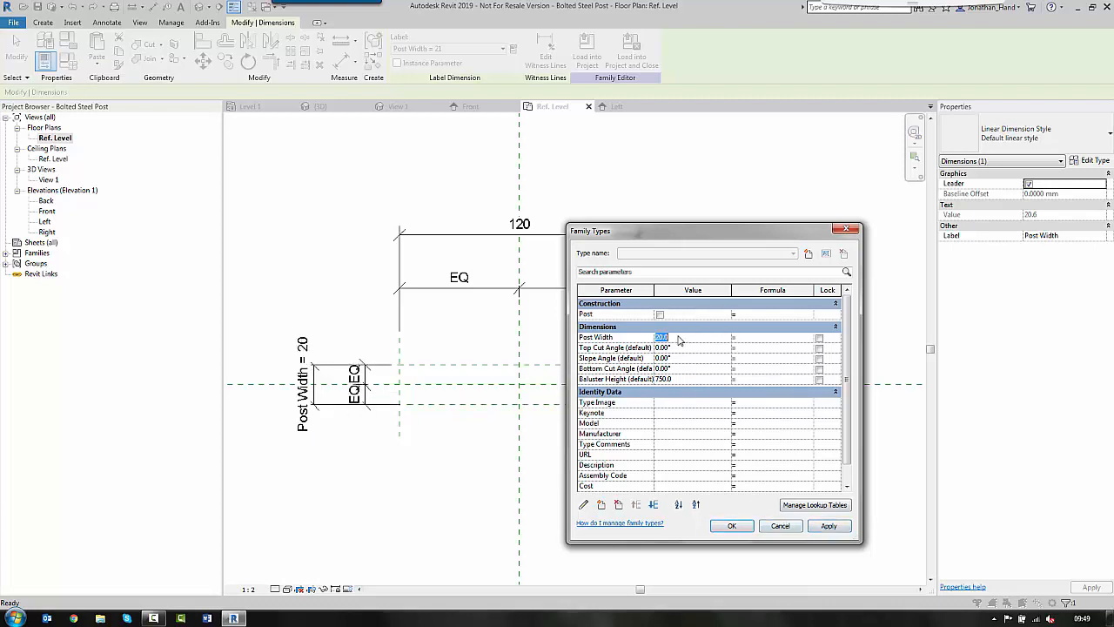
left_click(829, 527)
left_click(731, 526)
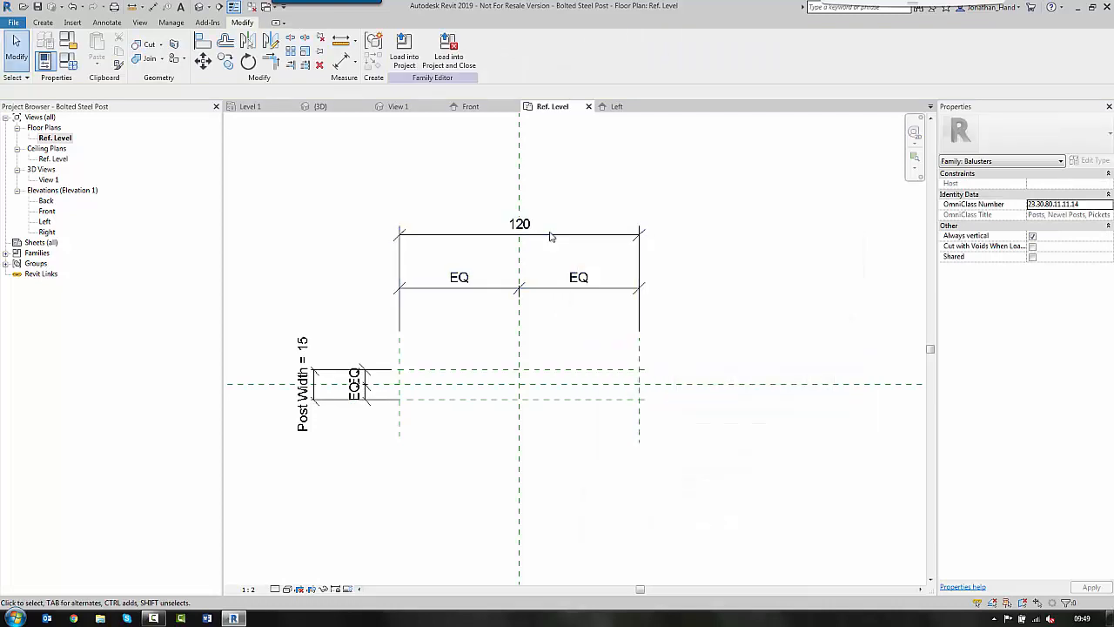
- Label the overall dimension between the vertical planes with a new type-based family parameter named Post Depth
left_click(520, 228)
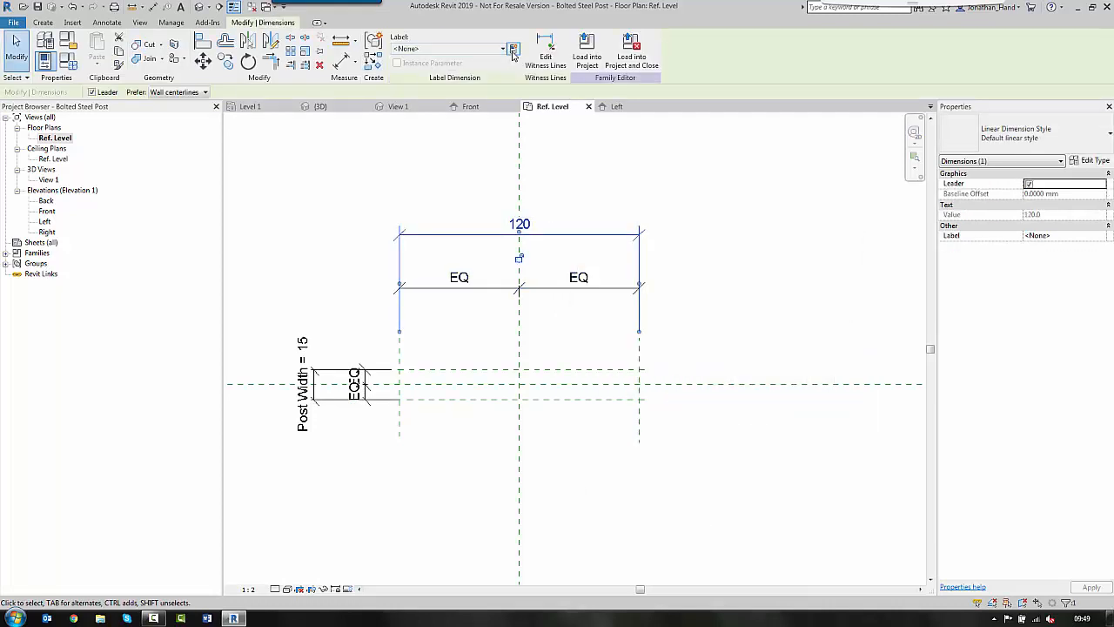
left_click(513, 51)
type("P")
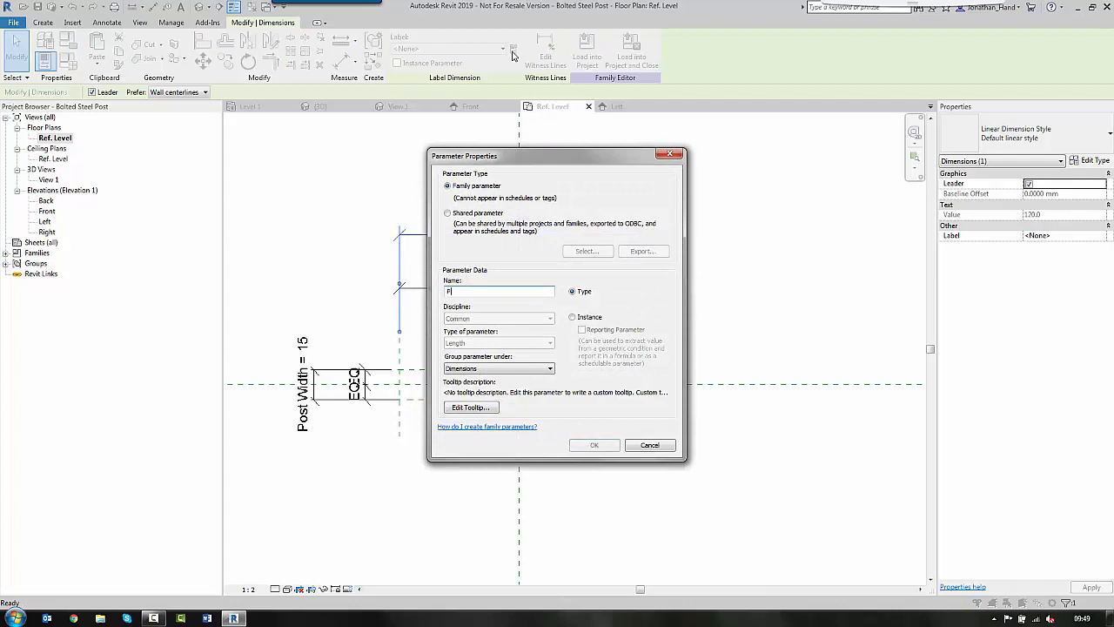
type("ost Depth")
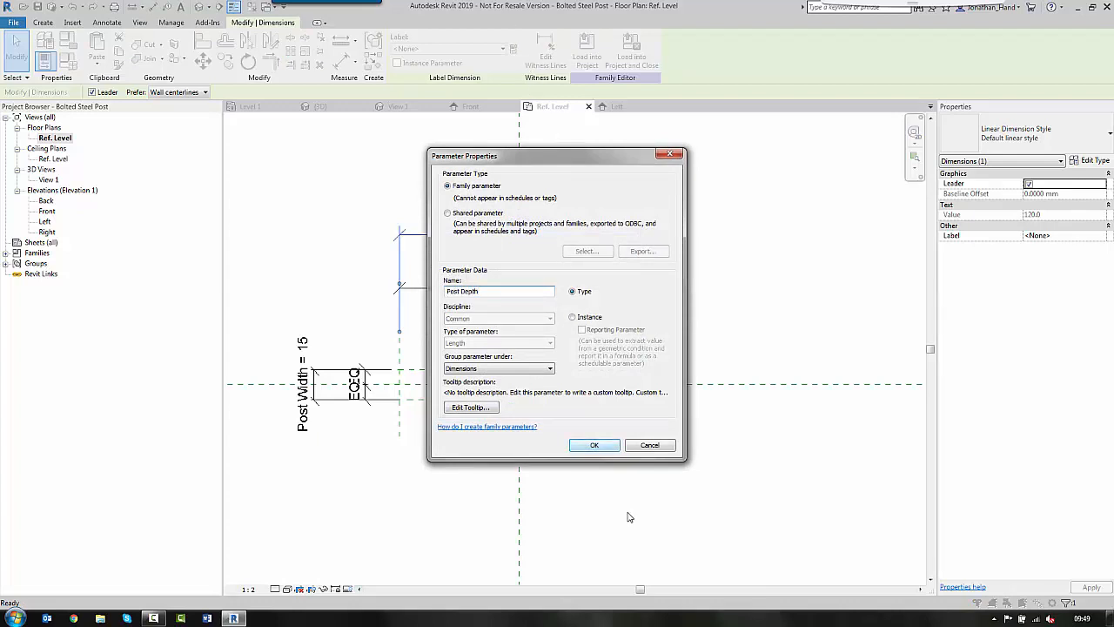
left_click(595, 445)
key("Escape")
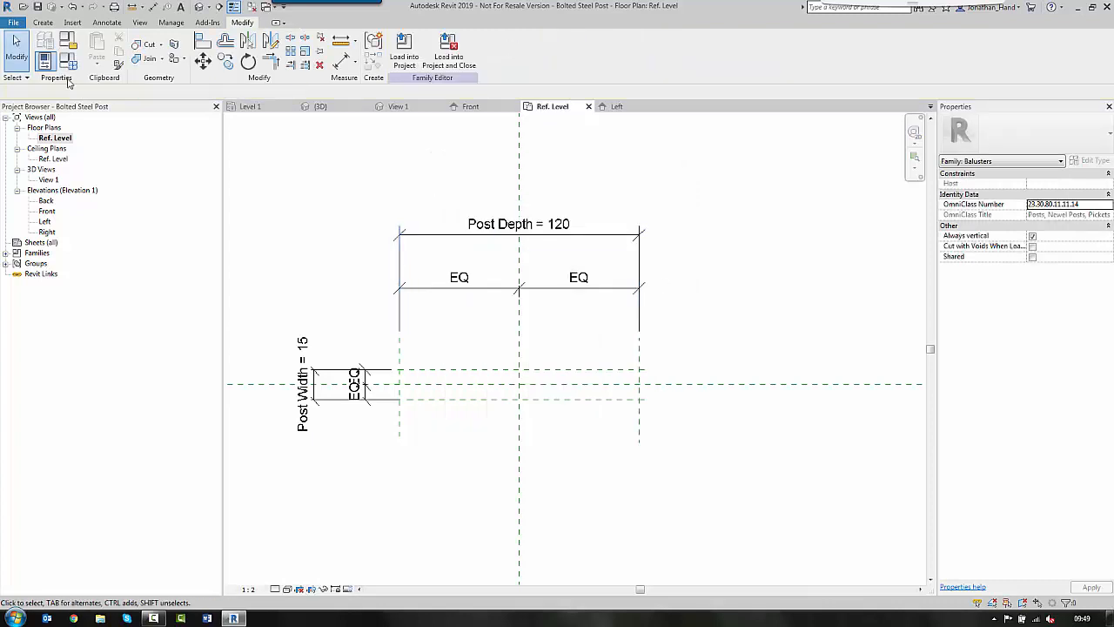
- Set the Post Depth parameter to 75 mm in the family types
key("f")
key("t")
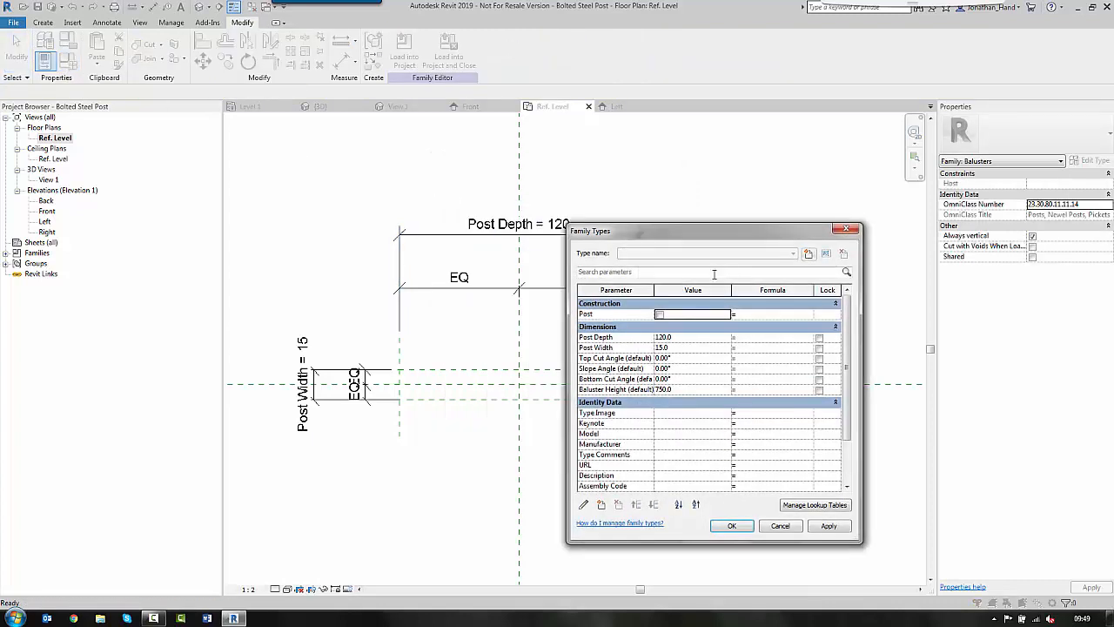
left_click(685, 340)
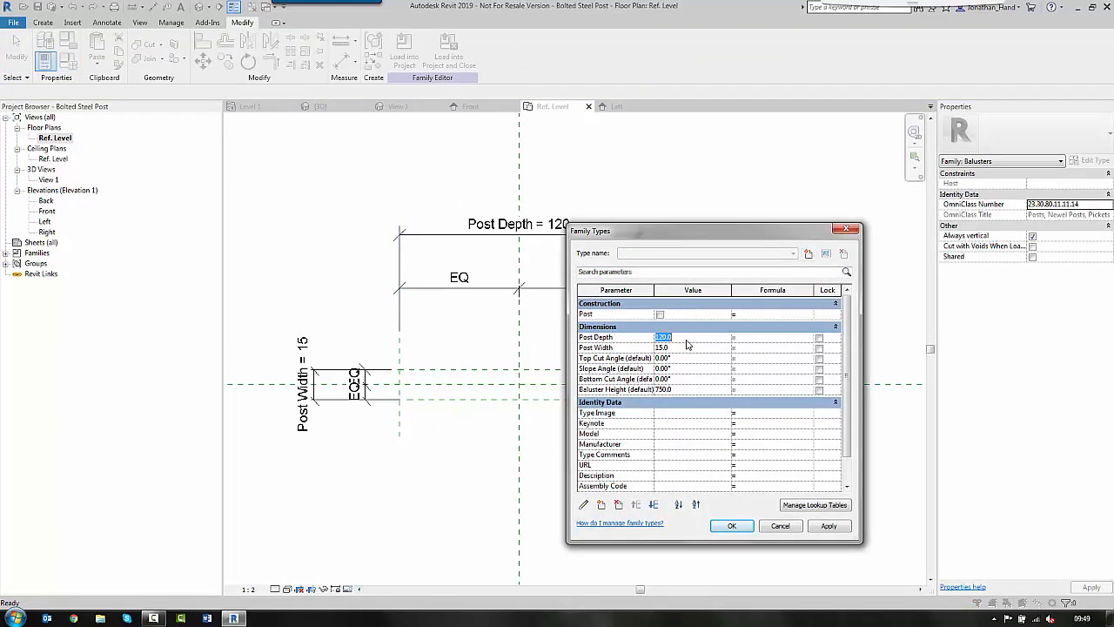
left_click(825, 528)
left_click(732, 526)
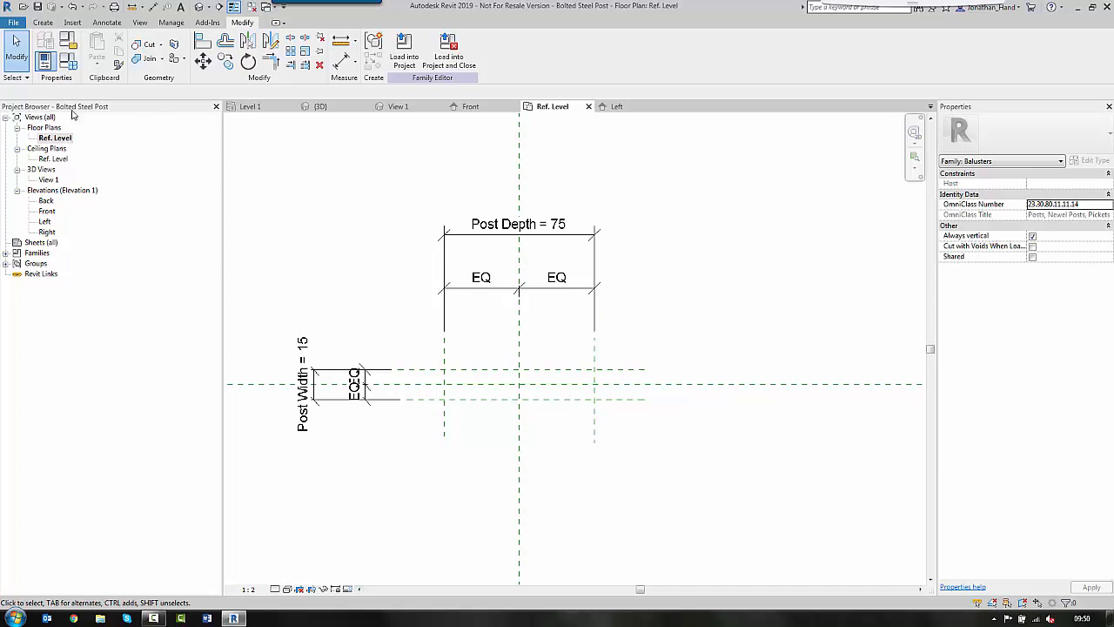
- Create an extrusion from a rectangle spanning the four outer reference planes' intersections, with its sides locked to those planes
left_click(43, 21)
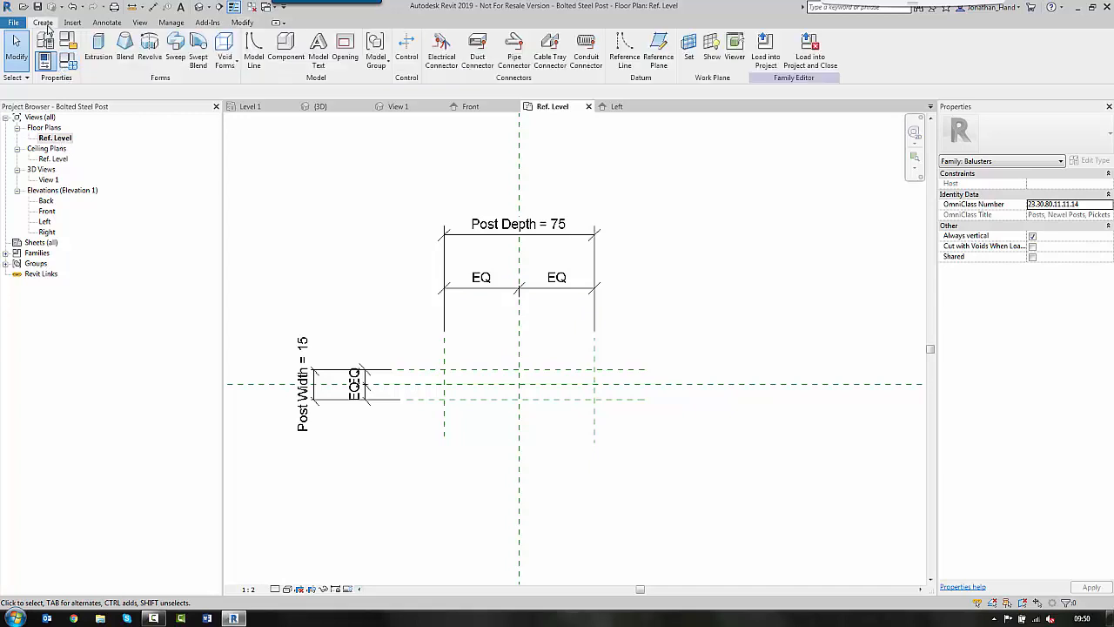
left_click(96, 55)
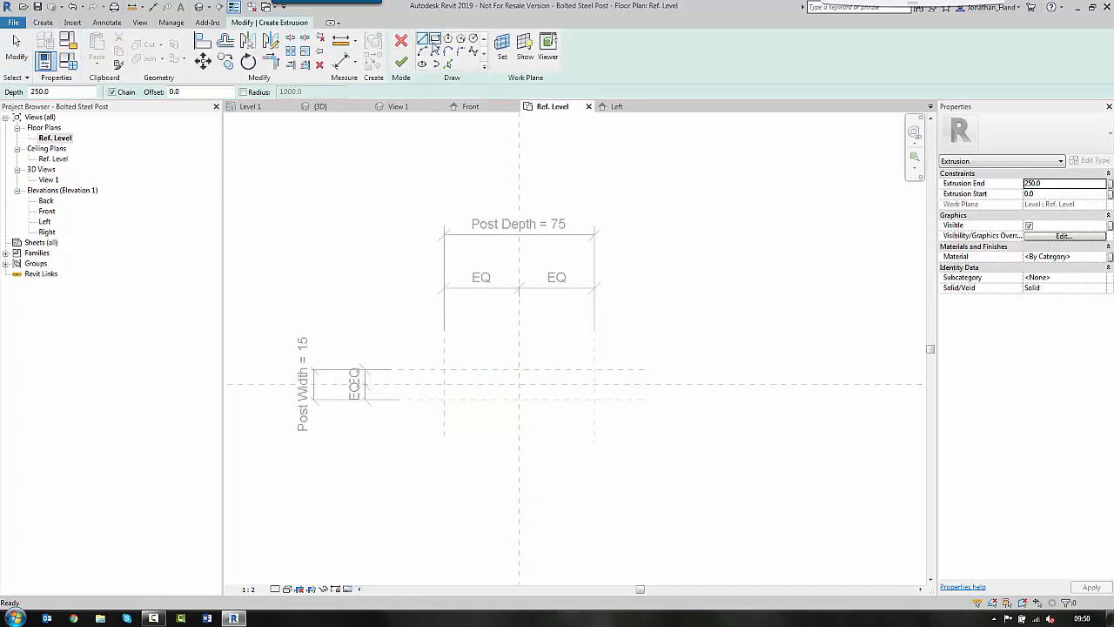
left_click(435, 40)
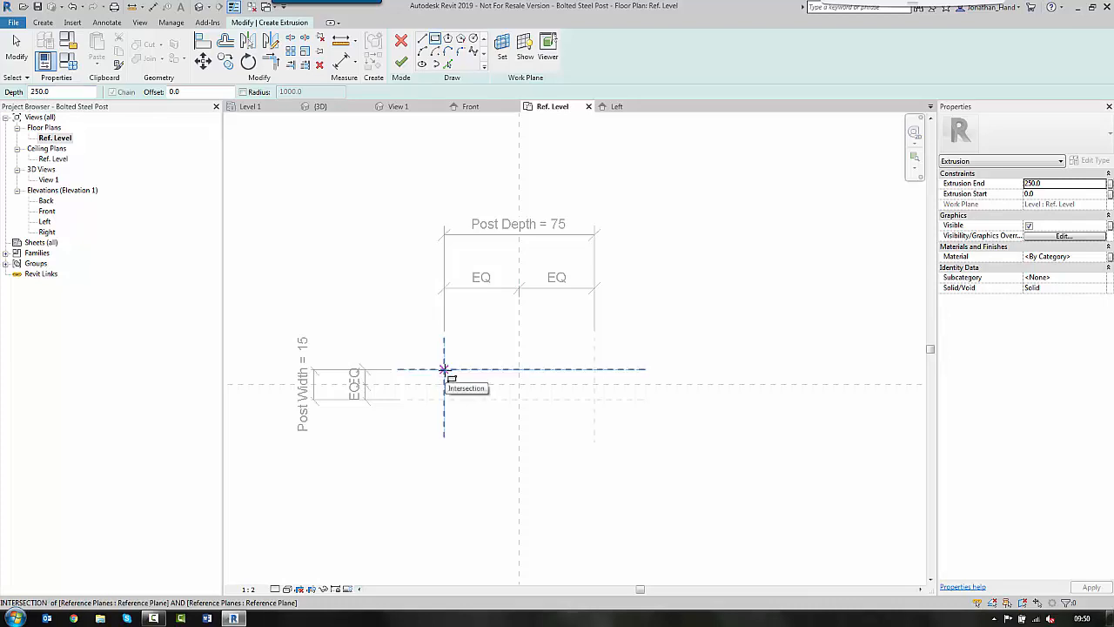
left_click(444, 369)
left_click(594, 399)
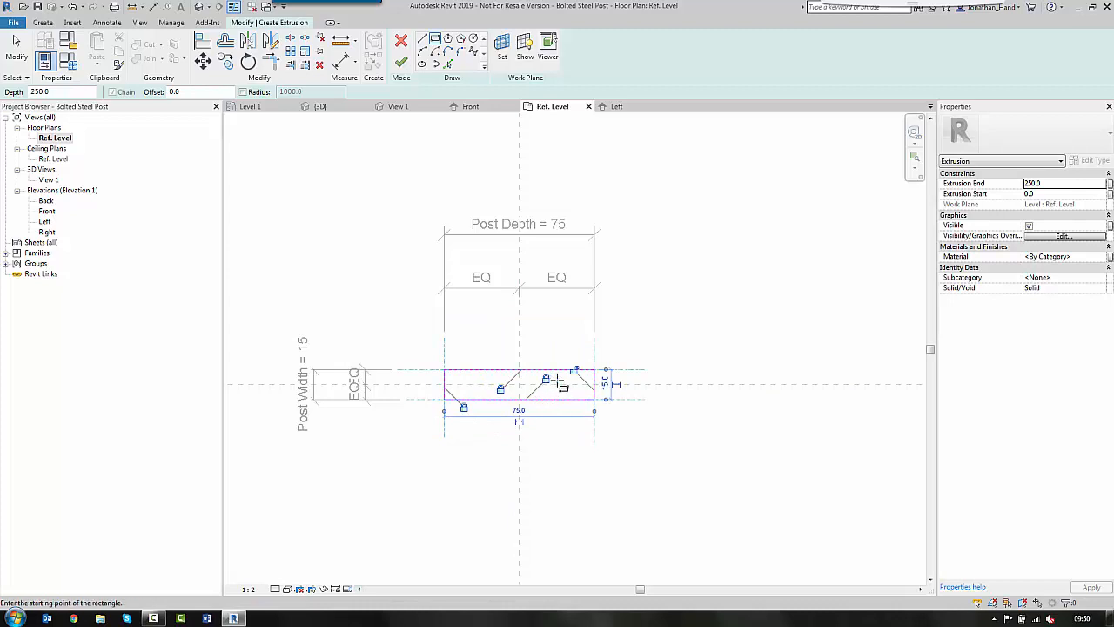
left_click(402, 66)
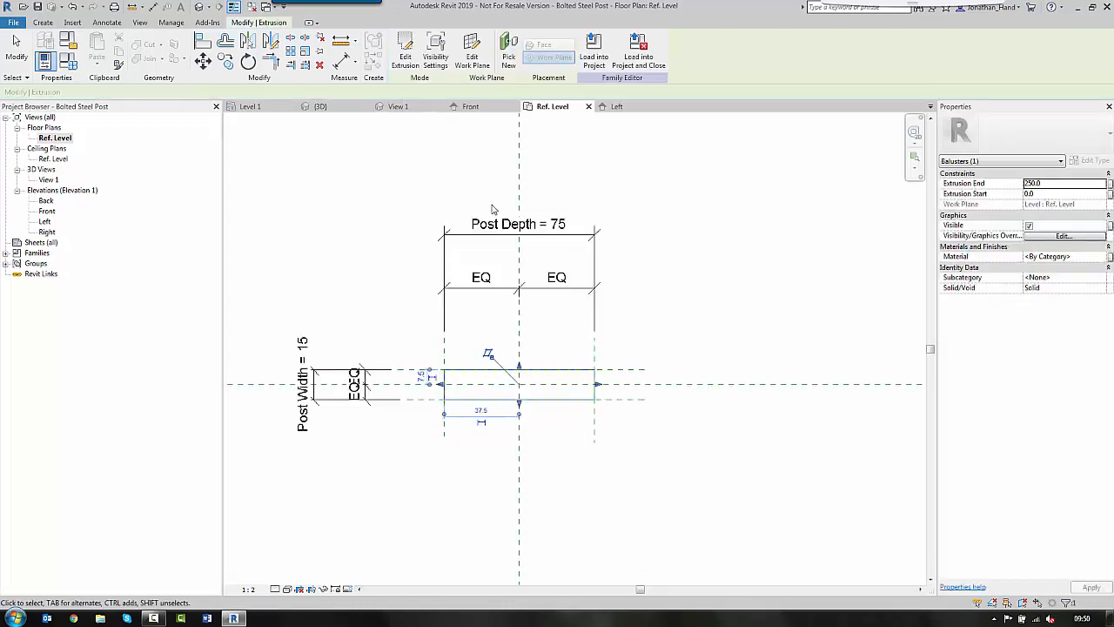
left_click(404, 205)
- In the Left elevation, stretch the extrusion's top to the reference plane at the Baluster Height and lock it there
double_click(48, 180)
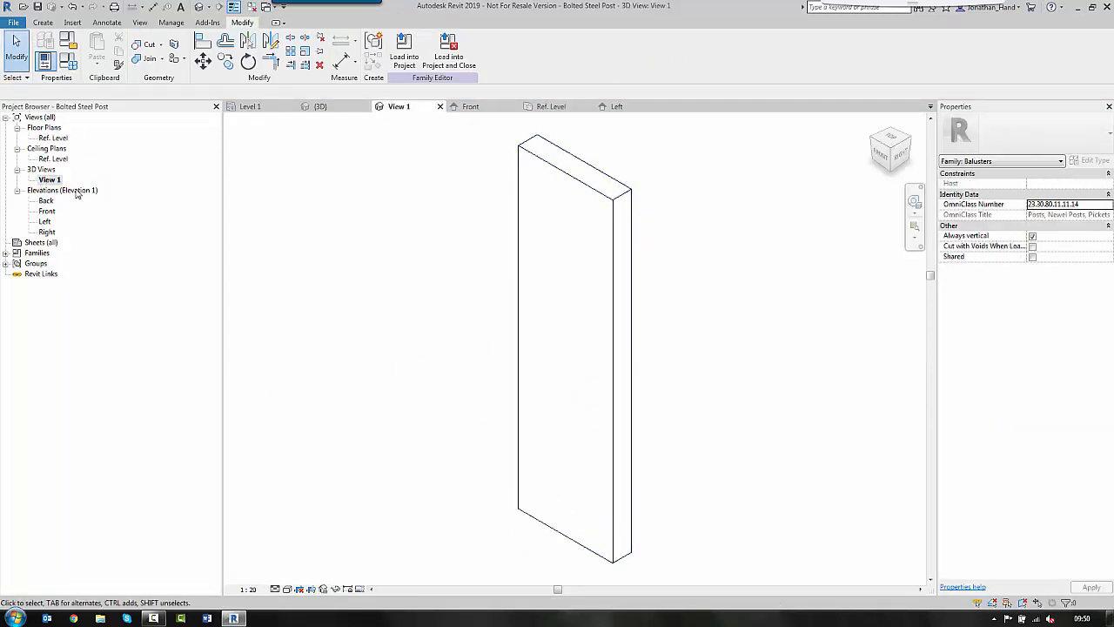
double_click(46, 212)
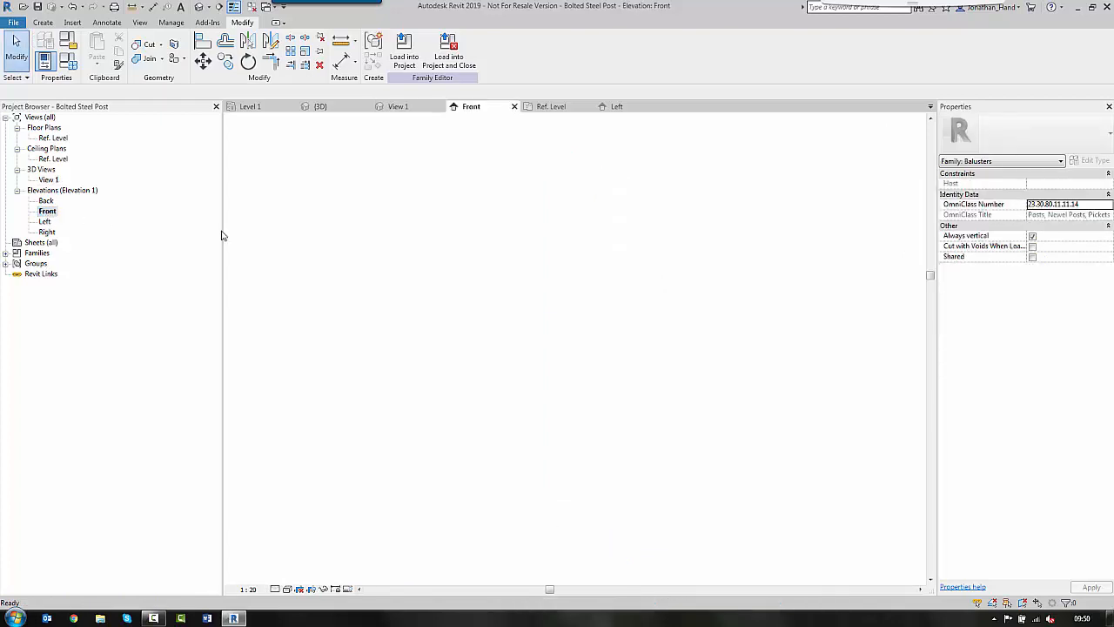
scroll(558, 473, "up", 2)
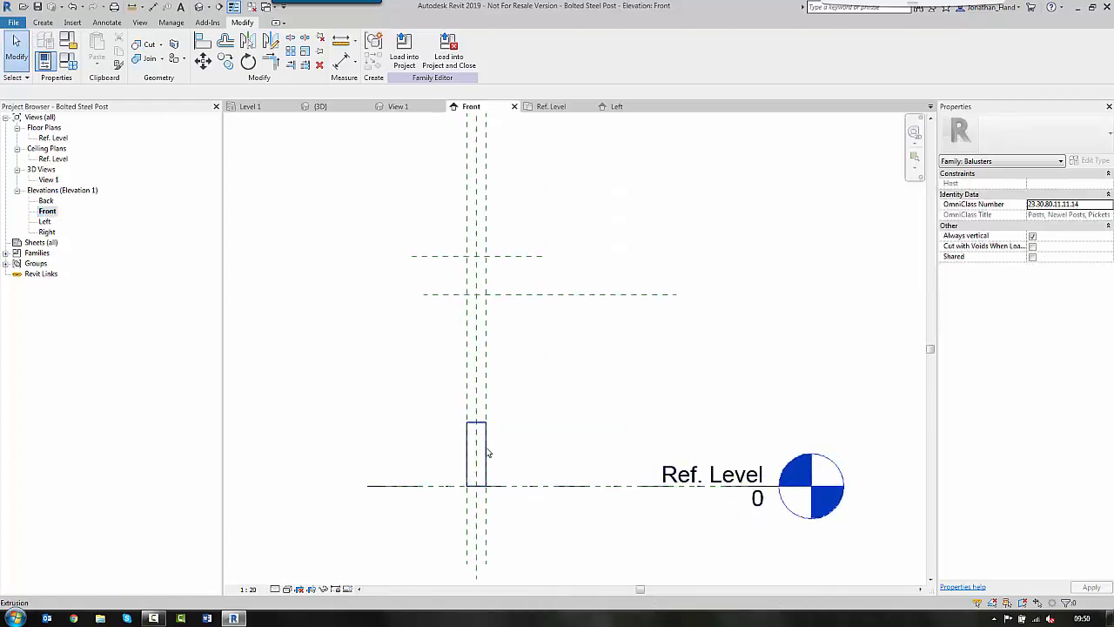
double_click(41, 222)
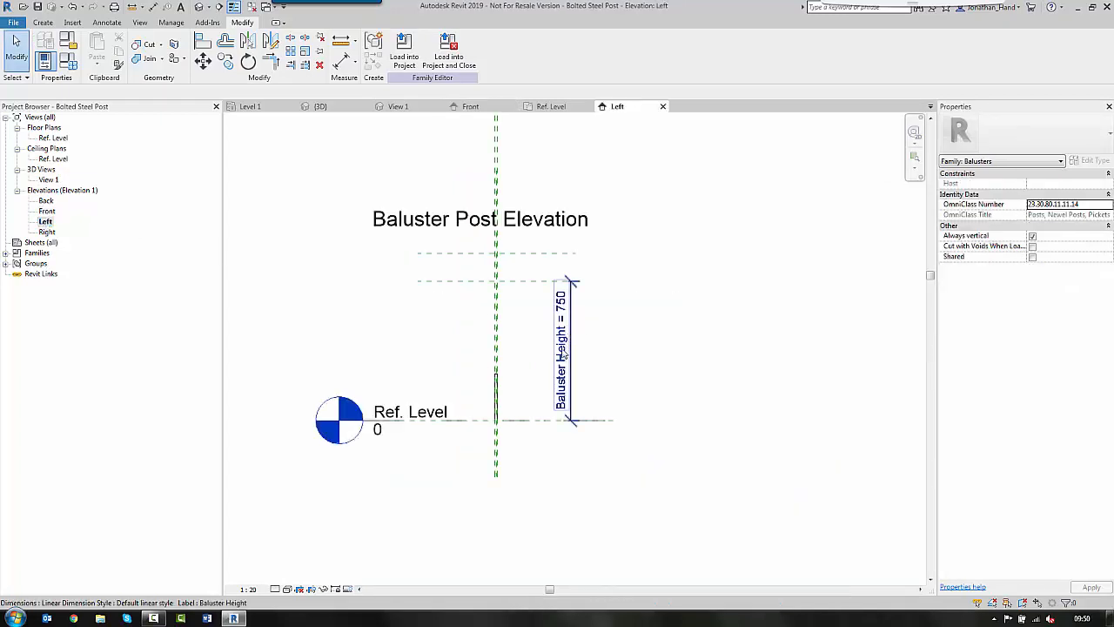
scroll(523, 375, "up", 2)
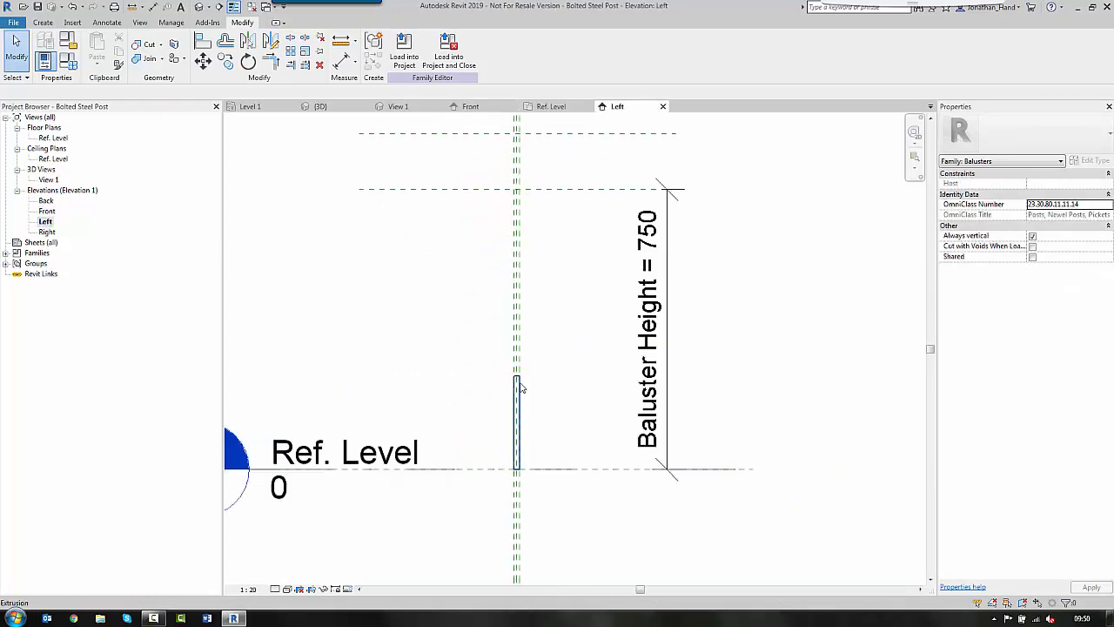
left_click(518, 385)
scroll(544, 376, "down", 1)
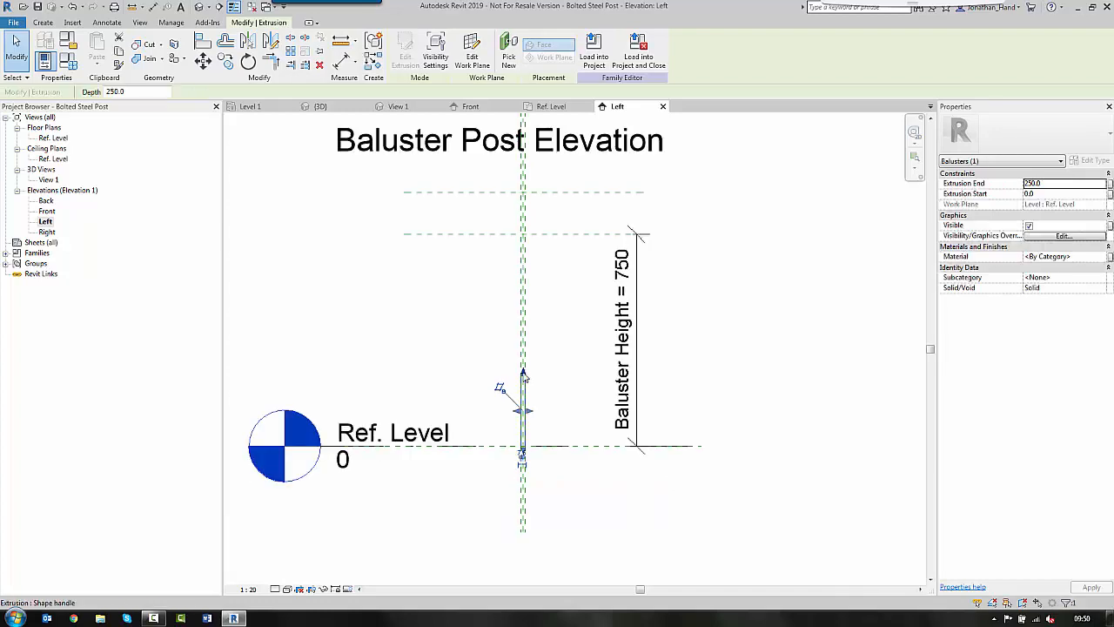
left_click_drag(523, 374, 527, 236)
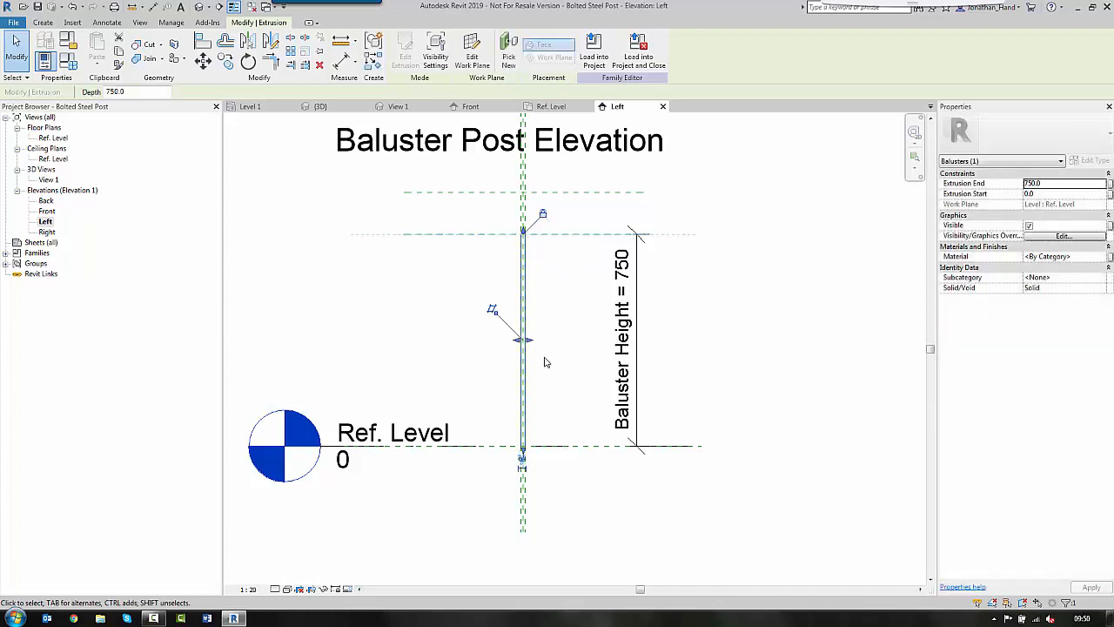
- Align and lock the extrusion's base to the Ref. Level, and open 3D View 1
mouse_move(522, 458)
left_mouse_down()
mouse_move(527, 396)
mouse_move(534, 446)
mouse_move(524, 447)
left_mouse_up()
left_click(456, 469)
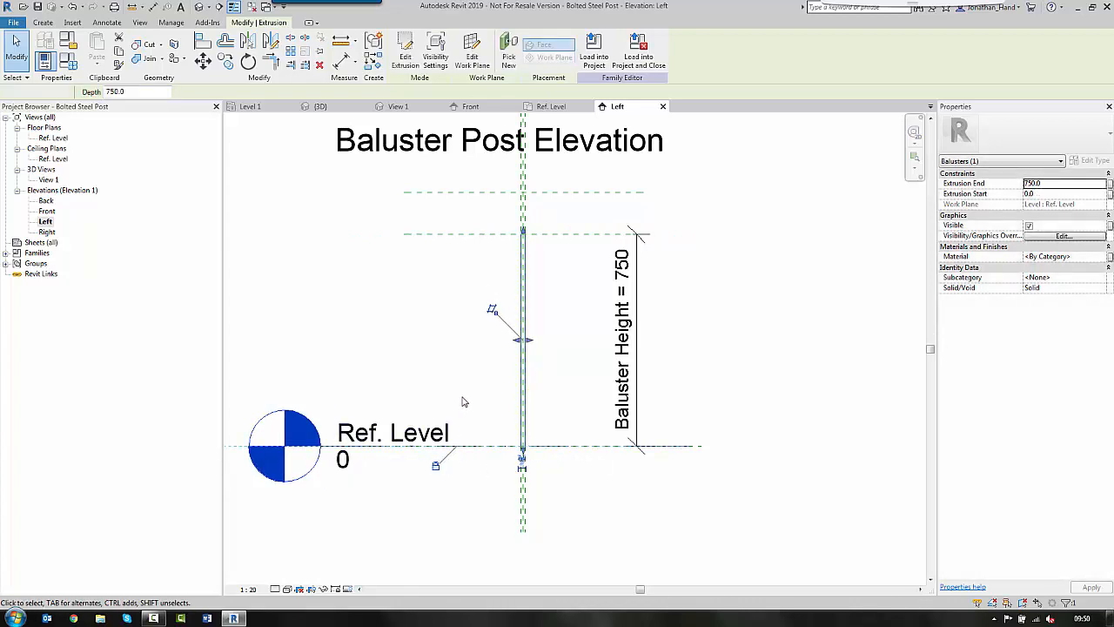
double_click(48, 179)
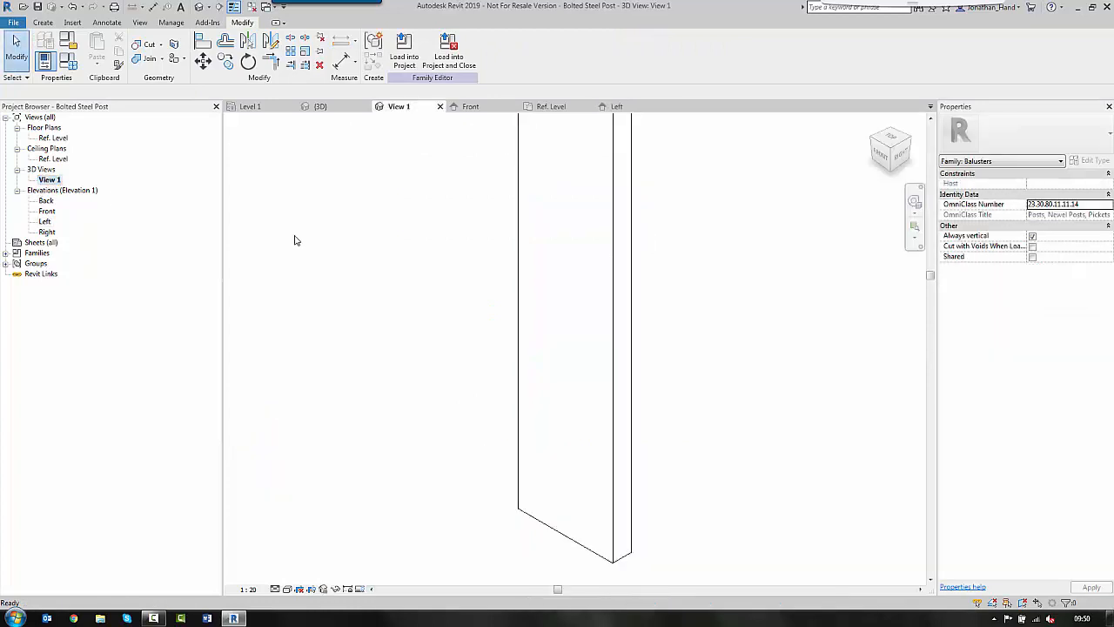
- Flex the post in the family types by applying a Post Depth of 120 mm and a Post Width of 50 mm
scroll(528, 291, "down", 4)
scroll(487, 278, "up", 1)
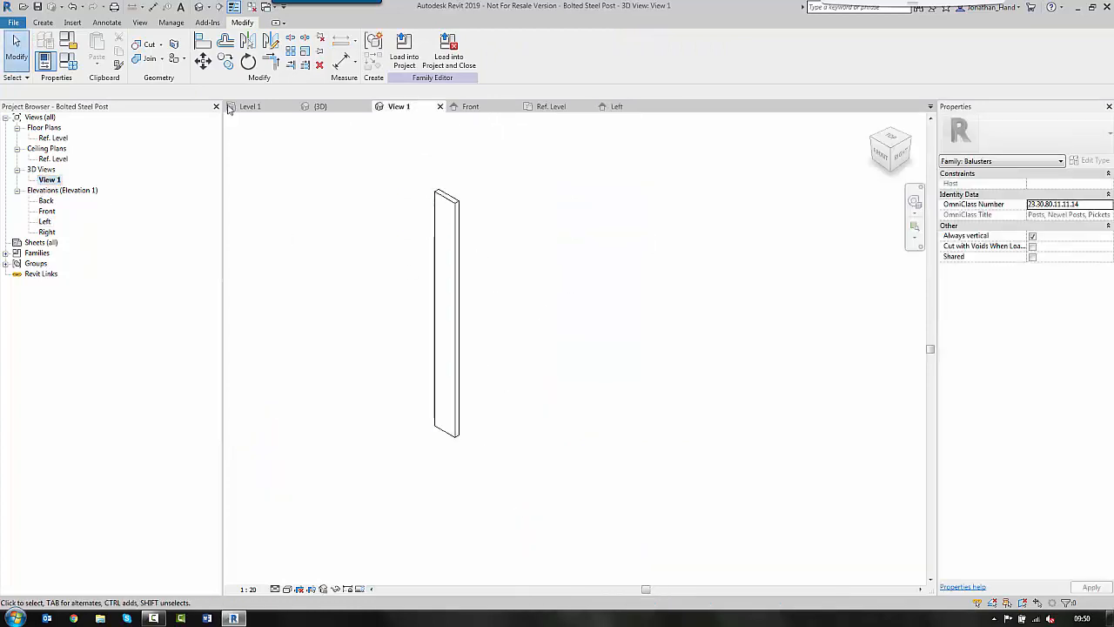
left_click(70, 63)
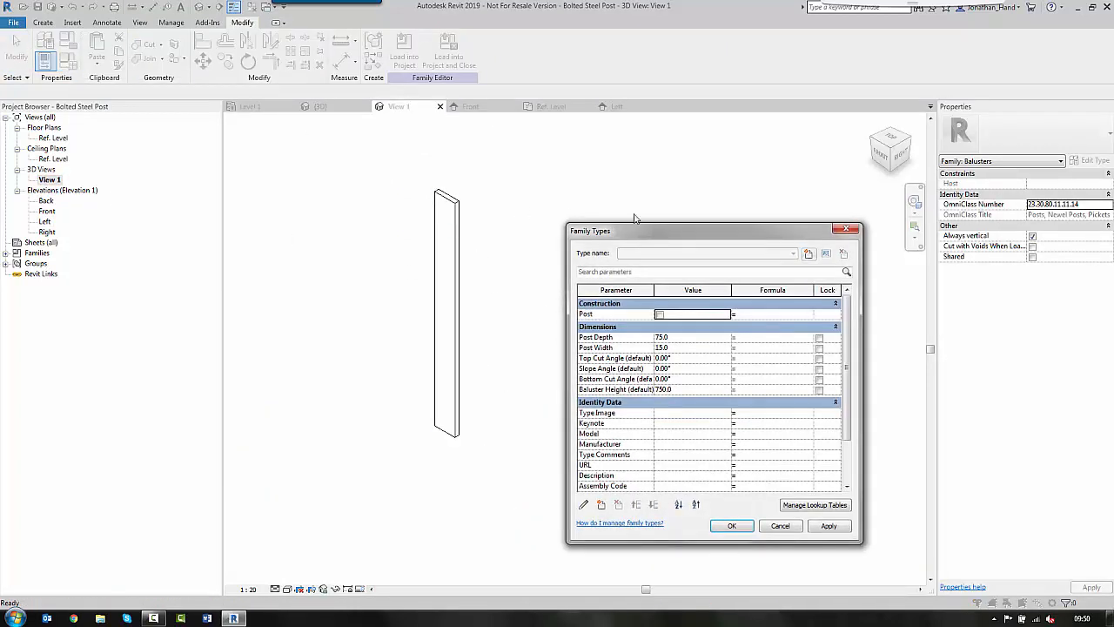
left_click(692, 338)
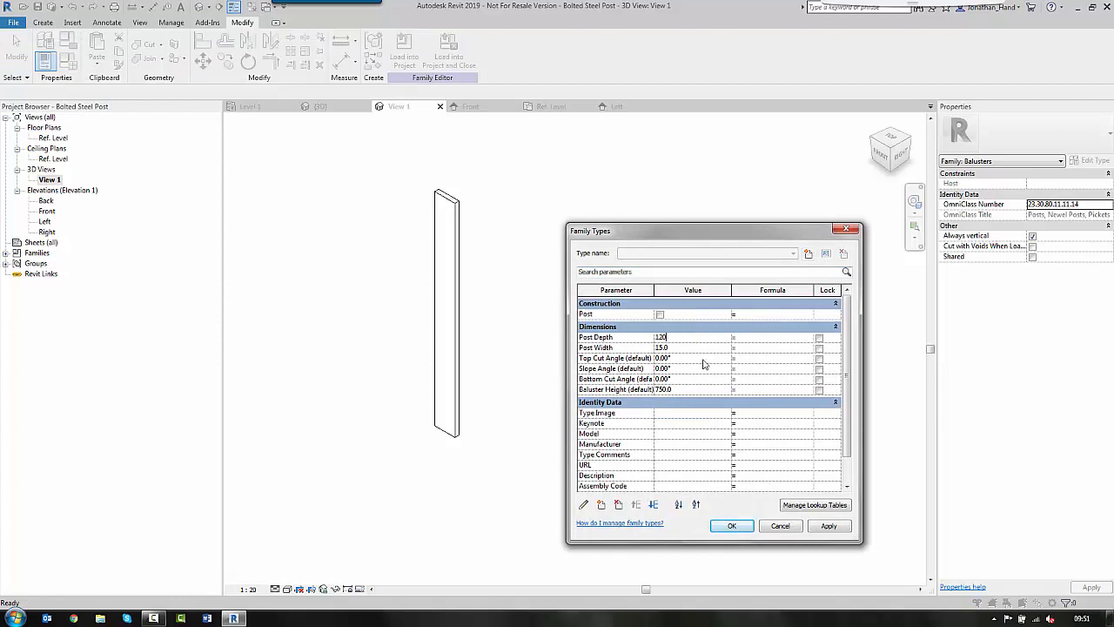
type("120")
left_click(831, 527)
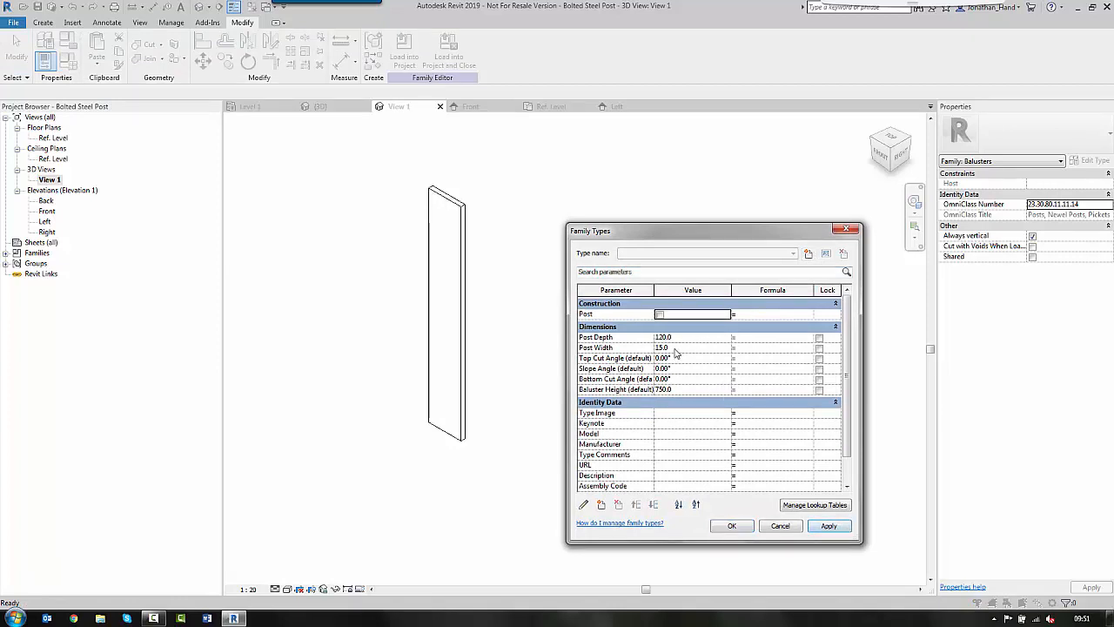
left_click(674, 348)
type("50")
left_click(829, 526)
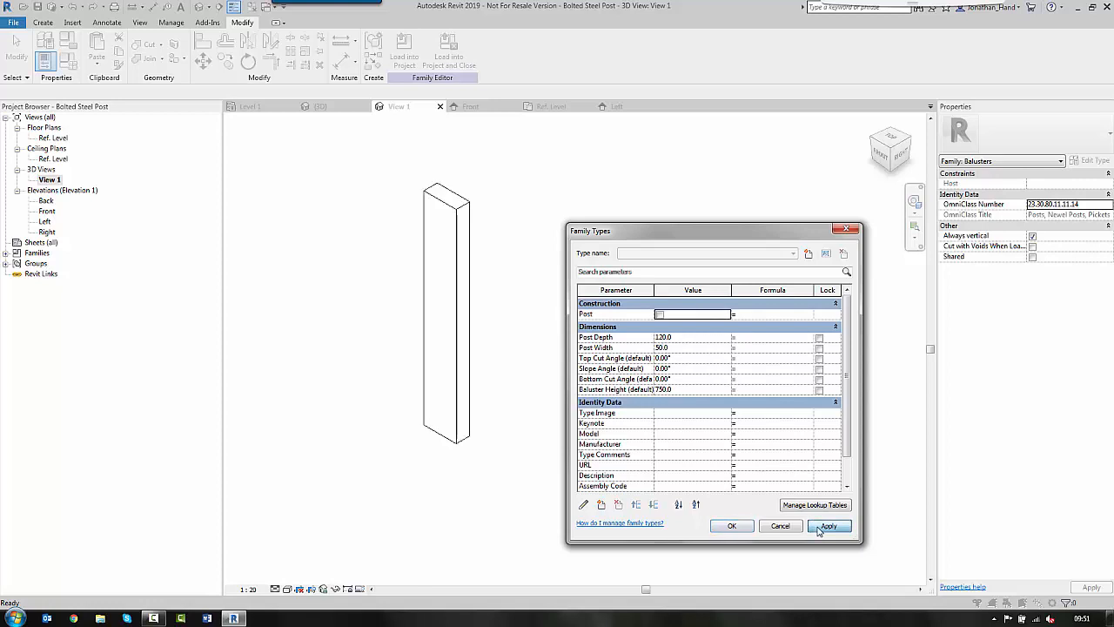
- Apply a Baluster Height of 200 mm to test how the post's height flexes
left_click(686, 391)
type("200")
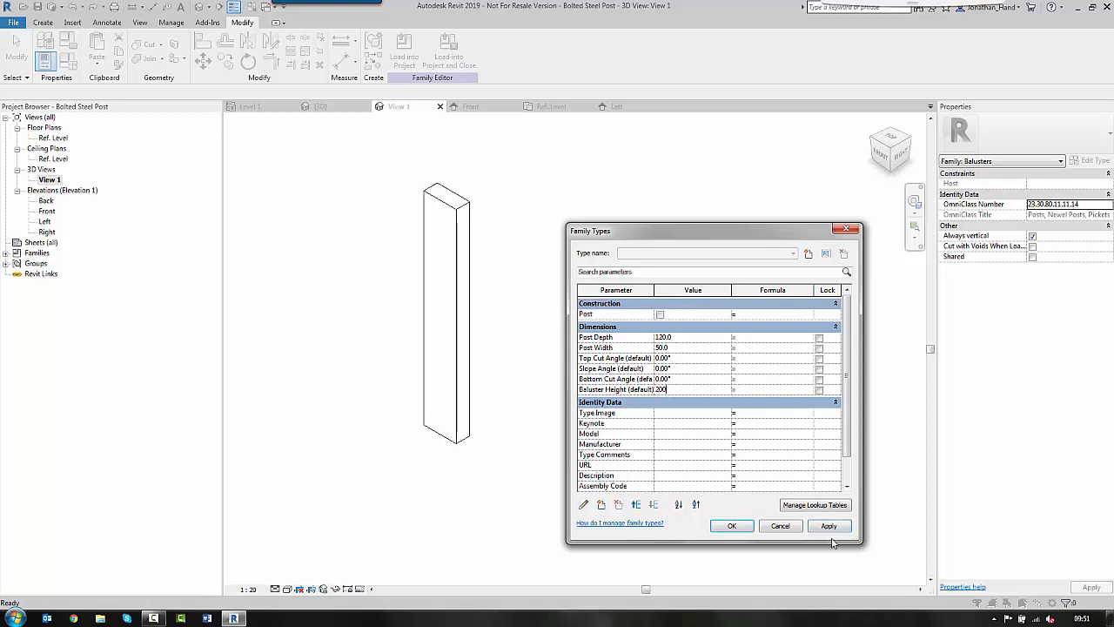
left_click(830, 529)
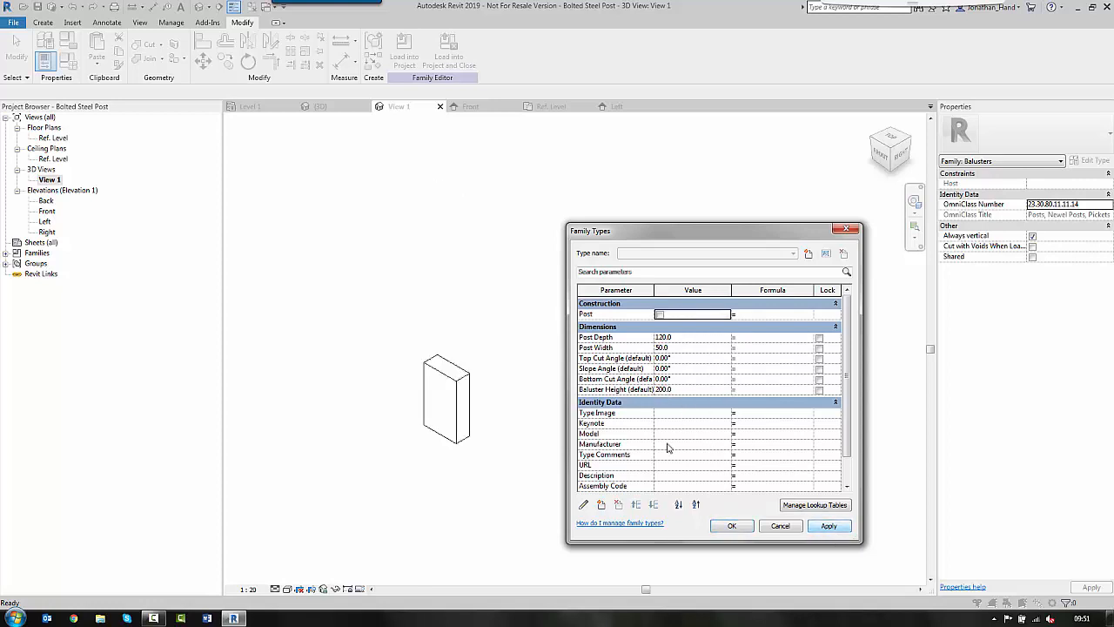
- Restore the family type values to Baluster Height 750, Post Width 15 and Post Depth 75, and accept them
left_click(681, 391)
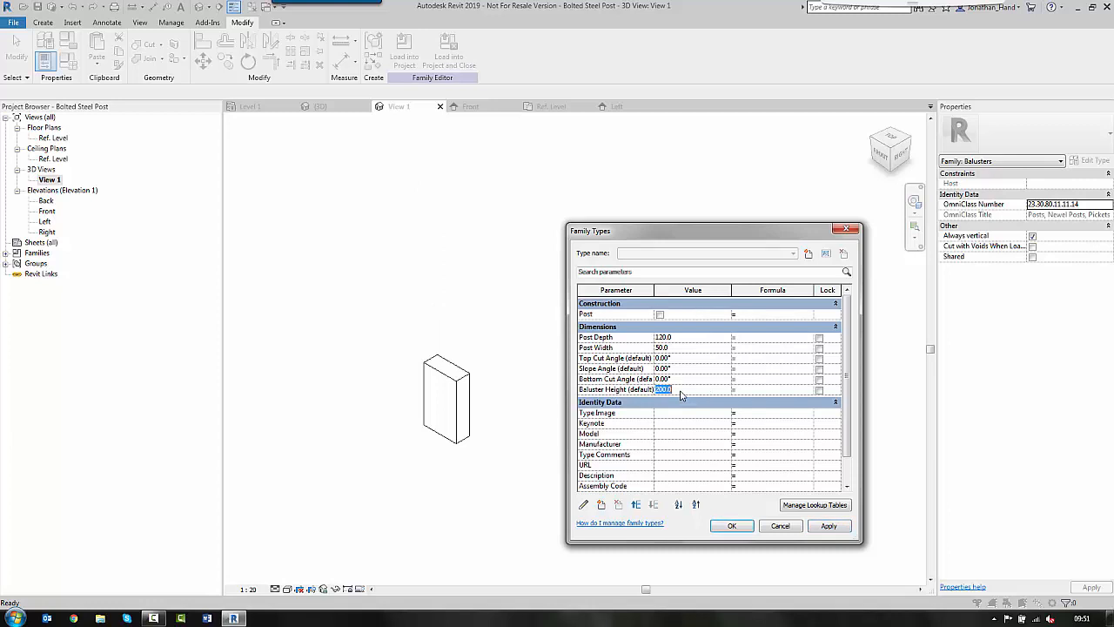
left_click(683, 347)
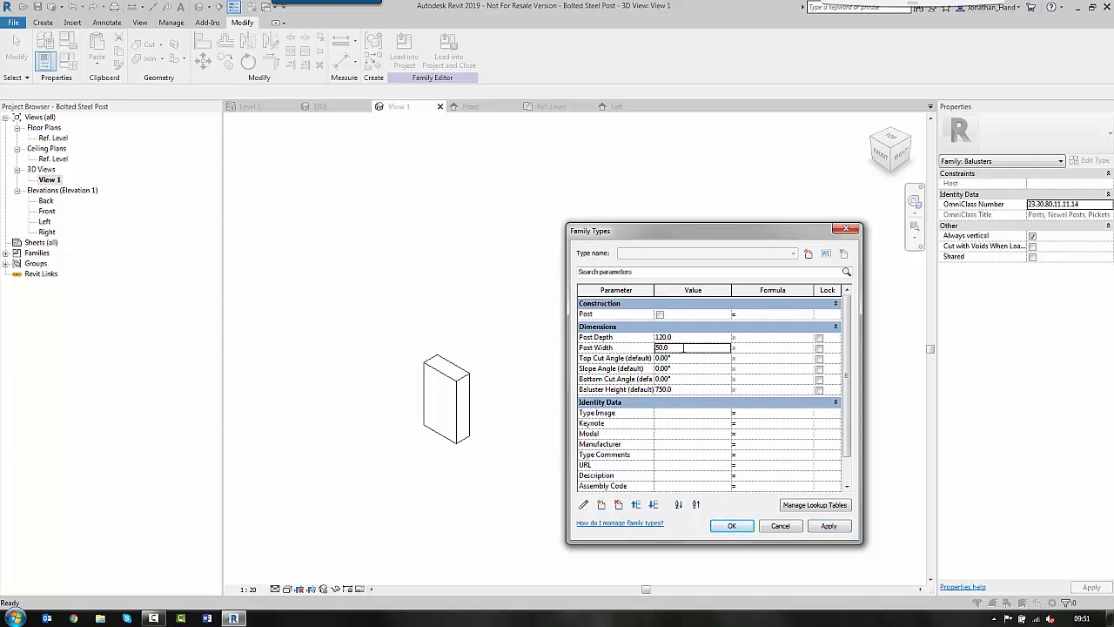
type("15")
left_click(685, 339)
type("75")
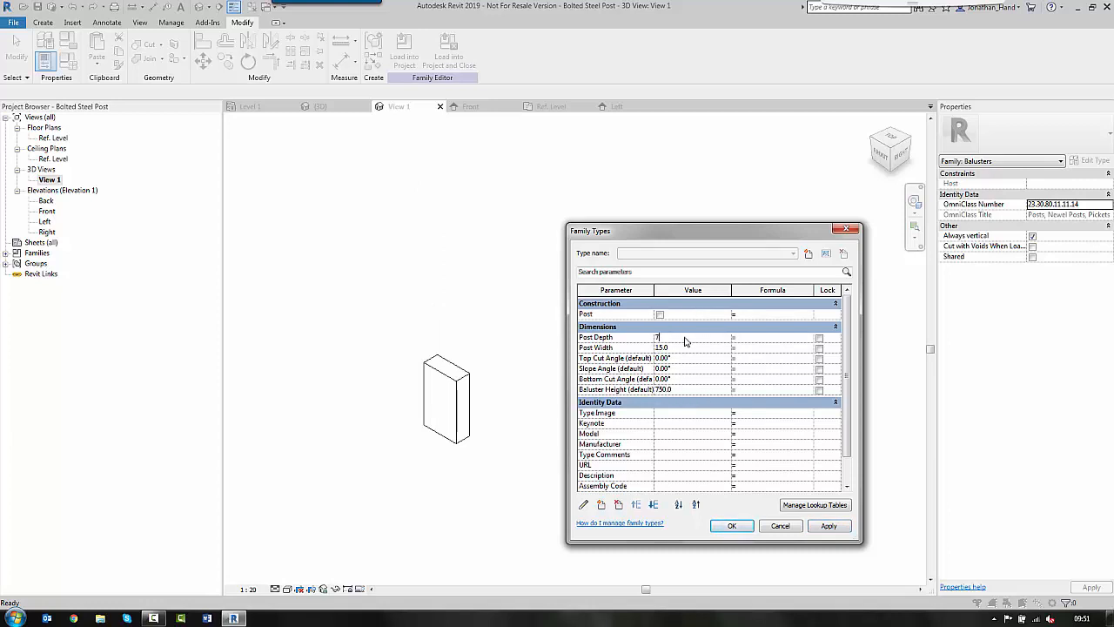
left_click(829, 527)
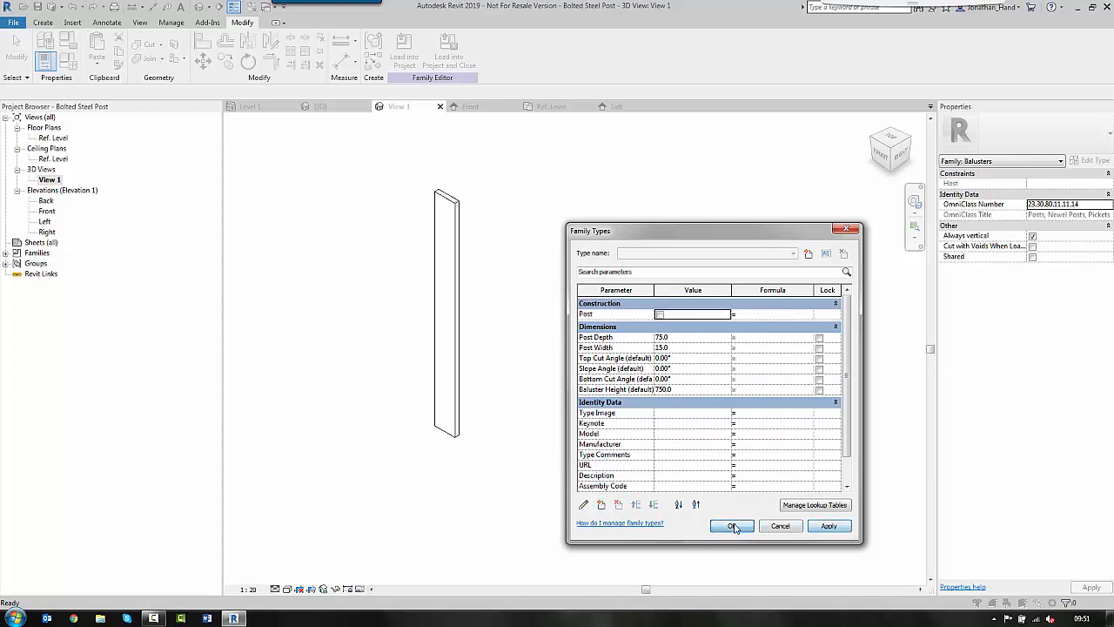
left_click(733, 526)
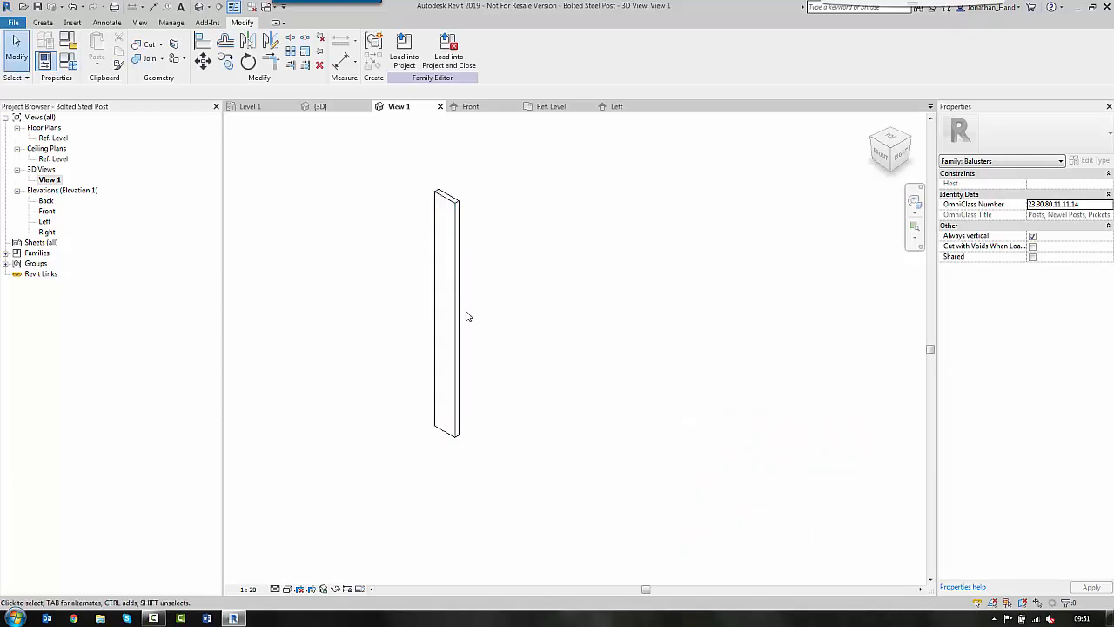
- In the Ref. Level plan, draw two vertical reference planes about 135 mm left and 130 mm right of the post's centre
double_click(49, 139)
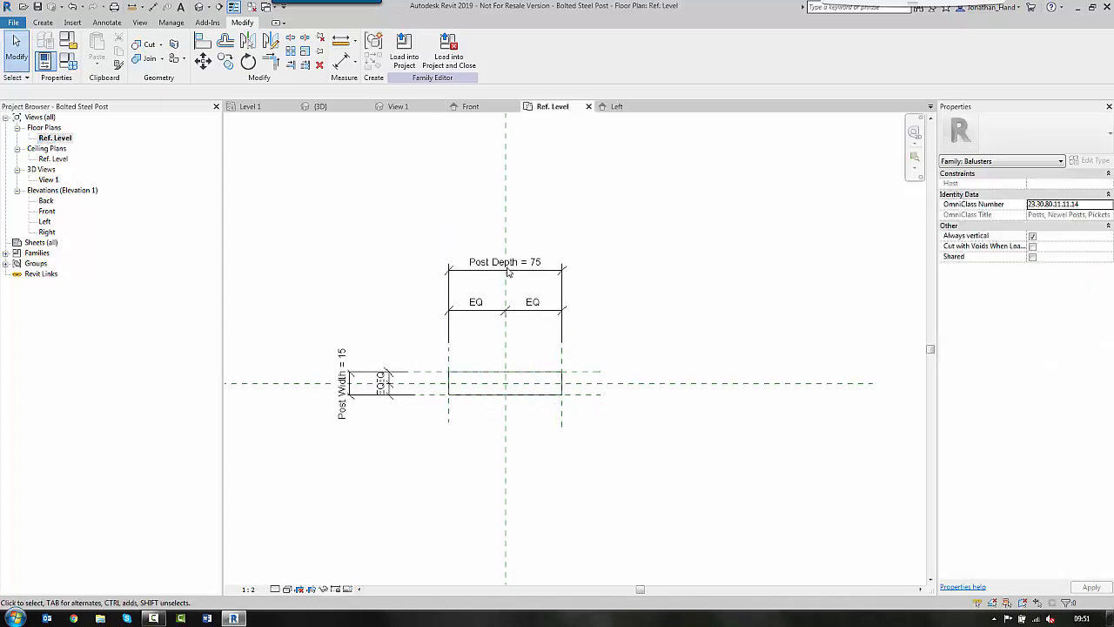
scroll(429, 246, "down", 1)
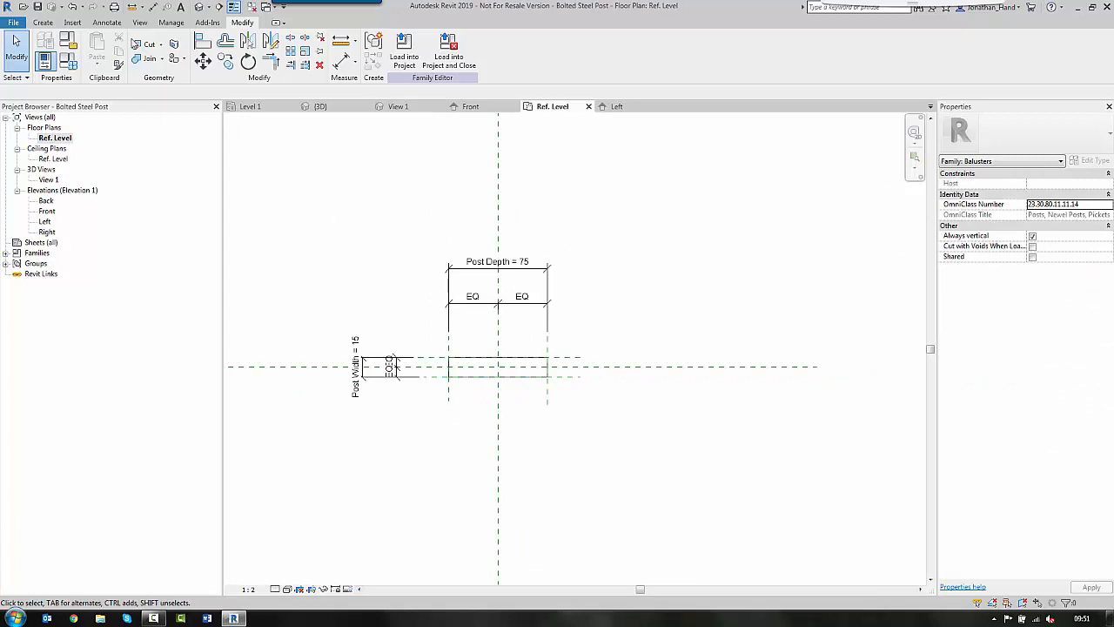
left_click(39, 22)
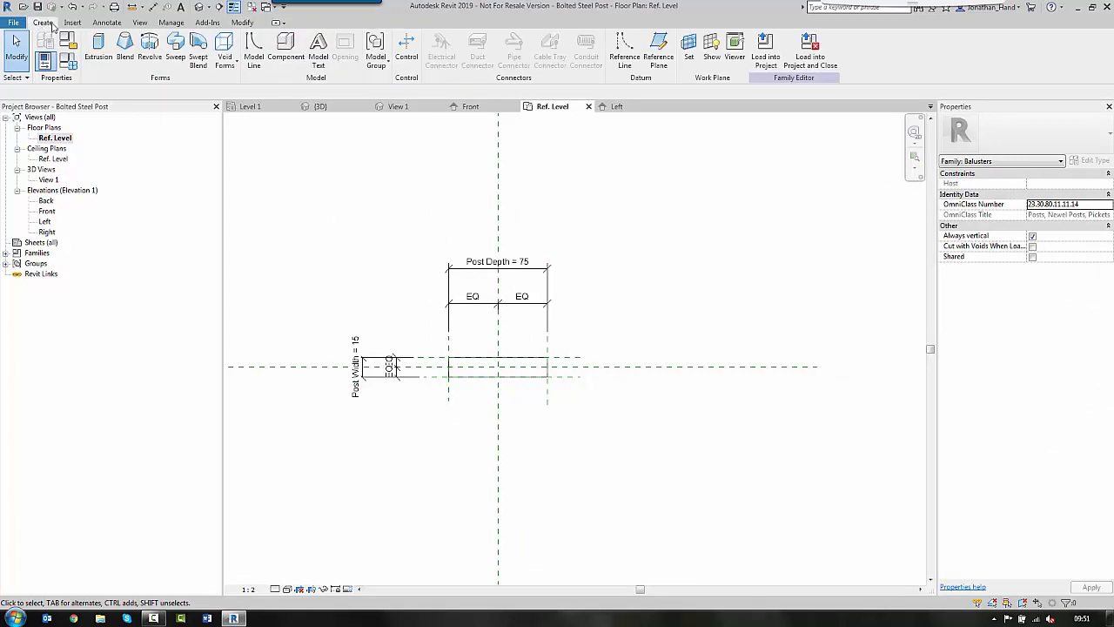
left_click(629, 48)
scroll(361, 255, "down", 1)
left_click(331, 237)
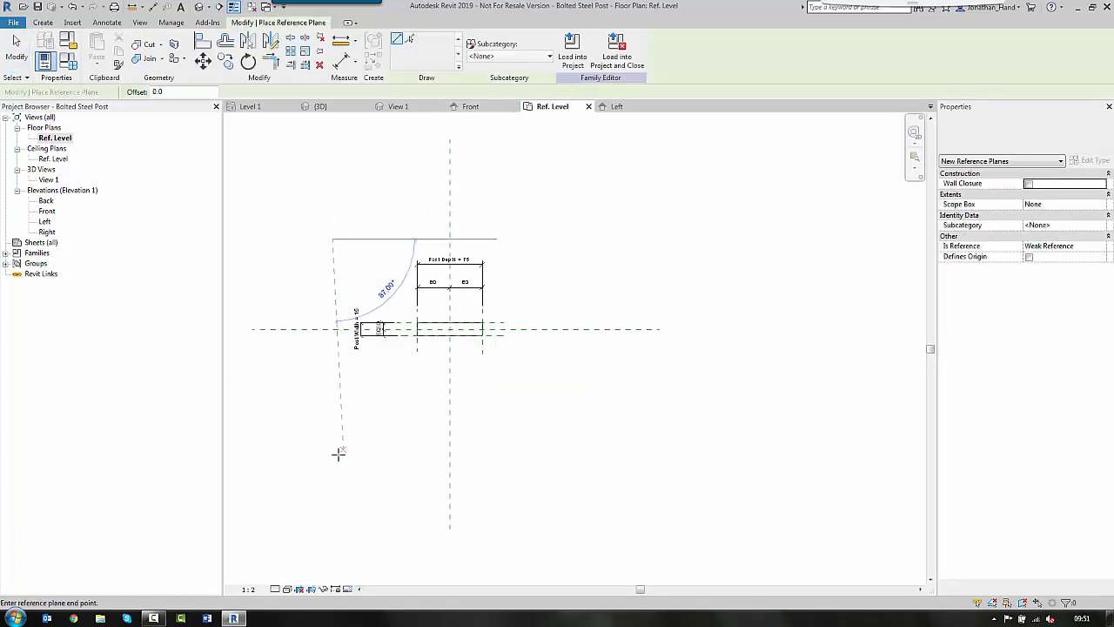
left_click(332, 457)
left_click(562, 236)
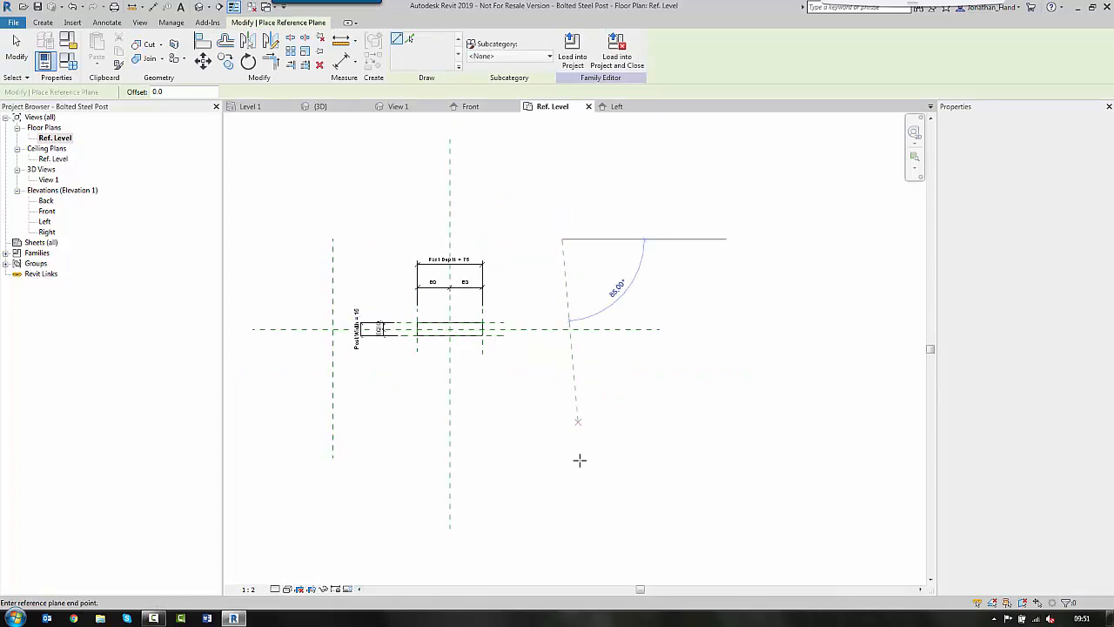
left_click(562, 477)
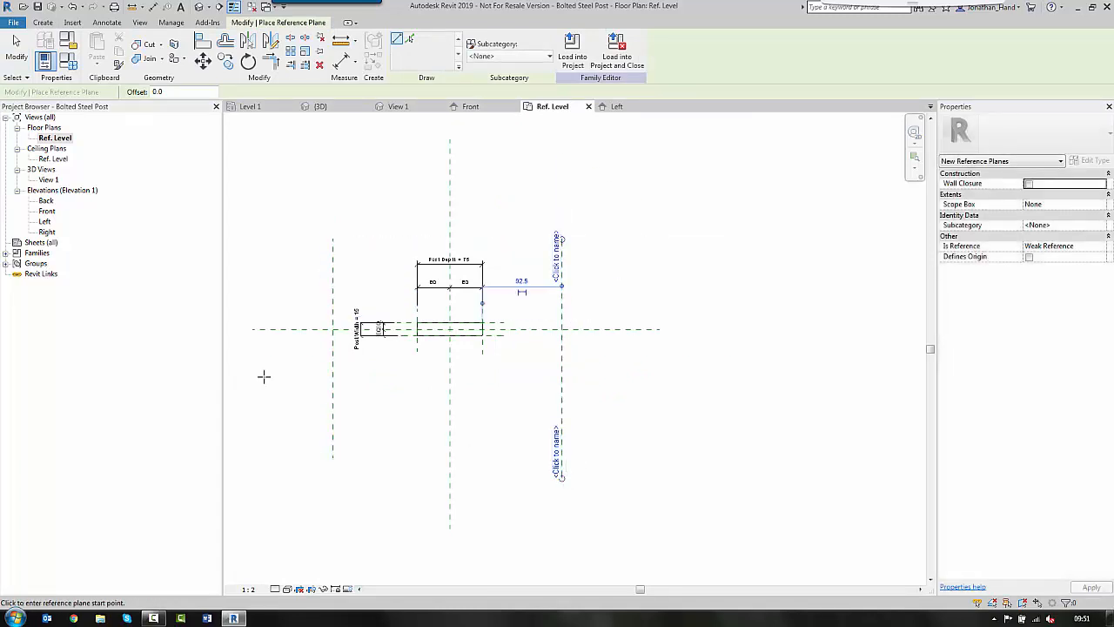
- Draw two horizontal reference planes, about 103 mm below and 77 mm above the post's centre plane
left_click(296, 418)
left_click(607, 416)
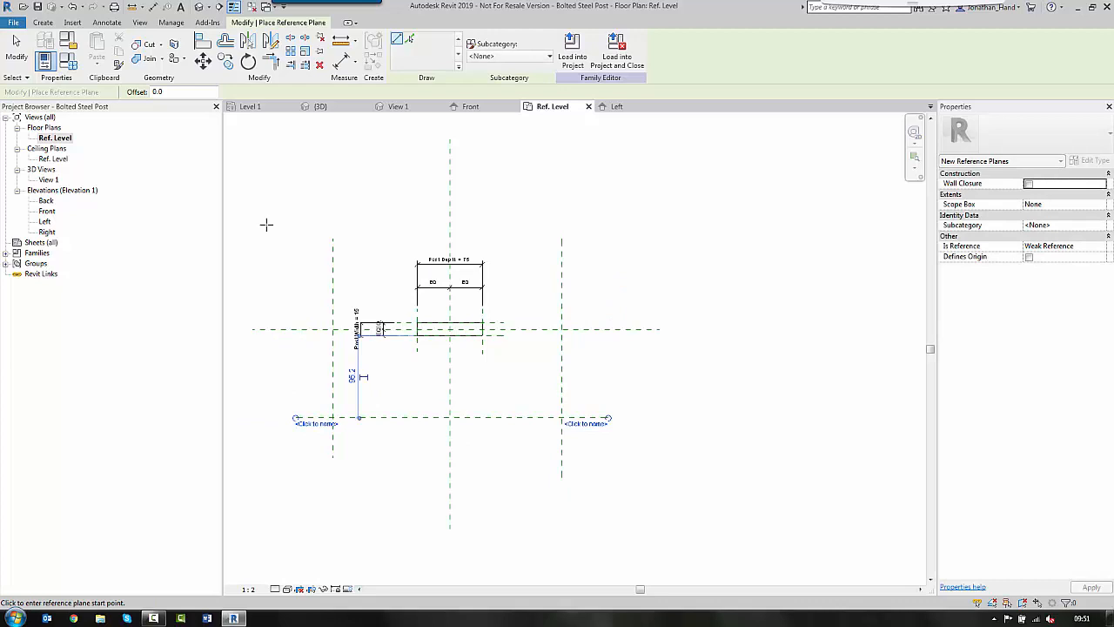
left_click(305, 261)
left_click(623, 261)
key("Escape")
key("Escape")
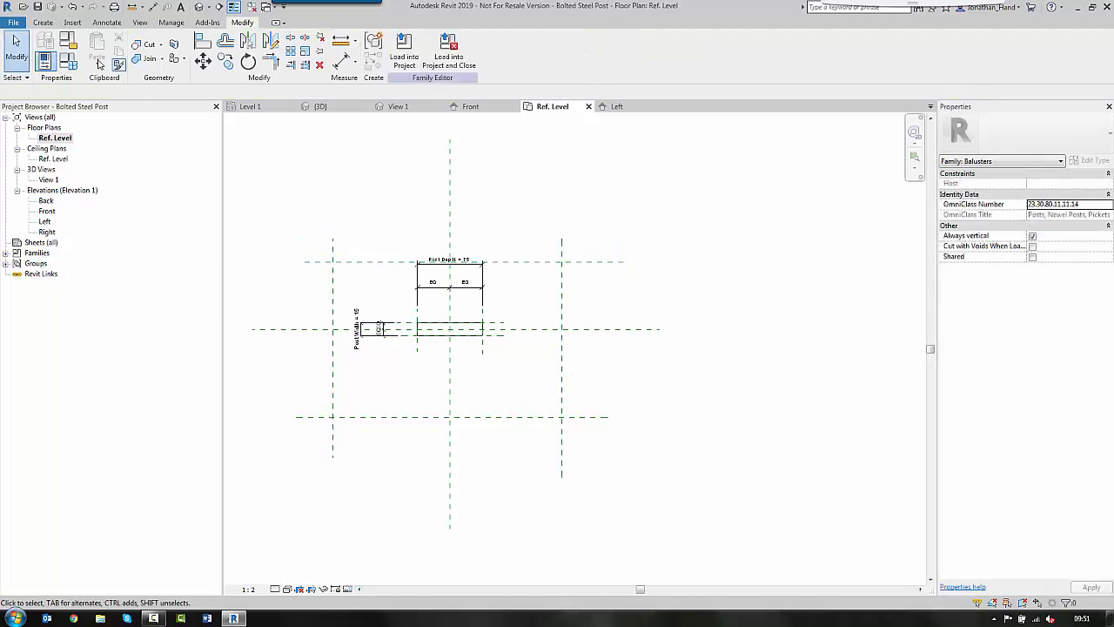
- Place a continuous aligned dimension across the left outer, centre and right outer vertical reference planes, above the post
left_click(107, 21)
left_click(38, 48)
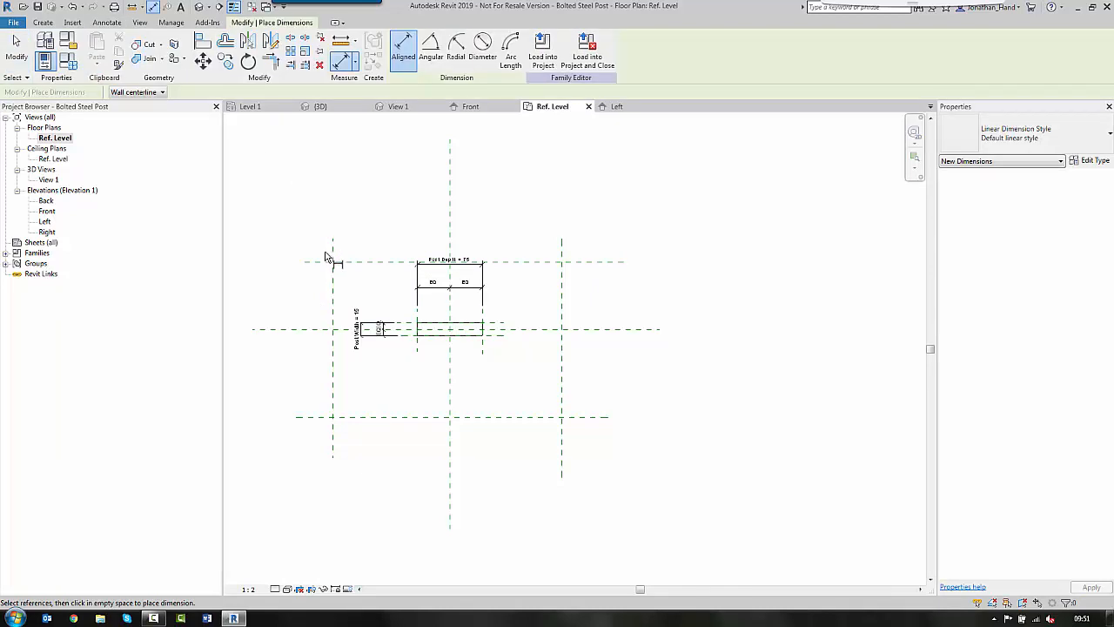
left_click(333, 281)
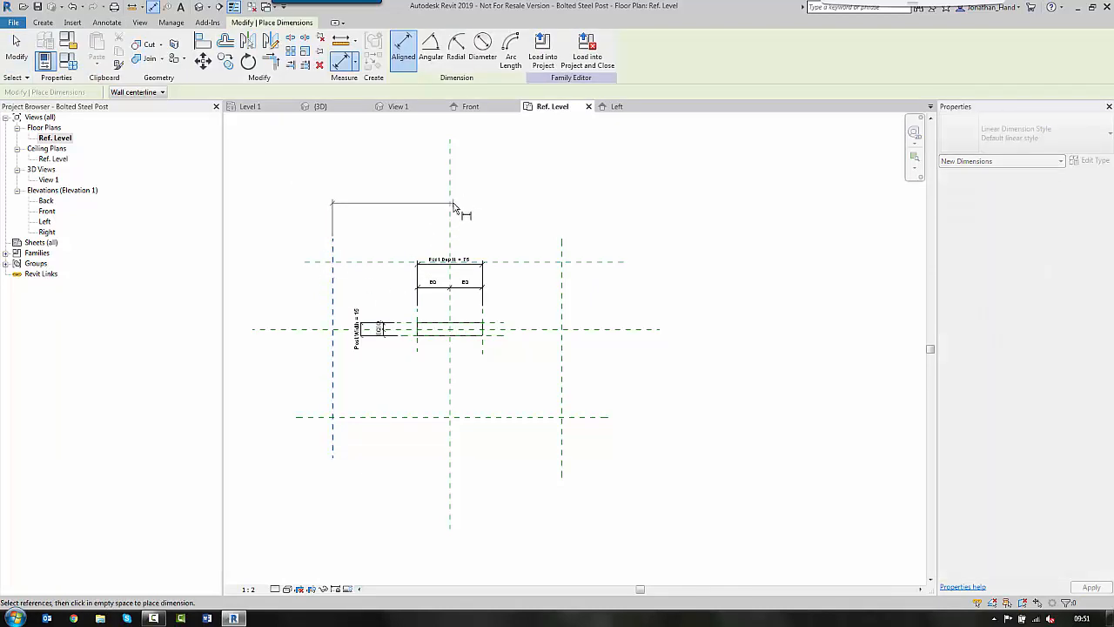
key("Escape")
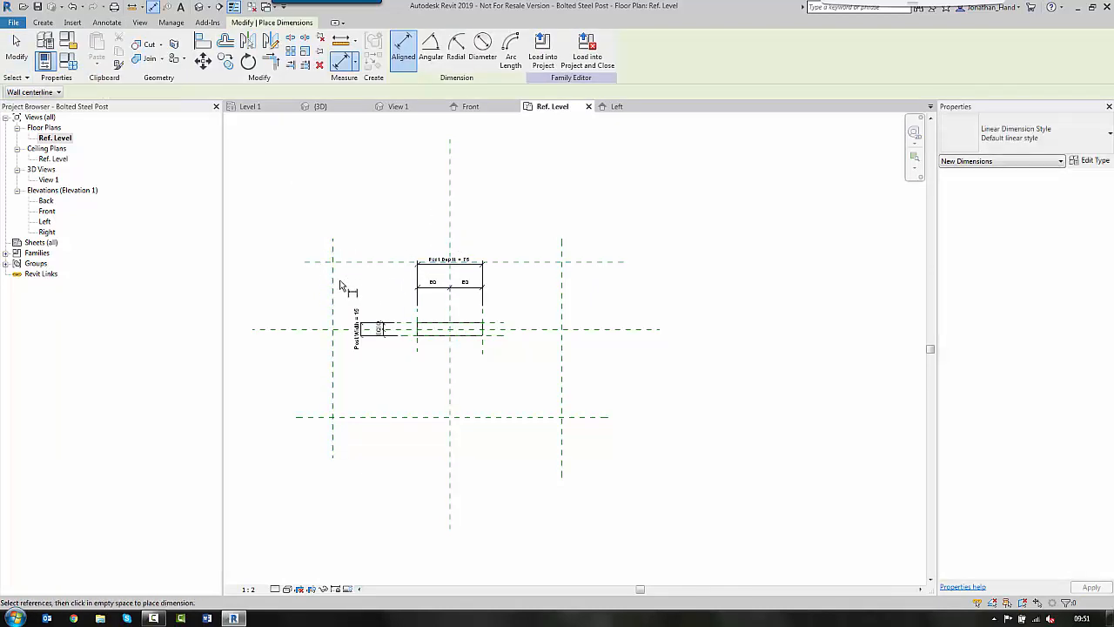
left_click(334, 282)
left_click(452, 237)
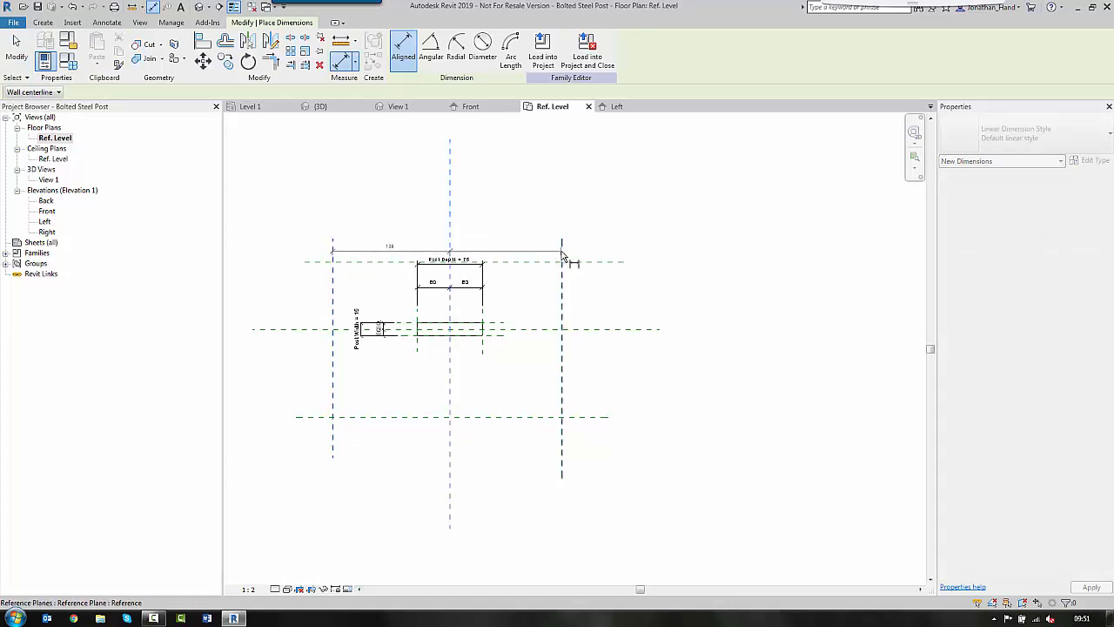
left_click(563, 253)
left_click(558, 209)
- Place a continuous aligned dimension across the upper outer, centre and lower outer horizontal reference planes, beside the post
left_click(590, 261)
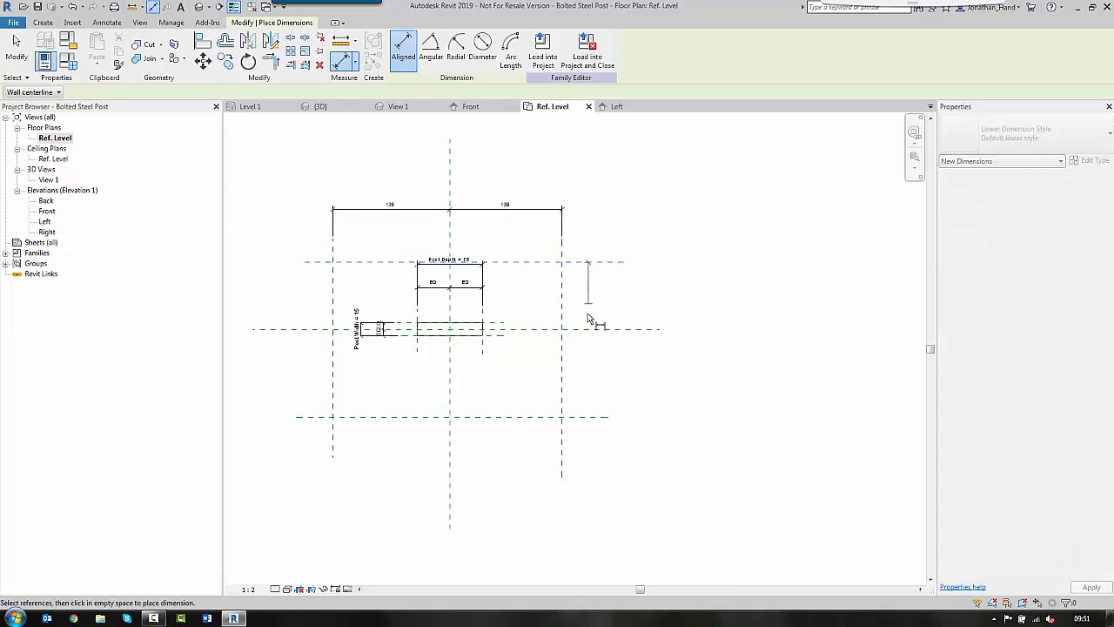
left_click(589, 329)
left_click(601, 416)
left_click(627, 366)
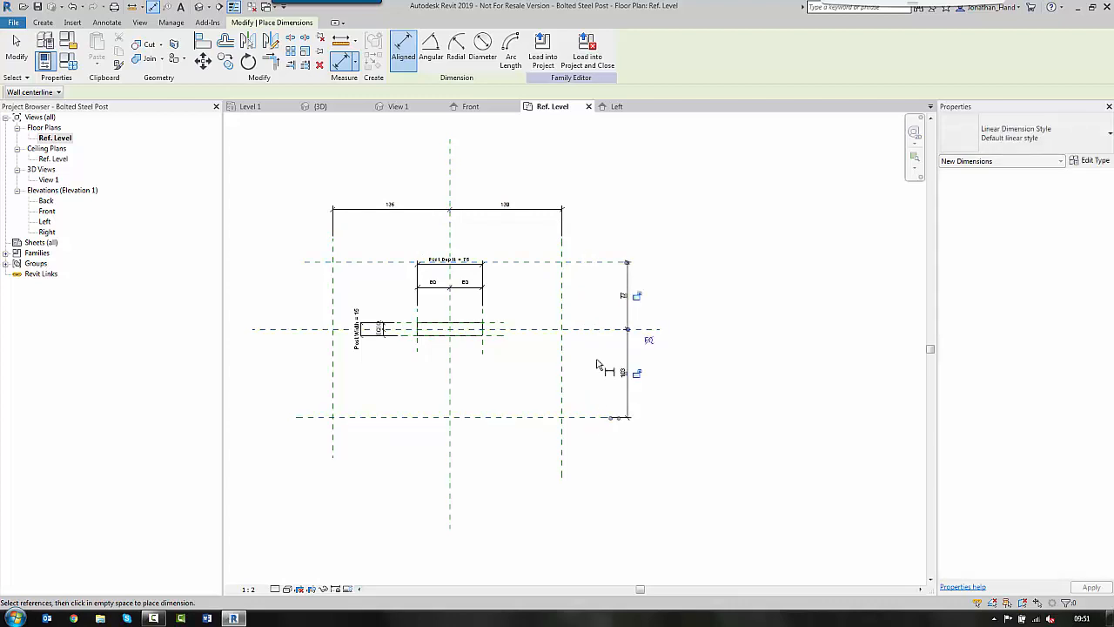
- Add overall aligned dimensions between the two outer vertical planes and between the two outer horizontal planes, outside the existing strings
left_click(333, 281)
left_click(564, 299)
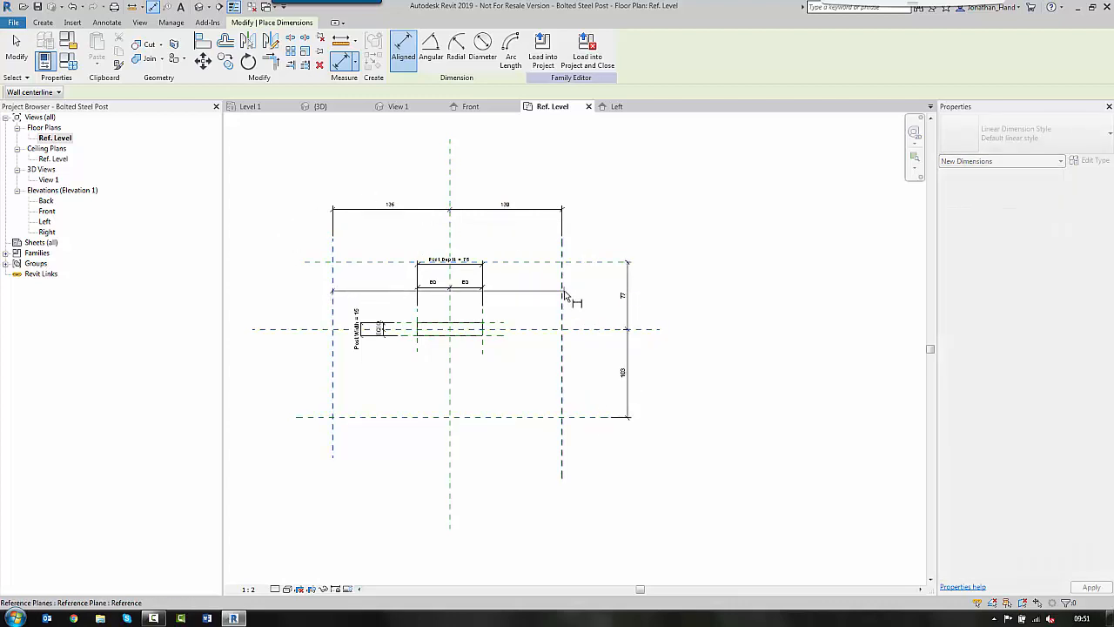
left_click(544, 174)
left_click(590, 262)
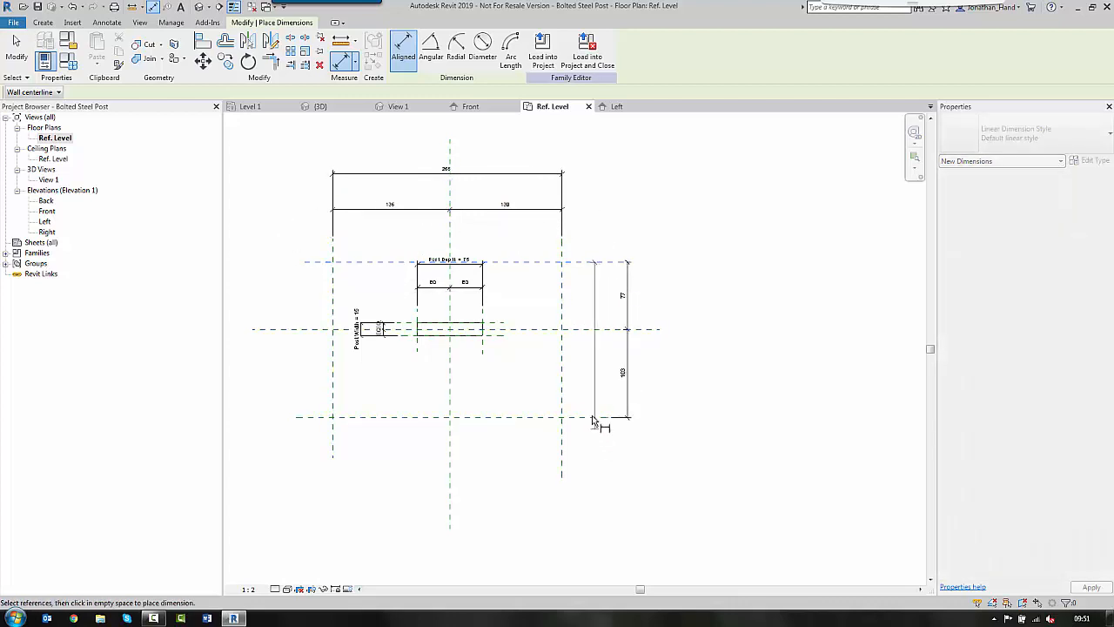
left_click(592, 416)
left_click(666, 405)
key("Escape")
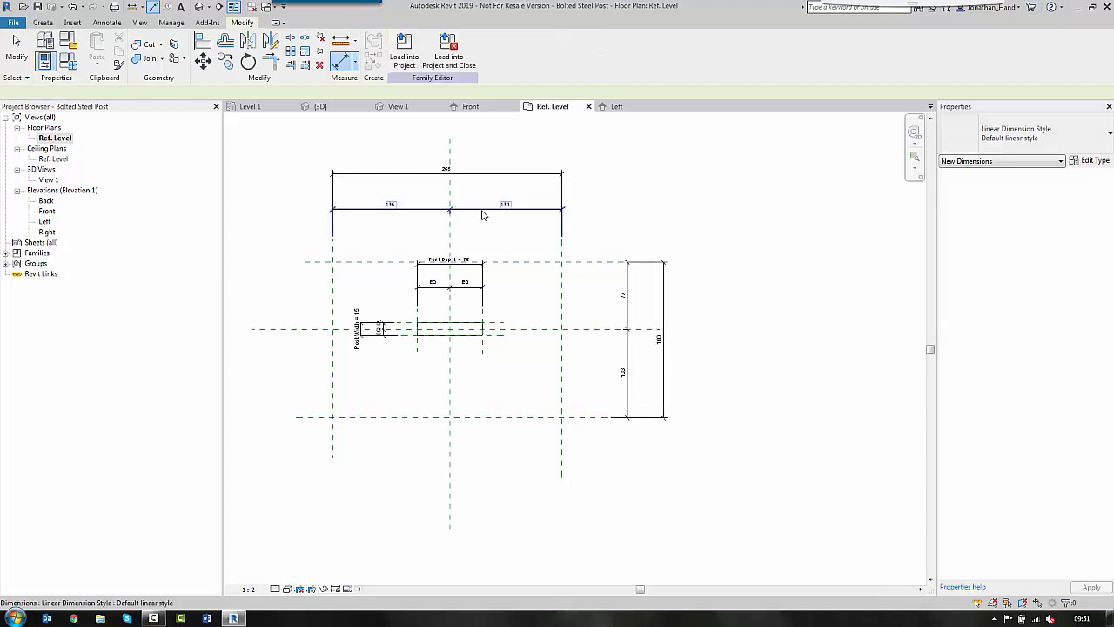
- Apply the equality constraint to both continuous dimension strings so the new outer planes centre on the post
left_click(474, 209)
left_click(447, 188)
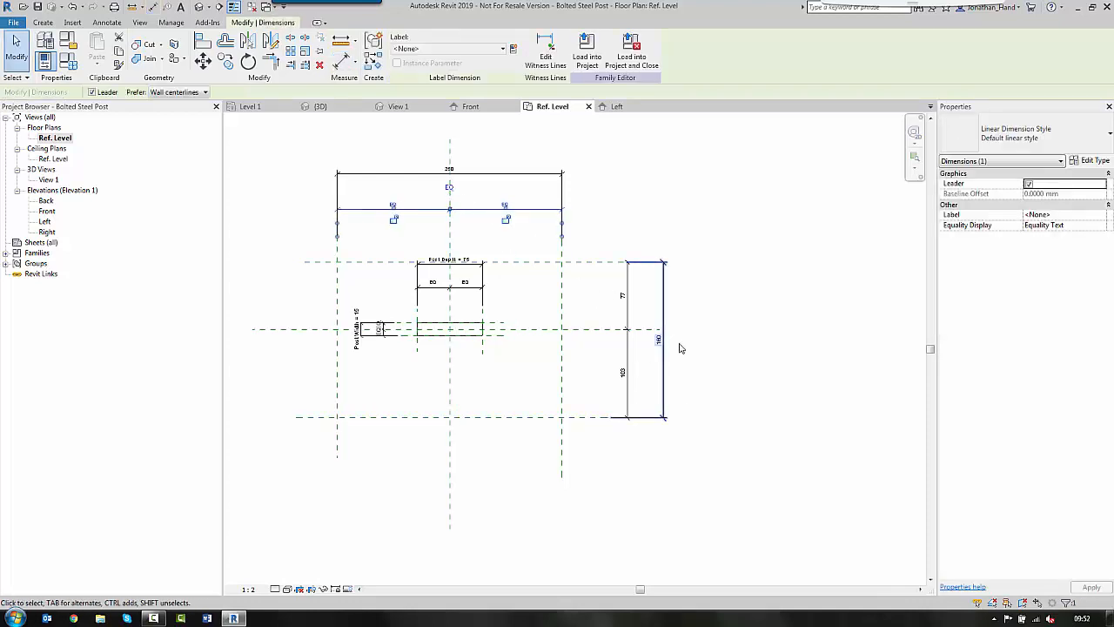
left_click(654, 352)
left_click(625, 352)
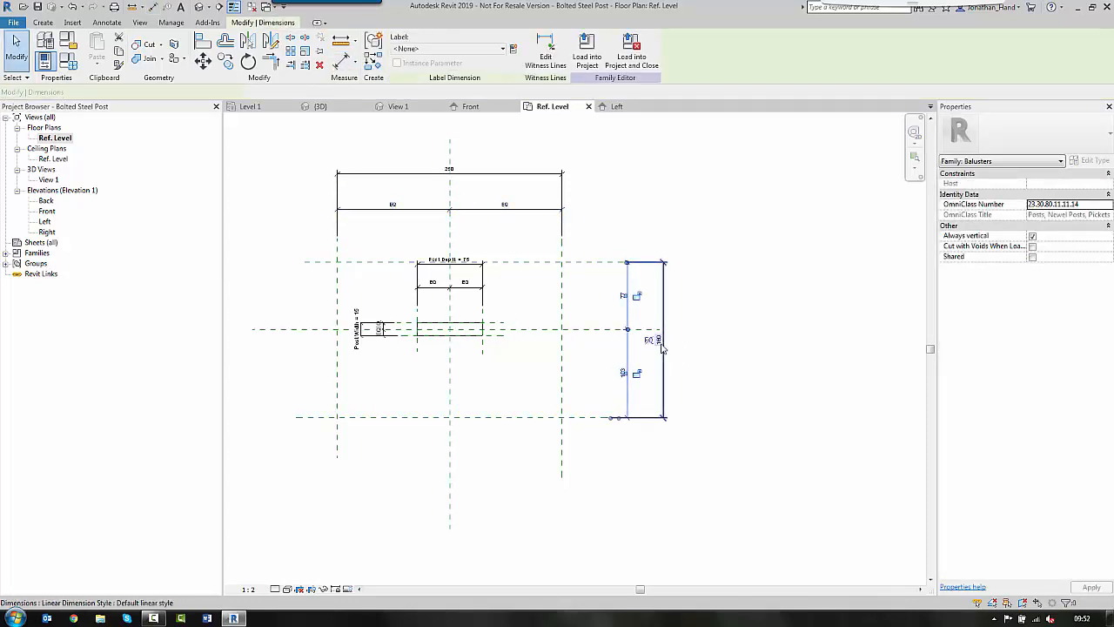
left_click(807, 349)
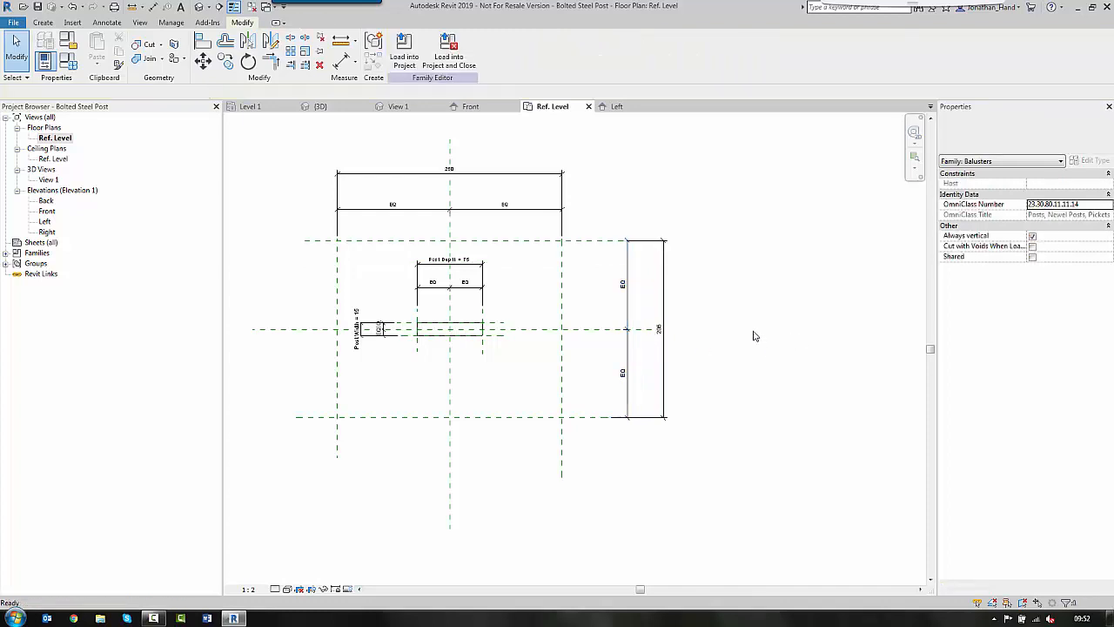
- Label both overall dimensions between the outer reference planes with a new type family parameter named Base Plate Width
left_click(533, 184)
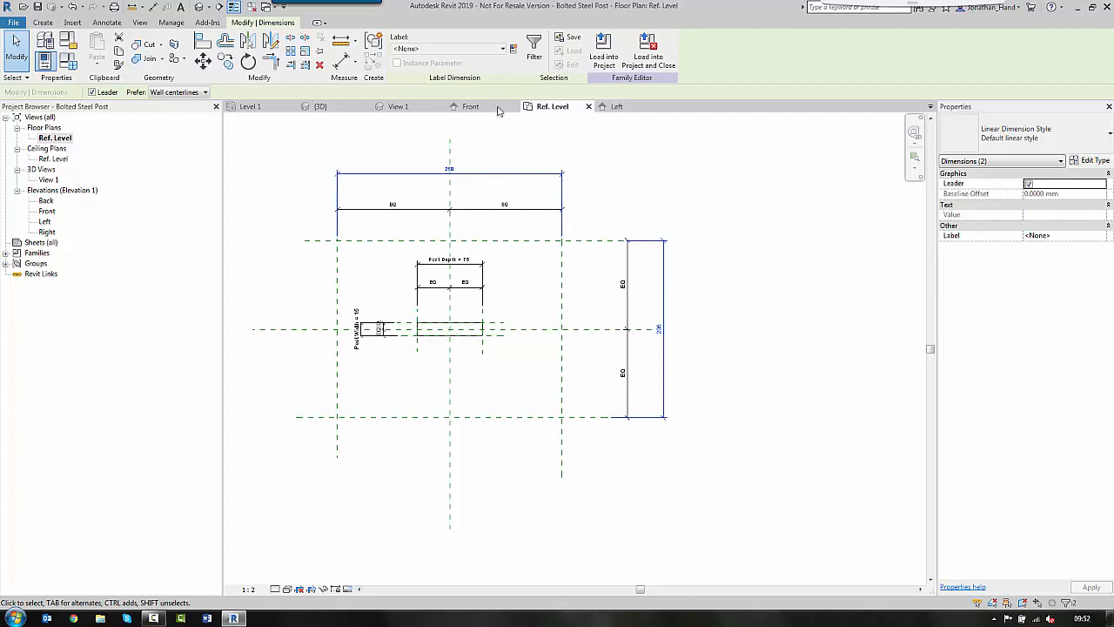
left_click(515, 52)
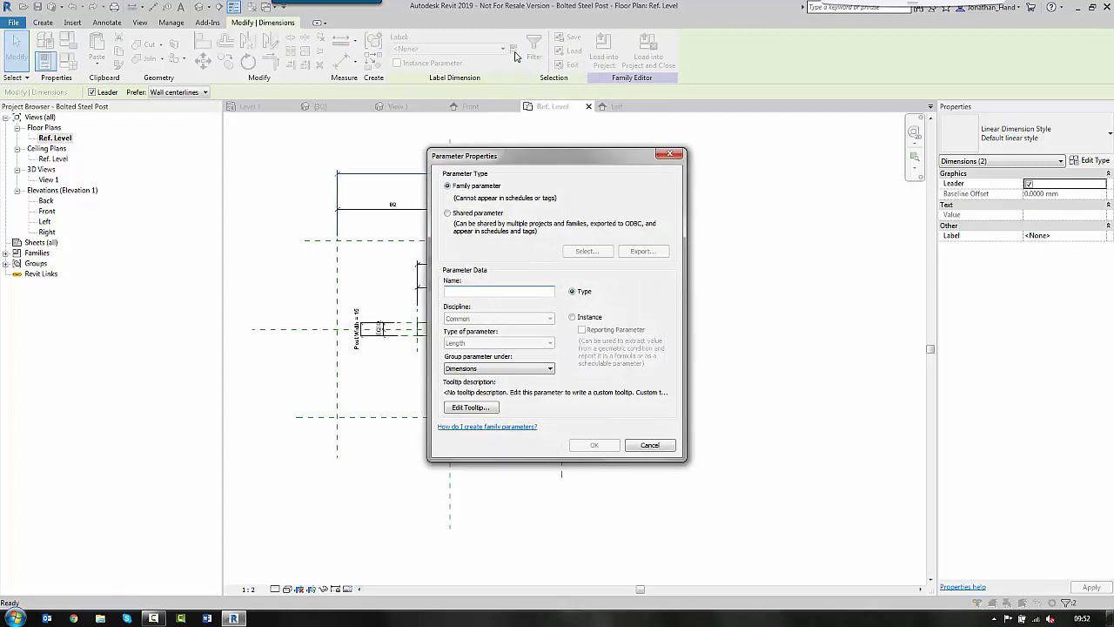
type("Base Plate Width")
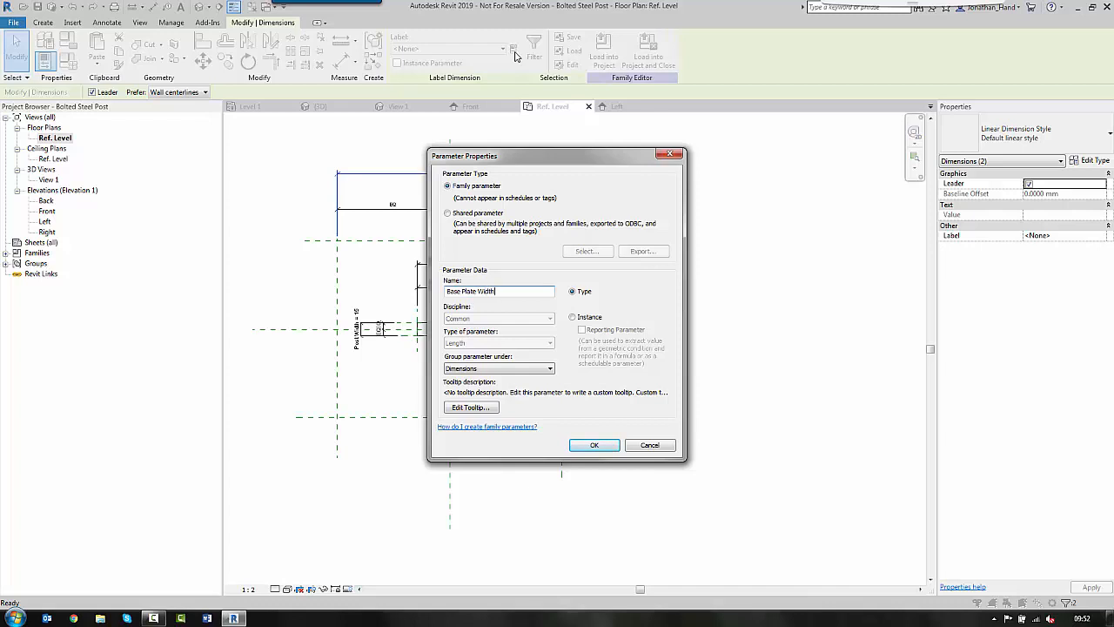
left_click(592, 446)
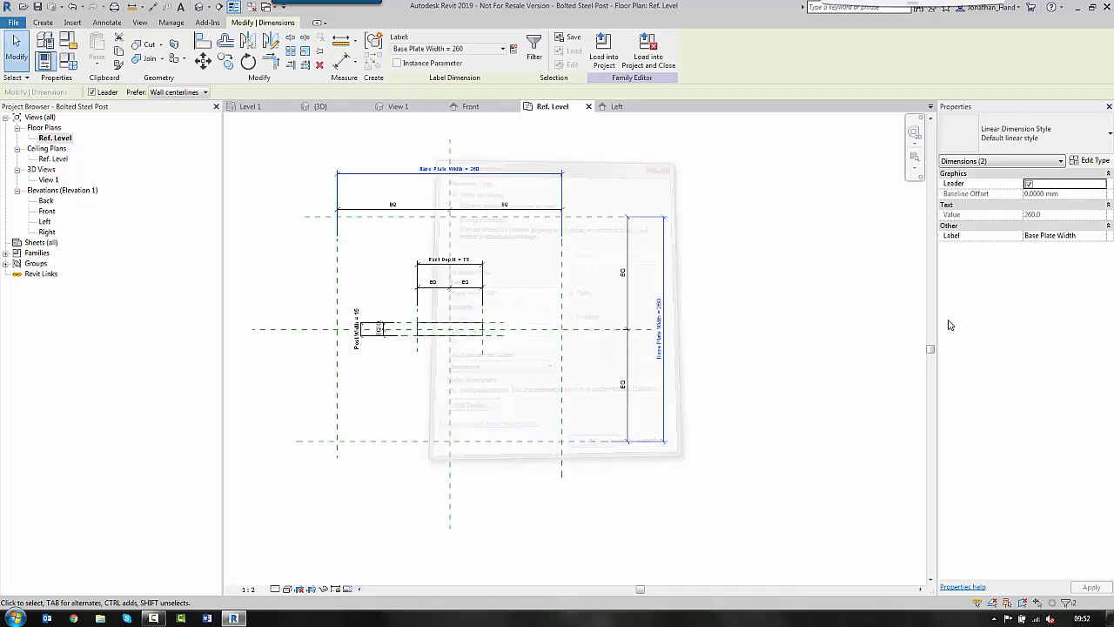
key("Escape")
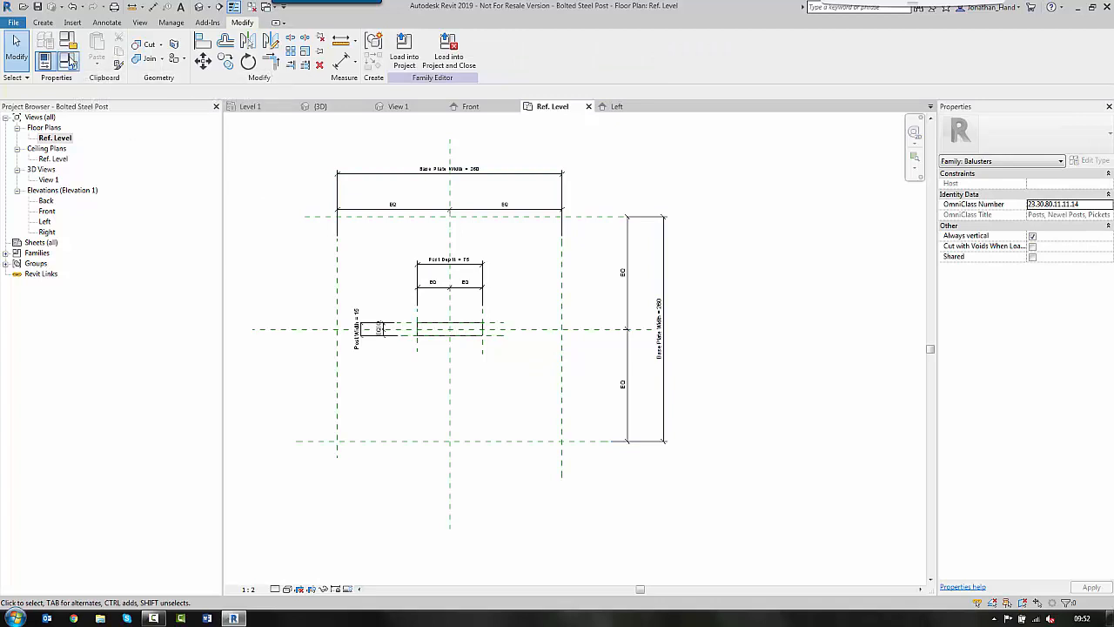
- Set the Base Plate Width parameter to 150 mm in the family types and apply it
left_click(68, 41)
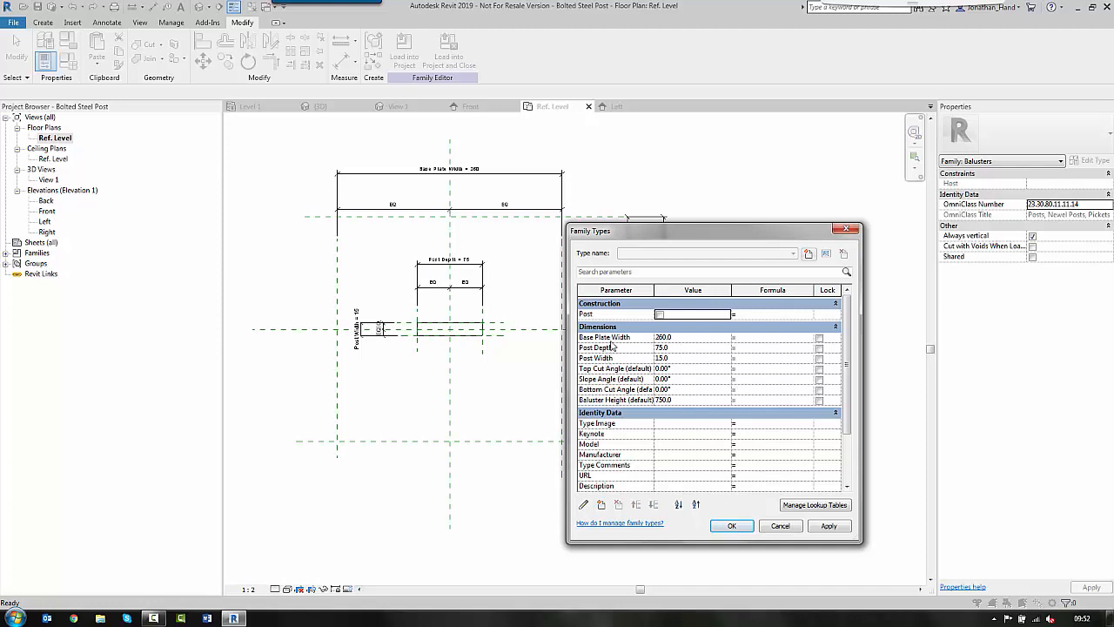
left_click(781, 527)
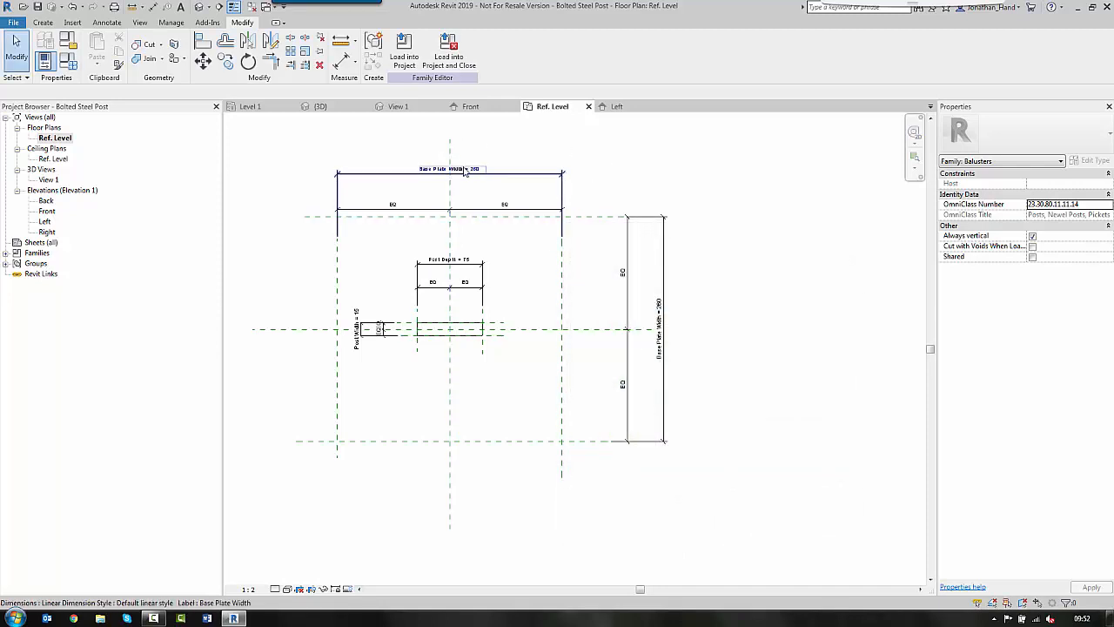
left_click(70, 62)
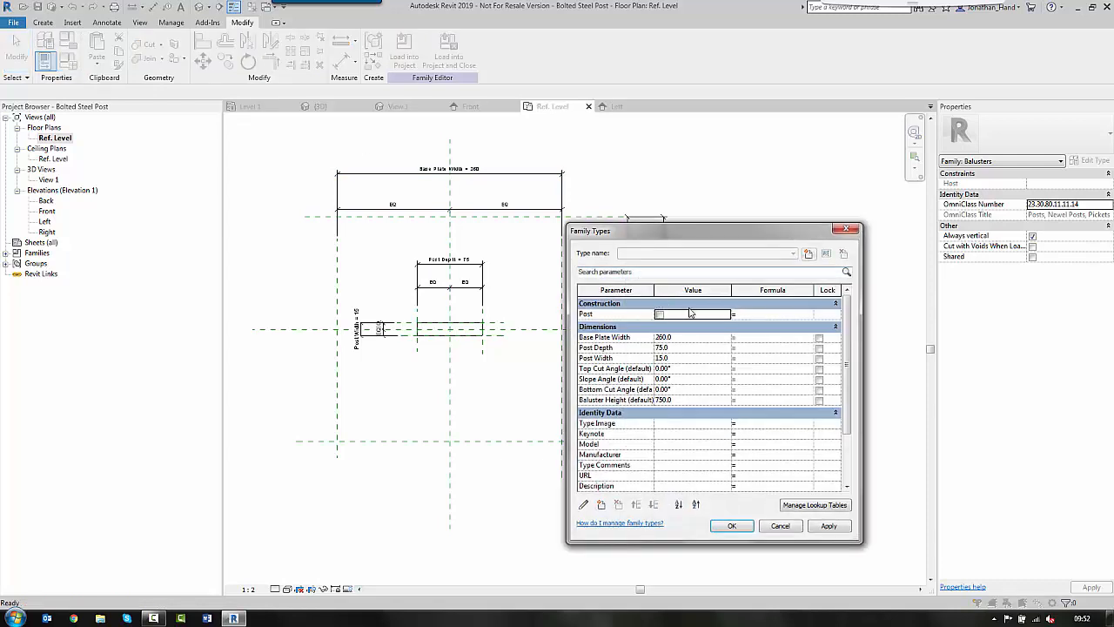
key("Down")
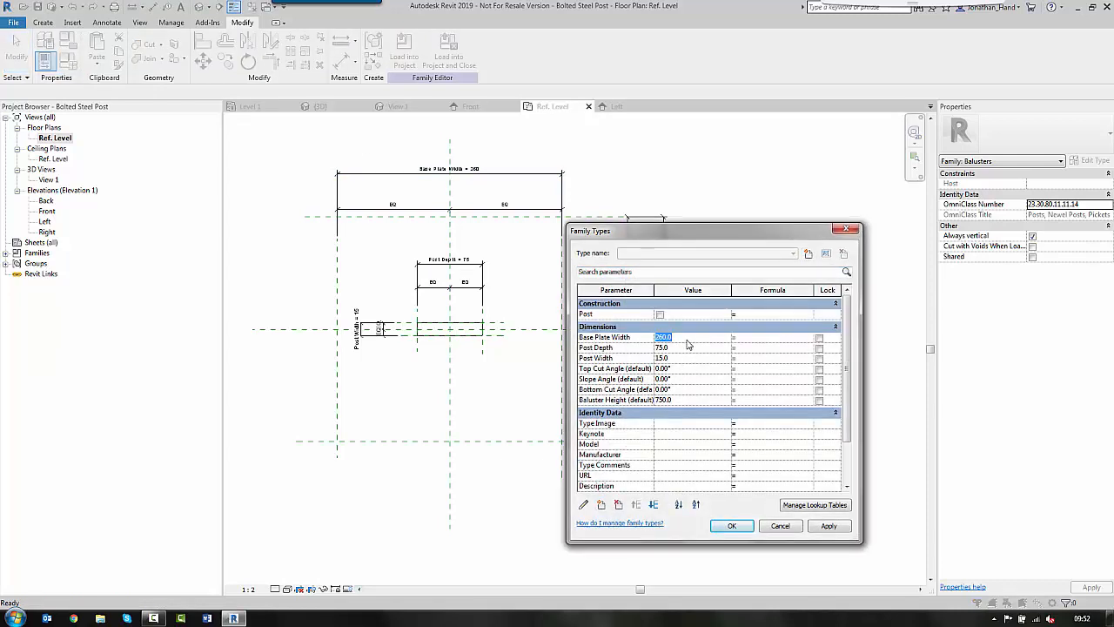
left_click(825, 528)
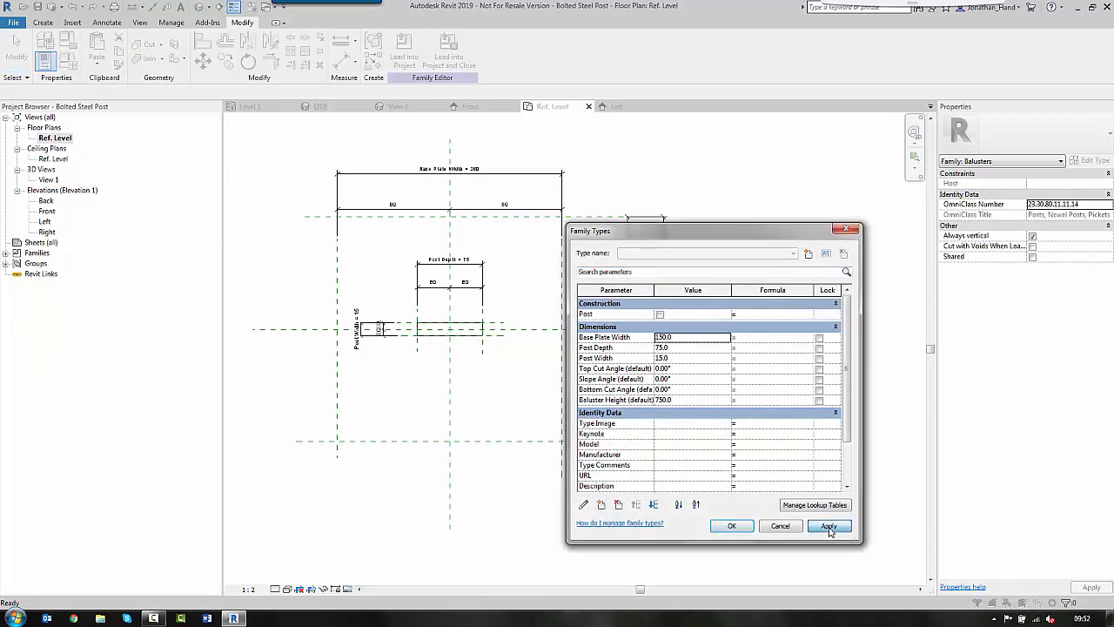
left_click(734, 526)
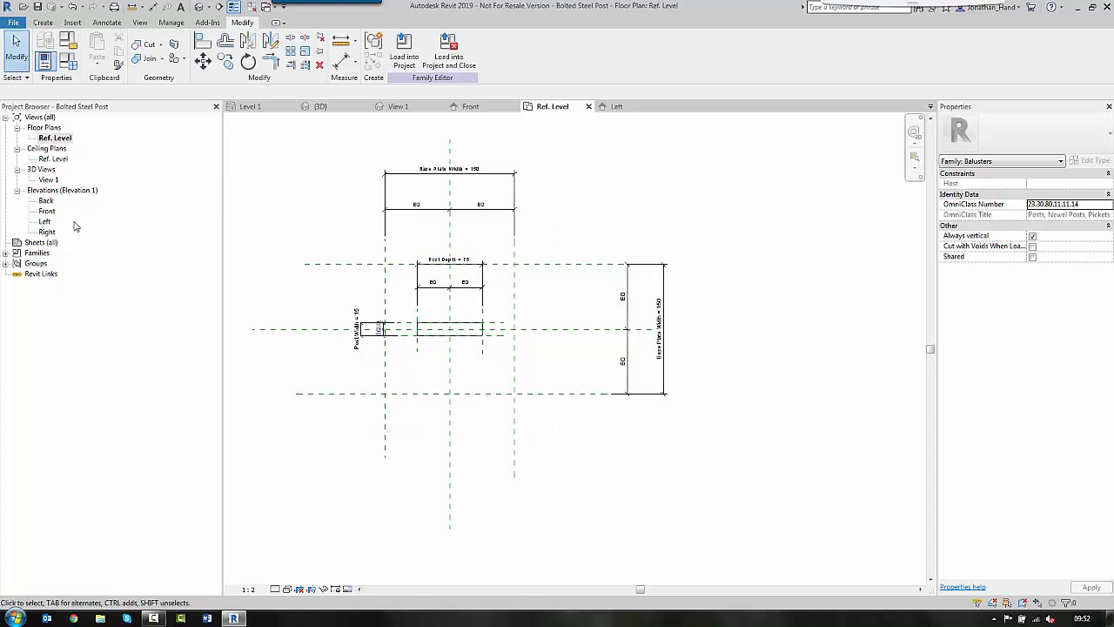
- In the Left elevation, draw a horizontal reference plane across the post about 29 mm above Ref. Level
double_click(44, 222)
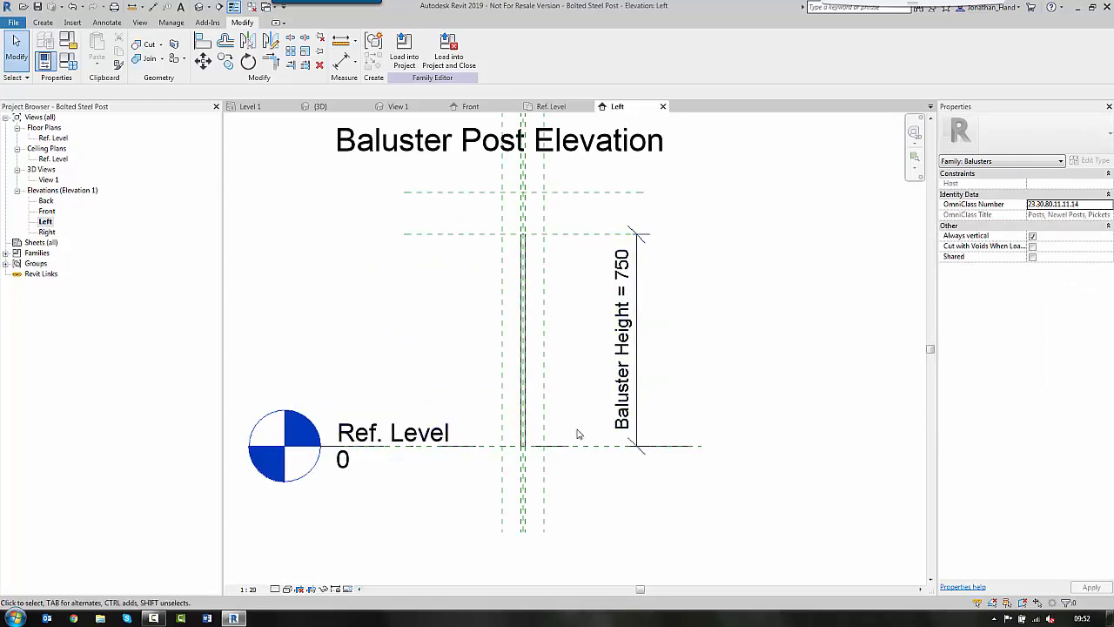
left_click(43, 21)
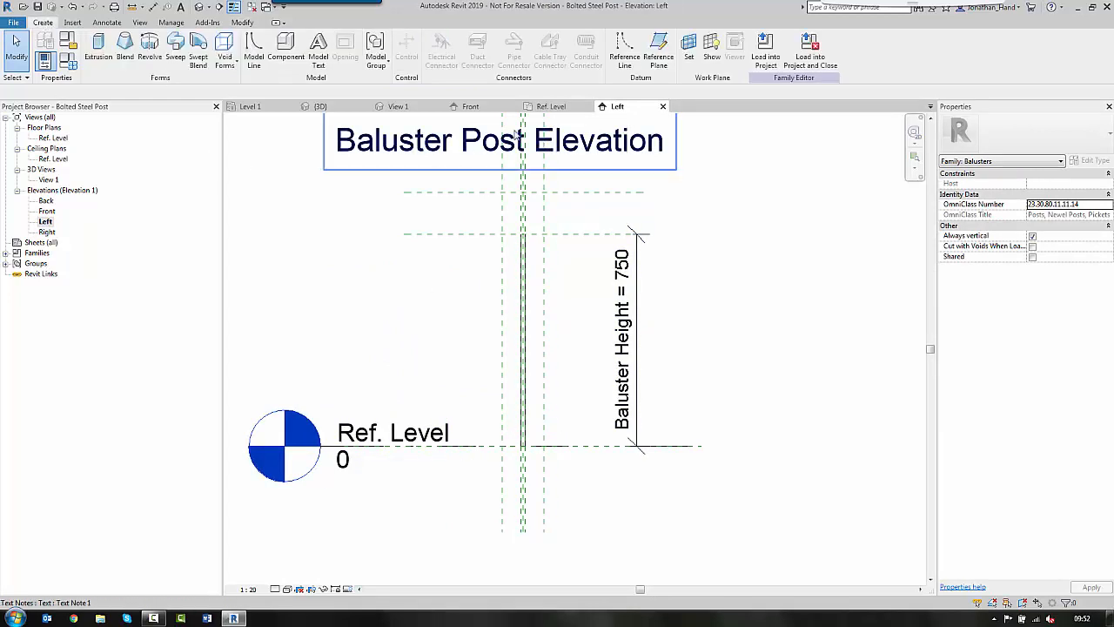
left_click(658, 48)
scroll(549, 430, "up", 2)
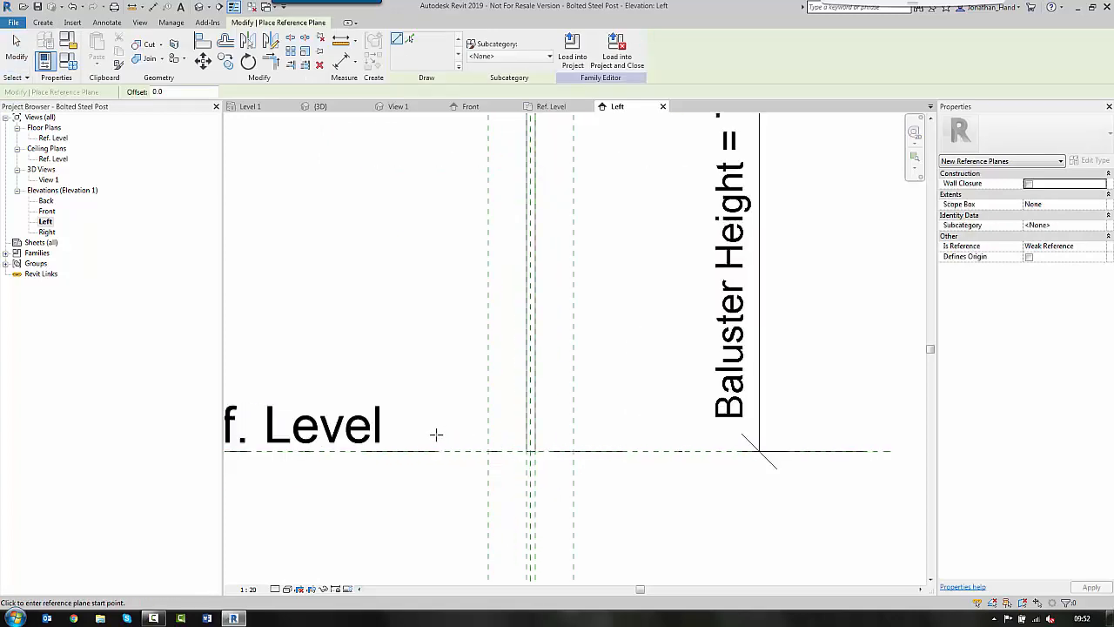
left_click(435, 434)
left_click(644, 433)
key("Escape")
key("Escape")
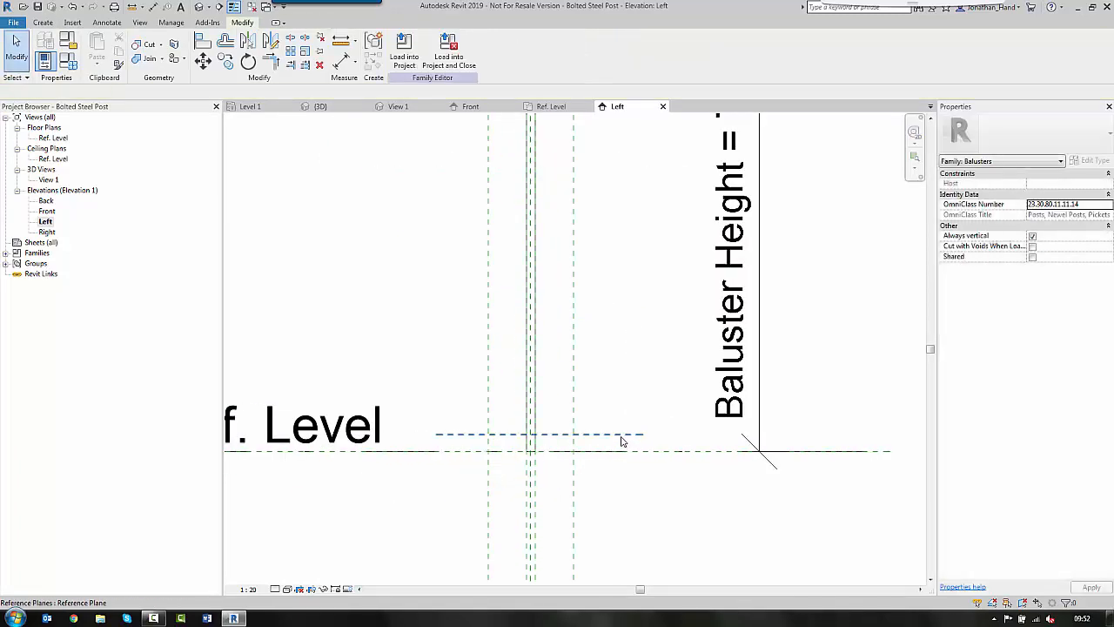
- Name the new horizontal reference plane above Ref. Level "Top of Base Plate"
left_click(622, 435)
left_click(620, 441)
type("Ba")
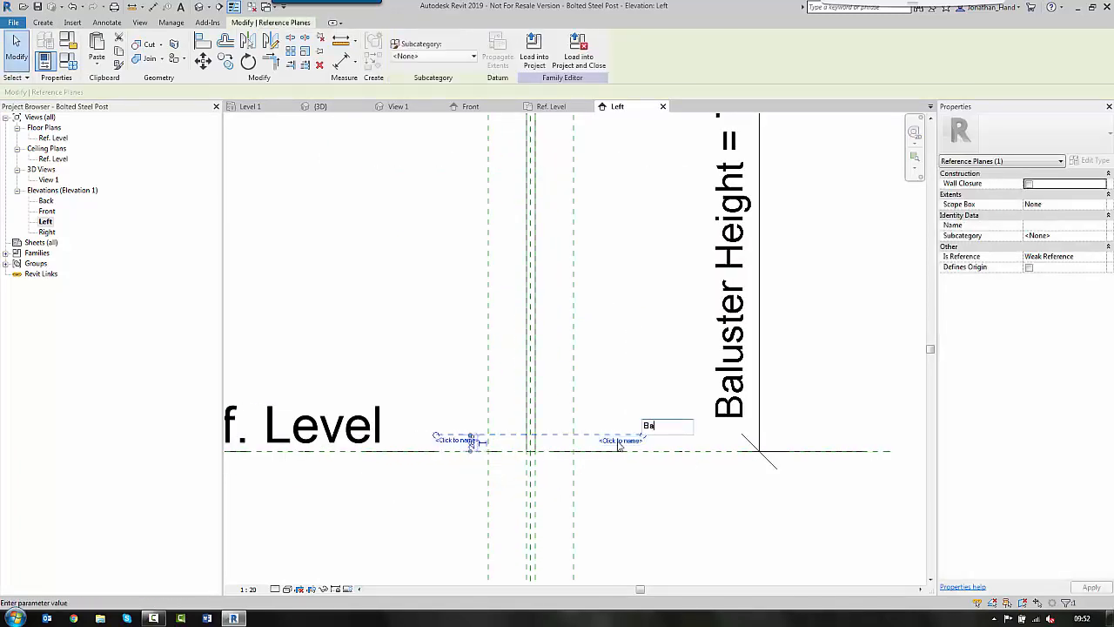
type("se Plate")
key("Return")
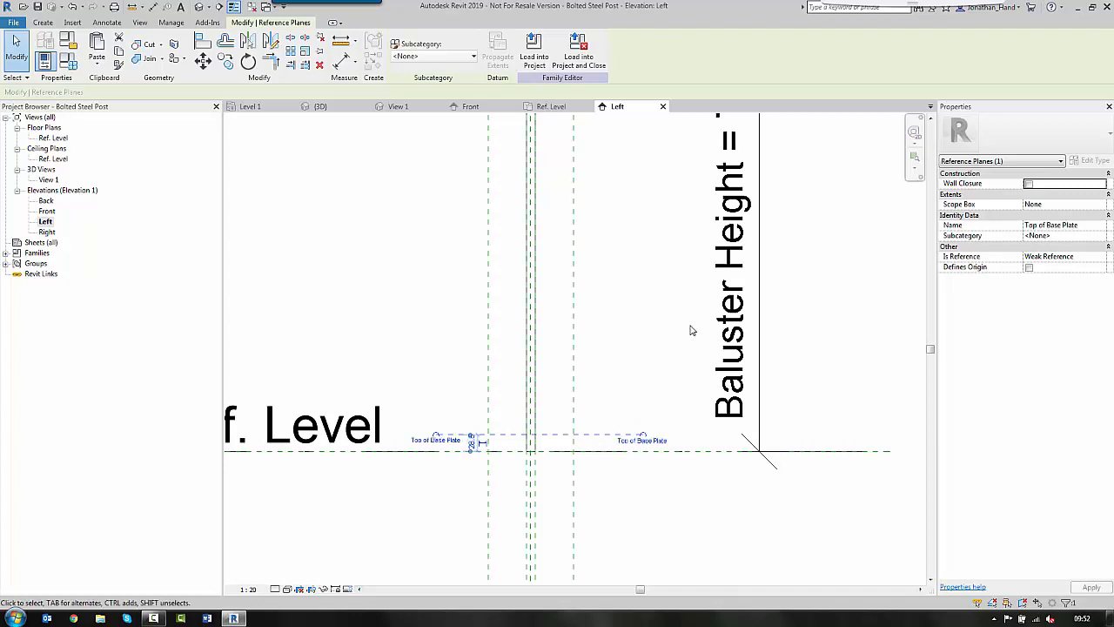
left_click(691, 326)
scroll(540, 392, "down", 2)
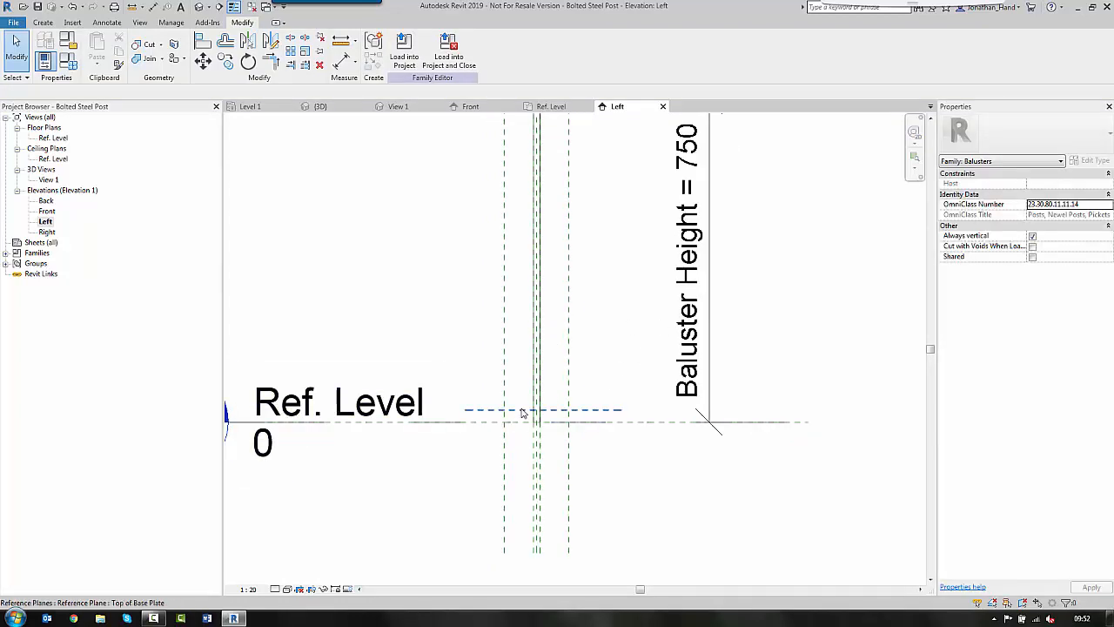
- In the Ref. Level plan, create an extrusion from a rectangle on the four outer reference planes, locking its edges to them
left_click(55, 138)
double_click(55, 138)
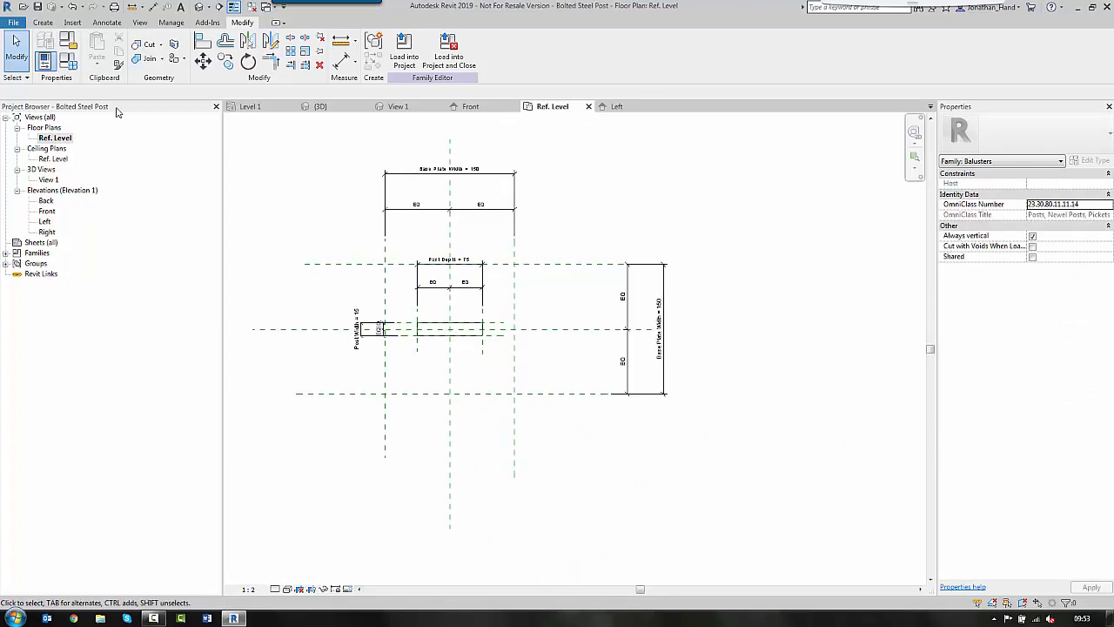
left_click(42, 22)
left_click(97, 52)
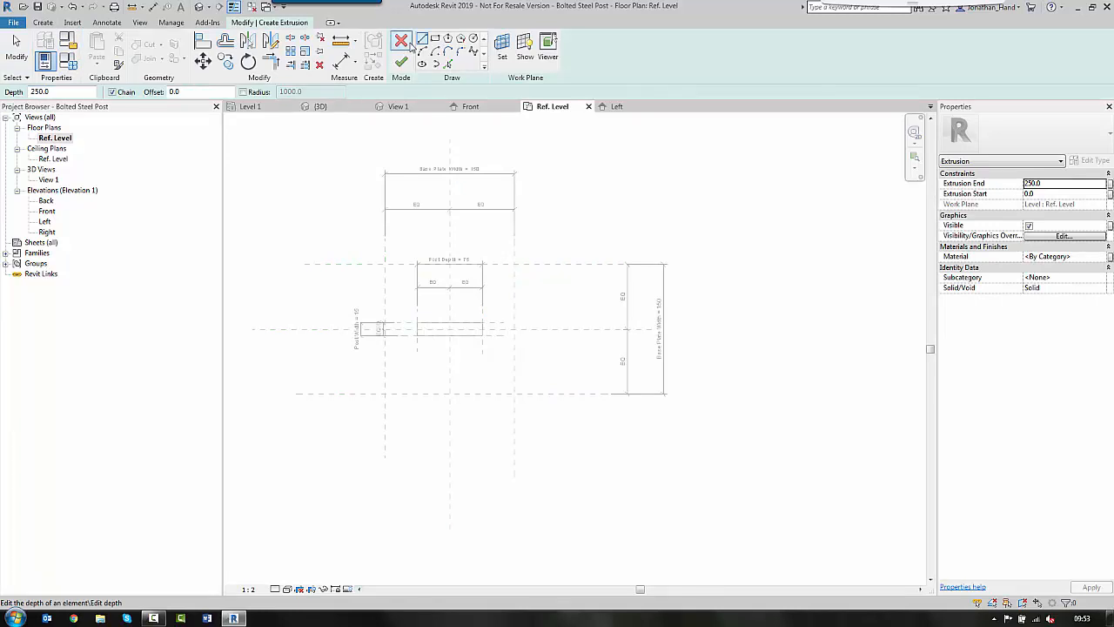
left_click(436, 39)
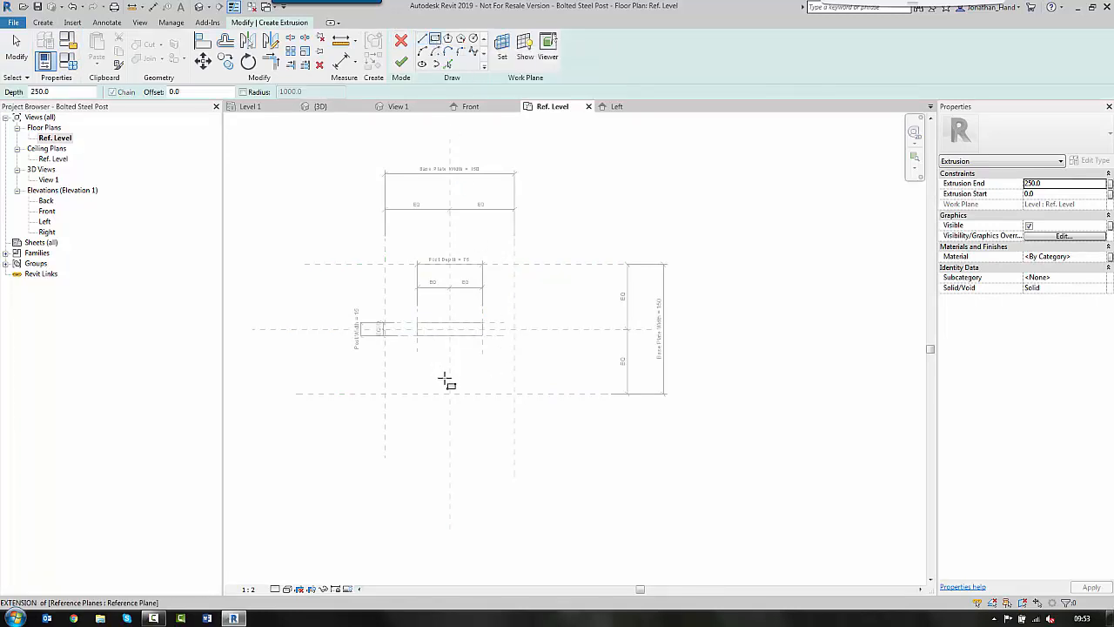
left_click(384, 393)
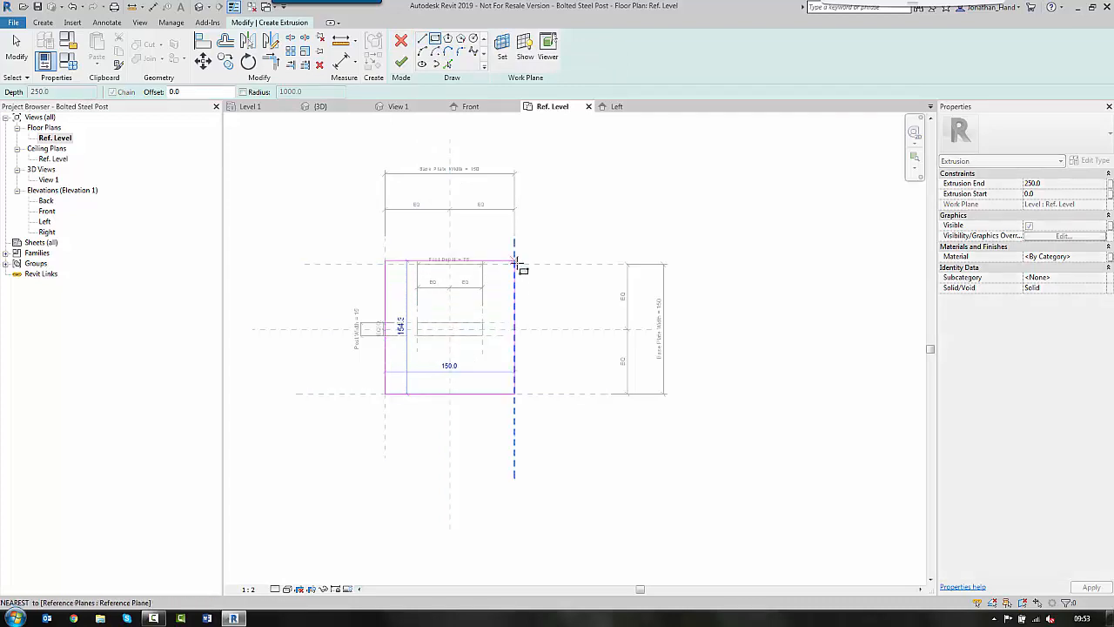
left_click(515, 261)
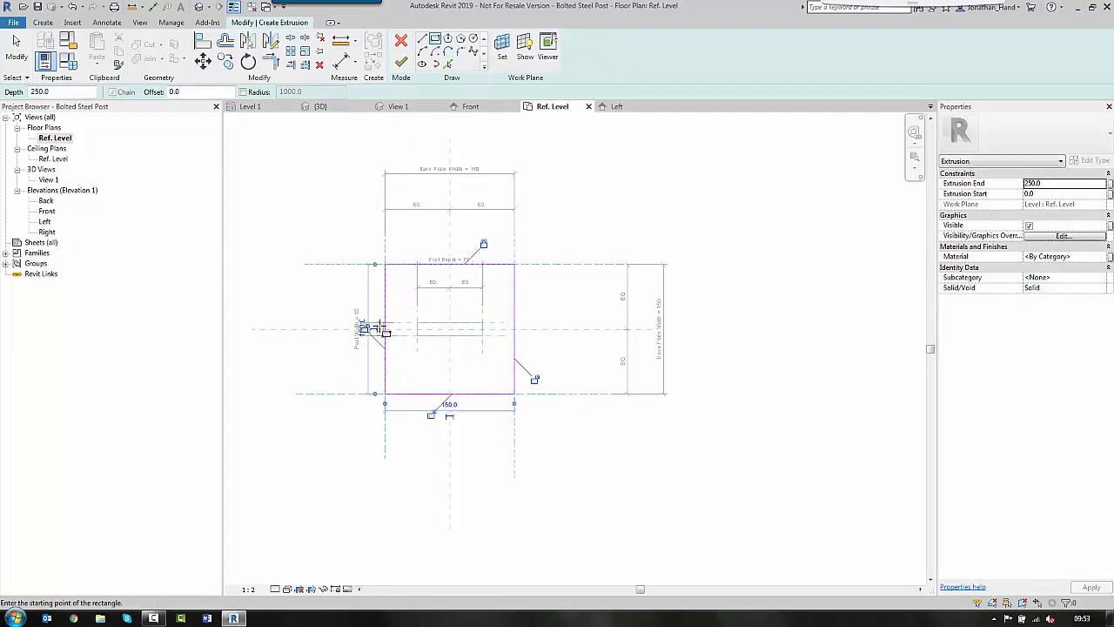
left_click(519, 384)
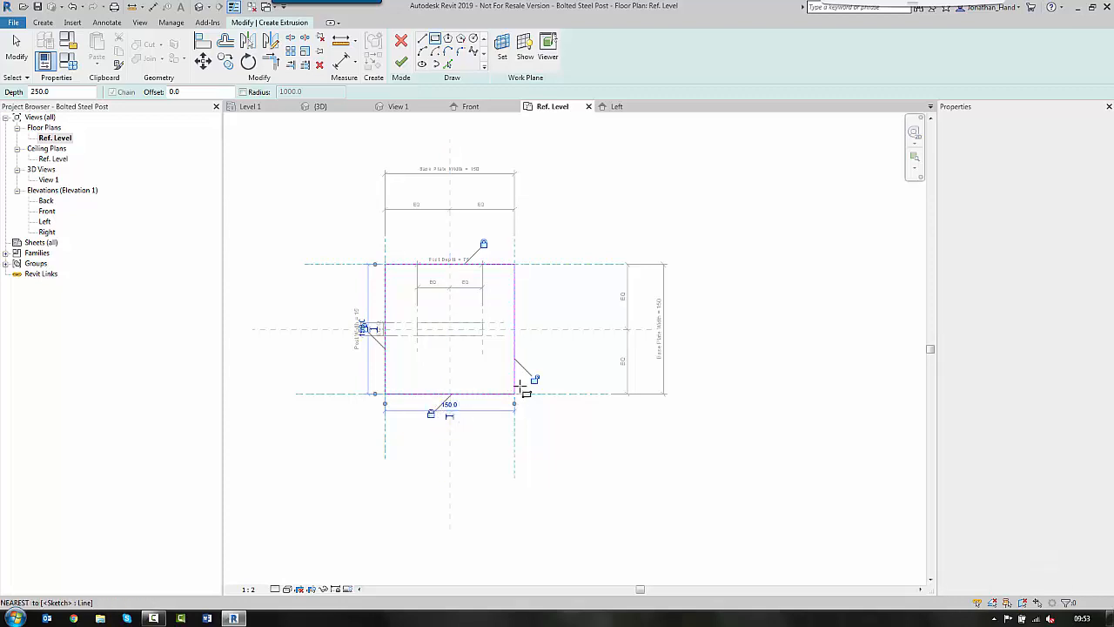
left_click(401, 63)
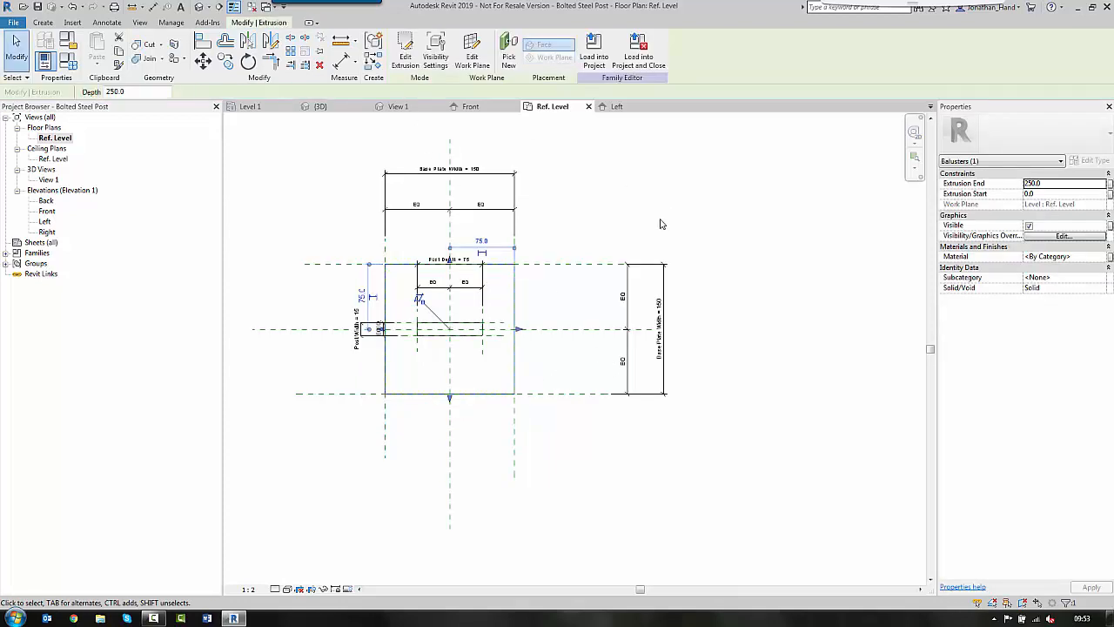
- In the Left elevation, lower the base plate extrusion's upper face to the Top of Base Plate reference plane and lock it there
double_click(48, 179)
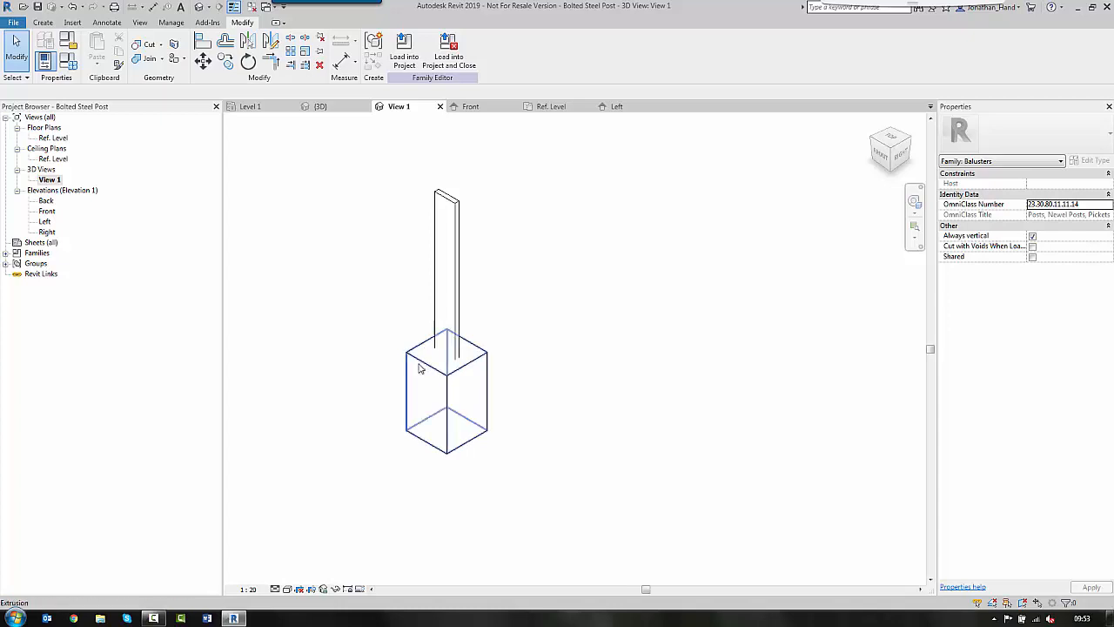
double_click(44, 222)
left_click(548, 315)
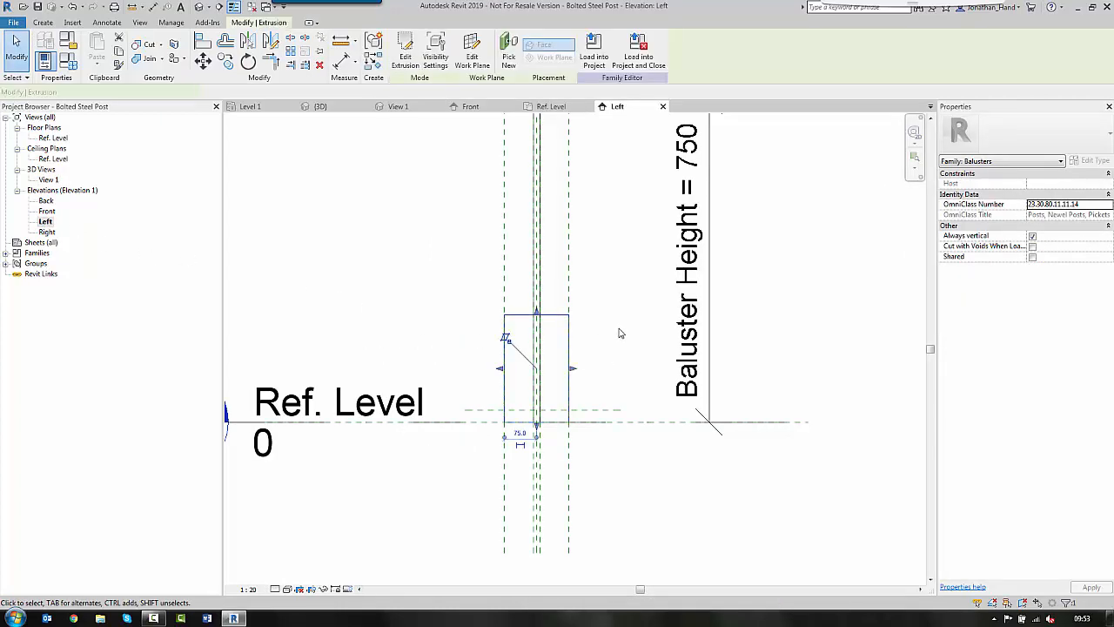
scroll(597, 358, "up", 3)
left_click_drag(490, 285, 518, 453)
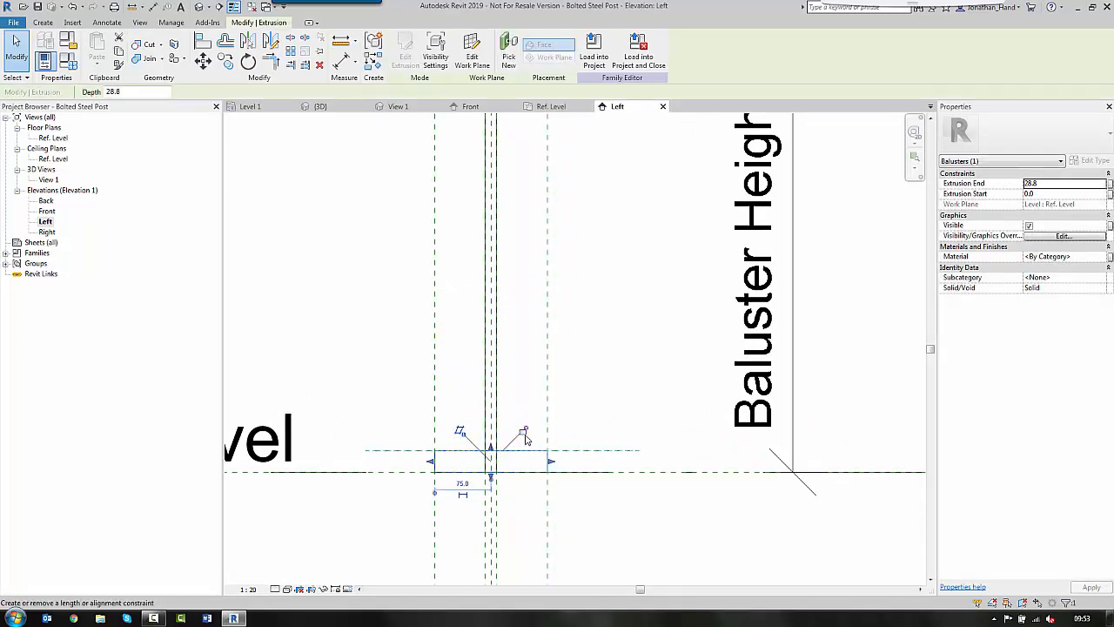
left_click(632, 331)
scroll(632, 330, "down", 2)
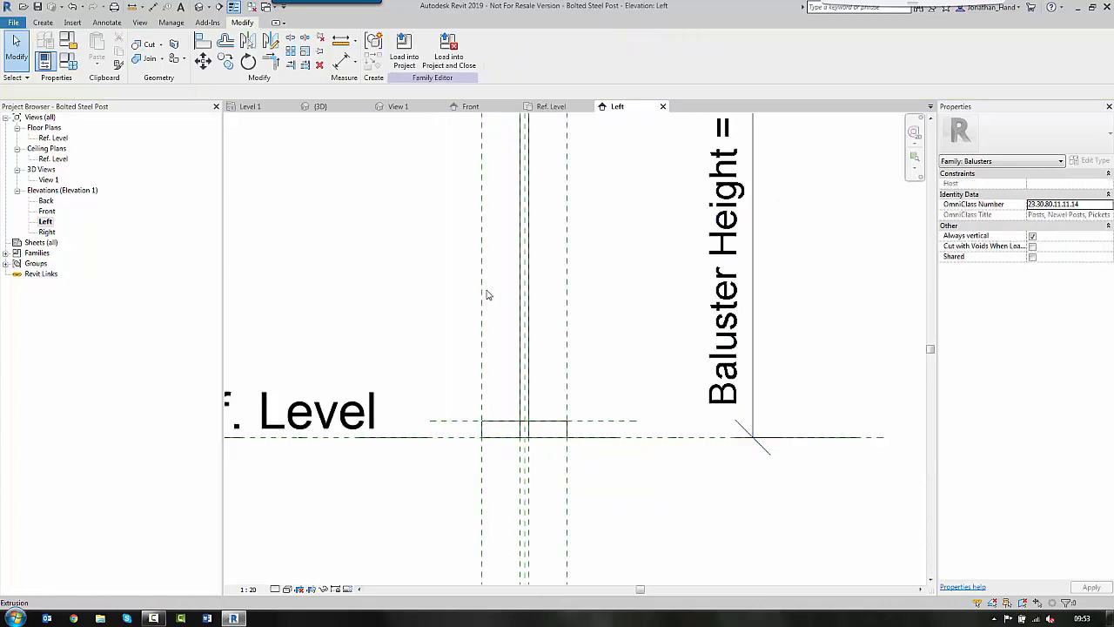
- Place an aligned dimension between Ref. Level and the Top of Base Plate reference plane, beside the base plate
left_click(107, 22)
left_click(48, 48)
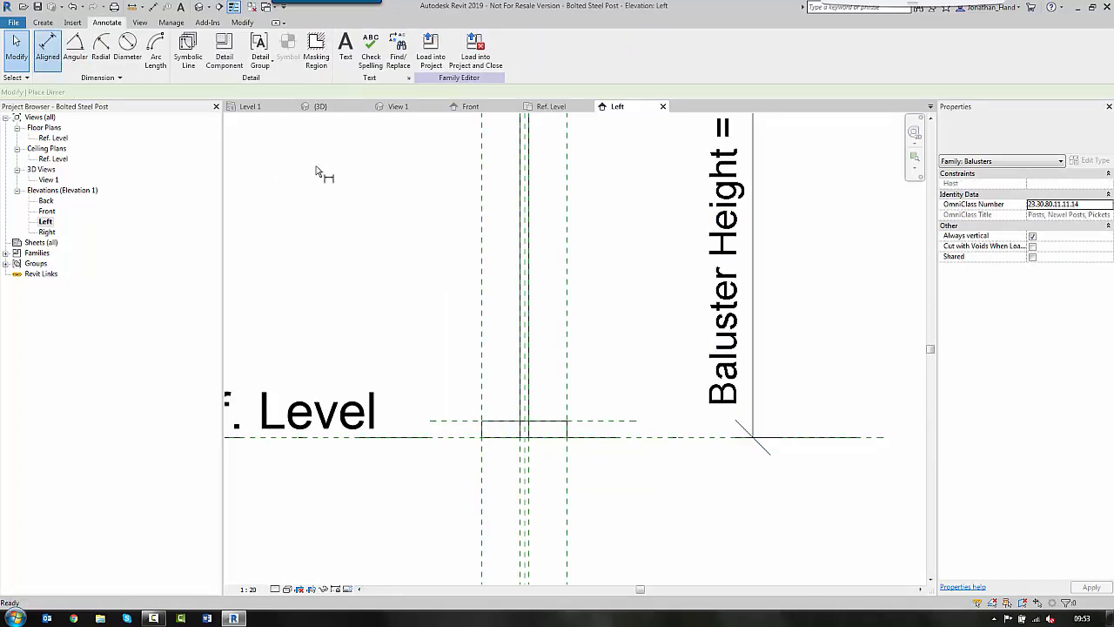
left_click(660, 438)
left_click(651, 421)
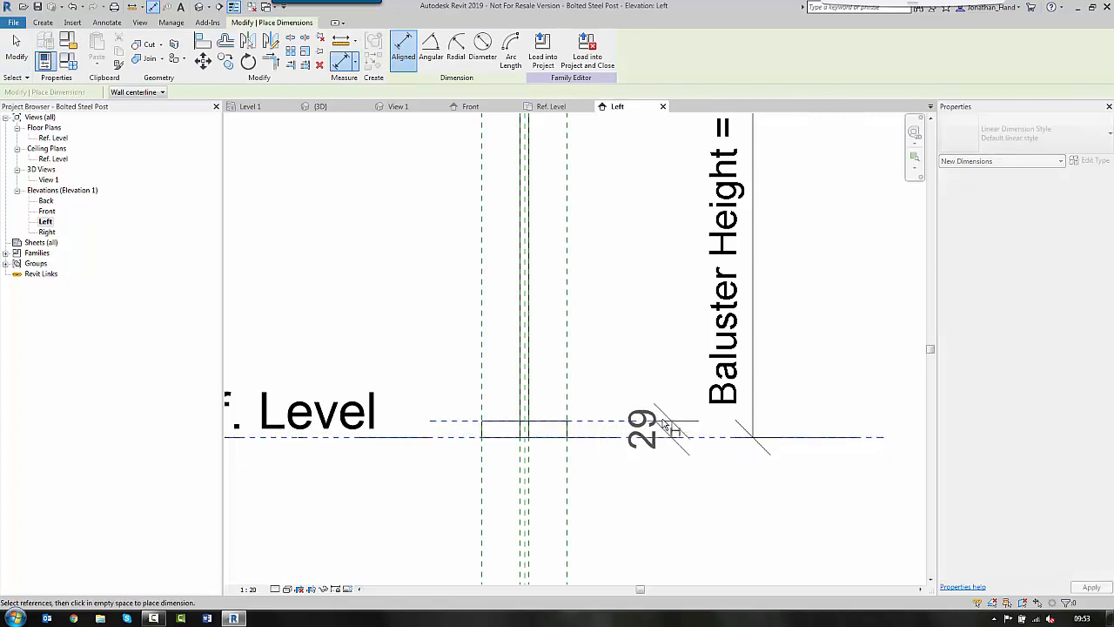
left_click(667, 426)
scroll(671, 424, "down", 1)
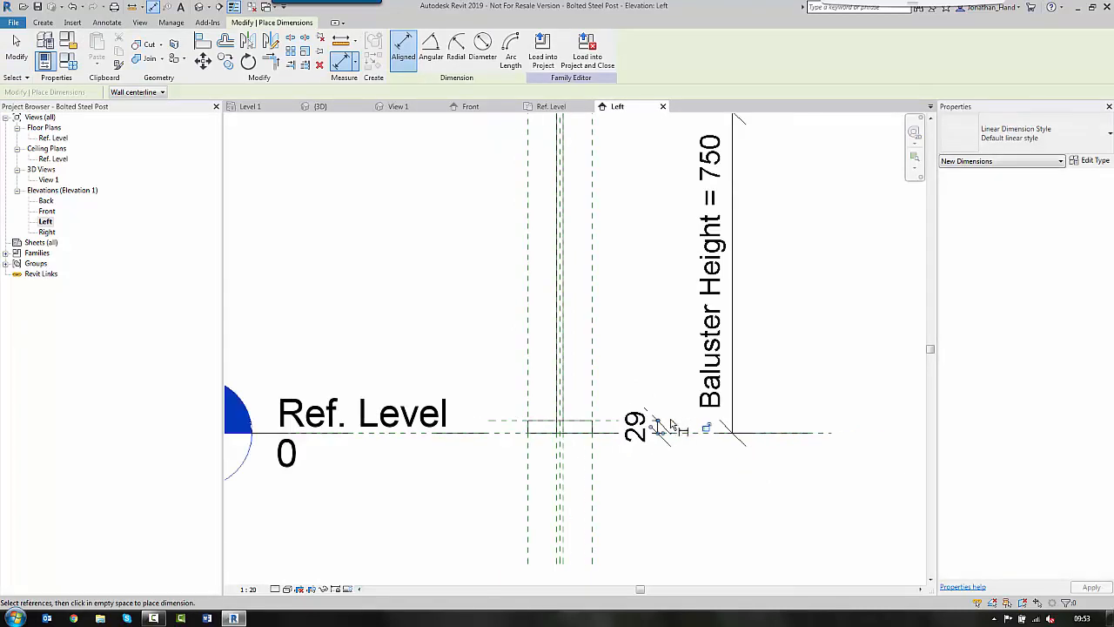
key("Escape")
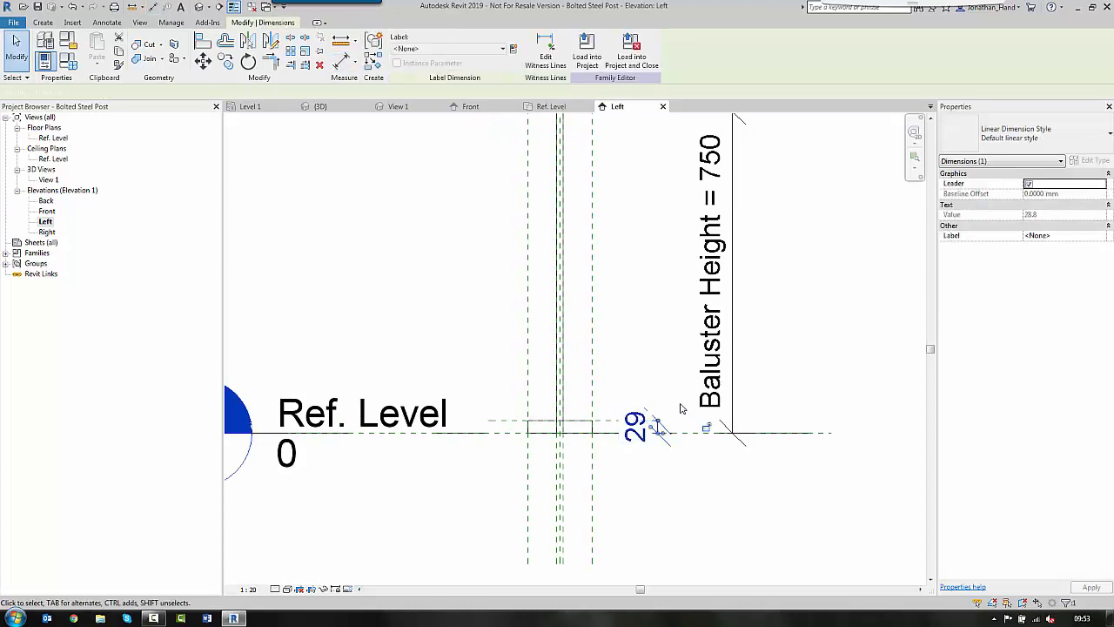
- Label the base plate's height dimension with a new family type parameter named "Base Plate Height"
left_click(514, 50)
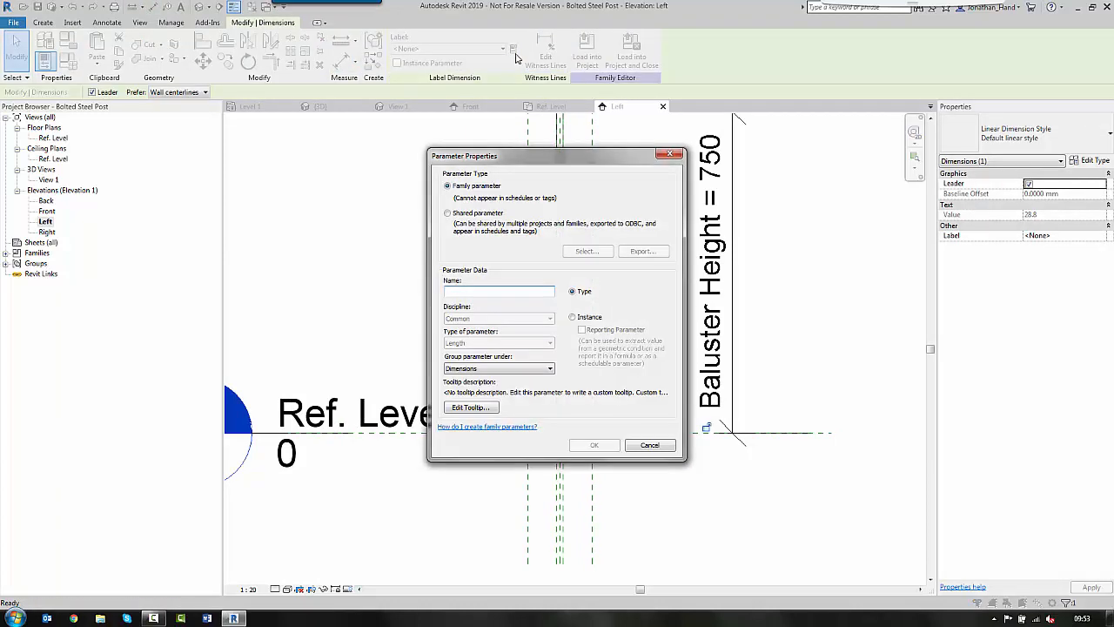
type("Base Plate Height")
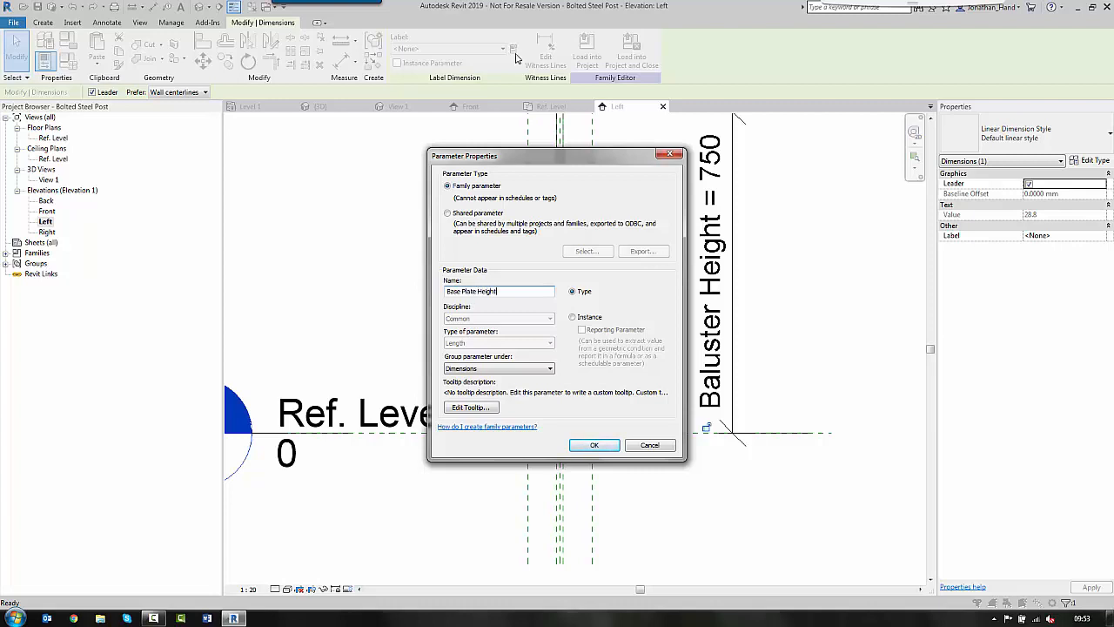
left_click(594, 445)
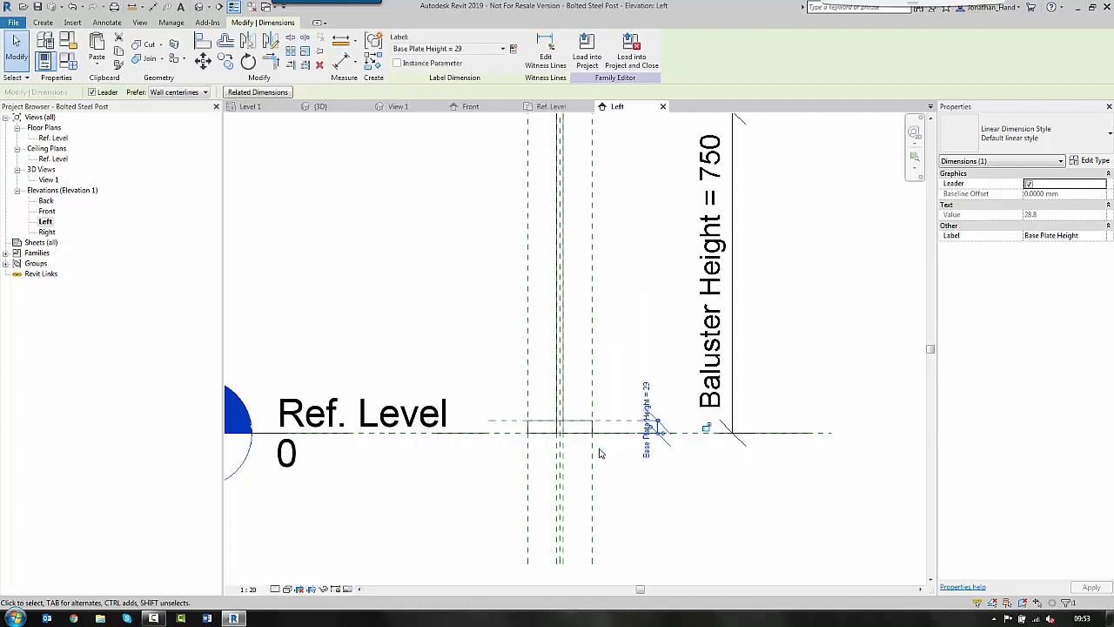
key("Escape")
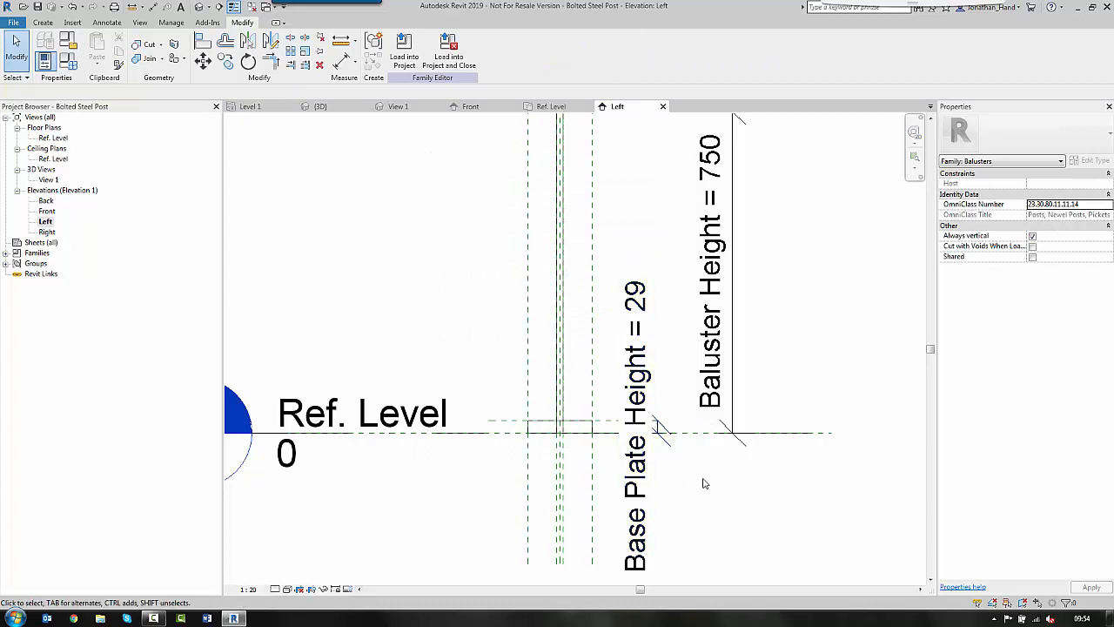
- Raise the post extrusion's lower end to the Top of Base Plate reference plane and lock it there, removing the conflicting constraints
scroll(472, 374, "up", 3)
left_click(454, 362)
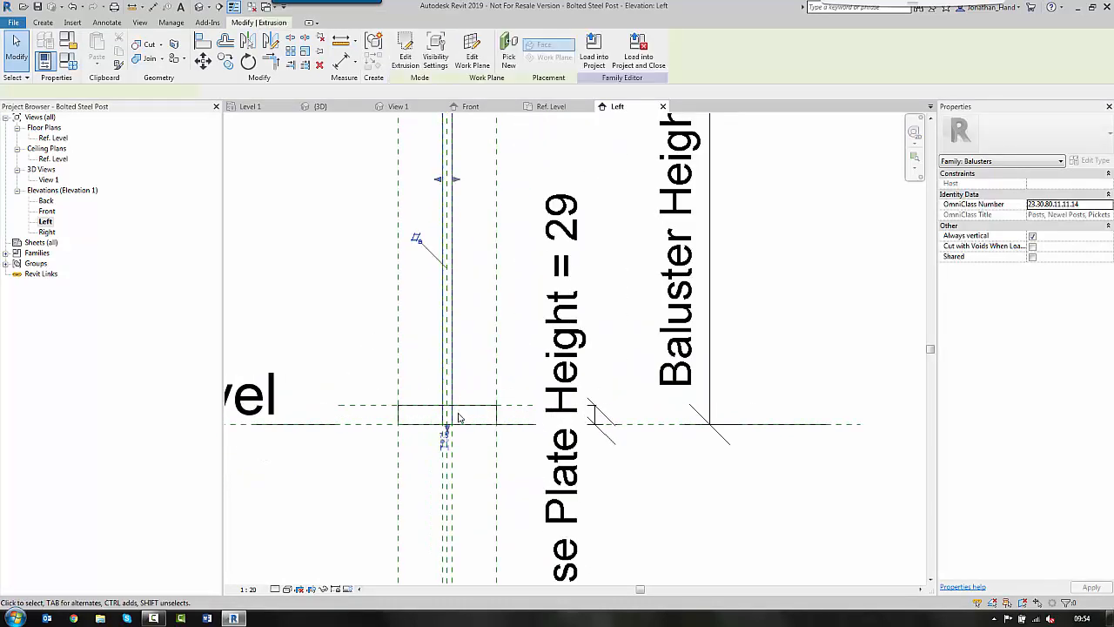
left_click_drag(447, 434, 447, 409)
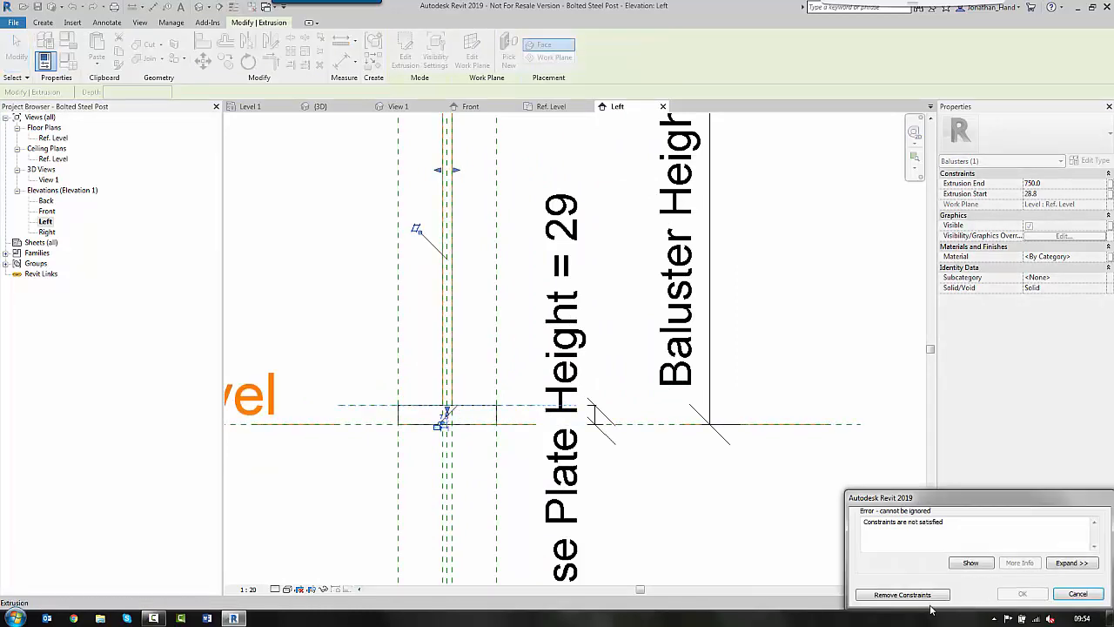
left_click(903, 594)
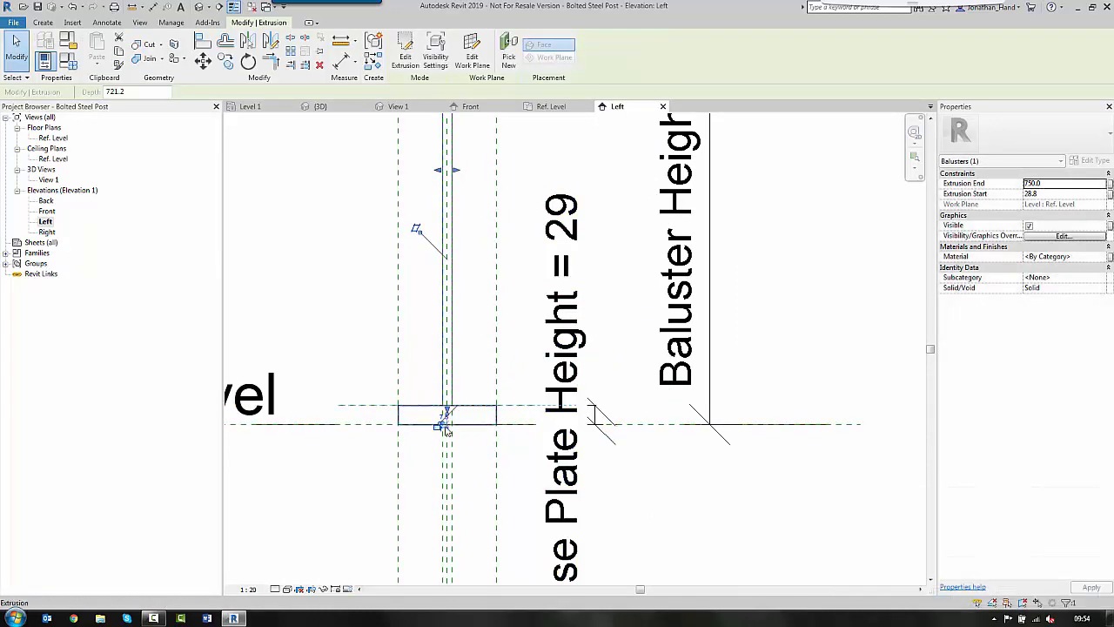
left_click(694, 499)
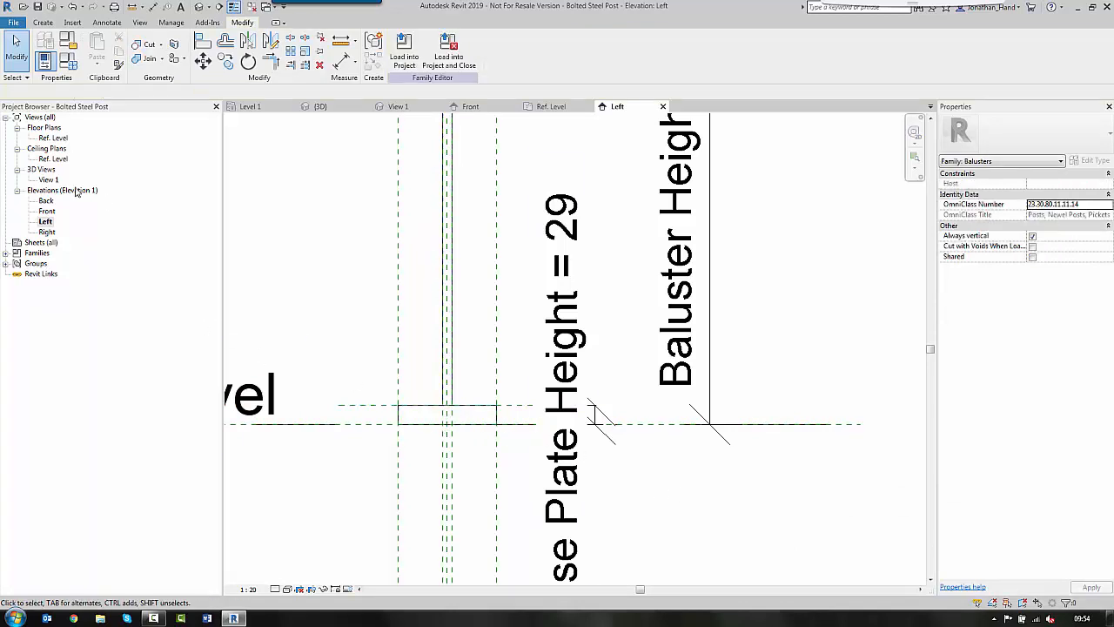
- In the 3D view, flex the base plate by setting the Base Plate Height parameter to 12, 50 and finally 15
double_click(47, 179)
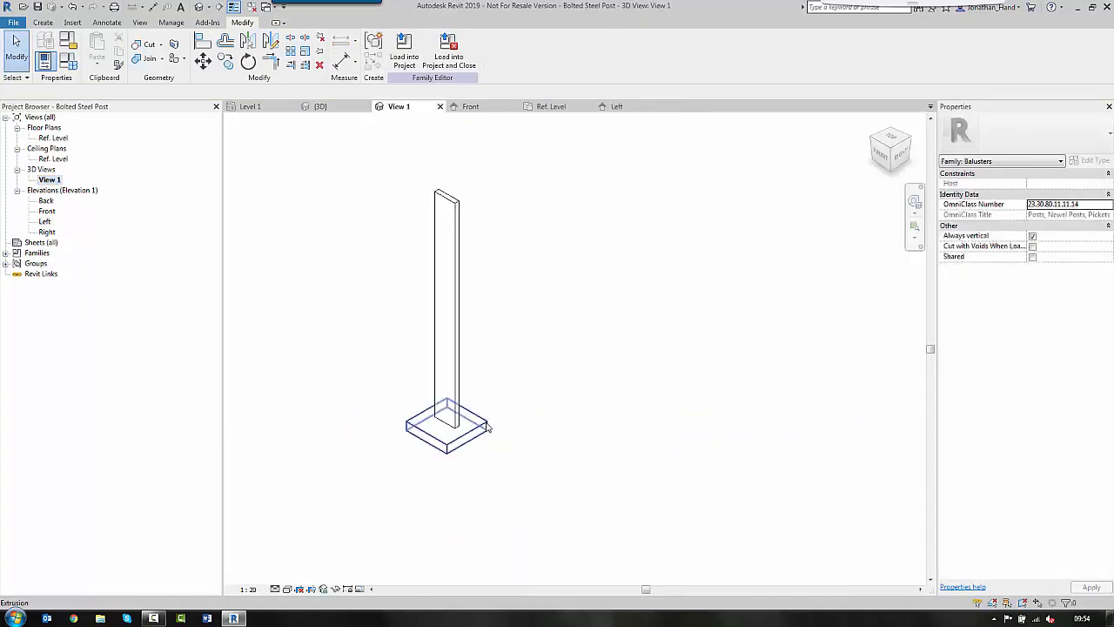
left_click(68, 61)
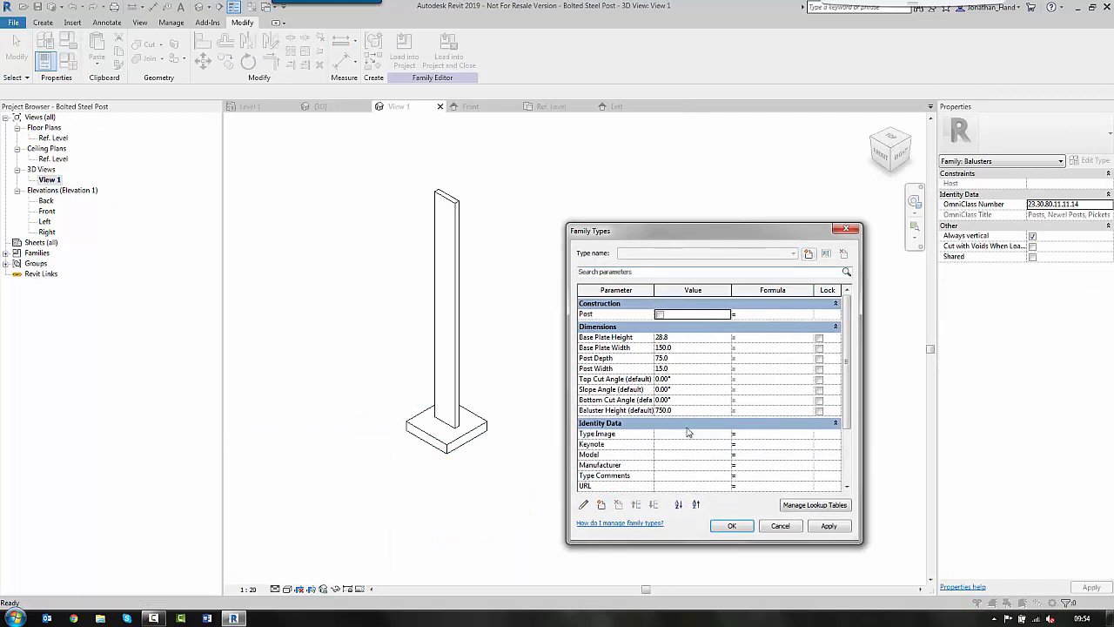
left_click(688, 338)
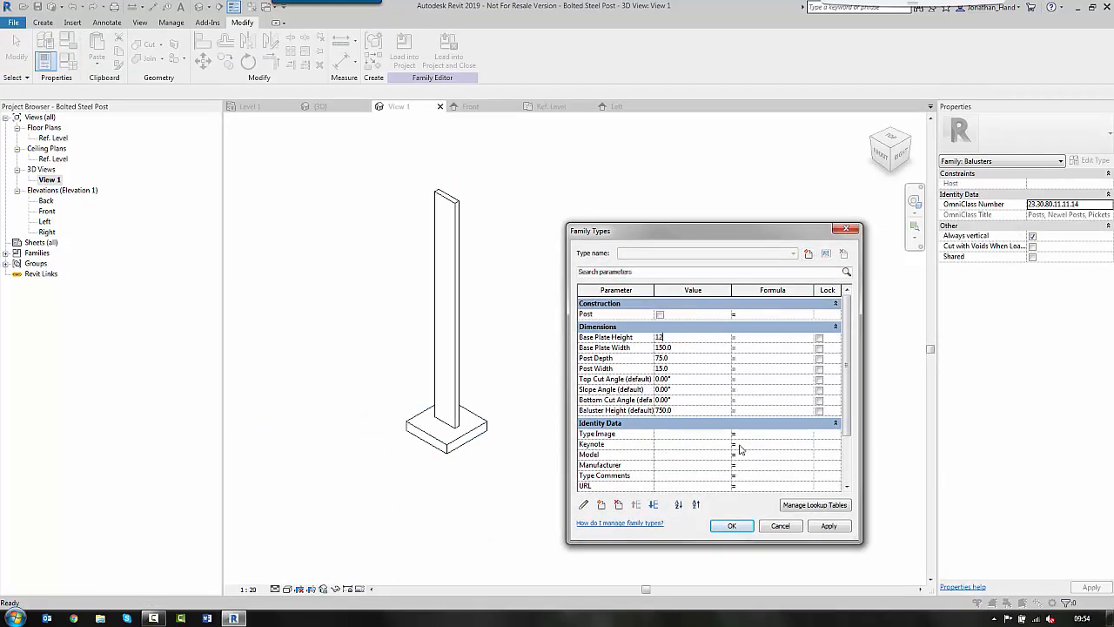
left_click(832, 527)
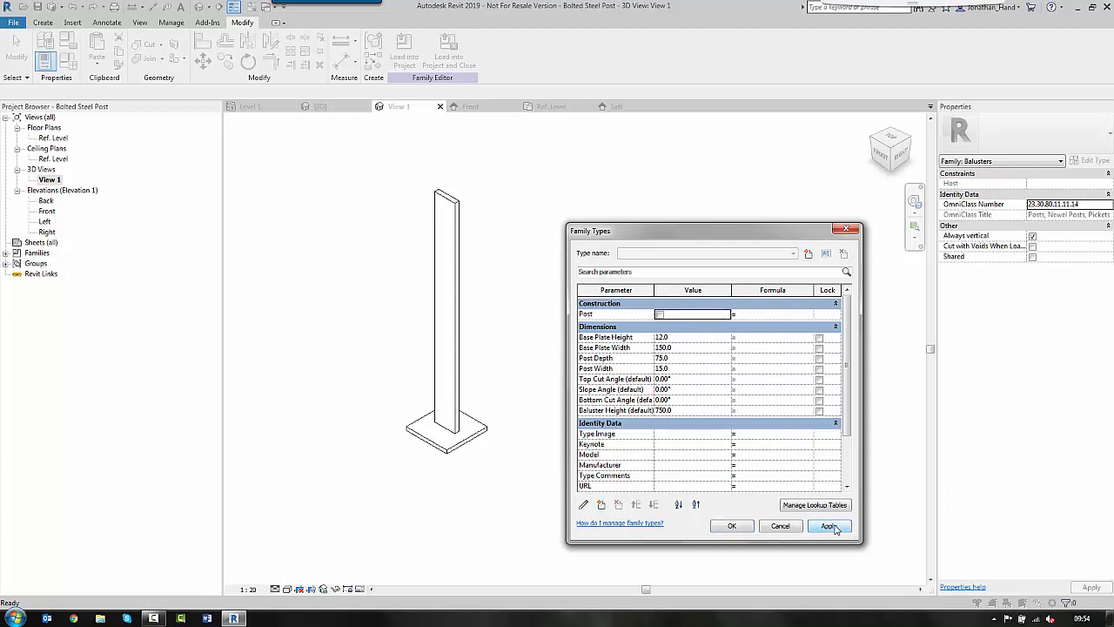
left_click(676, 336)
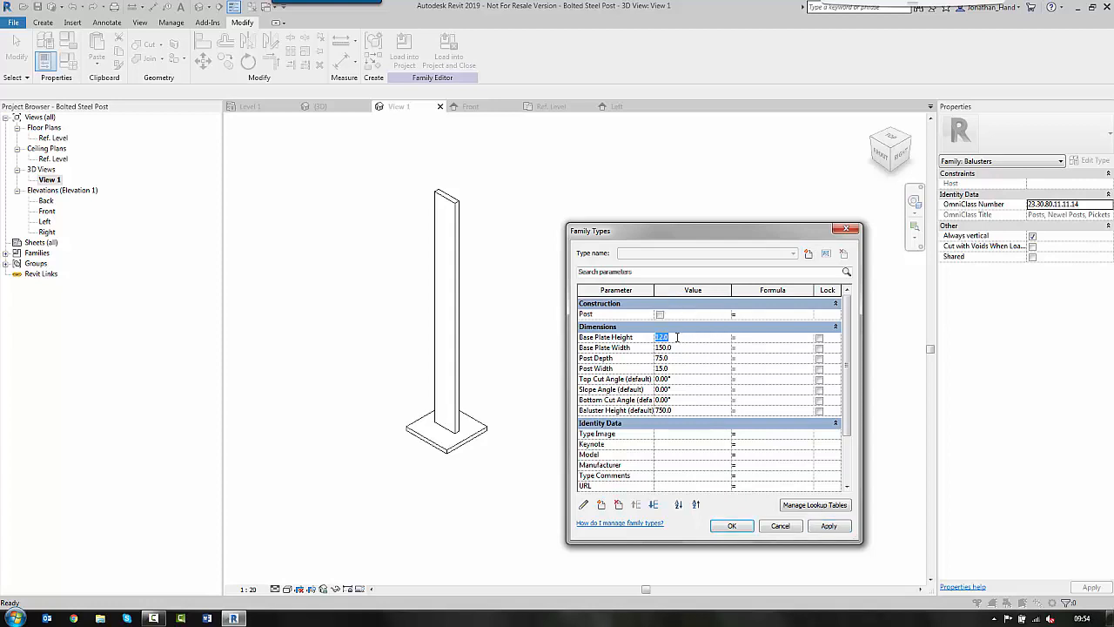
left_click(829, 525)
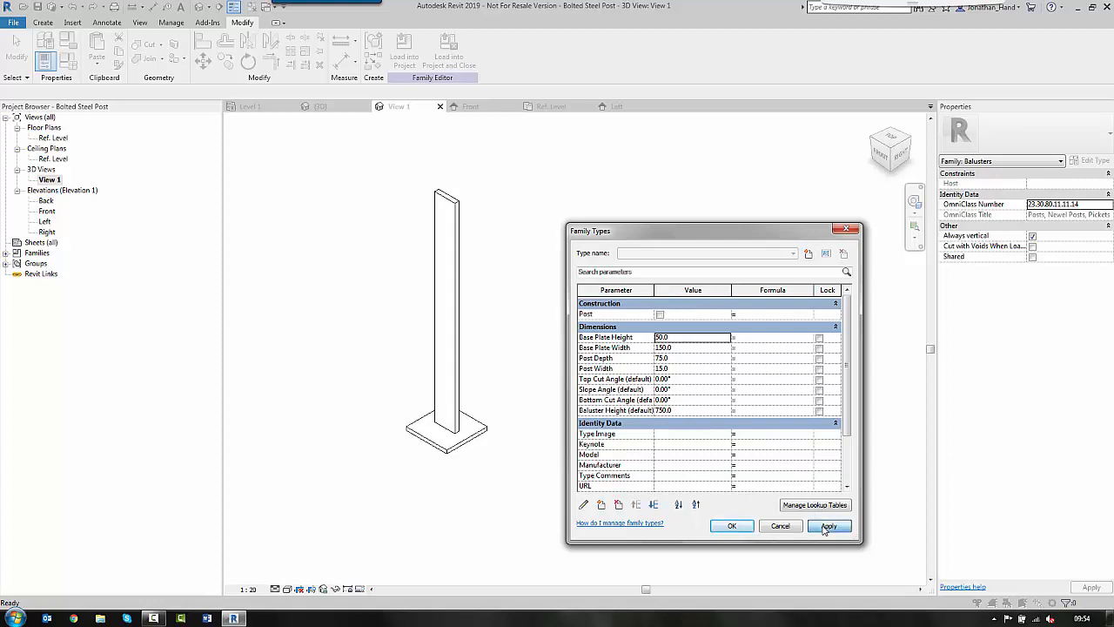
left_click(678, 340)
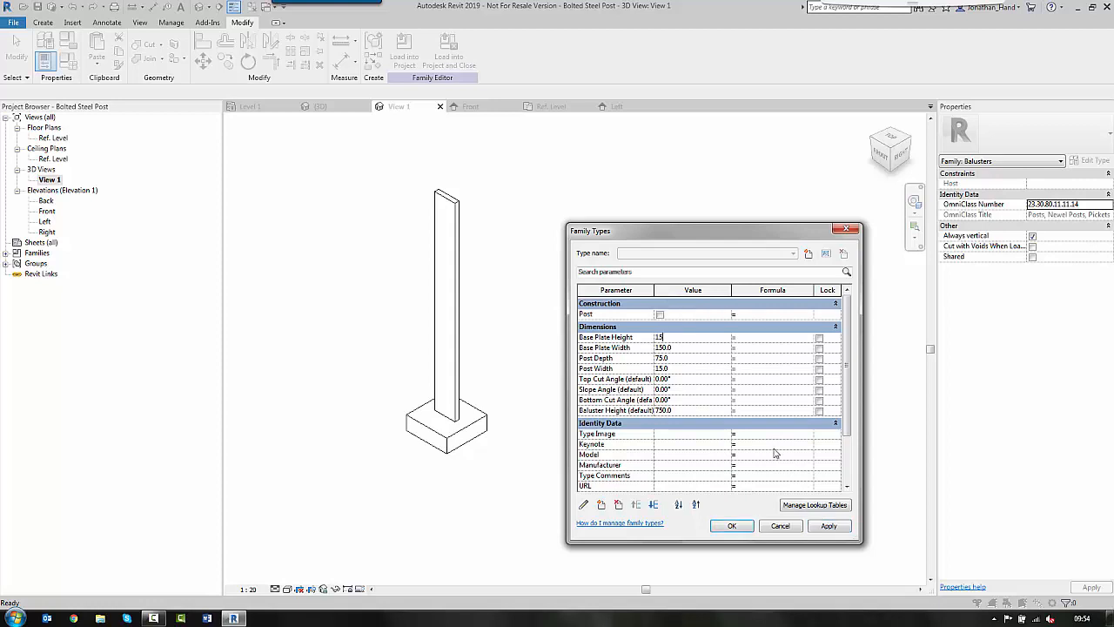
type("15")
left_click(829, 525)
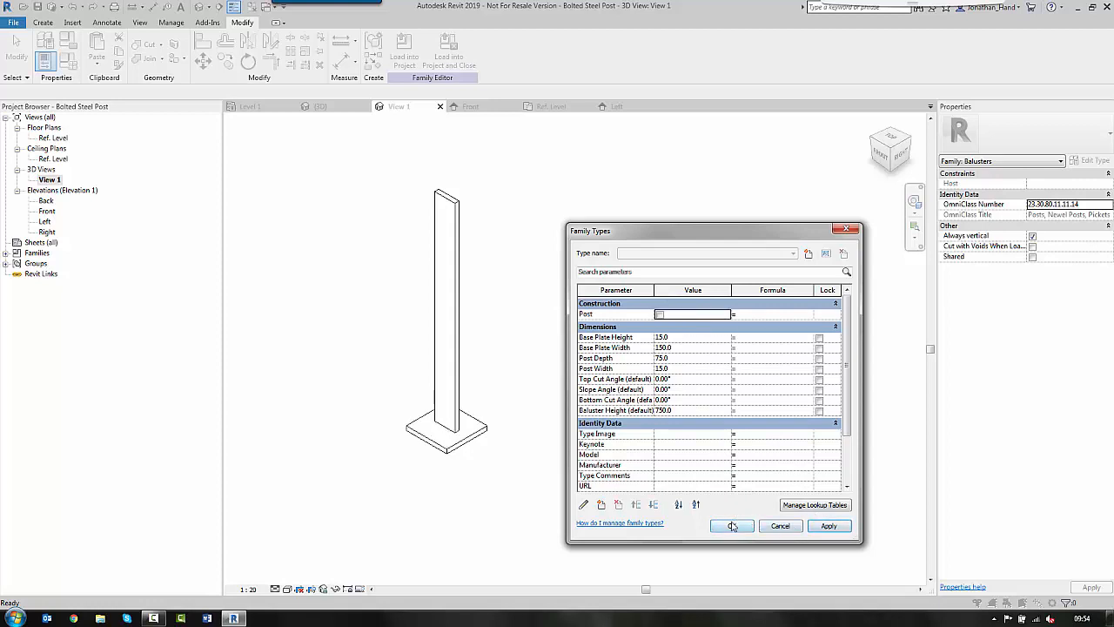
left_click(733, 525)
- In the Ref. Level plan, draw a short horizontal and a short vertical reference plane crossing inside the base plate's upper-left corner
double_click(54, 138)
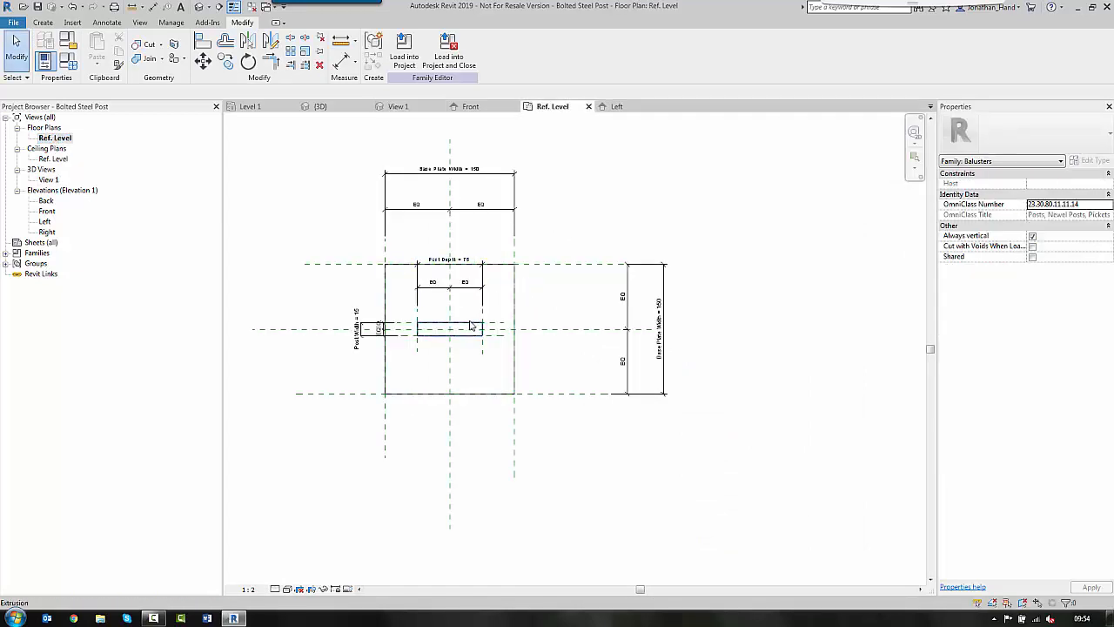
scroll(475, 329, "up", 2)
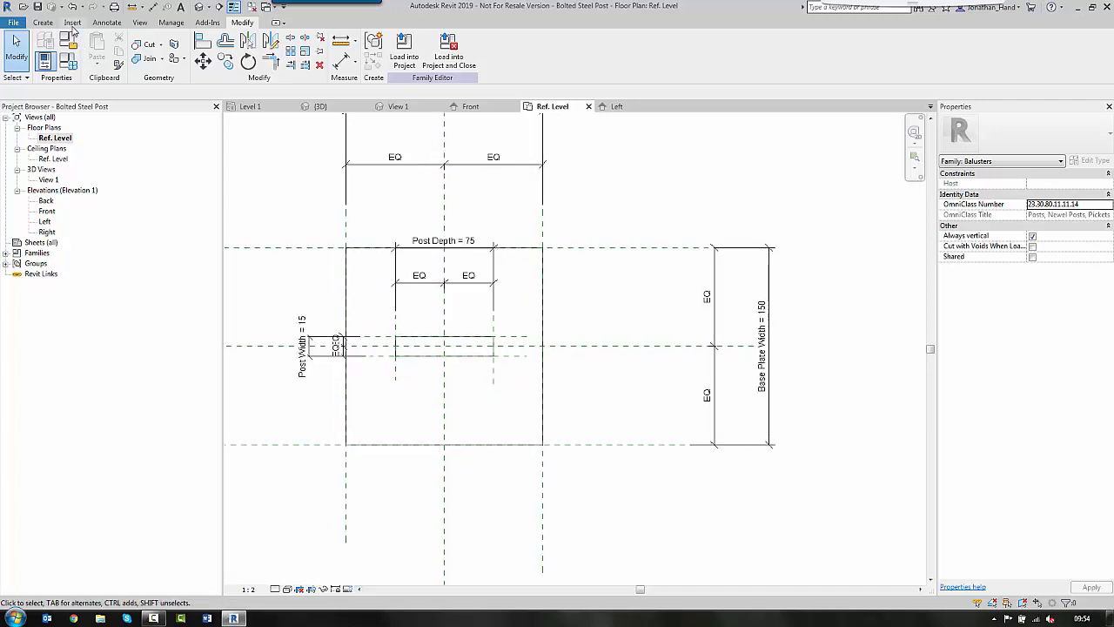
left_click(45, 24)
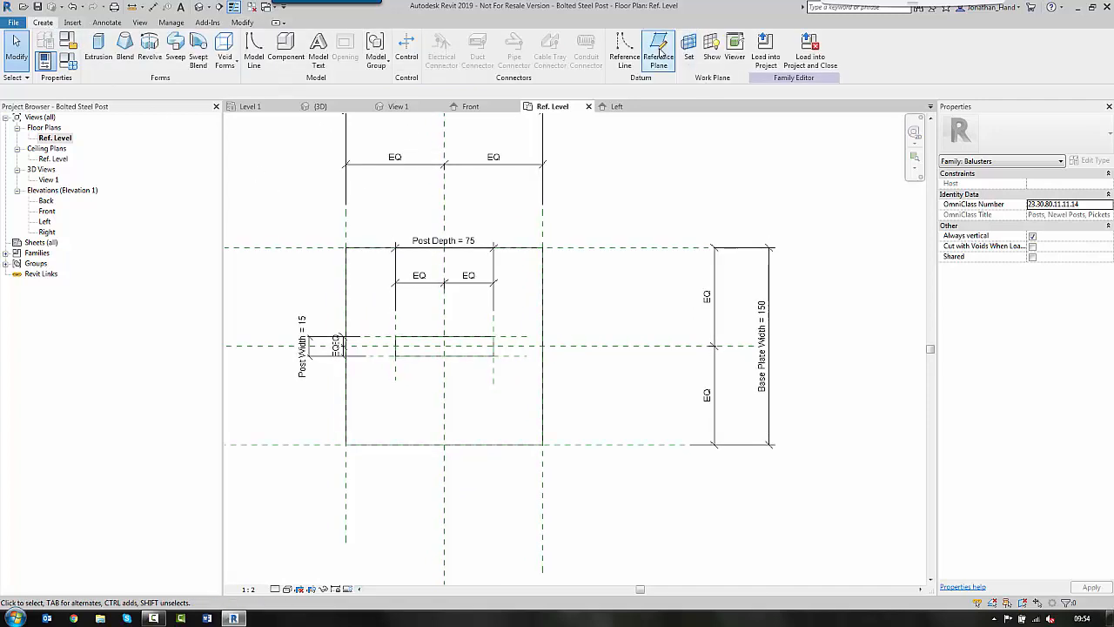
left_click(659, 52)
scroll(348, 262, "up", 3)
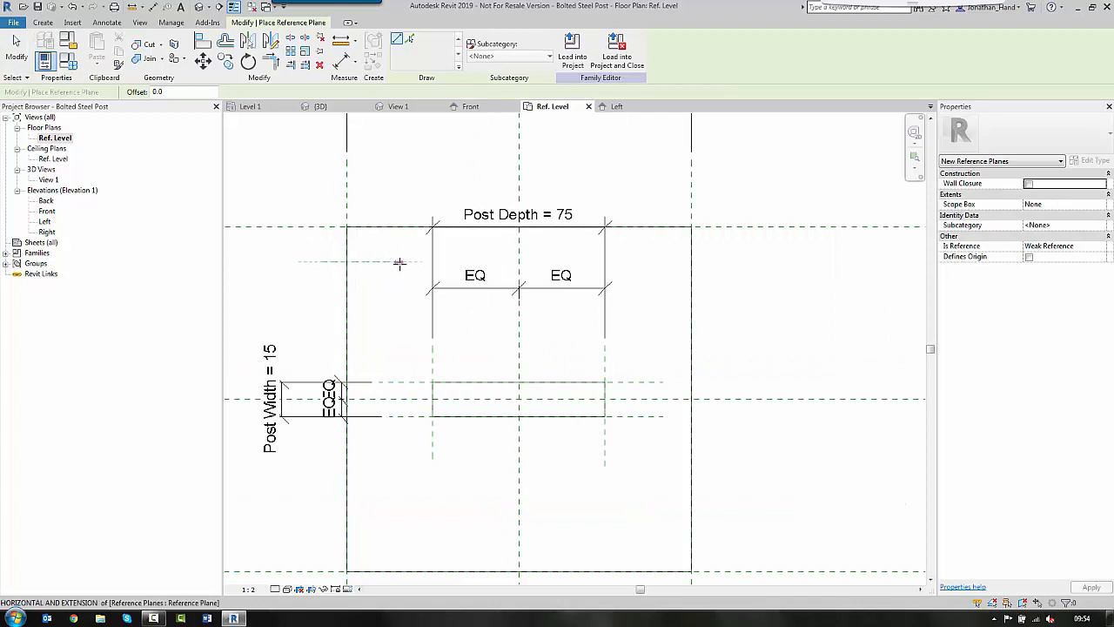
left_click(387, 200)
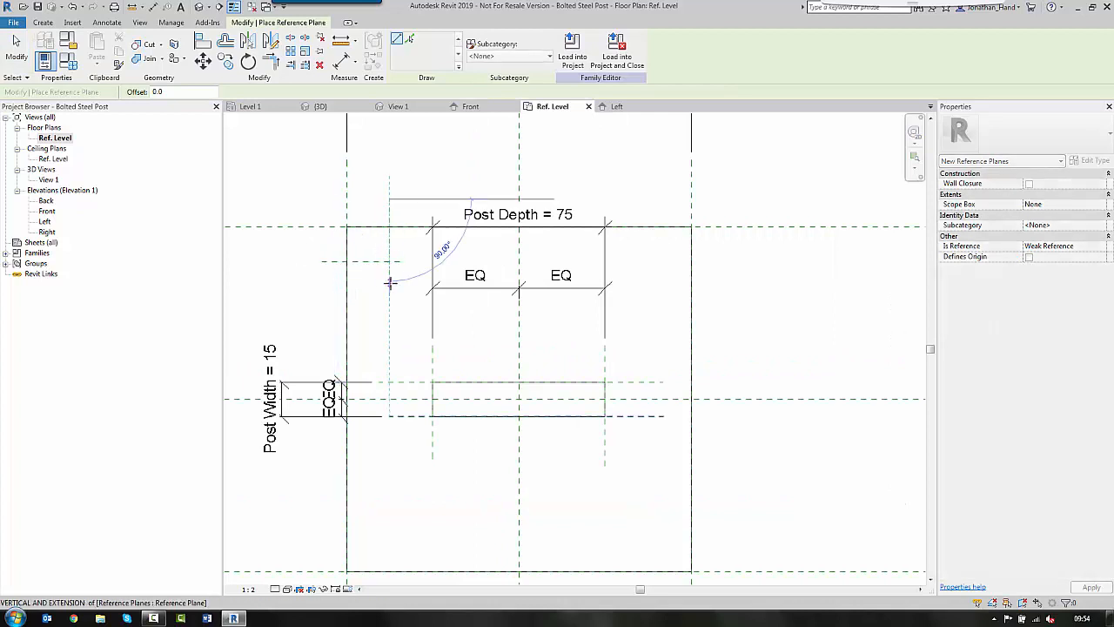
left_click(387, 282)
left_click(329, 265)
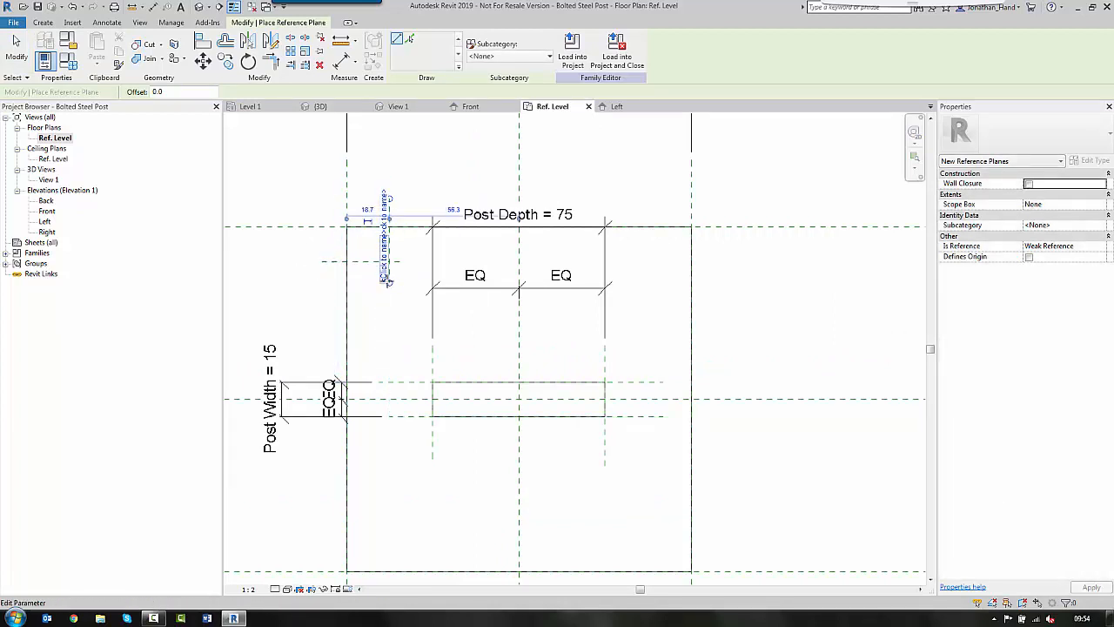
key("Escape")
key("Escape")
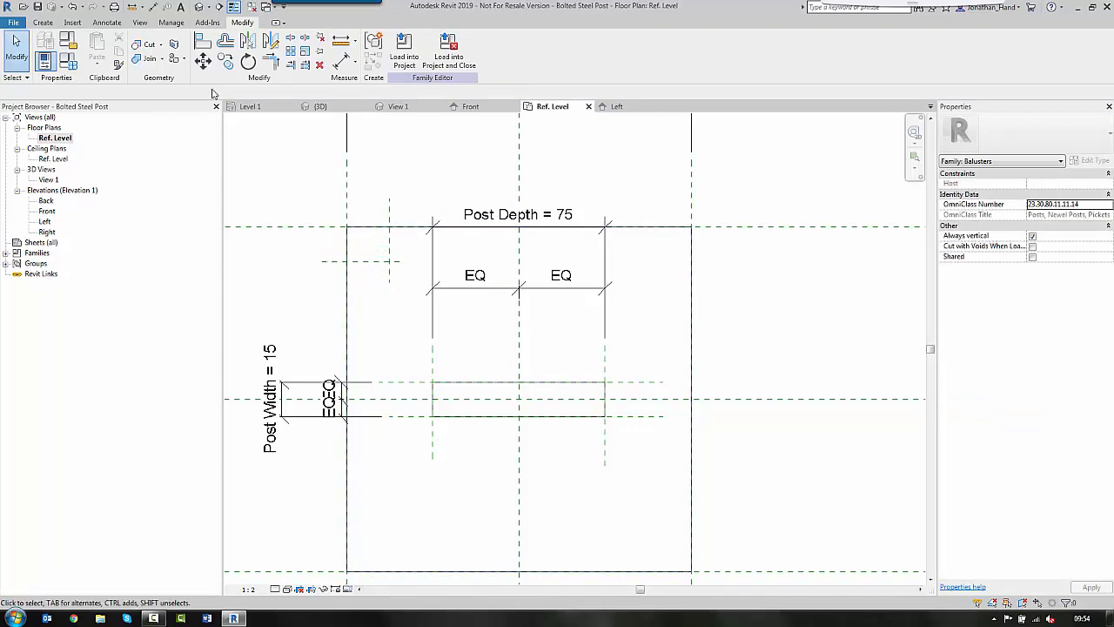
- Place aligned dimensions from the base plate's left and upper reference planes to the two short corner reference planes
left_click(107, 22)
left_click(48, 47)
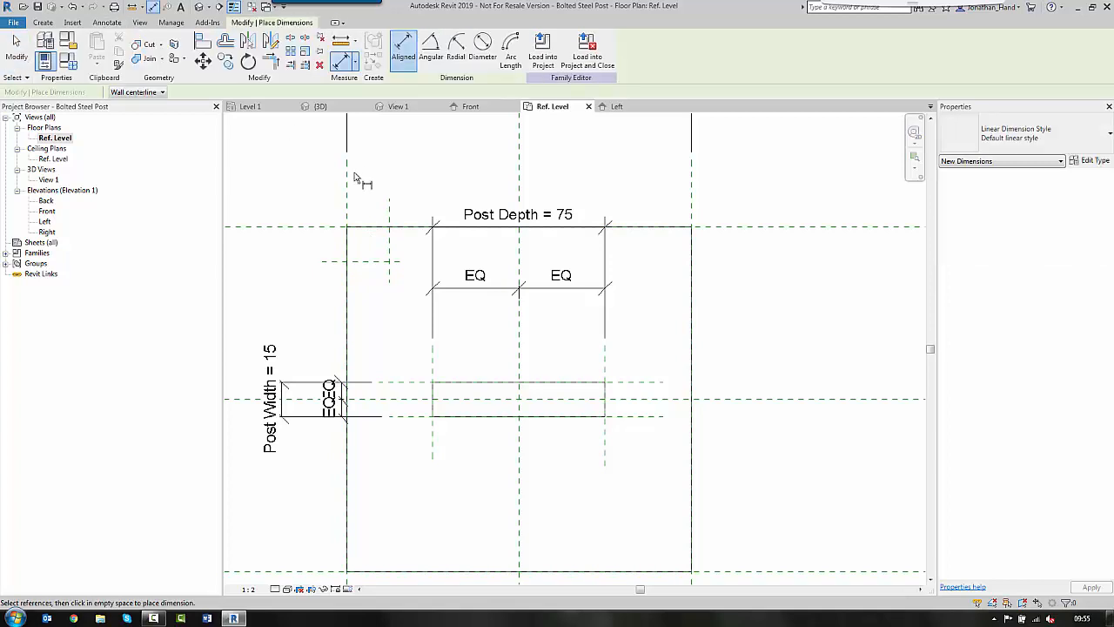
left_click(349, 209)
left_click(389, 214)
left_click(396, 165)
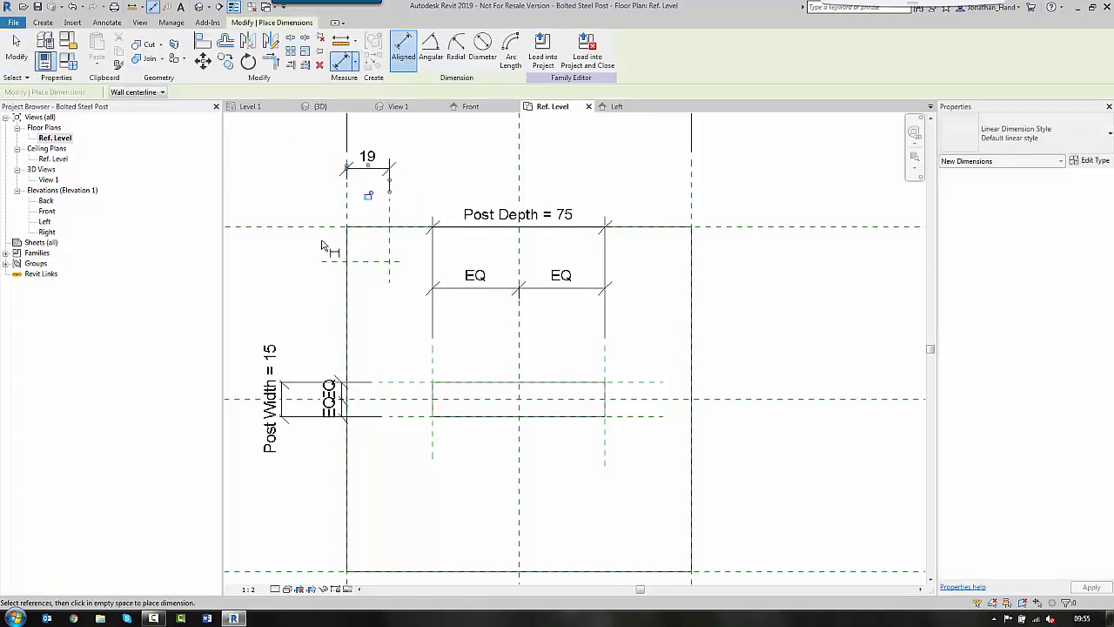
left_click(323, 229)
left_click(323, 261)
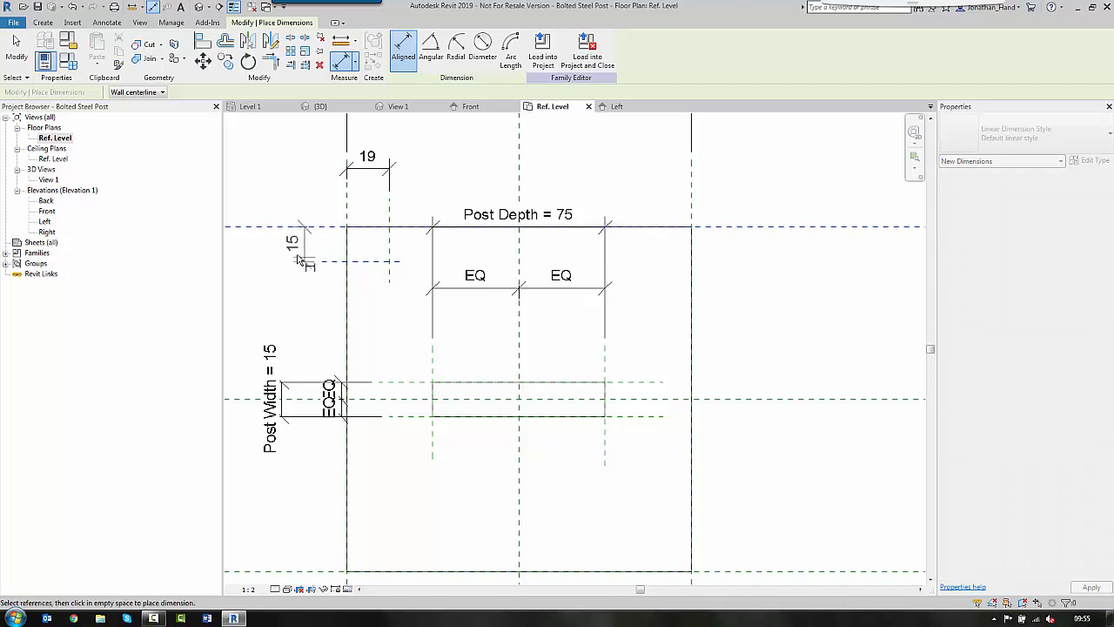
left_click(287, 244)
key("Escape")
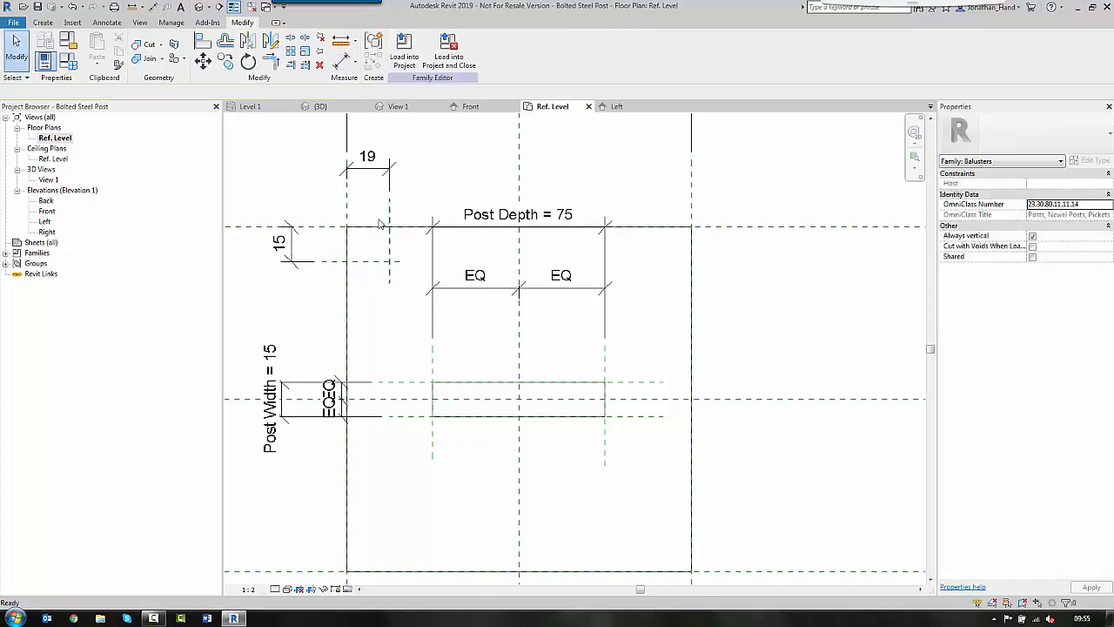
- Label both corner offset dimensions with one new family type parameter named "Anchor Distance"
left_click(288, 244)
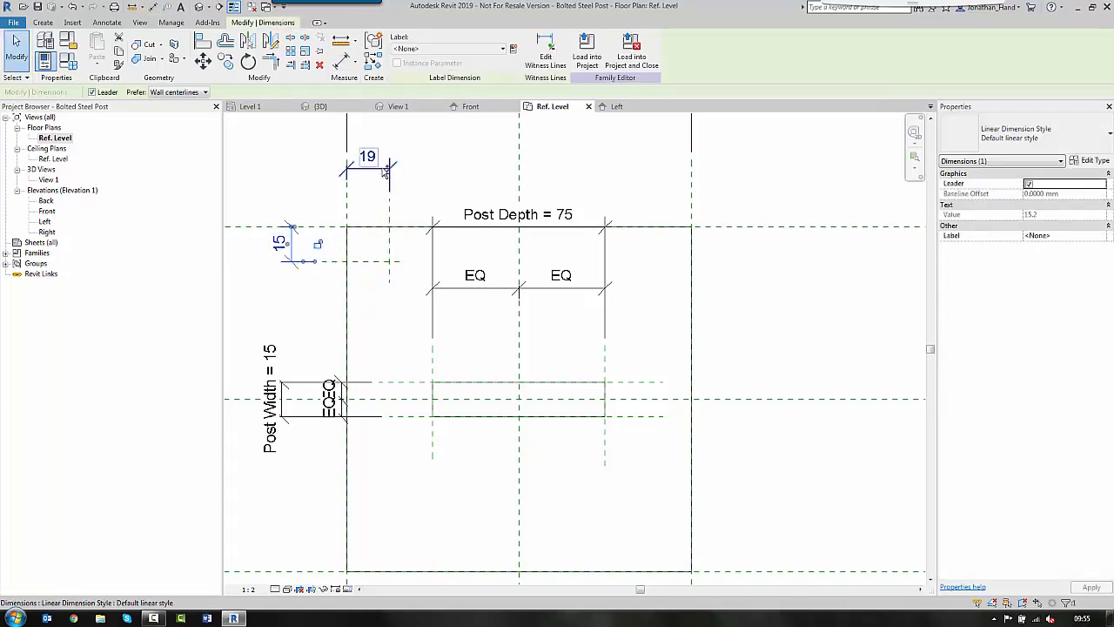
left_click(385, 172, "ctrl")
left_click(513, 49)
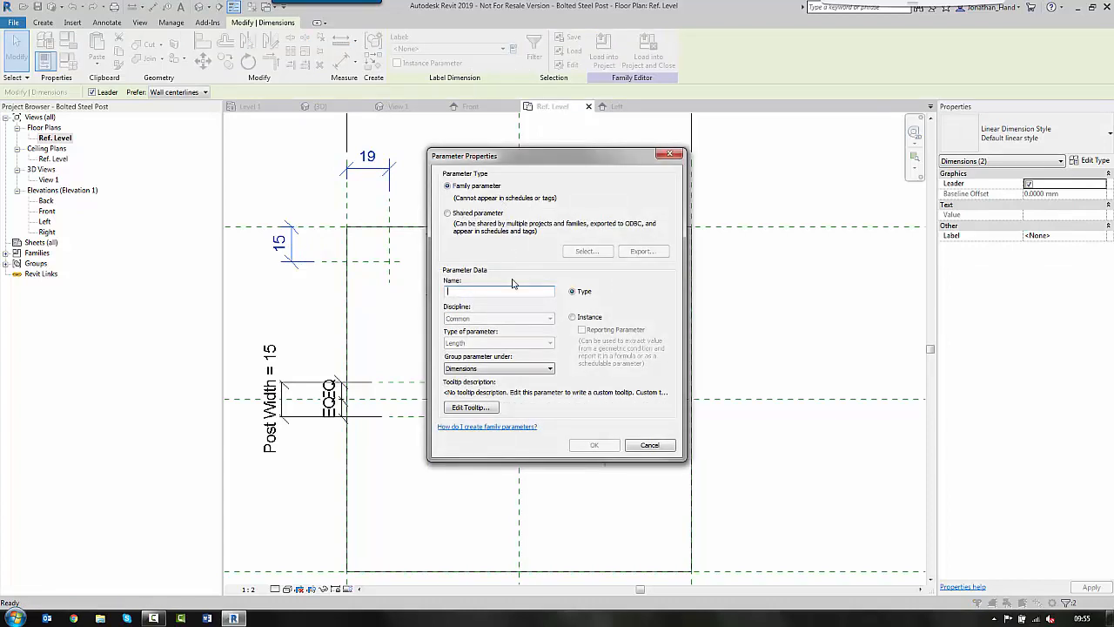
type("Anchor Distance")
left_click(616, 446)
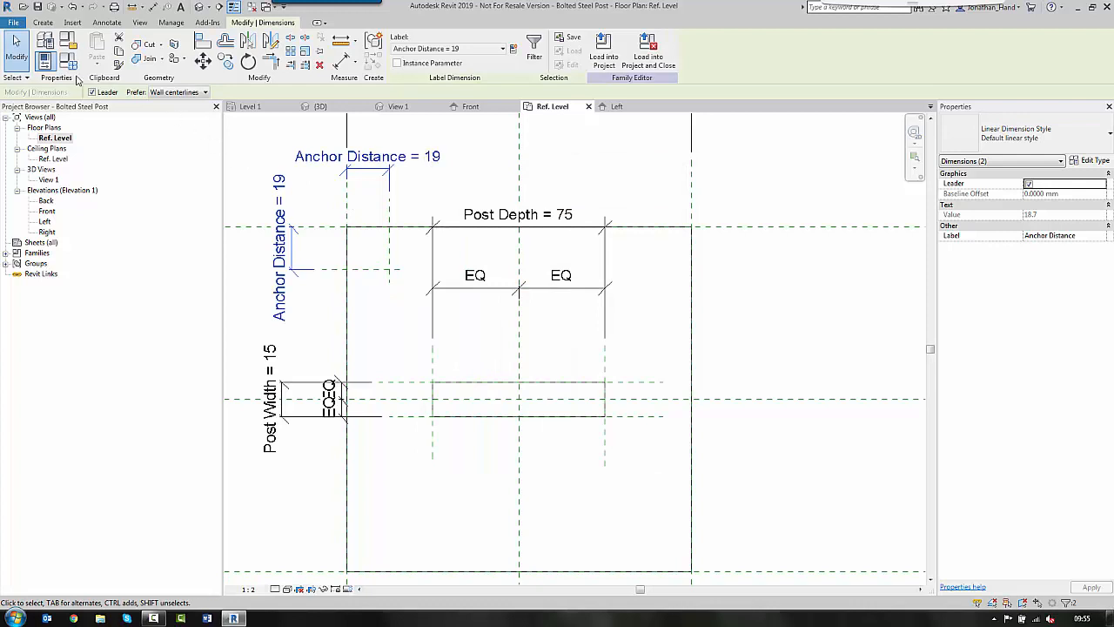
- Set the Anchor Distance parameter to 25 in the family types
left_click(68, 61)
left_click(687, 339)
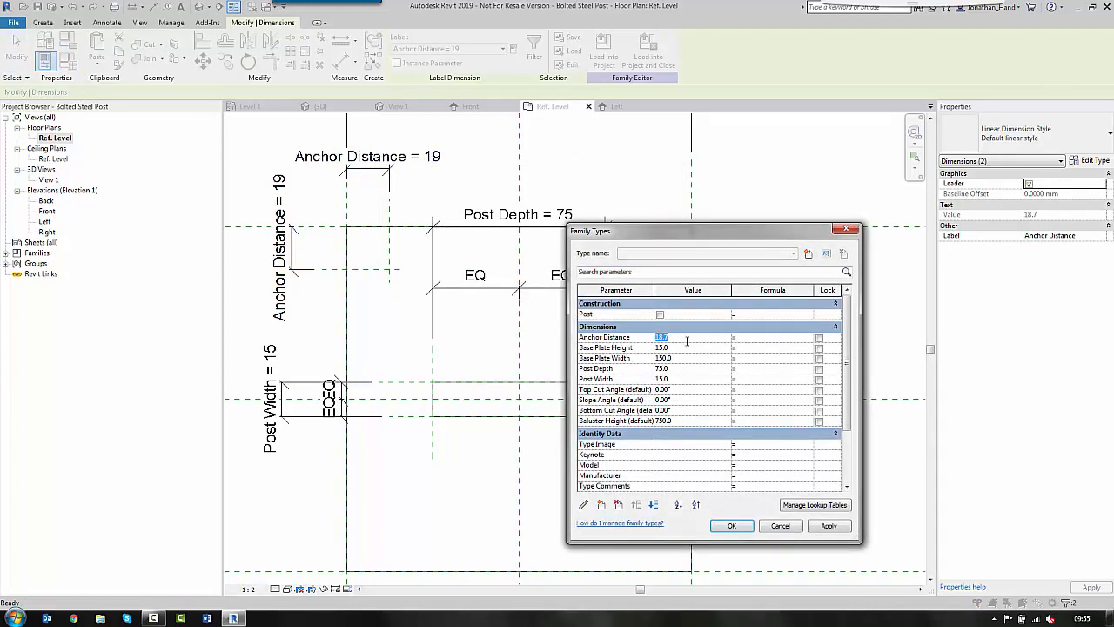
left_click(827, 526)
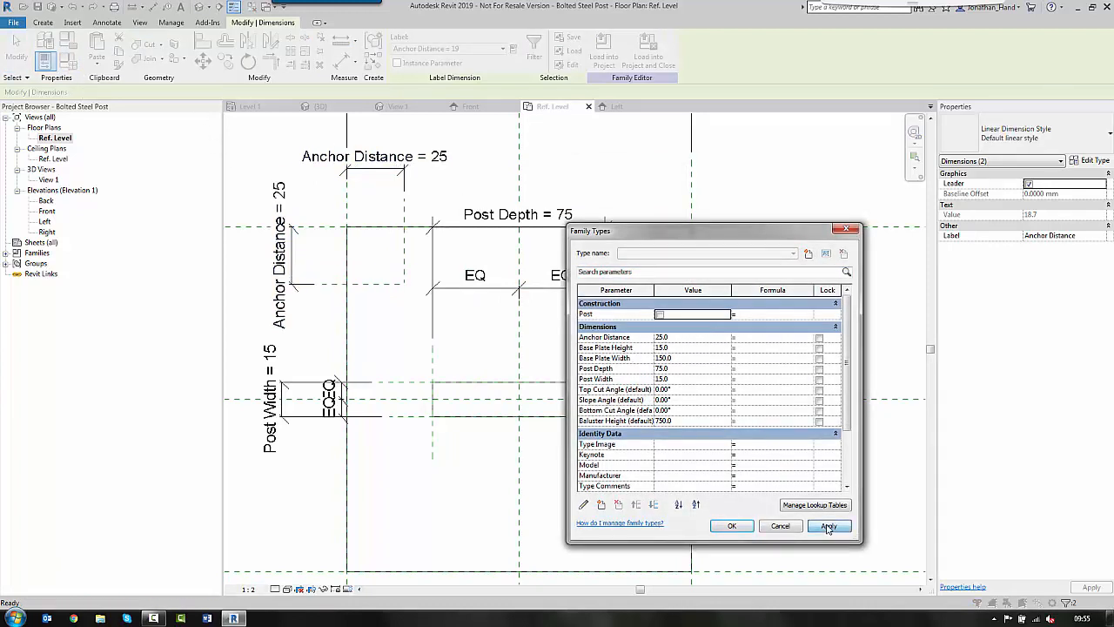
left_click(733, 526)
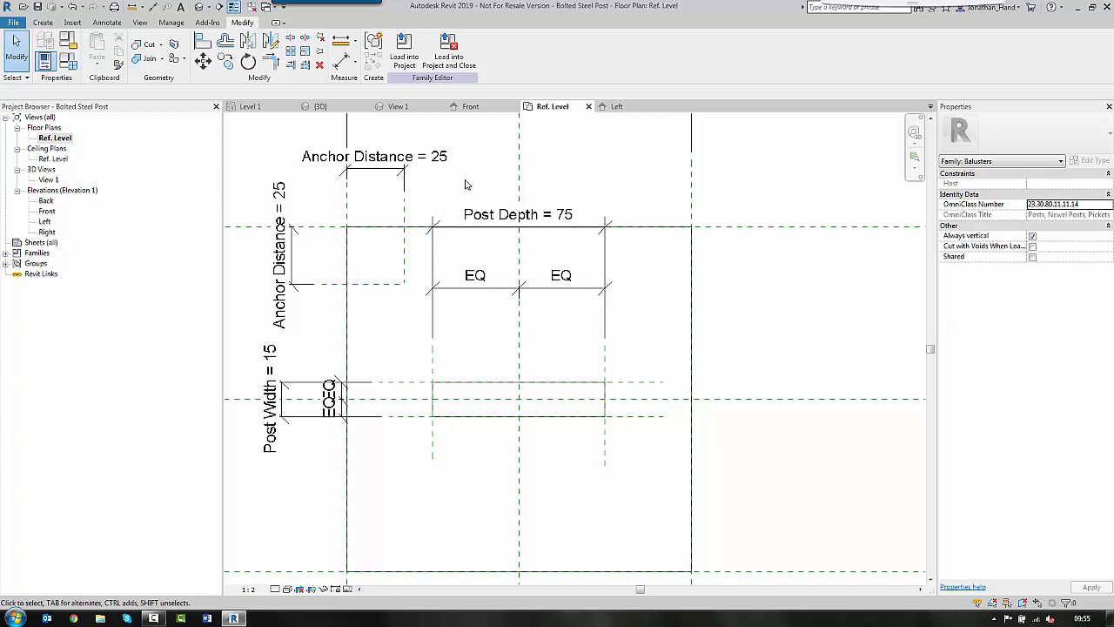
- Mirror a copy of the two short corner reference planes about the Center (Left/Right) reference plane
middle_click_drag(487, 189, 502, 220)
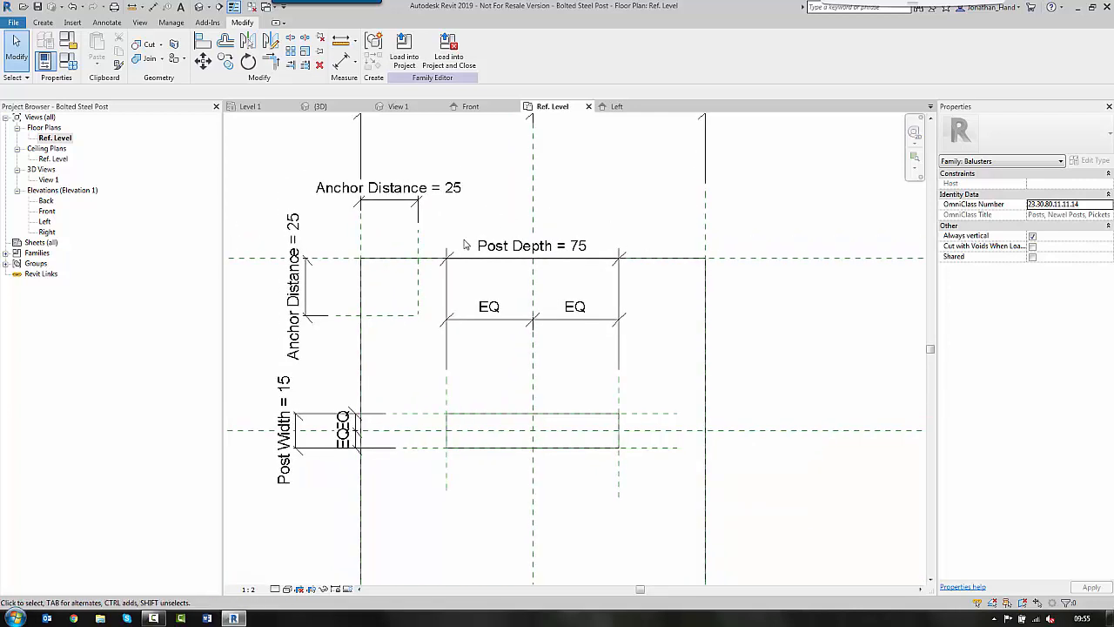
left_click(386, 317)
left_click(478, 258, "ctrl")
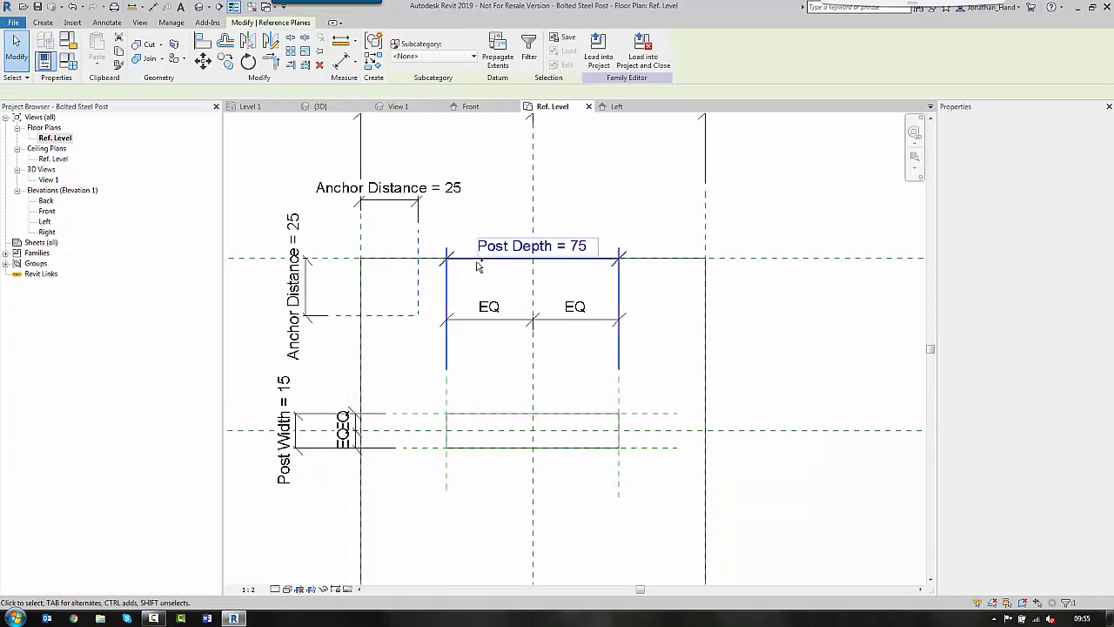
left_click(249, 41)
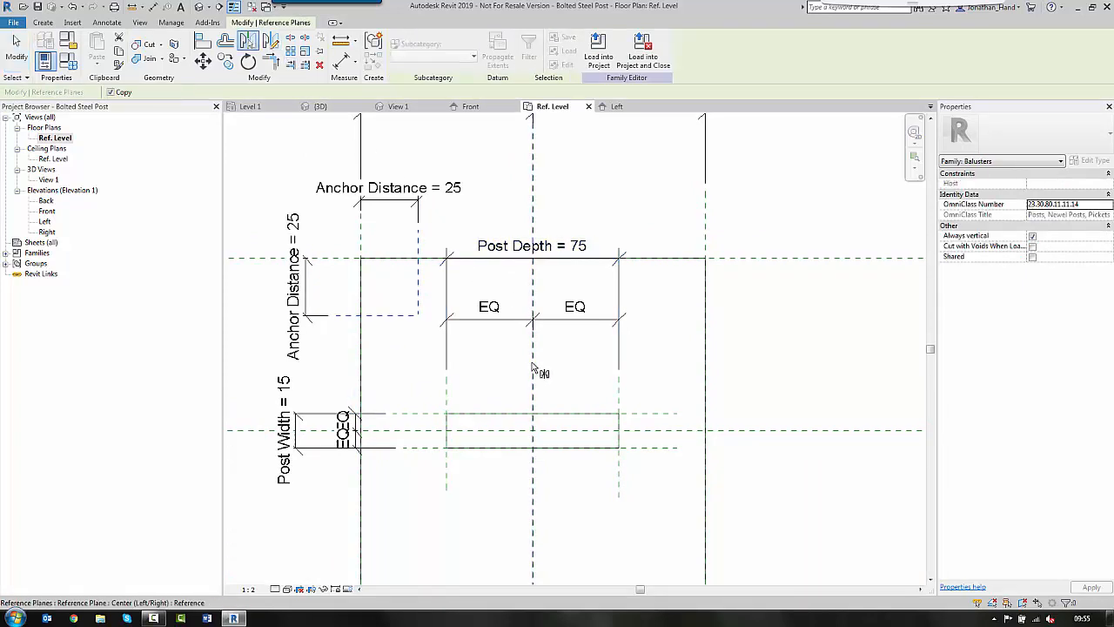
left_click(534, 367)
scroll(561, 367, "down", 1)
key("Escape")
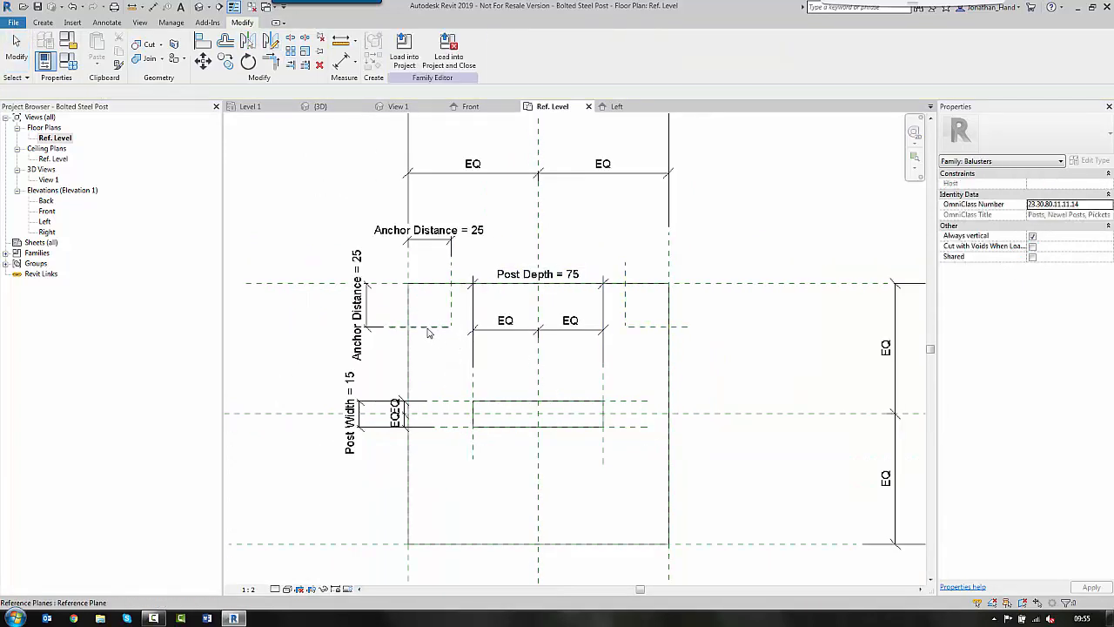
- Mirror copies of all four short anchor reference planes about the horizontal centre reference plane to the base plate's lower corners
left_click(427, 328)
left_click(451, 301, "ctrl")
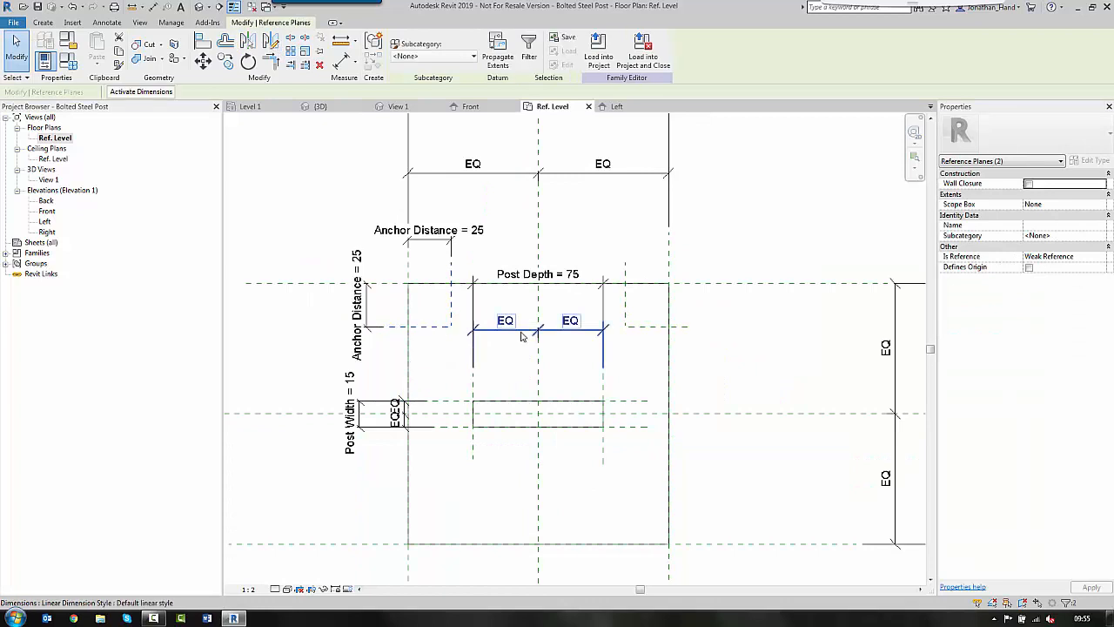
left_click(625, 312, "ctrl")
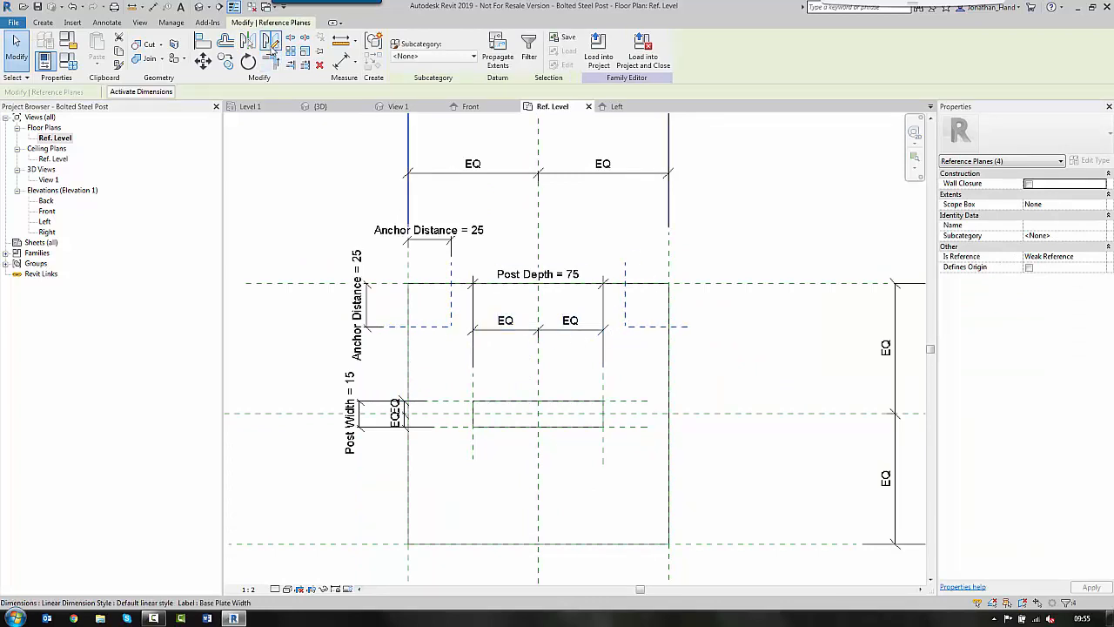
left_click(248, 42)
left_click(487, 414)
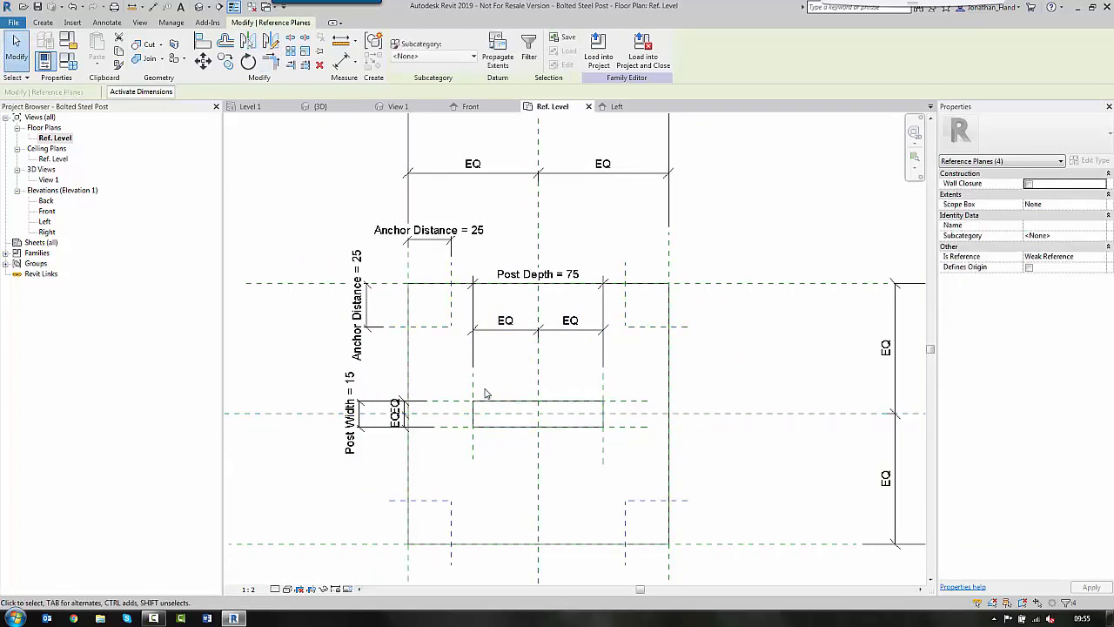
- Add aligned dimensions between the base plate's edges and the anchor reference planes at its lower-left corner, one vertical and one horizontal
key("Escape")
left_click(103, 25)
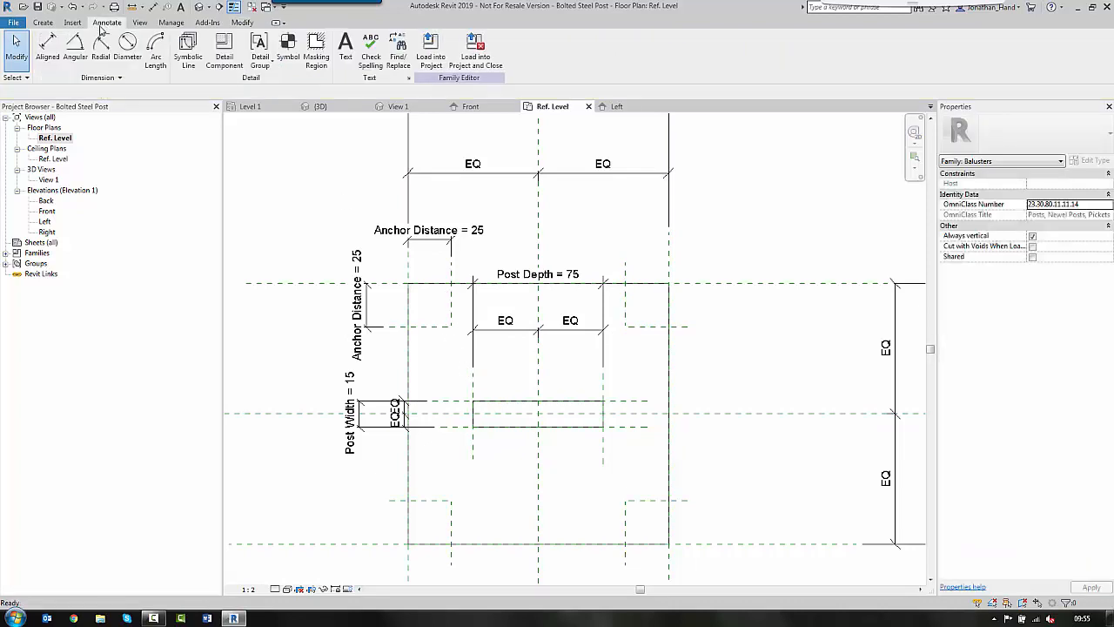
left_click(48, 44)
left_click(391, 545)
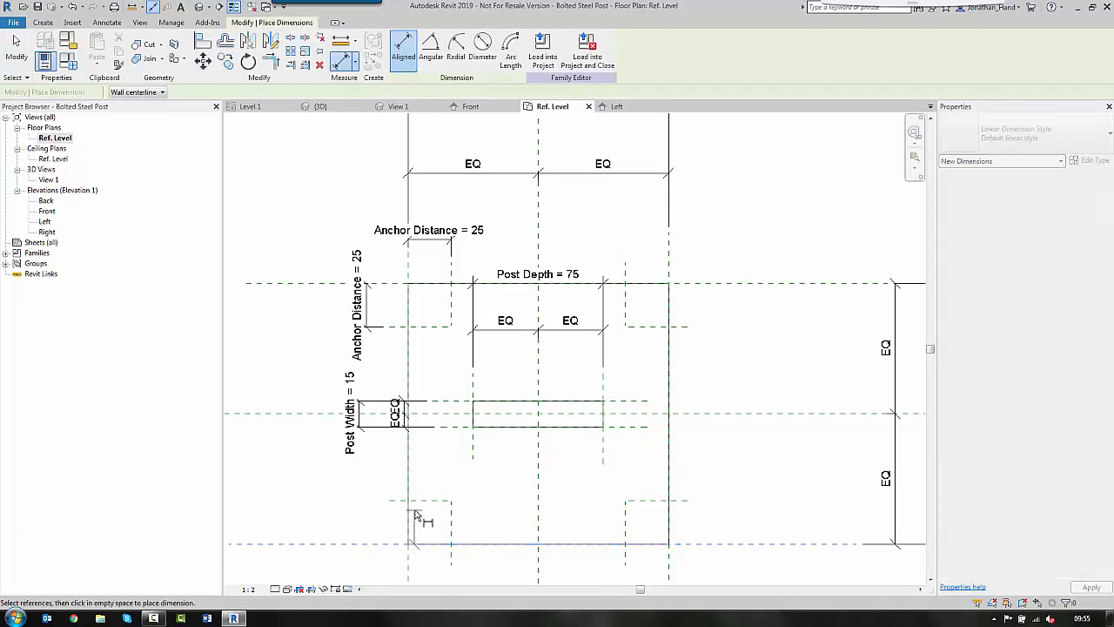
left_click(386, 503)
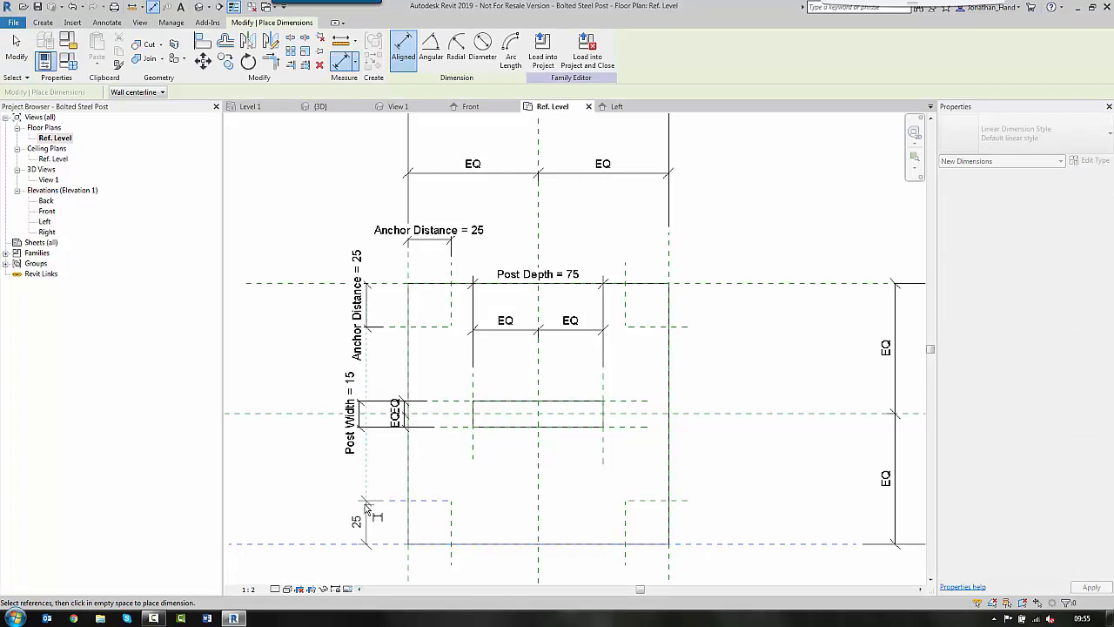
left_click(366, 509)
left_click(408, 564)
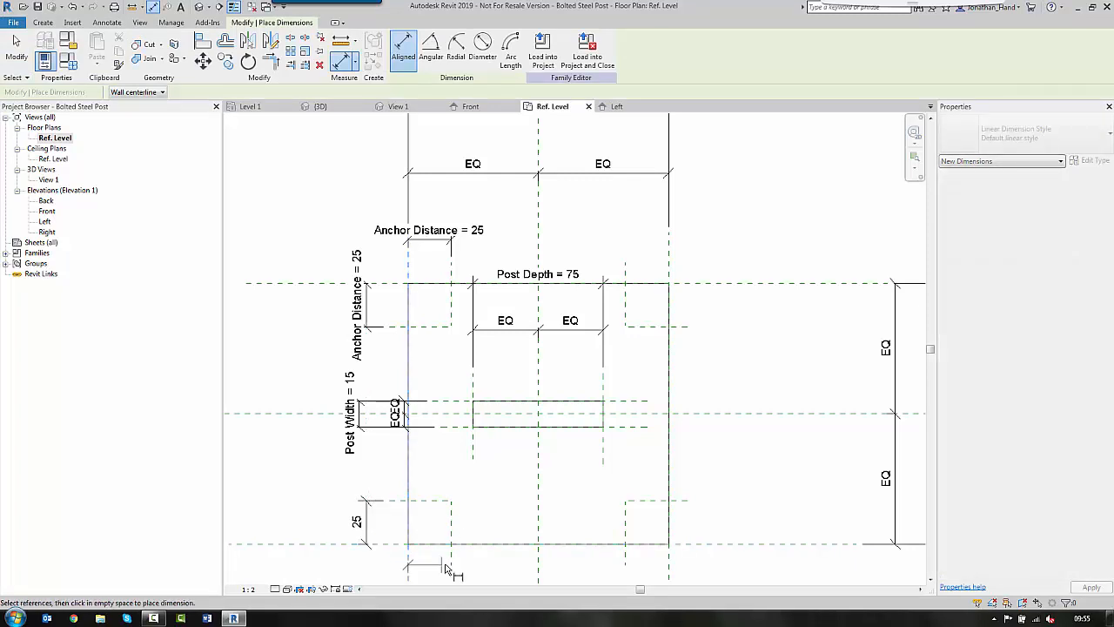
left_click(451, 566)
scroll(461, 527, "down", 2)
left_click(477, 515)
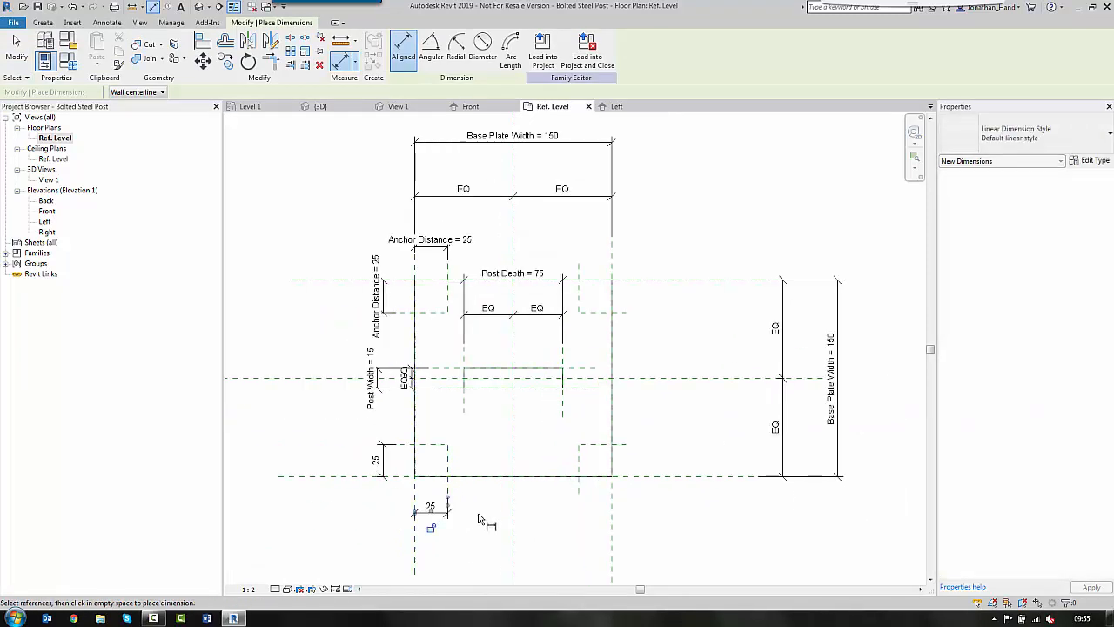
- Dimension the lower-right anchor reference planes horizontally and vertically from the base plate's adjacent edges
left_click(579, 494)
left_click(609, 497)
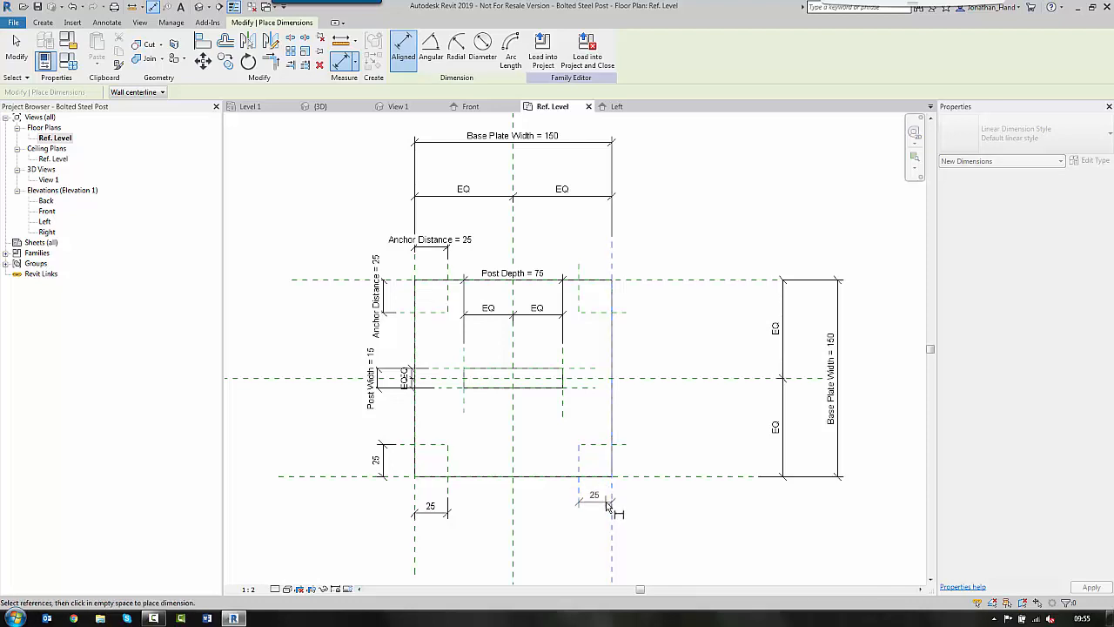
left_click(605, 515)
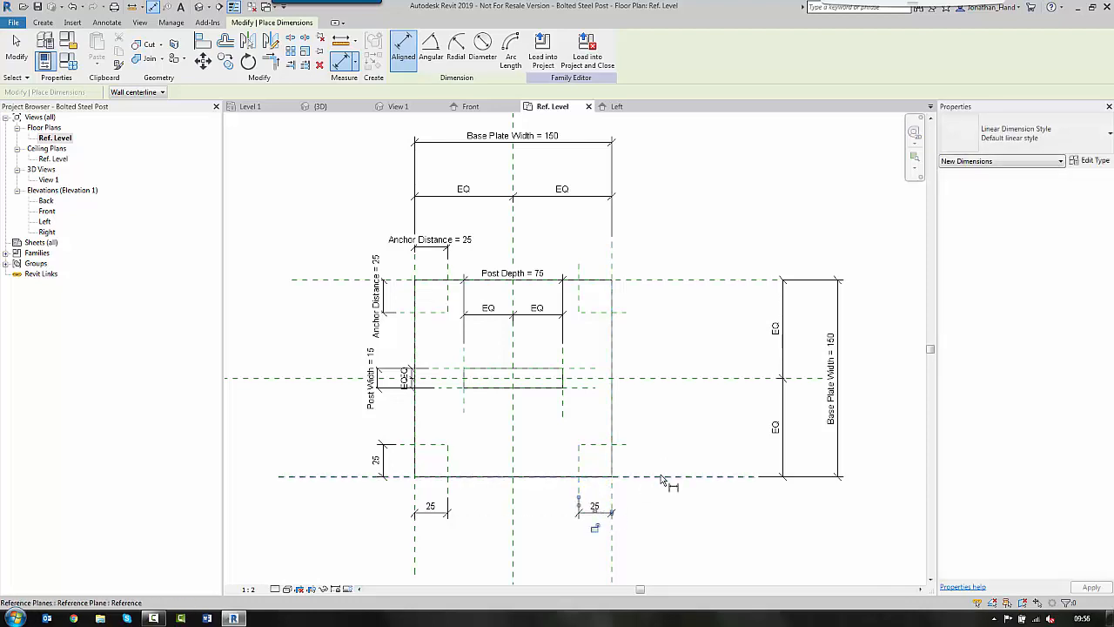
left_click(625, 476)
left_click(652, 453)
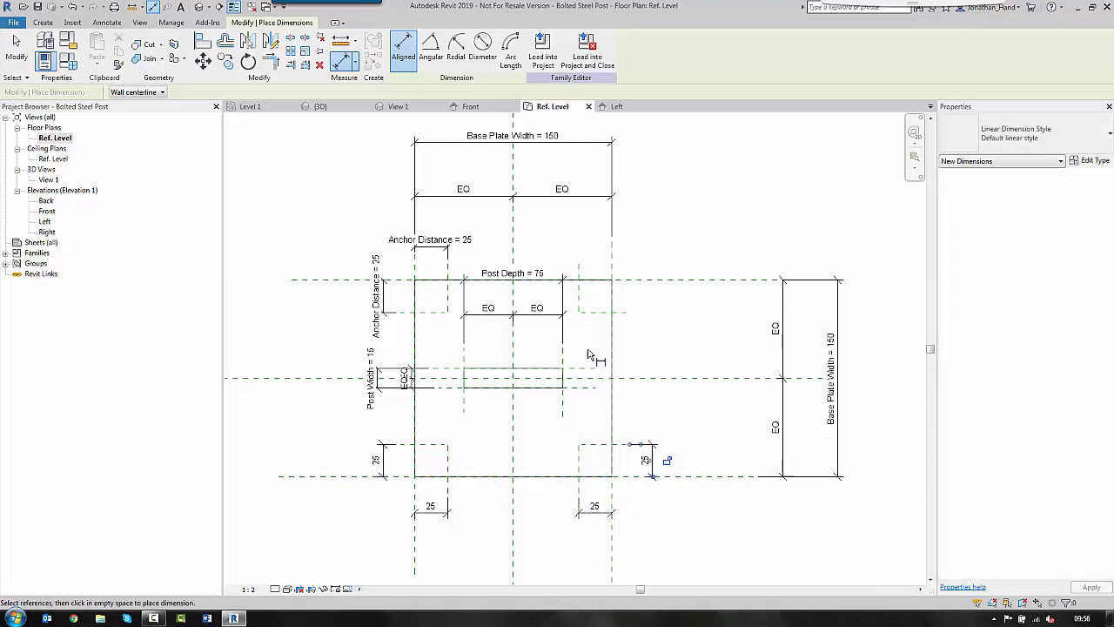
- Dimension the upper-right anchor reference planes vertically and horizontally from the base plate's edges, and finish dimensioning
left_click(629, 312)
left_click(632, 280)
left_click(663, 296)
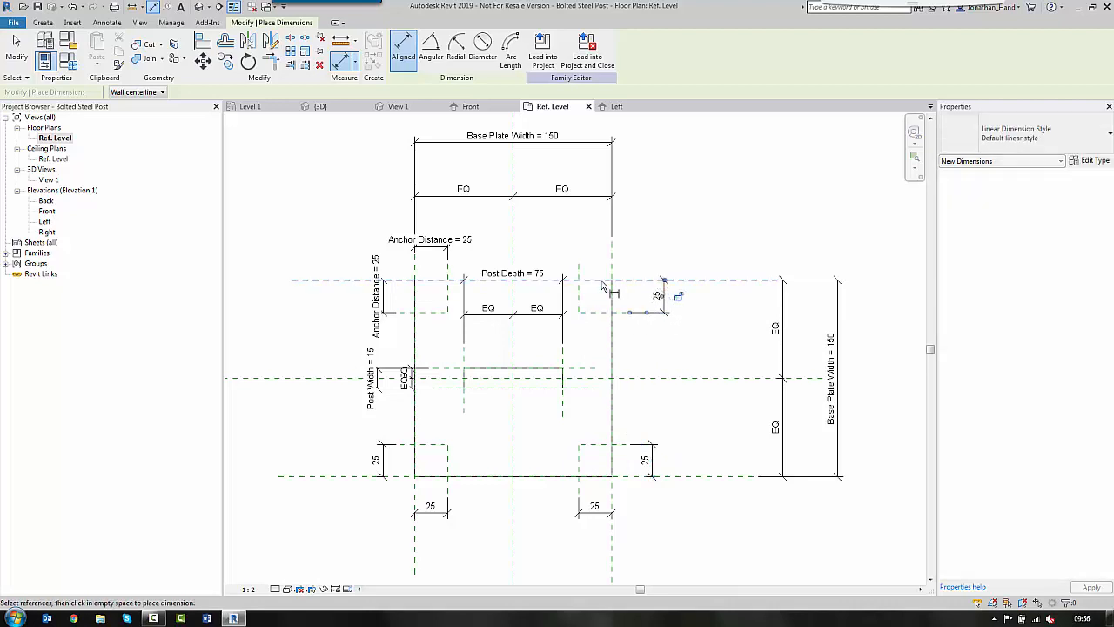
left_click(577, 296)
left_click(612, 261)
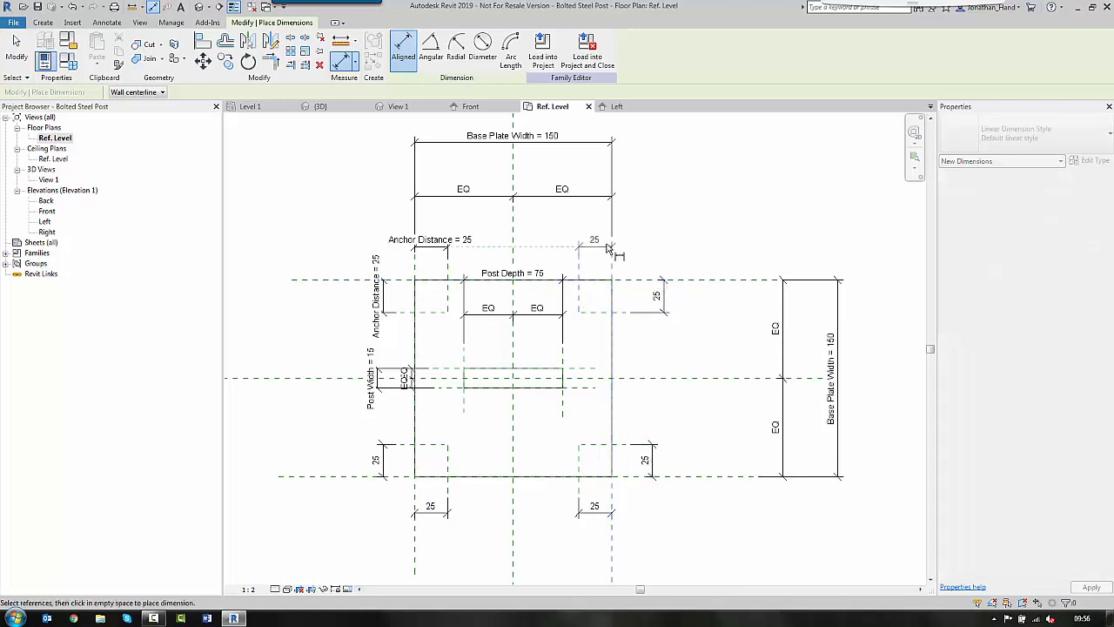
left_click(607, 248)
key("Escape")
key("Escape")
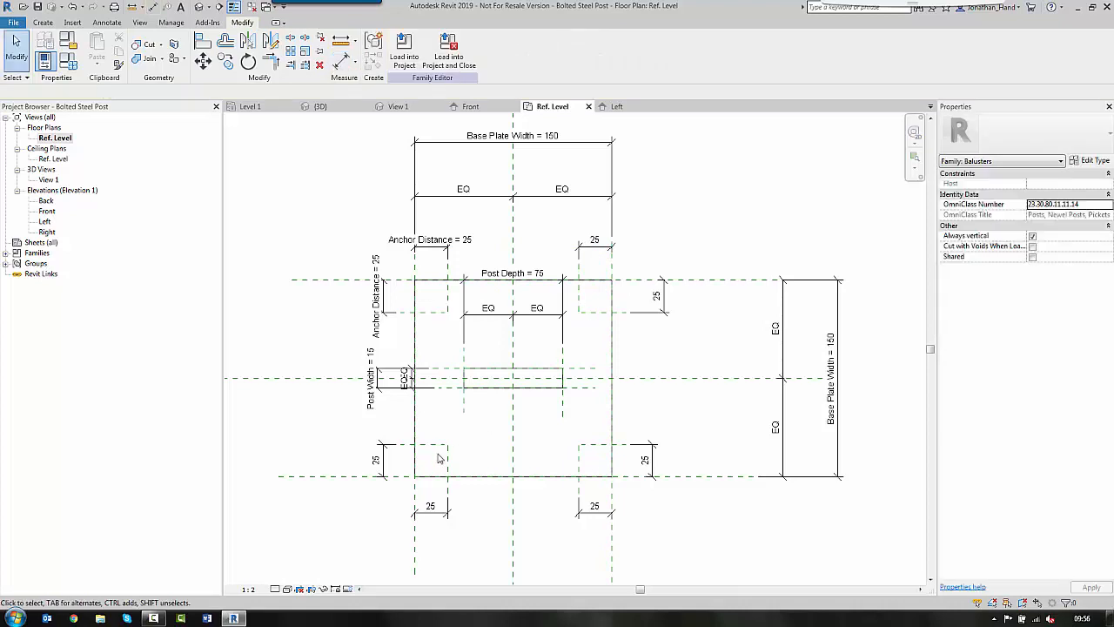
- Label the six new corner dimensions with the Anchor Distance parameter
left_click(380, 458)
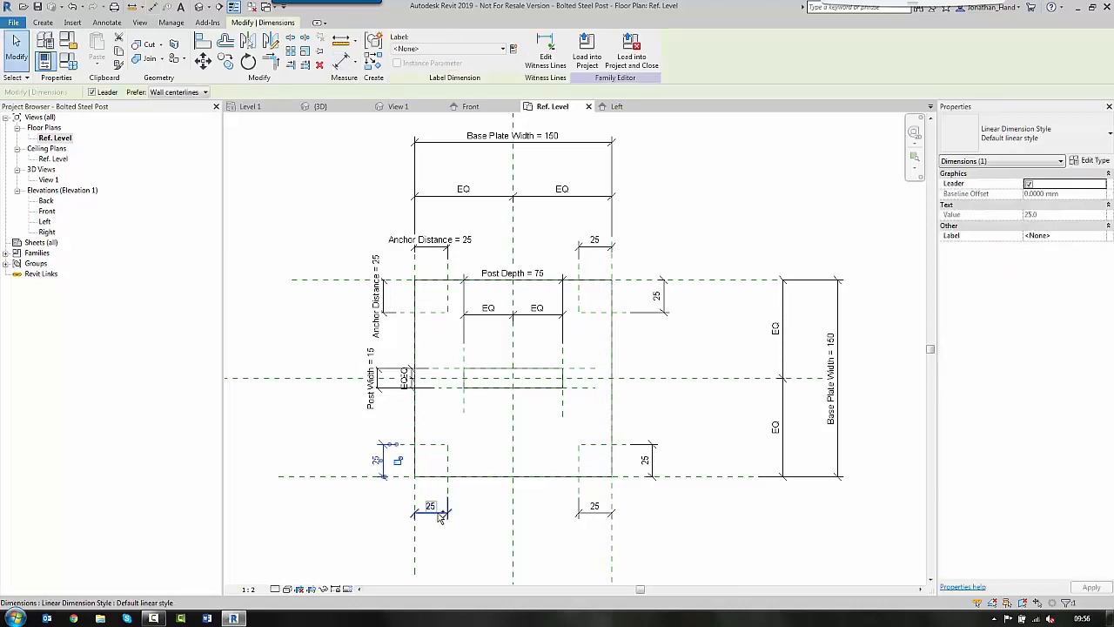
left_click(436, 512, "ctrl")
left_click(597, 513, "ctrl")
left_click(651, 458, "ctrl")
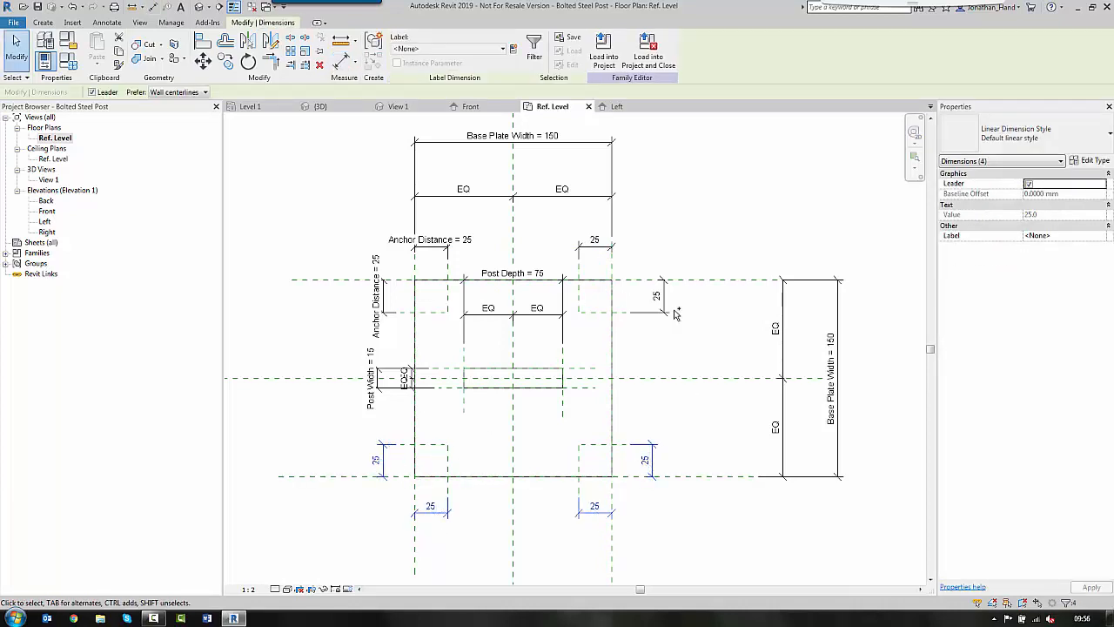
left_click(463, 49)
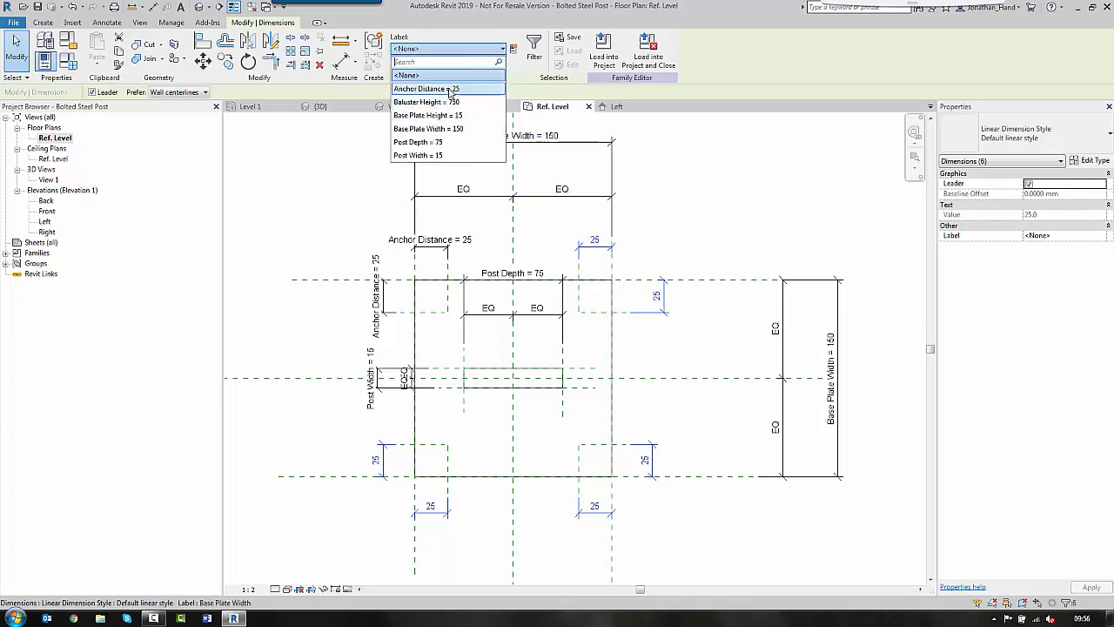
left_click(426, 88)
left_click(424, 318)
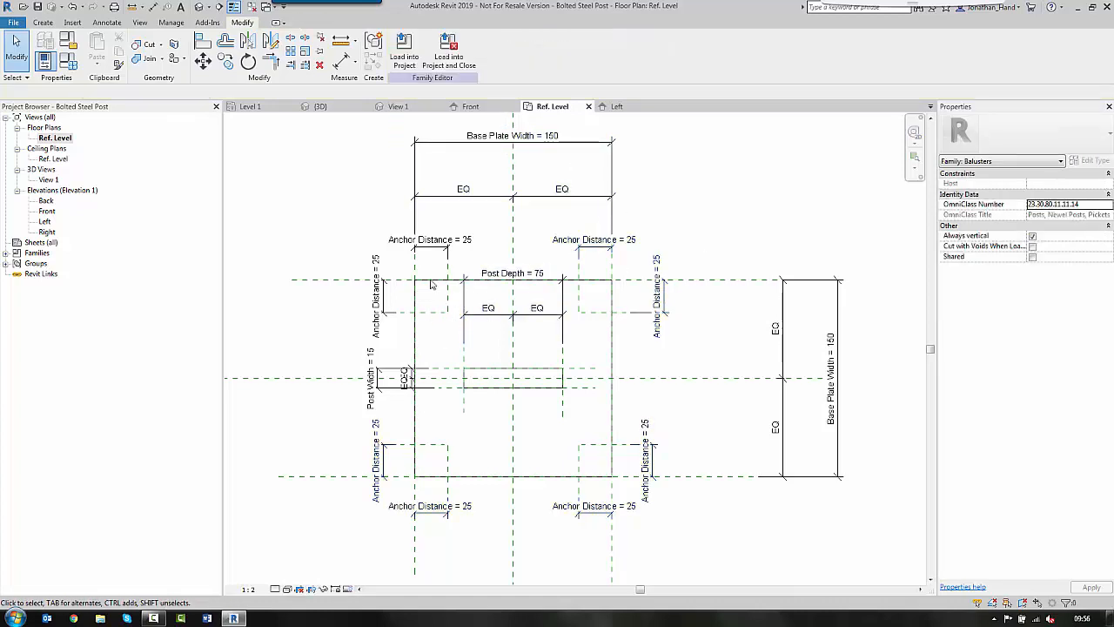
- In the Left elevation, draw three horizontal reference planes above the base plate, the lowest about 1.8 mm up, with gaps of about 8.8 and 7.6 mm
double_click(45, 222)
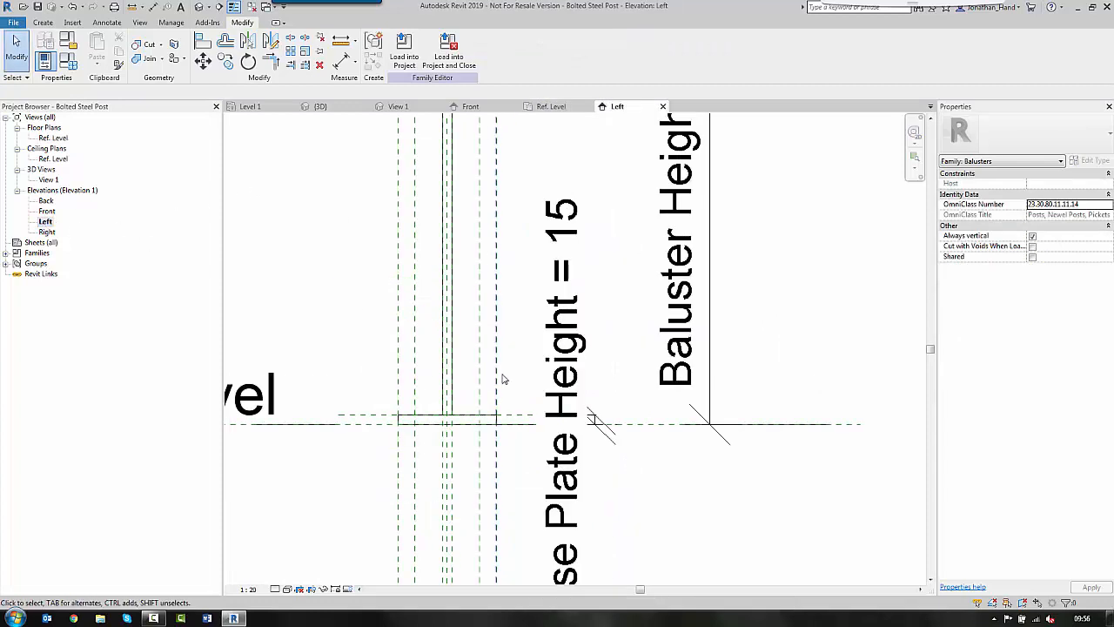
scroll(505, 378, "up", 5)
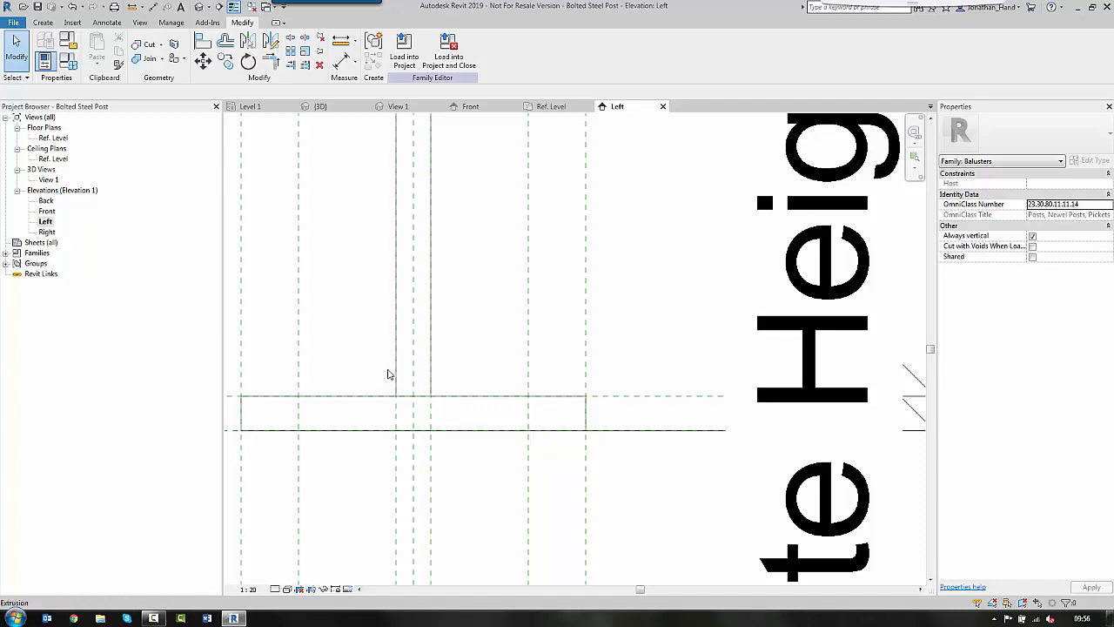
scroll(386, 373, "down", 1)
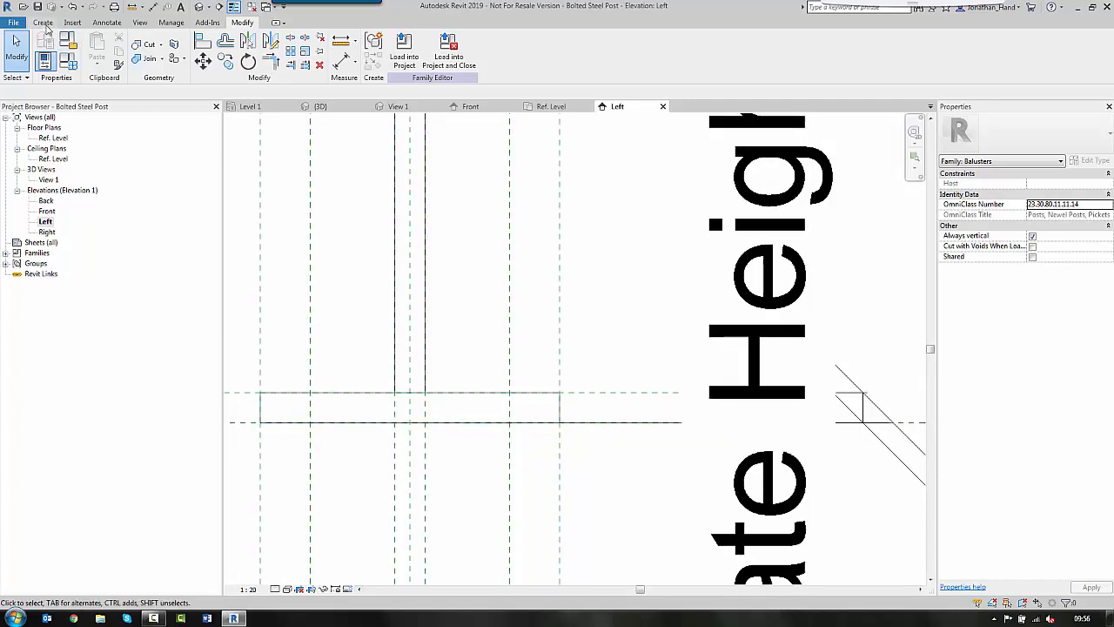
left_click(45, 24)
left_click(657, 51)
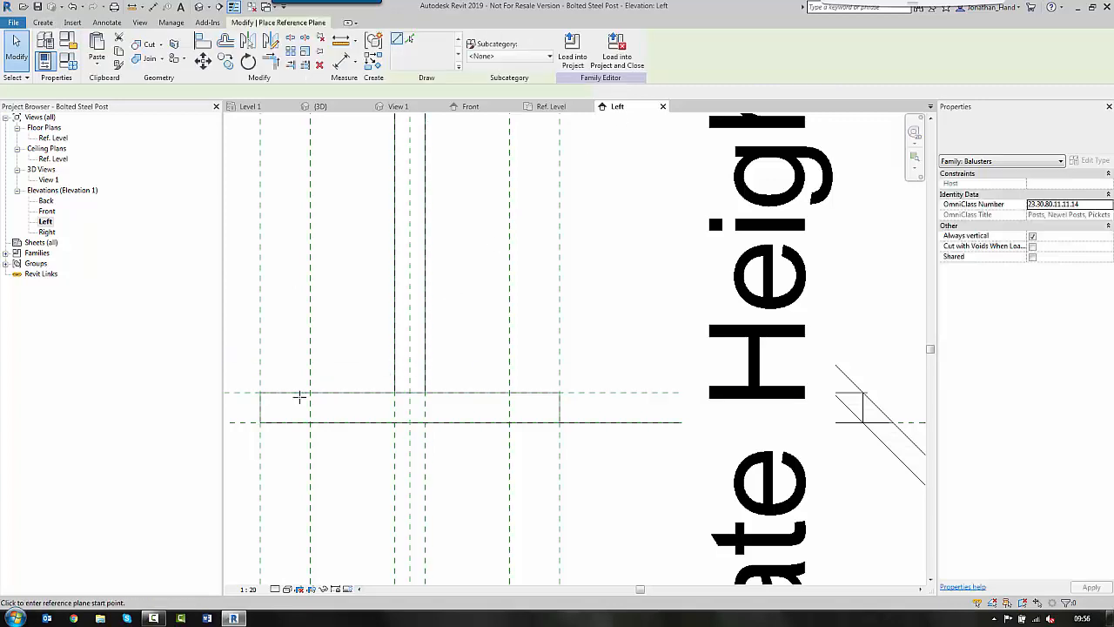
scroll(292, 392, "up", 2)
left_click(272, 383)
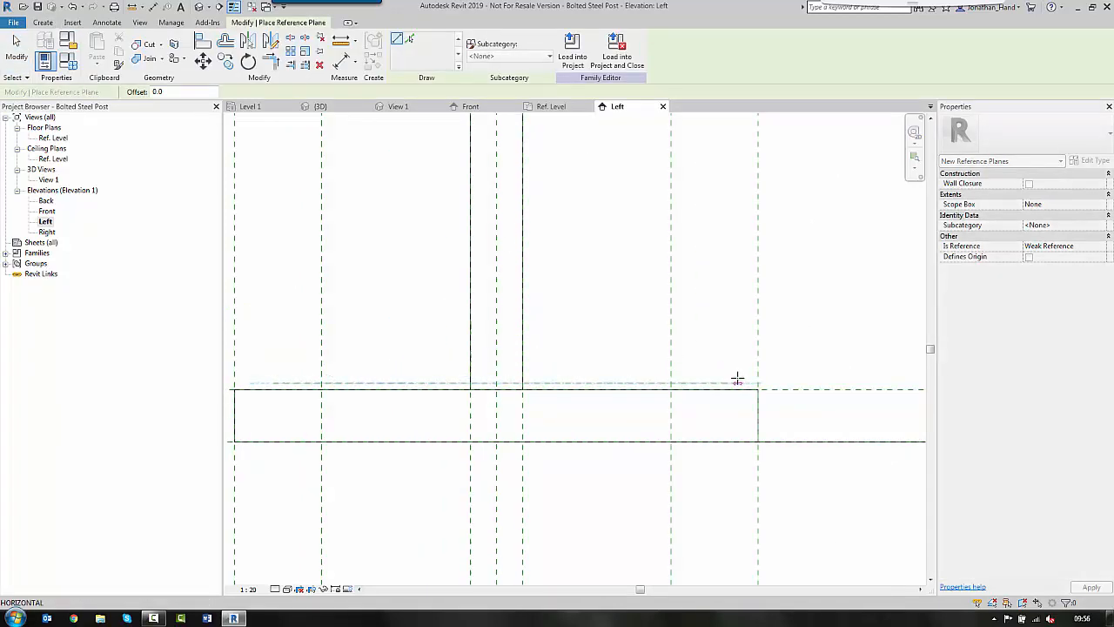
left_click(736, 383)
left_click(286, 352)
left_click(744, 351)
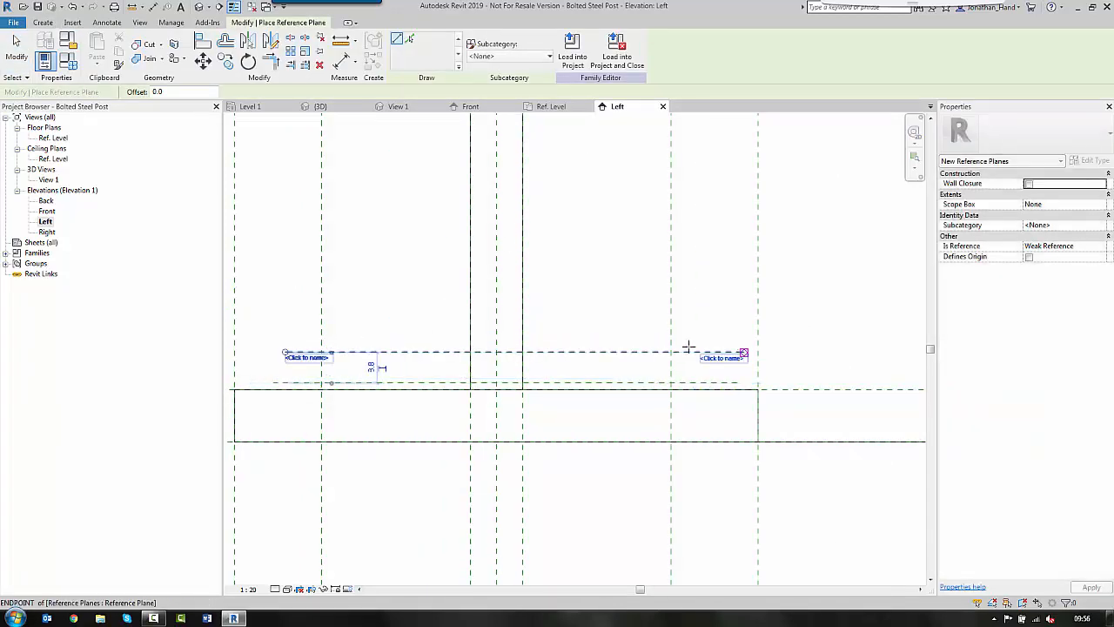
left_click(298, 324)
left_click(717, 324)
key("Escape")
key("Escape")
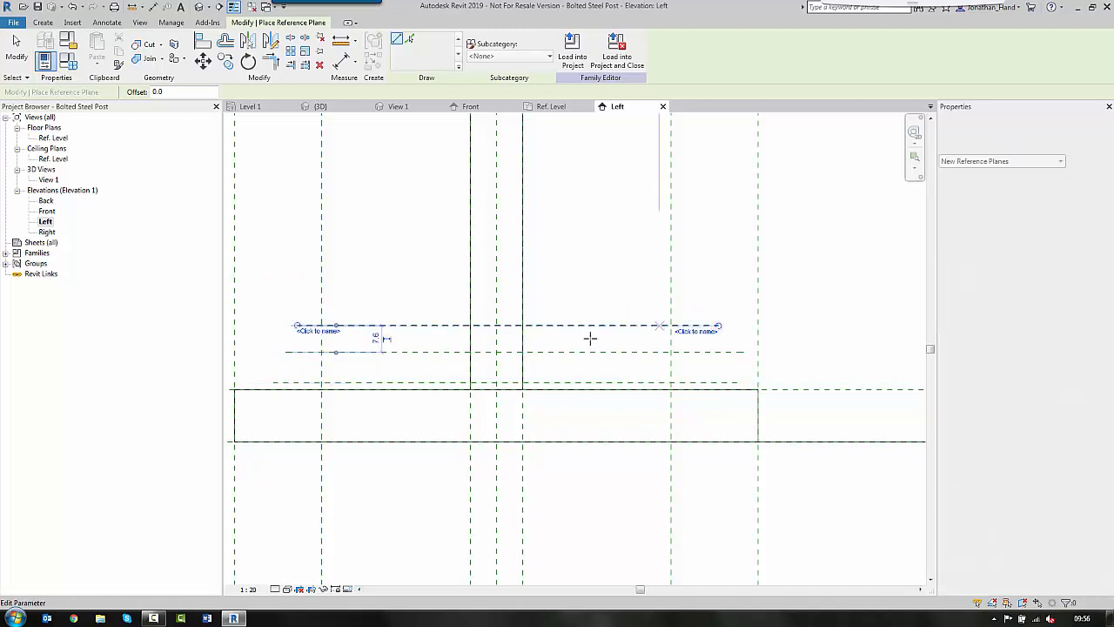
- Set the lowest new reference plane's distance above the base plate to 2 mm
left_click(380, 384)
scroll(380, 384, "up", 3)
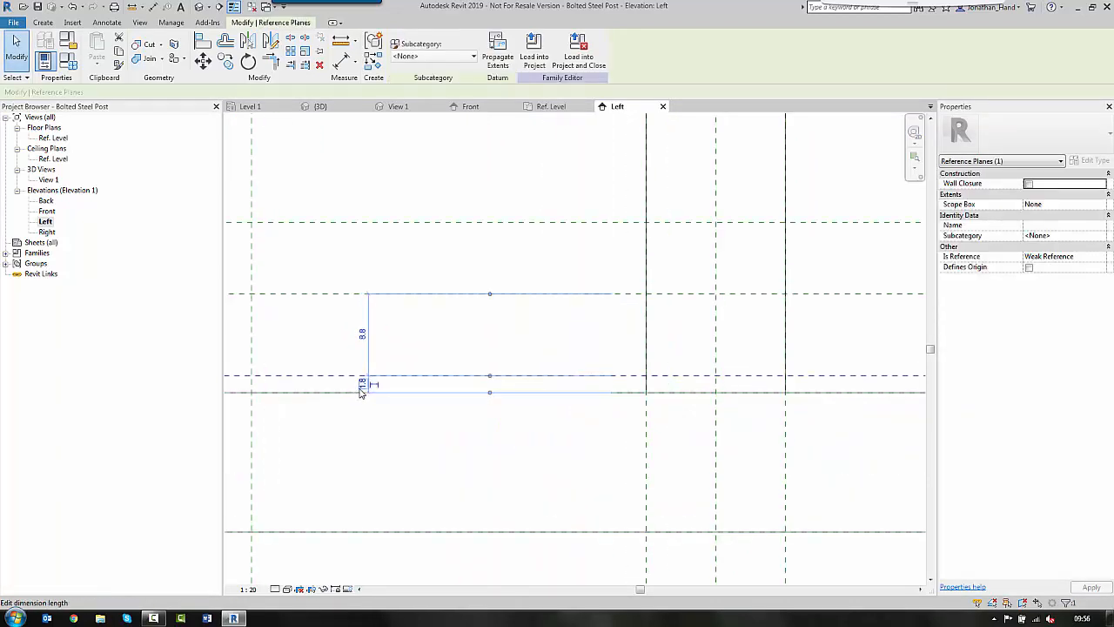
left_click(359, 385)
type("2")
key("Return")
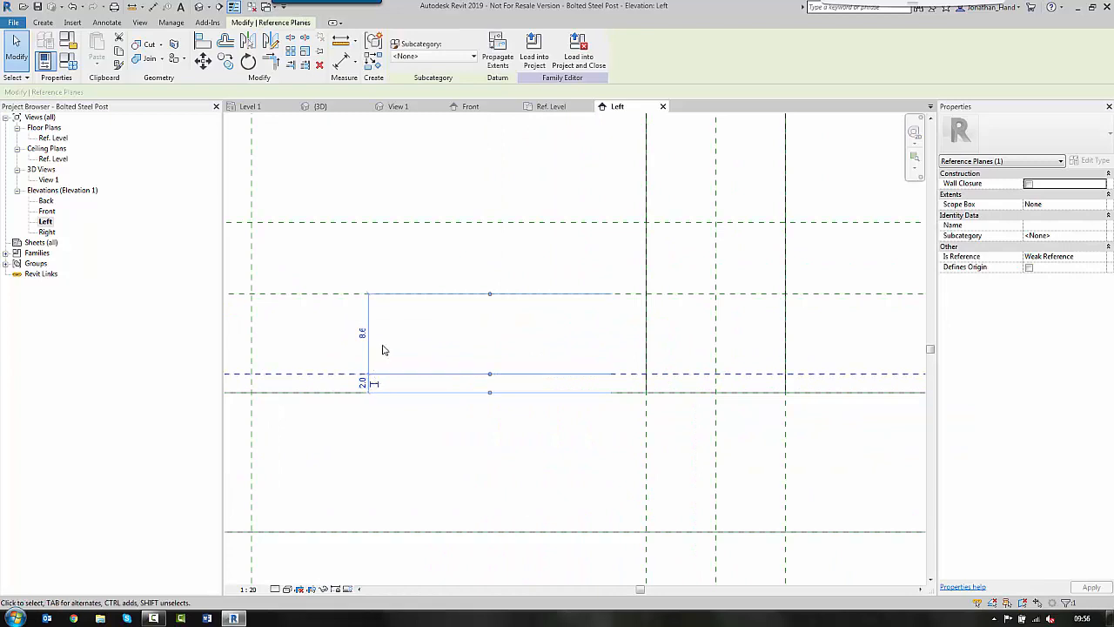
- Move the middle reference plane to about 5.5 mm above the lowest and the upper plane to about 3.9 mm above the middle one
scroll(365, 379, "down", 1)
left_click(368, 338)
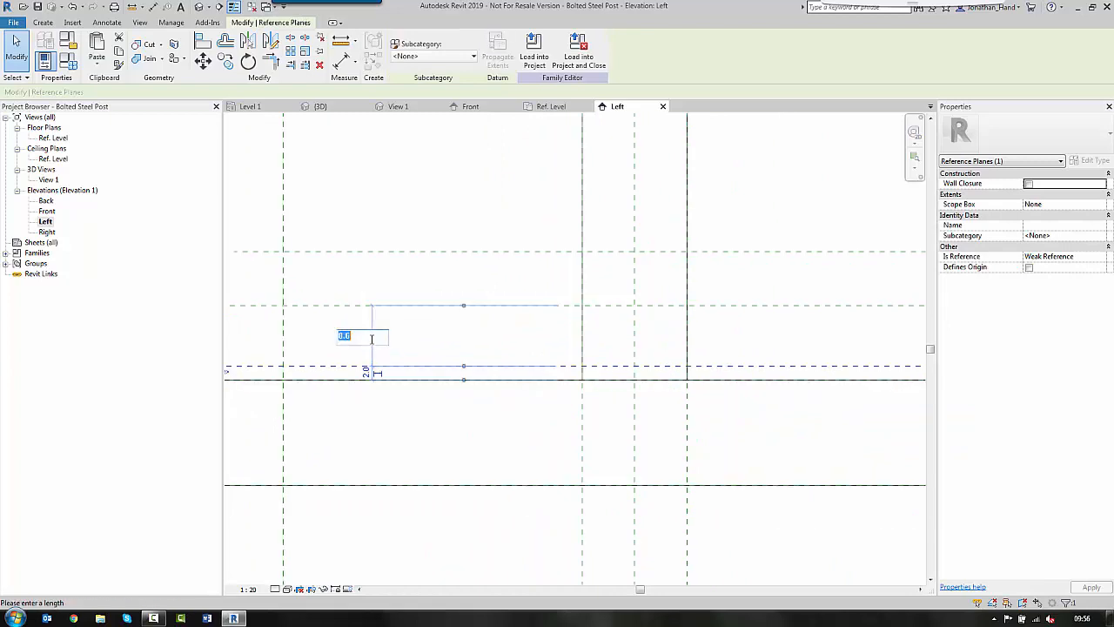
key("Escape")
left_click(318, 310)
left_click_drag(318, 312, 316, 330)
left_click(351, 252)
left_click_drag(350, 251, 342, 301)
key("Escape")
scroll(418, 218, "down", 4)
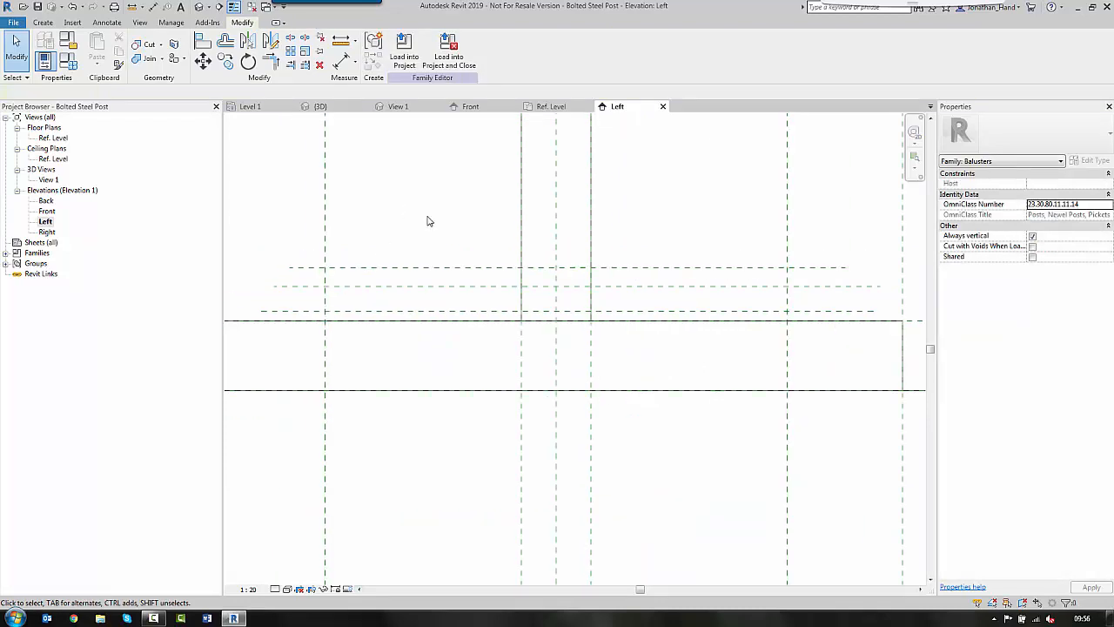
- Name the lowest new reference plane Top of Washer and the middle one Top of Bolt
left_click(390, 289)
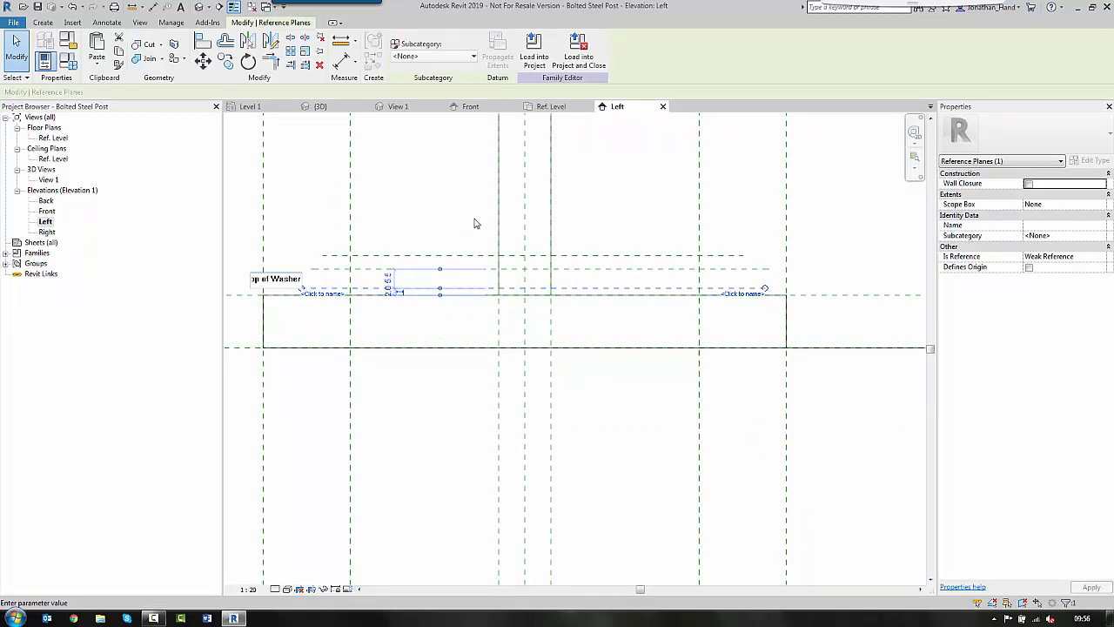
key("Return")
left_click(369, 269)
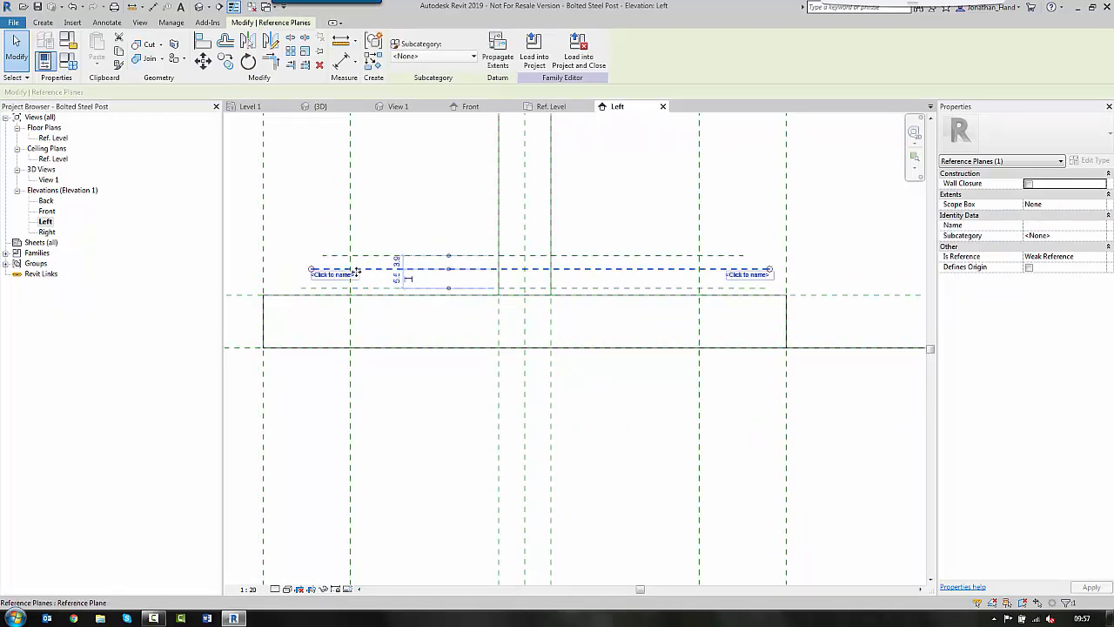
left_click(342, 277)
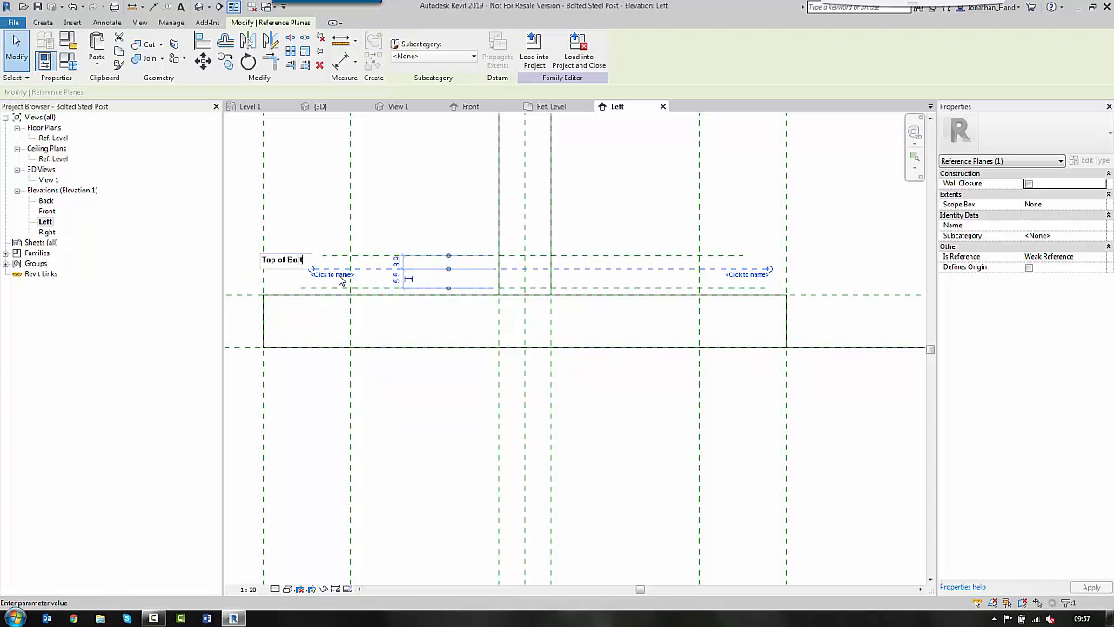
type("Top of Bolt")
left_click(329, 221)
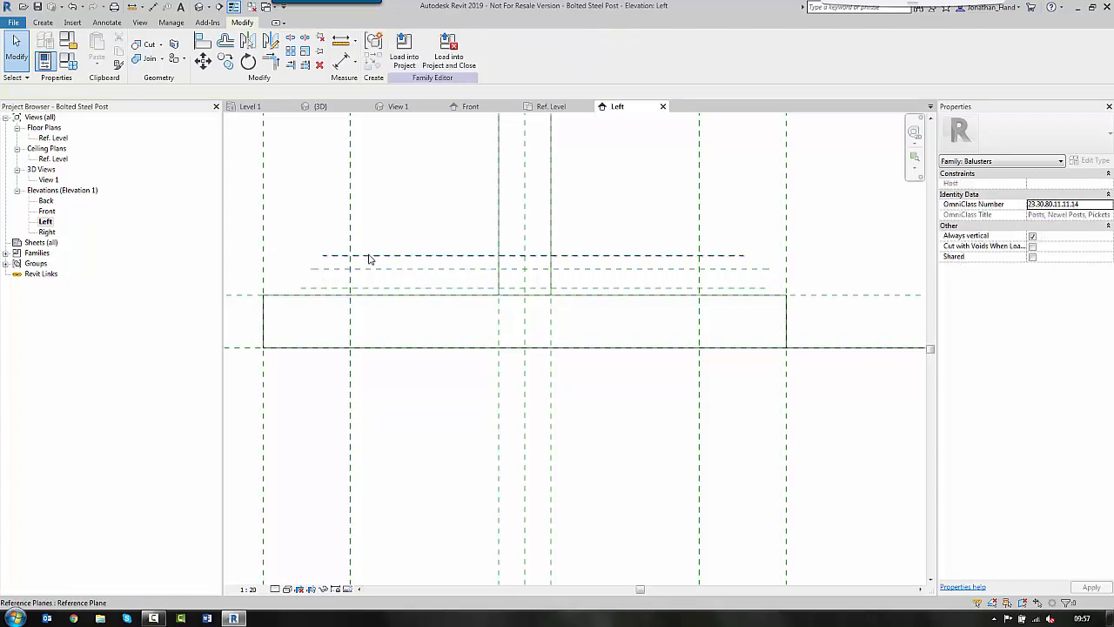
- Name the highest of the three new reference planes Top of Anchor
left_click(352, 258)
left_click(345, 262)
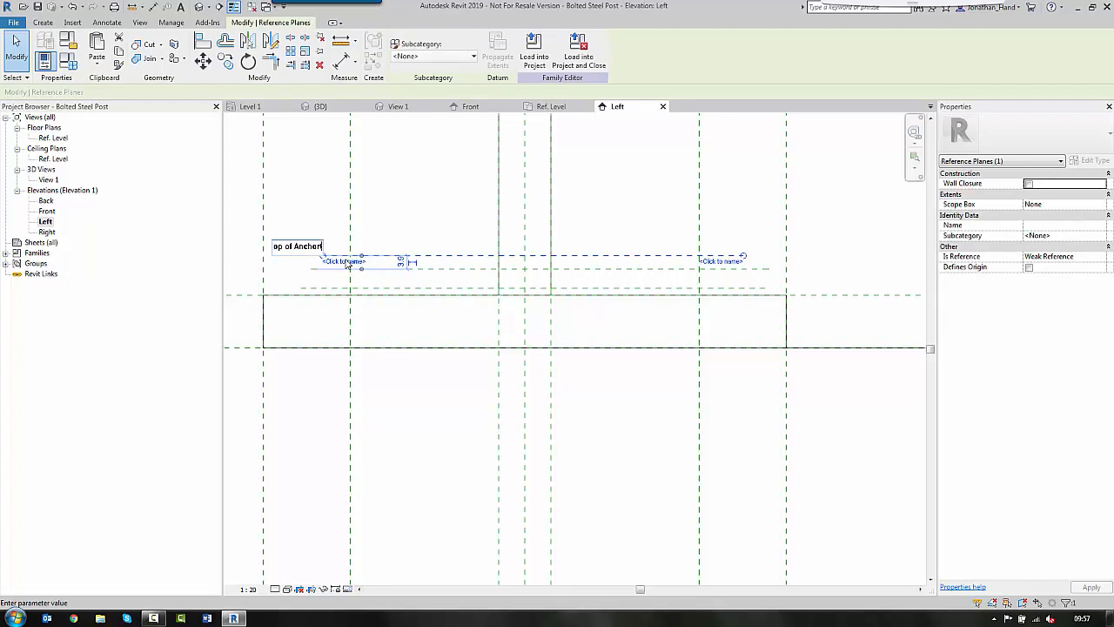
type("Top of Anchor")
left_click(434, 217)
left_click(443, 216)
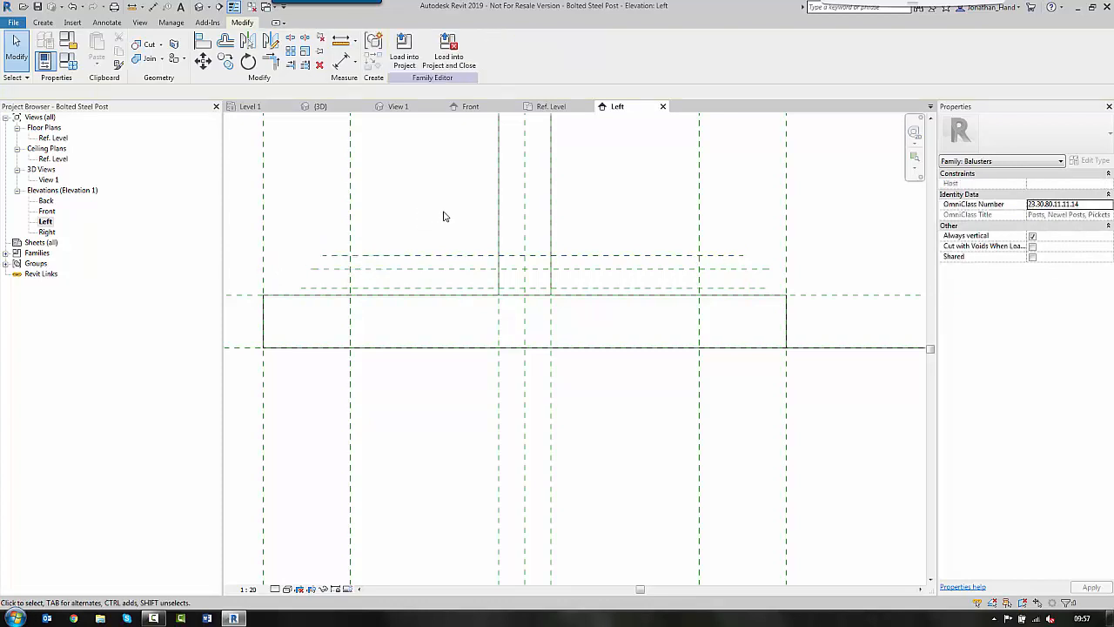
- In the Ref. Level plan, create a circular washer extrusion of about 6 mm radius centred on the upper-left anchor reference planes' intersection
double_click(45, 139)
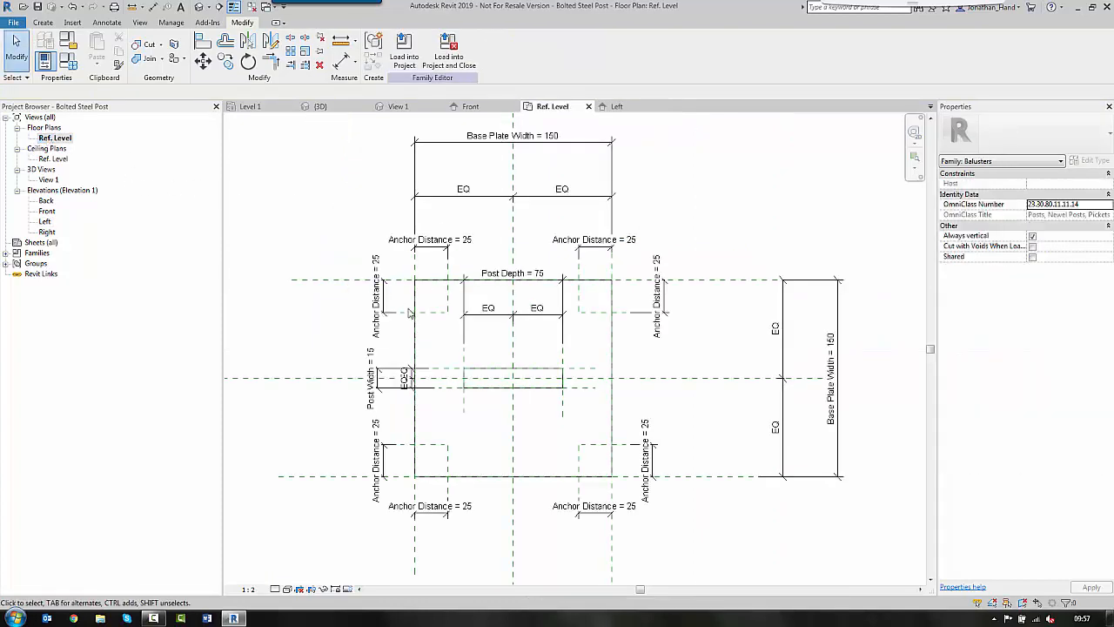
scroll(440, 259, "up", 3)
left_click(43, 23)
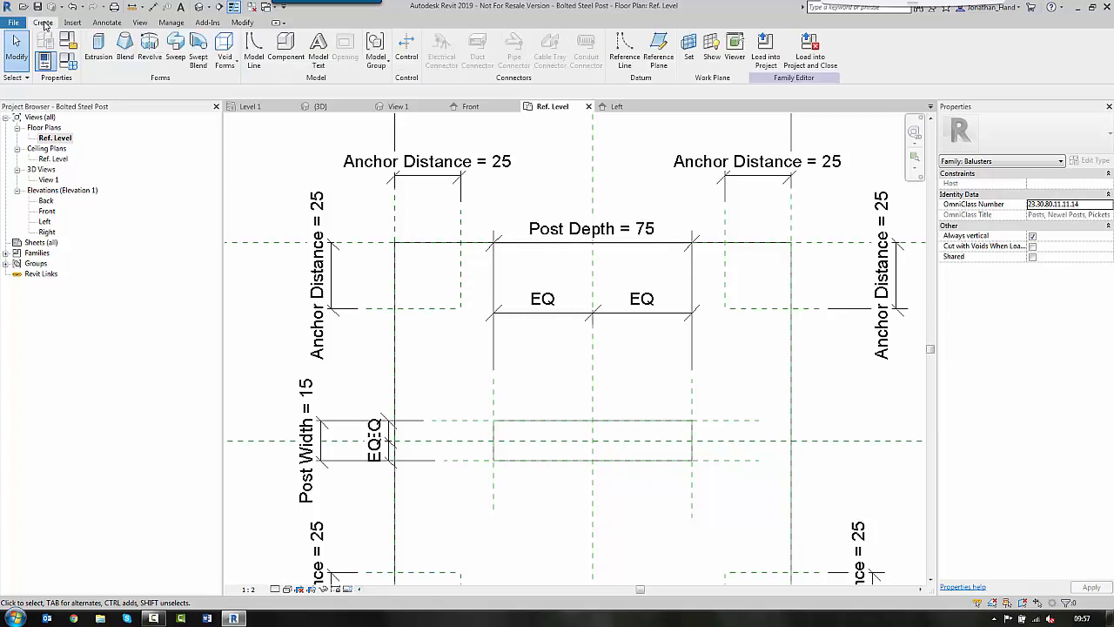
left_click(99, 52)
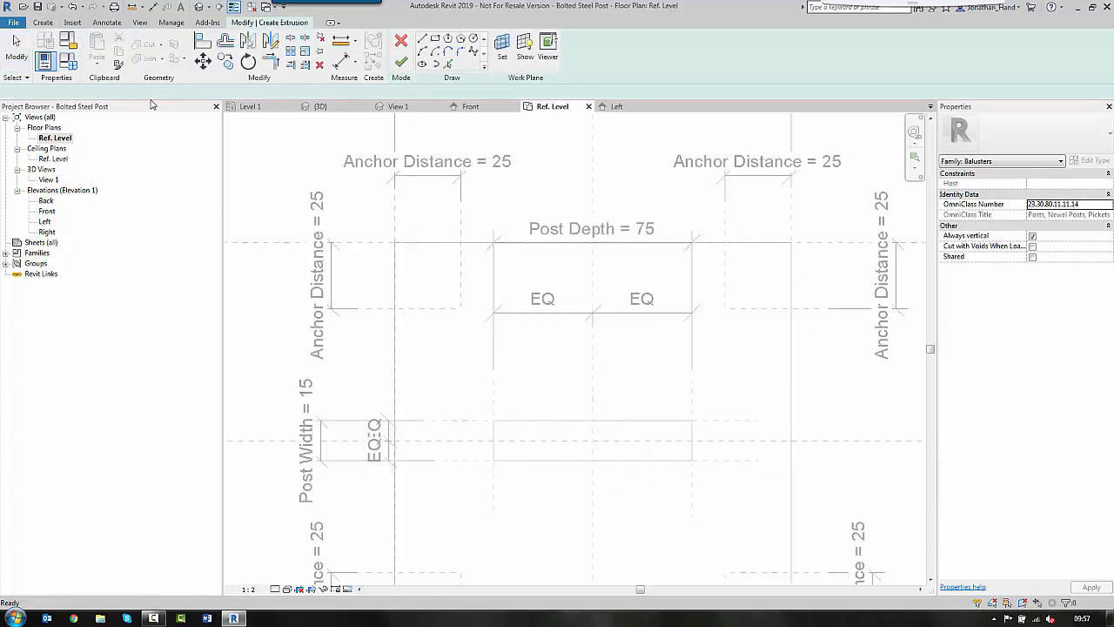
left_click(473, 39)
scroll(475, 293, "up", 4)
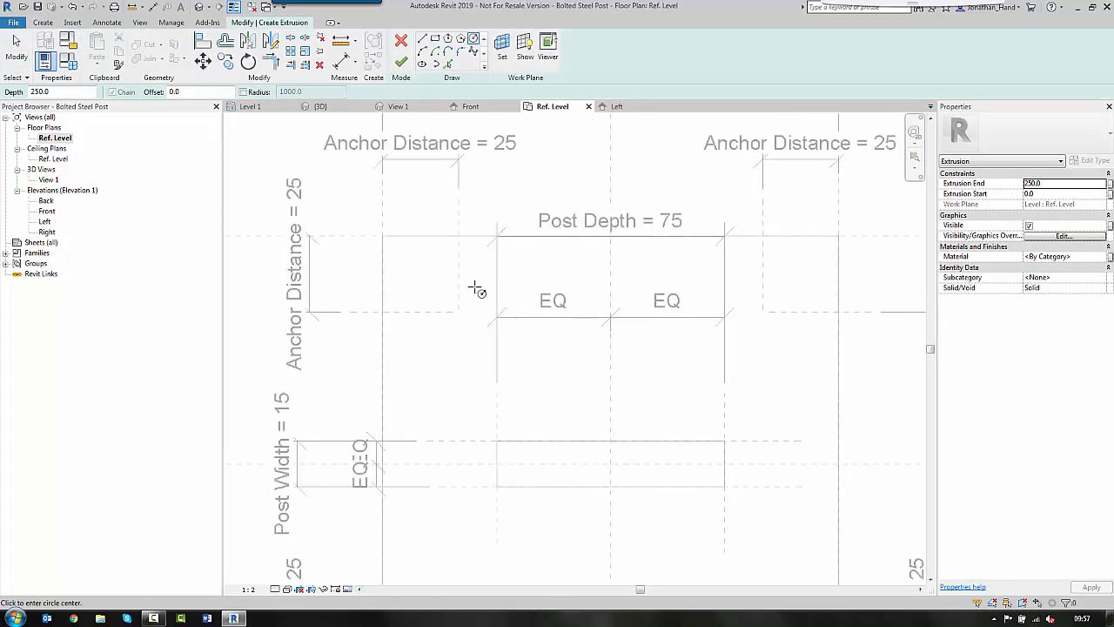
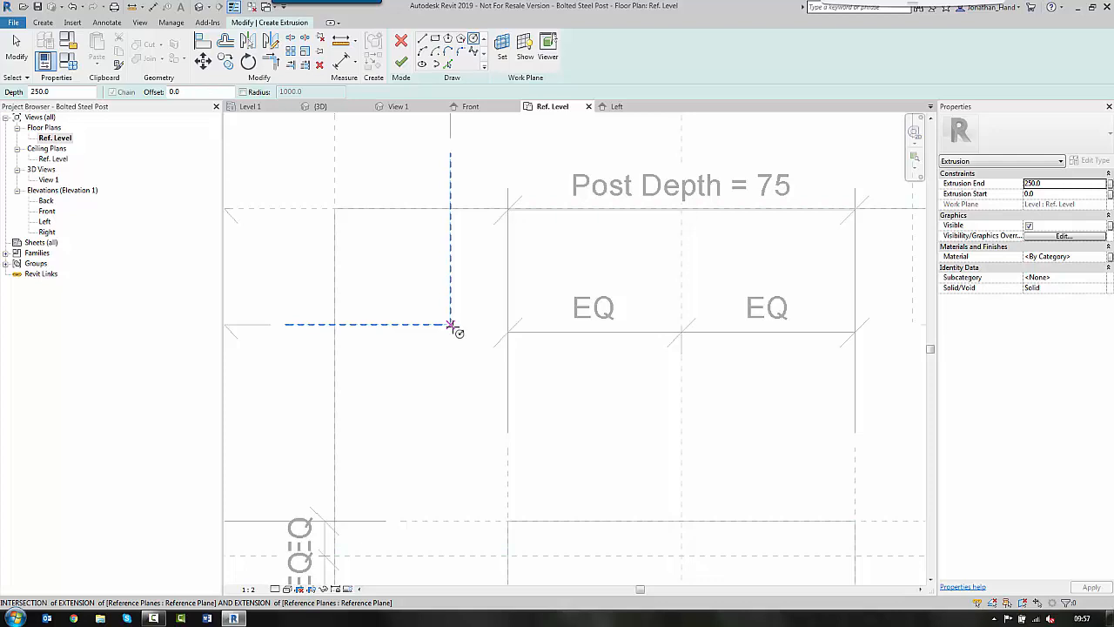
left_click(450, 324)
scroll(435, 291, "up", 1)
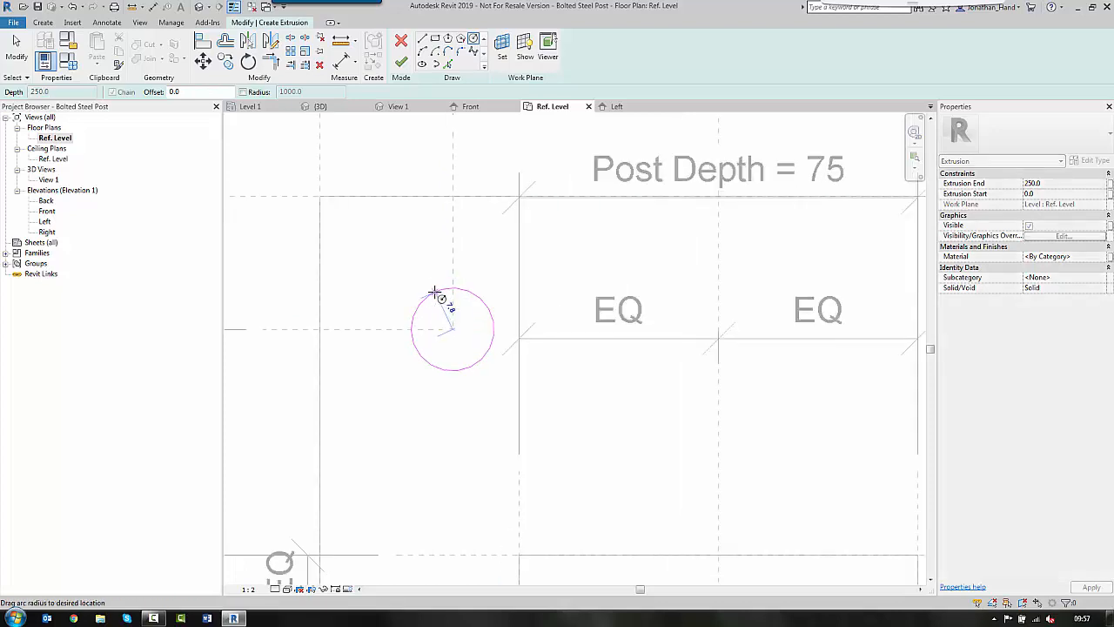
left_click(438, 294)
scroll(438, 294, "down", 1)
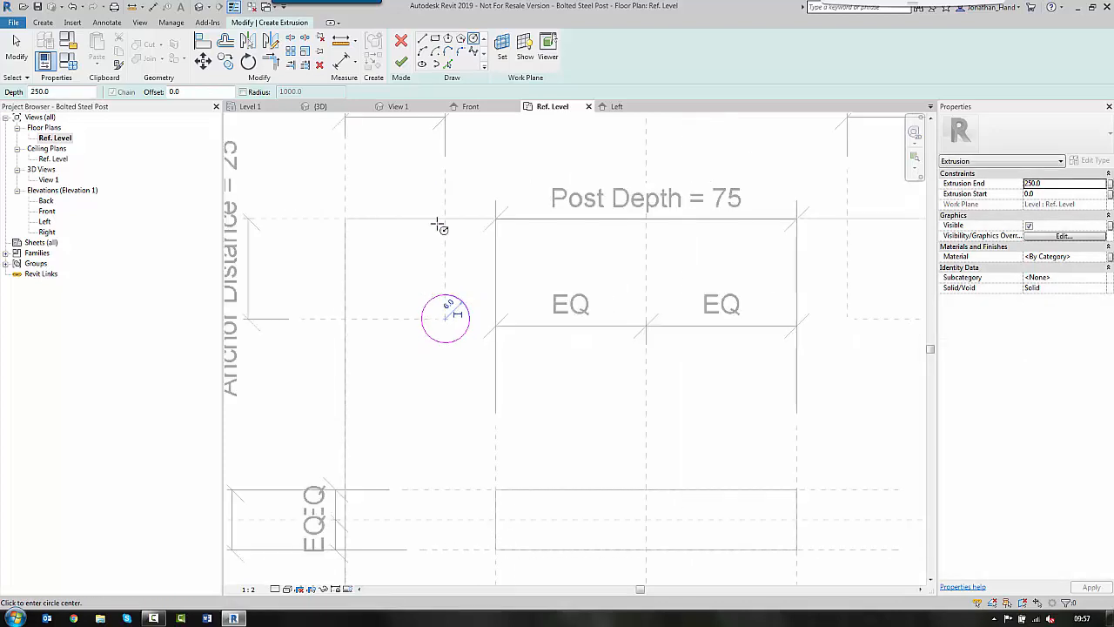
left_click(401, 63)
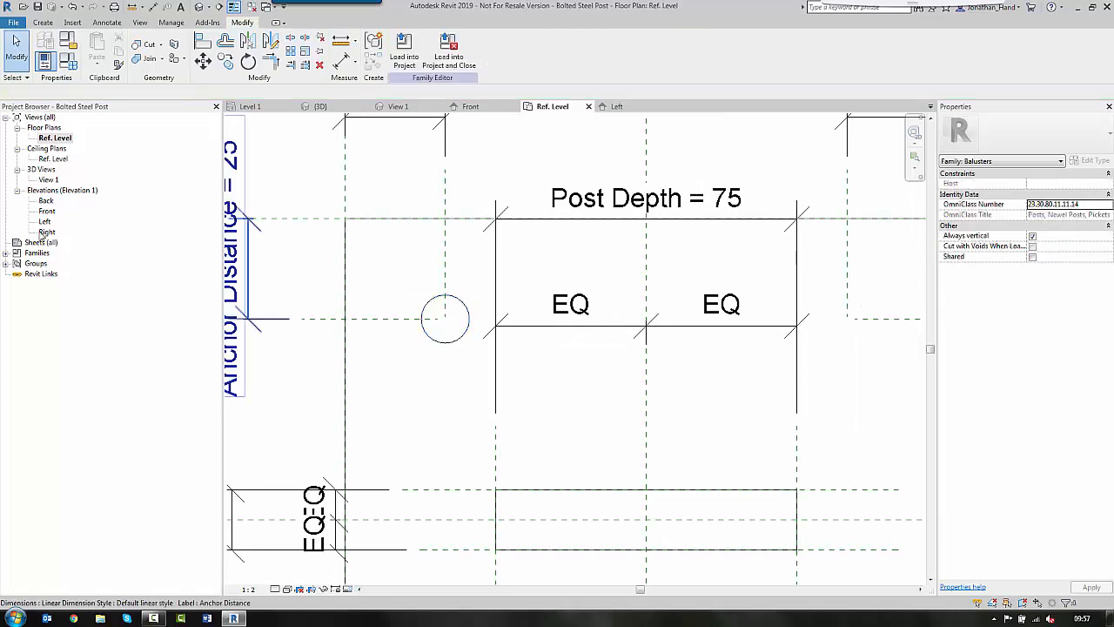
- In the Left elevation, raise the washer extrusion's bottom face to the top of the base plate
left_click(44, 223)
double_click(44, 222)
left_click(374, 316)
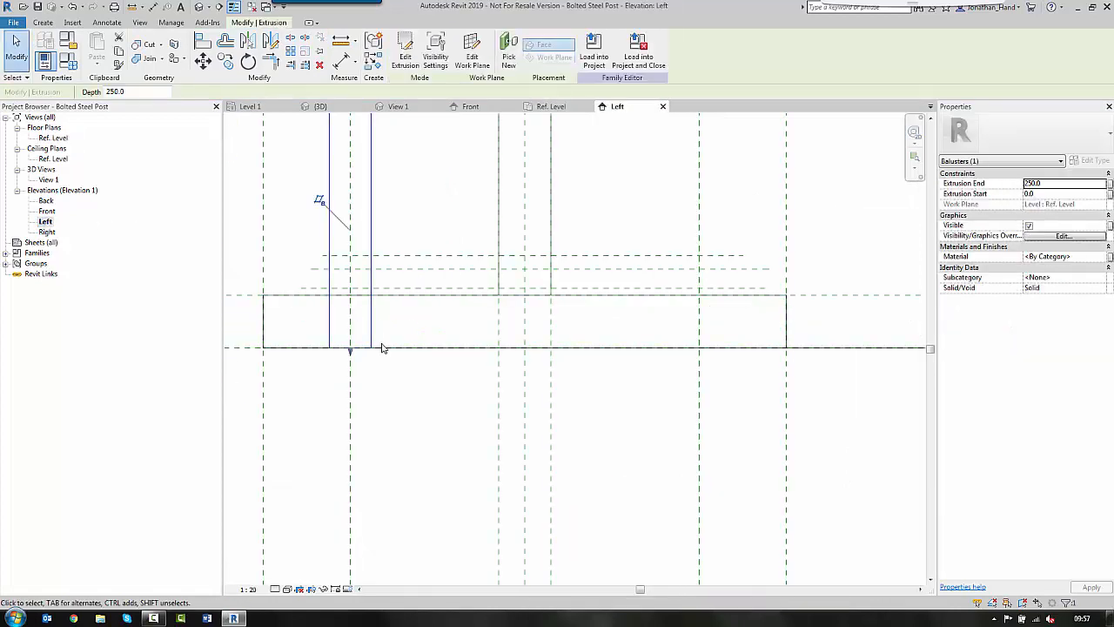
scroll(406, 277, "up", 2)
scroll(406, 277, "down", 2)
scroll(389, 391, "up", 4)
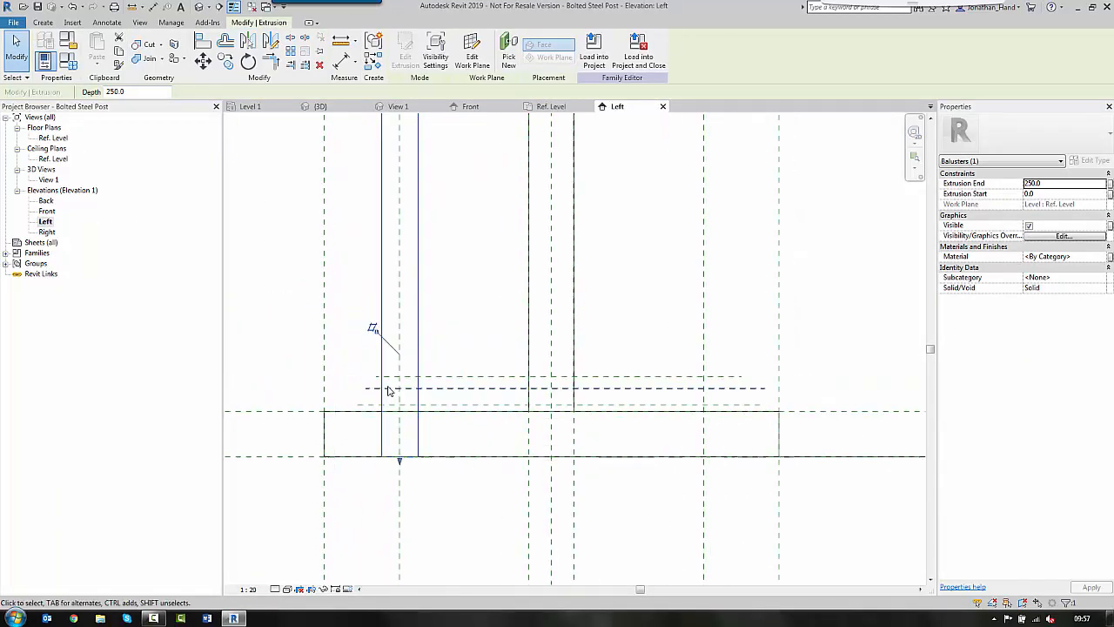
scroll(389, 391, "up", 1)
left_click_drag(400, 480, 416, 425)
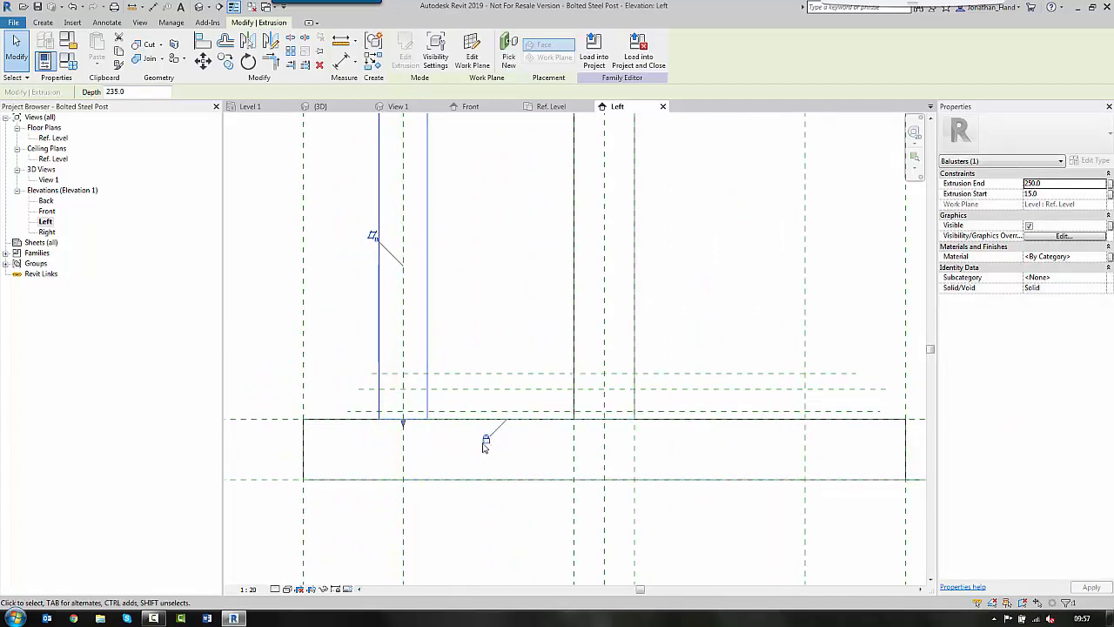
- Lower the washer extrusion's top face to the Top of Washer reference plane, 2 mm above the base plate
scroll(427, 442, "down", 3)
scroll(426, 443, "down", 4)
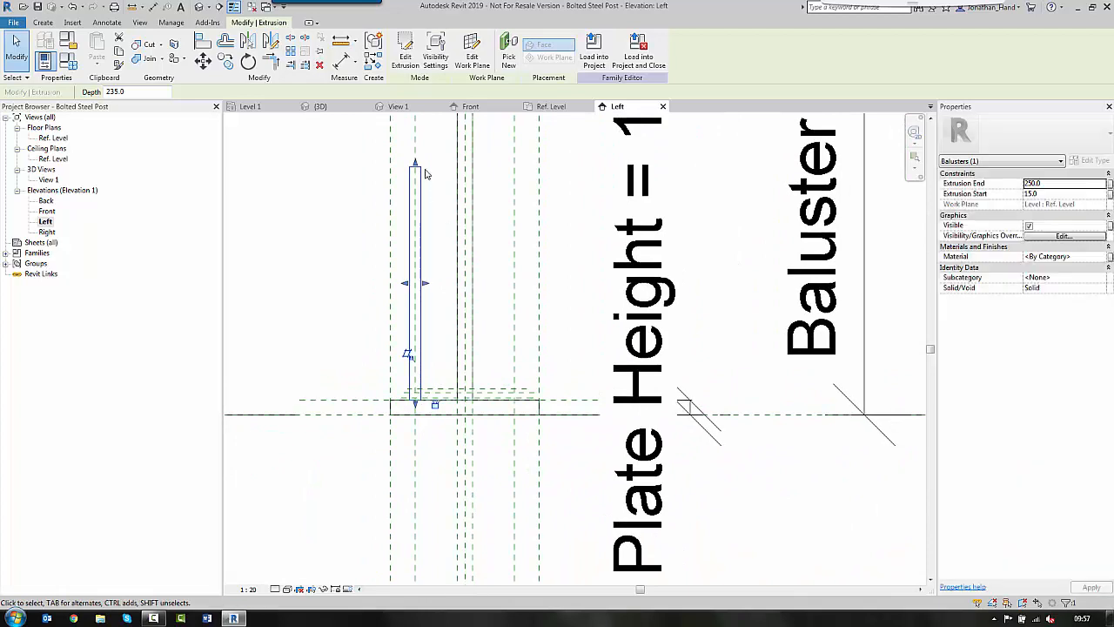
left_click_drag(416, 167, 416, 378)
scroll(416, 378, "up", 4)
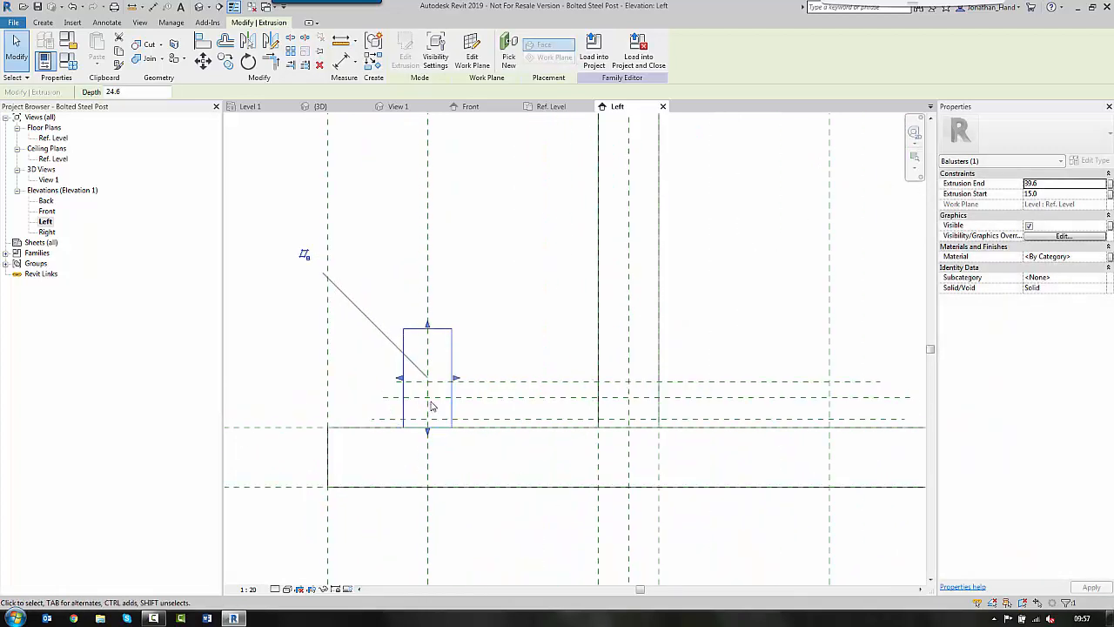
left_click_drag(426, 306, 429, 424)
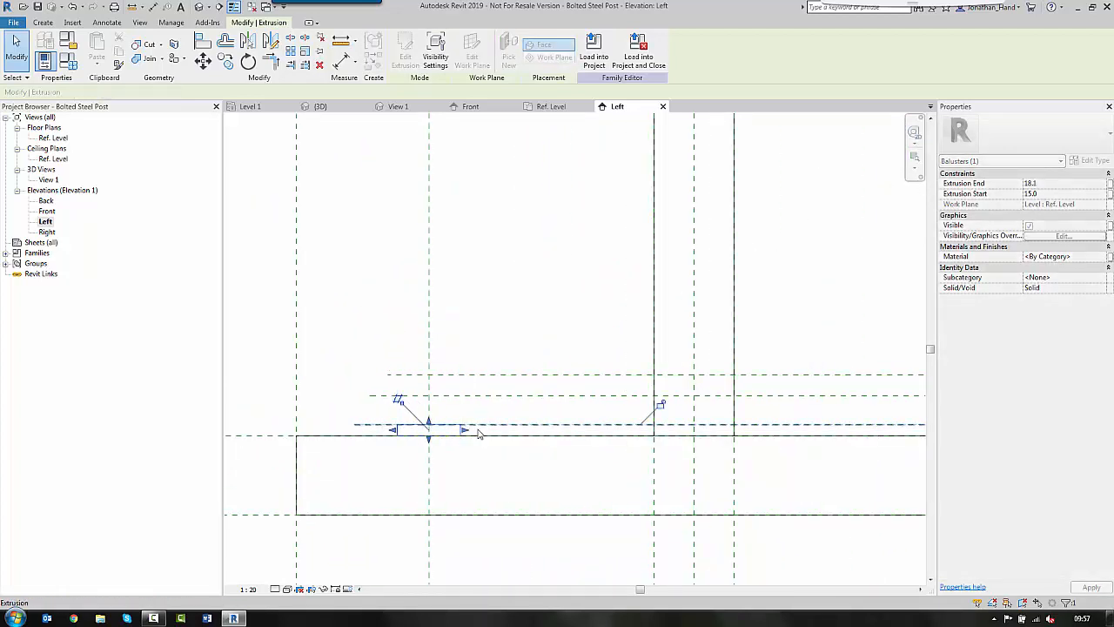
left_click(497, 290)
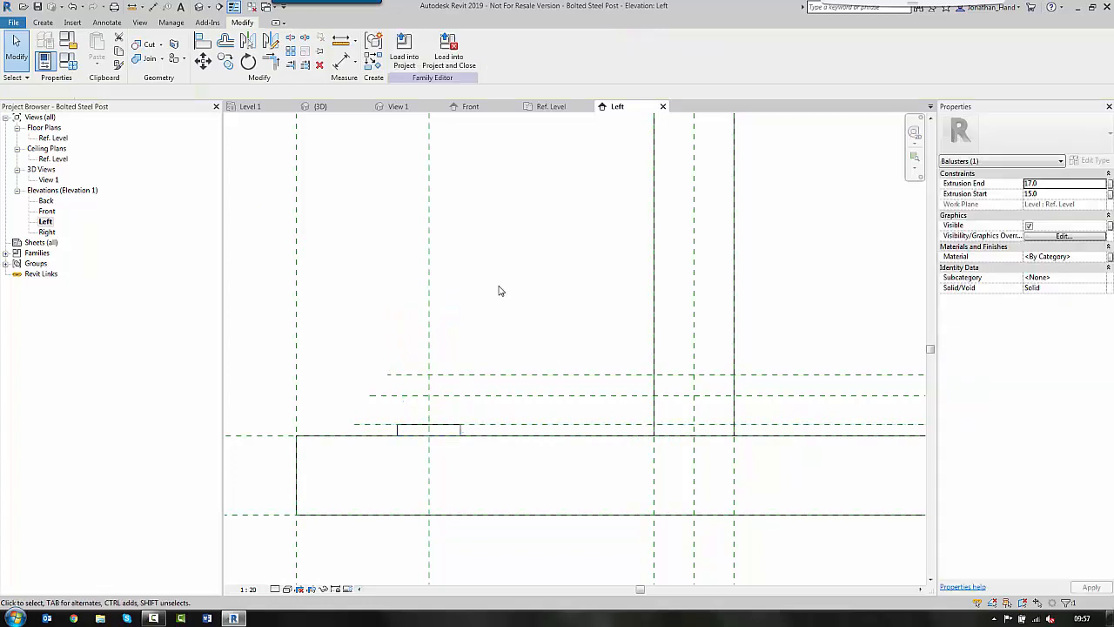
- Set the 3D view's visual style to Shaded and examine the washer on the base plate
scroll(464, 297, "down", 2)
double_click(49, 180)
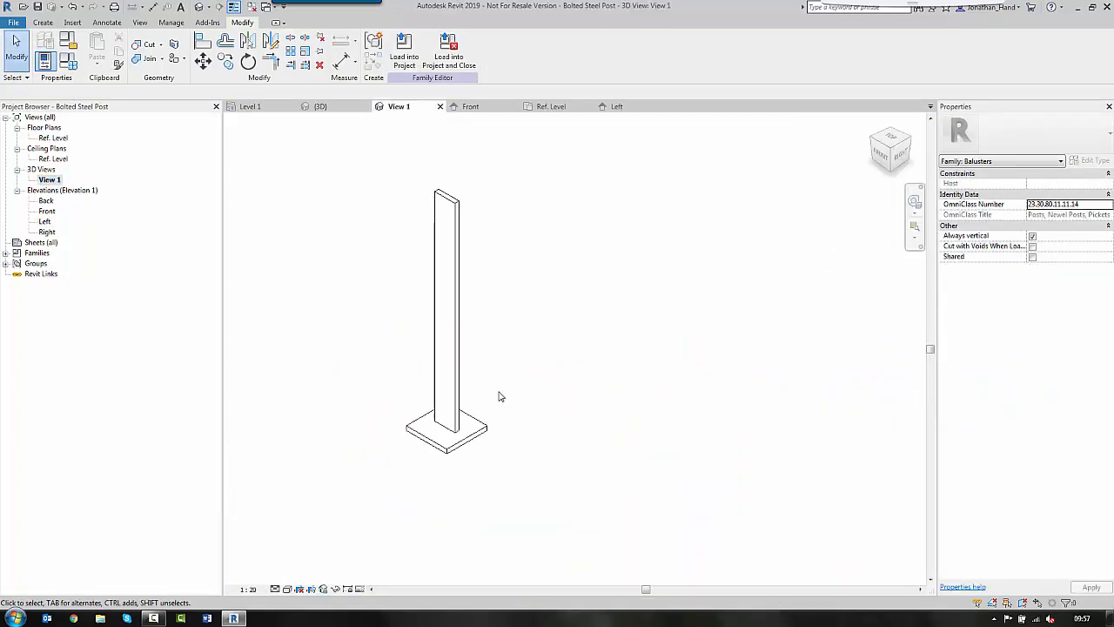
middle_click_drag(610, 418, 378, 423, "shift")
scroll(451, 424, "up", 4)
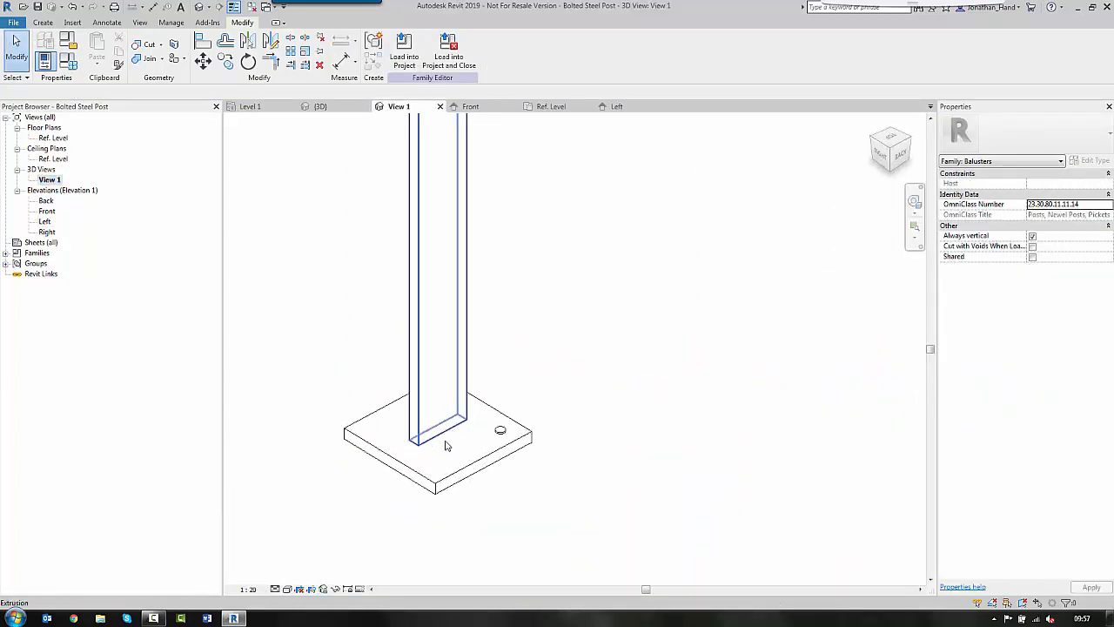
left_click(287, 589)
left_click(315, 554)
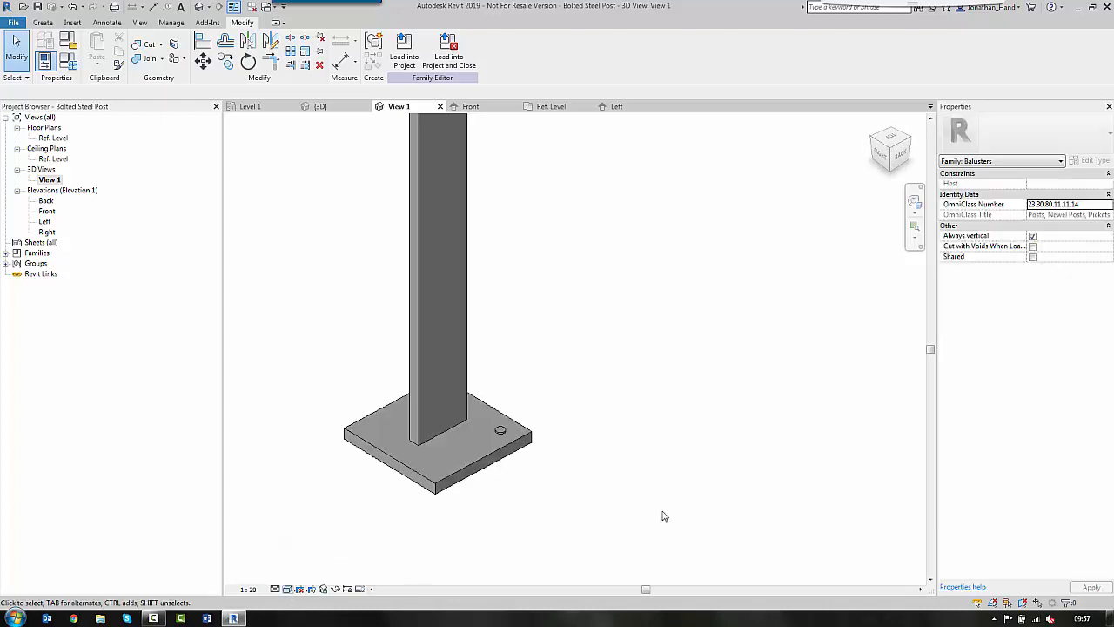
middle_click_drag(666, 517, 528, 471, "shift")
scroll(528, 471, "up", 3)
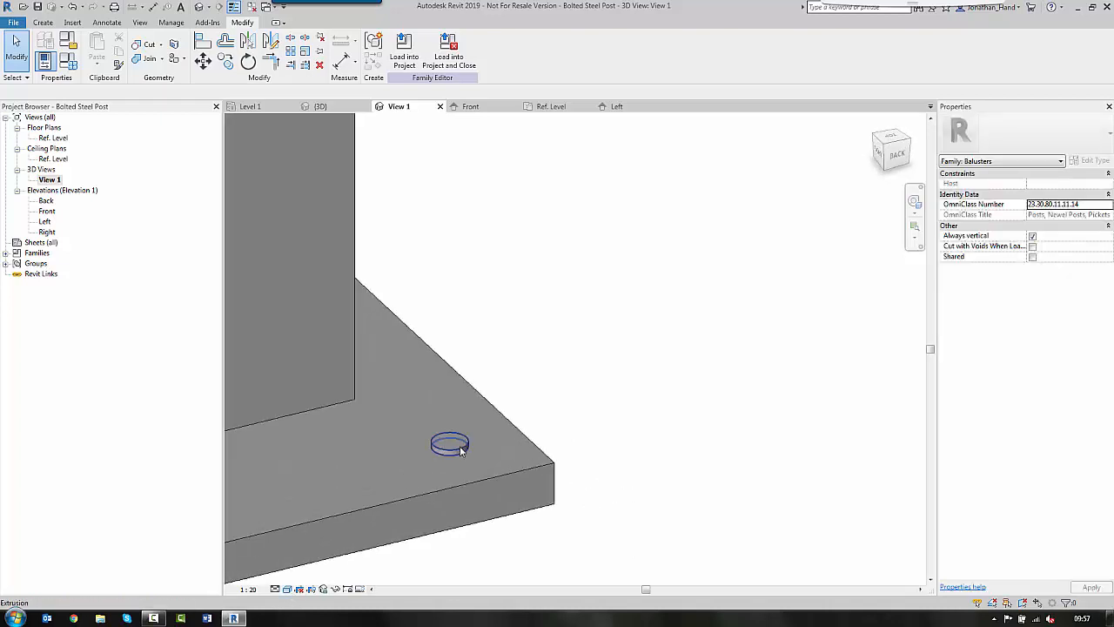
scroll(592, 448, "down", 5)
- In the Ref. Level plan, mirror a copy of the washer about the Center (Left/Right) reference plane
double_click(54, 138)
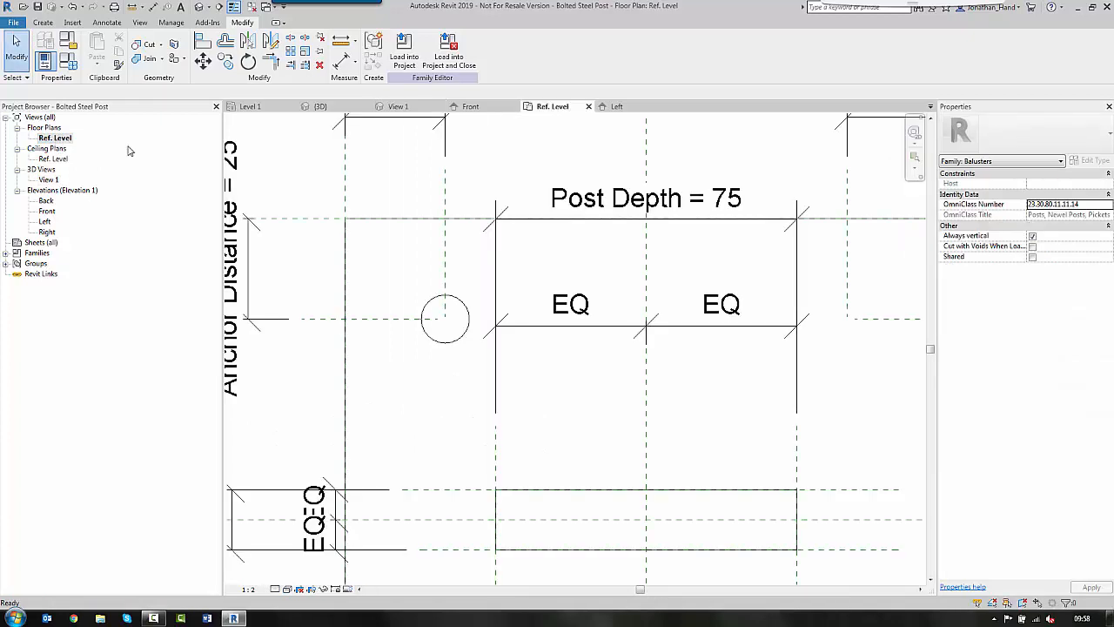
scroll(365, 282, "down", 2)
left_click(415, 324)
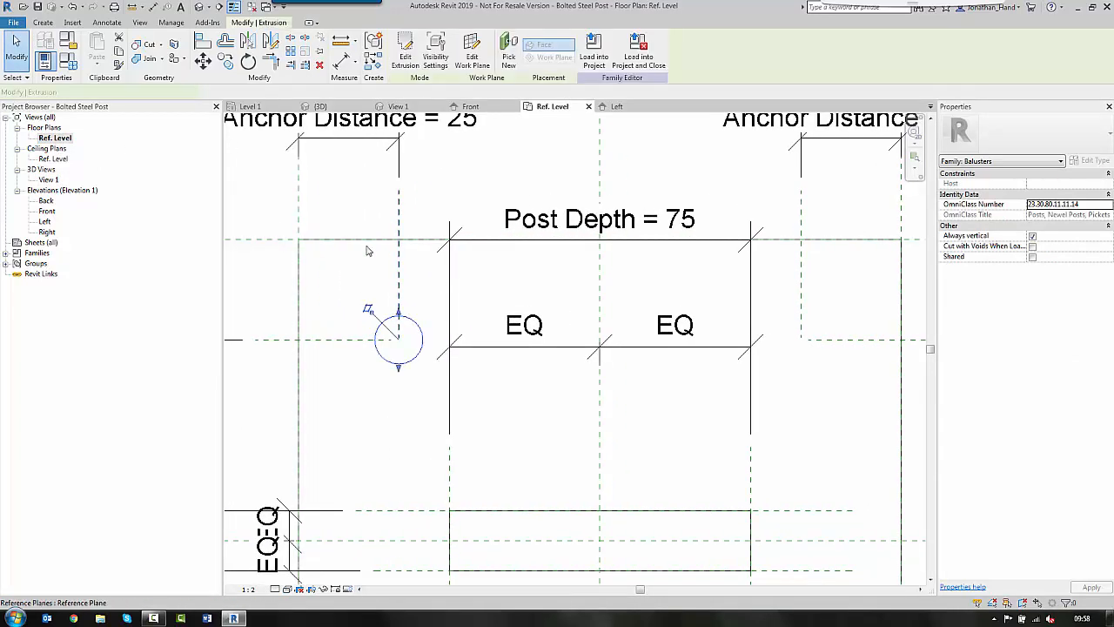
scroll(366, 277, "down", 3)
key("m")
key("m")
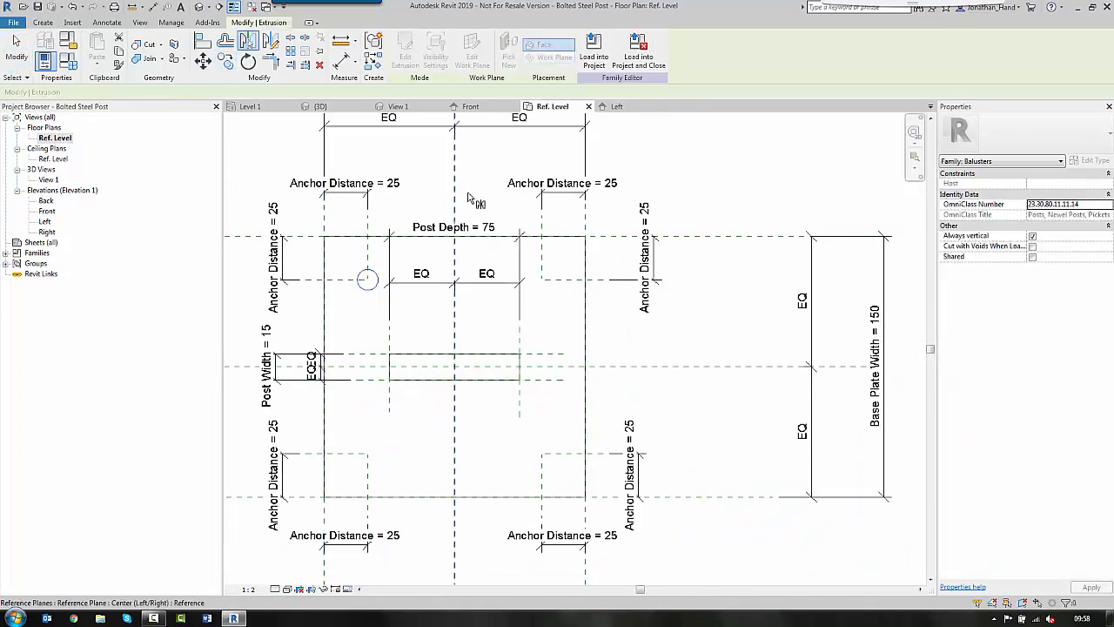
left_click(455, 197)
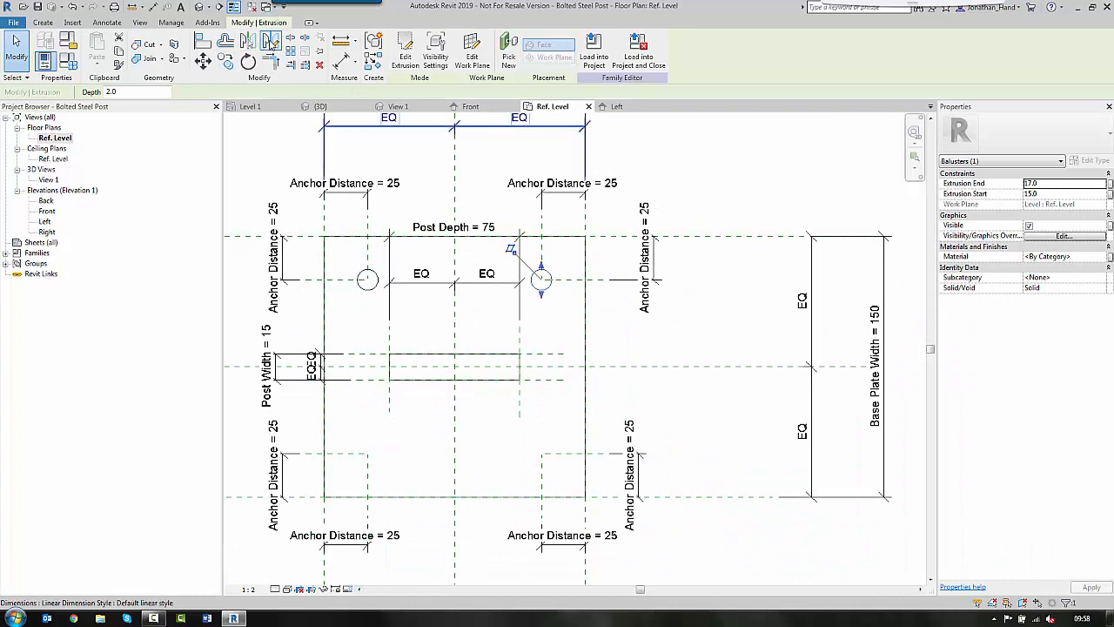
- Mirror the copied washer about the Center (Front/Back) plane and that copy about the Center (Left/Right) plane, and check the washers in 3D
key("Escape")
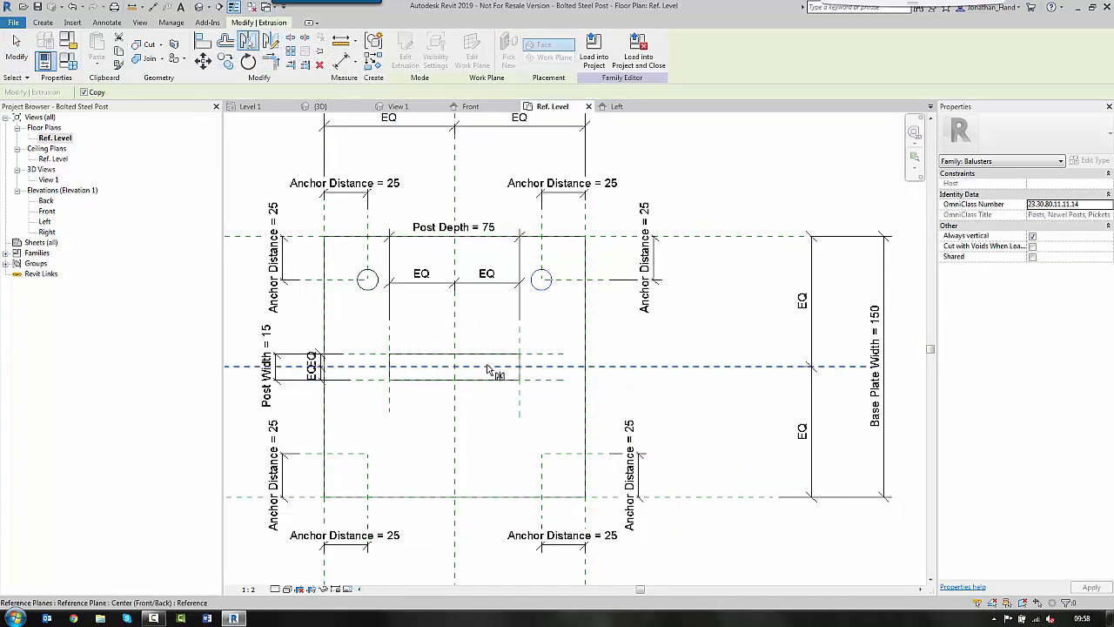
left_click(488, 367)
left_click(245, 40)
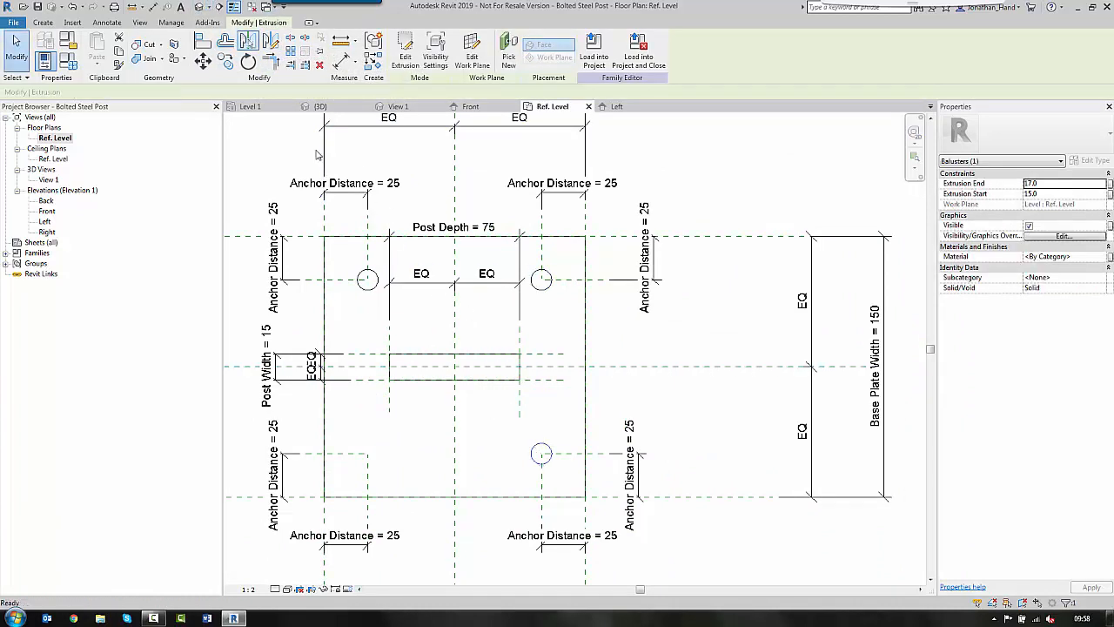
left_click(456, 431)
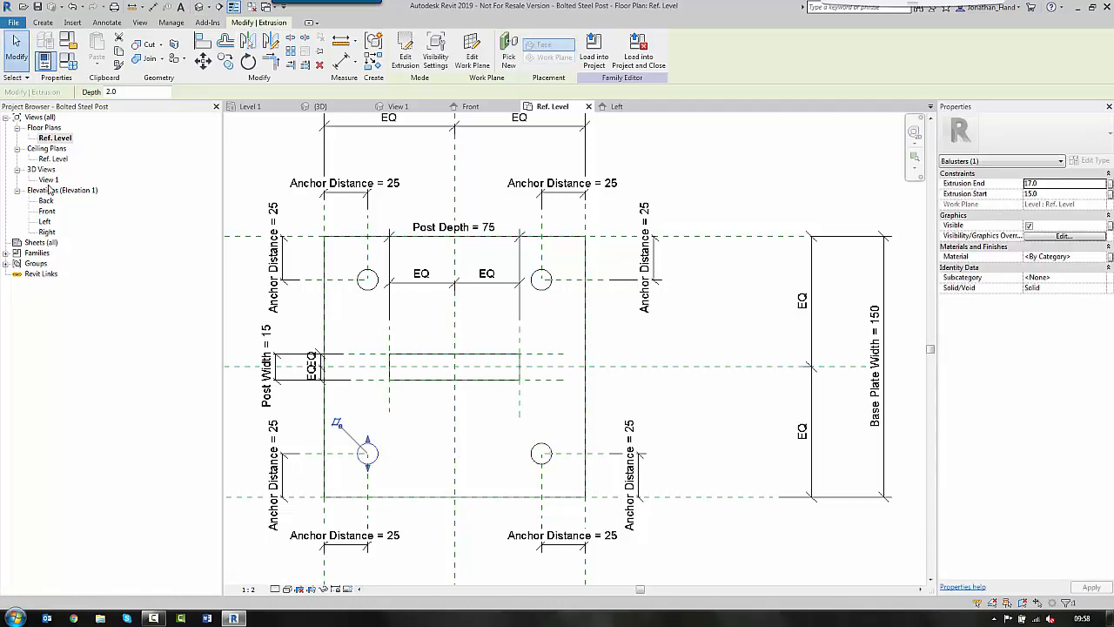
double_click(49, 180)
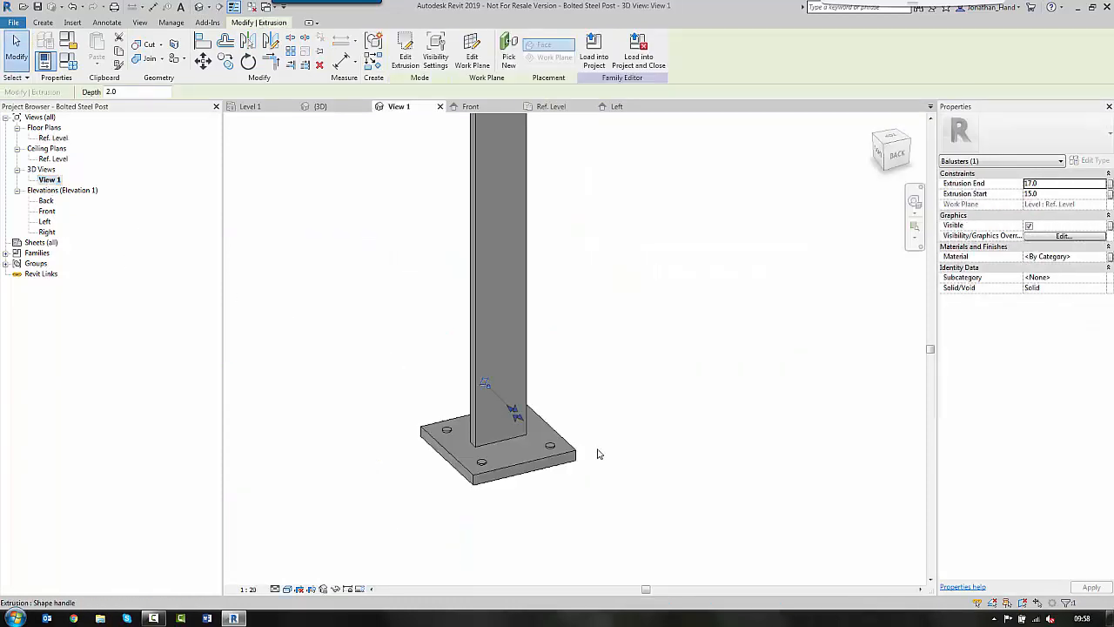
left_click(644, 473)
middle_click_drag(657, 484, 696, 505, "shift")
- In the Ref. Level plan, create a seven-sided inscribed polygon extrusion, radius about 4.6 mm and depth 250 mm, centred on the upper-left washer
left_click(59, 139)
double_click(54, 139)
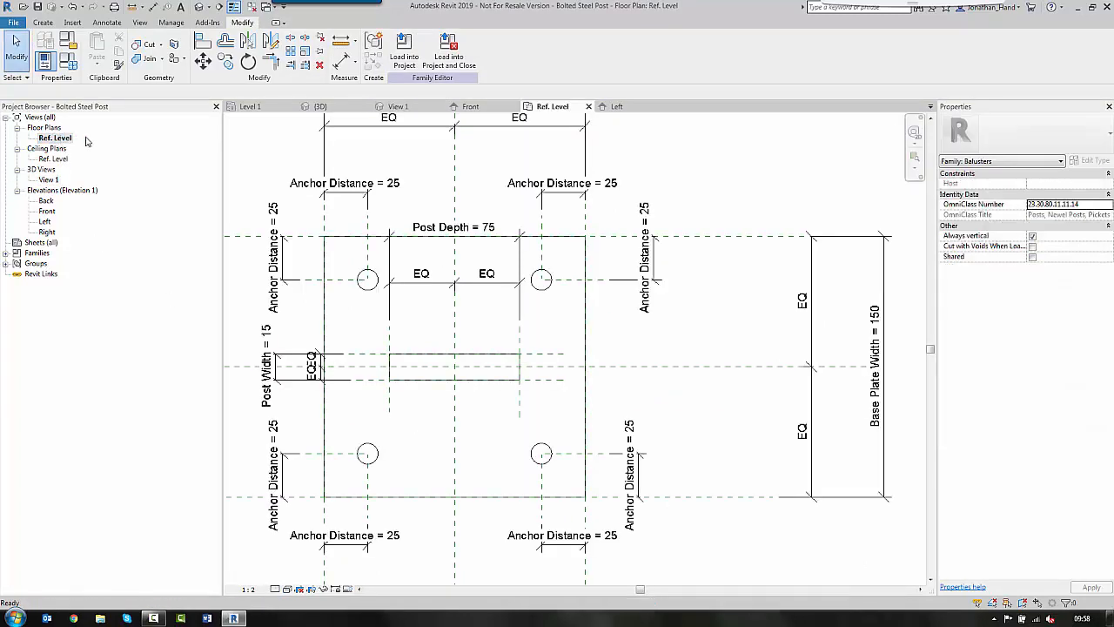
scroll(359, 362, "up", 3)
scroll(261, 308, "up", 1)
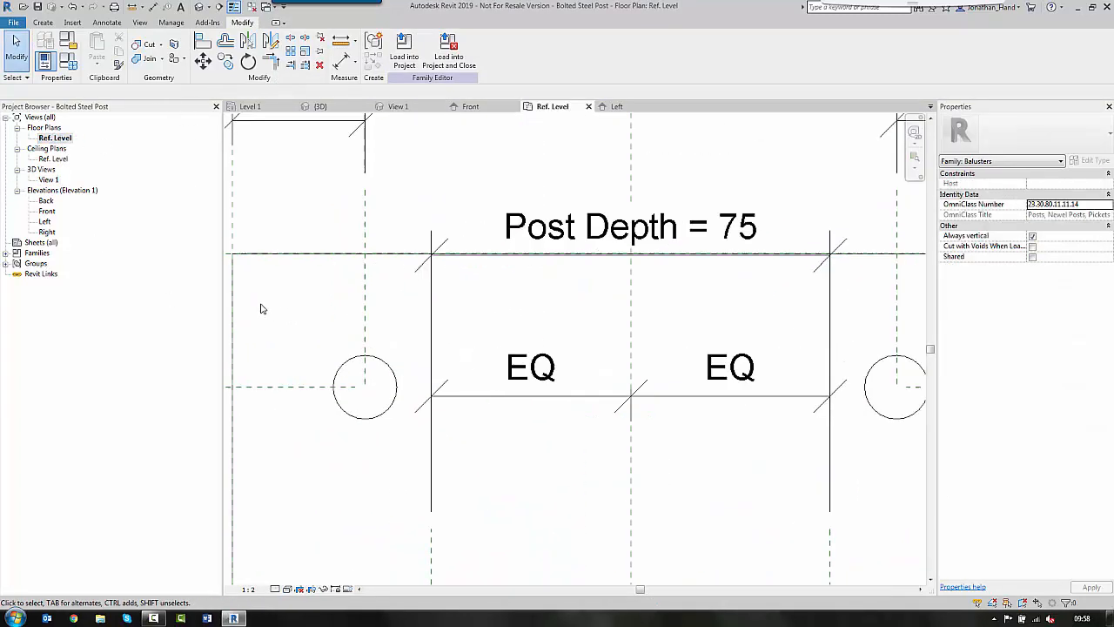
left_click(43, 23)
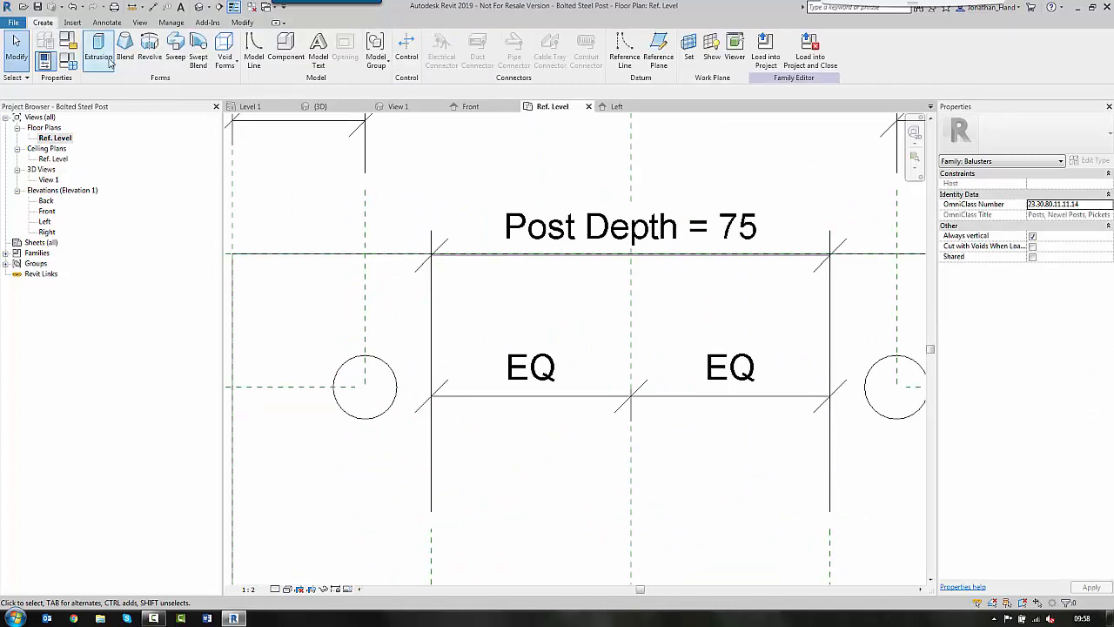
left_click(99, 51)
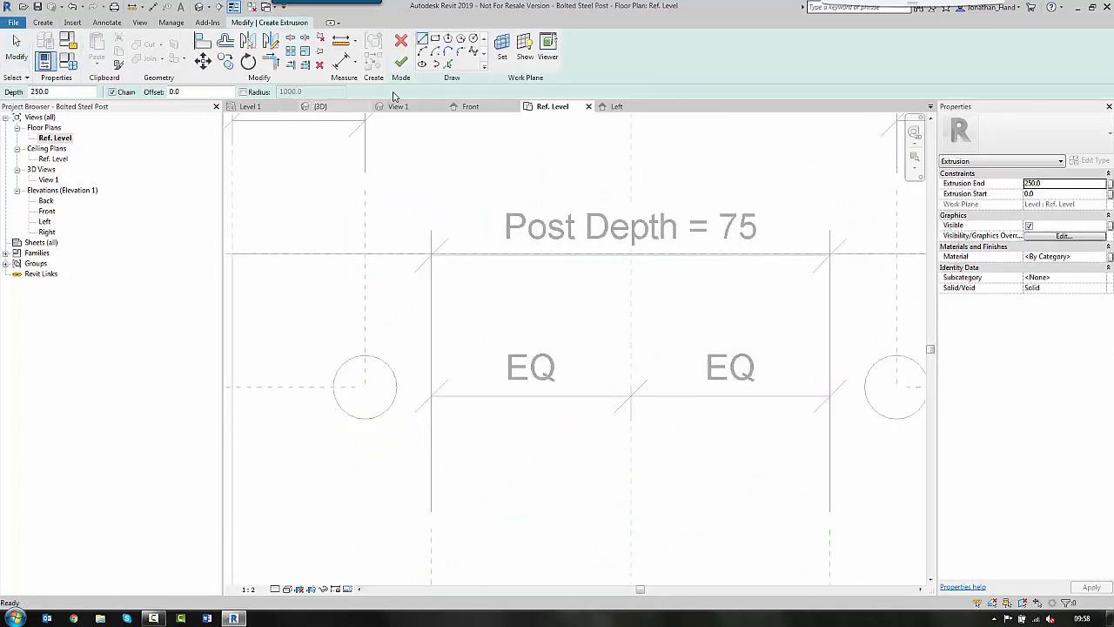
left_click(448, 39)
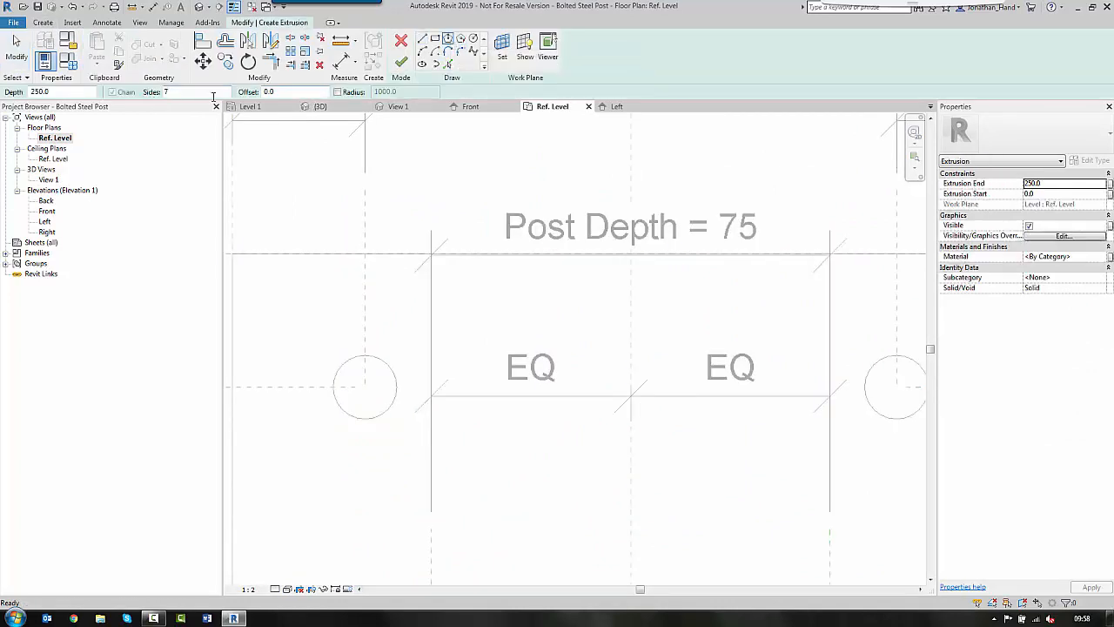
left_click(364, 388)
scroll(365, 383, "up", 3)
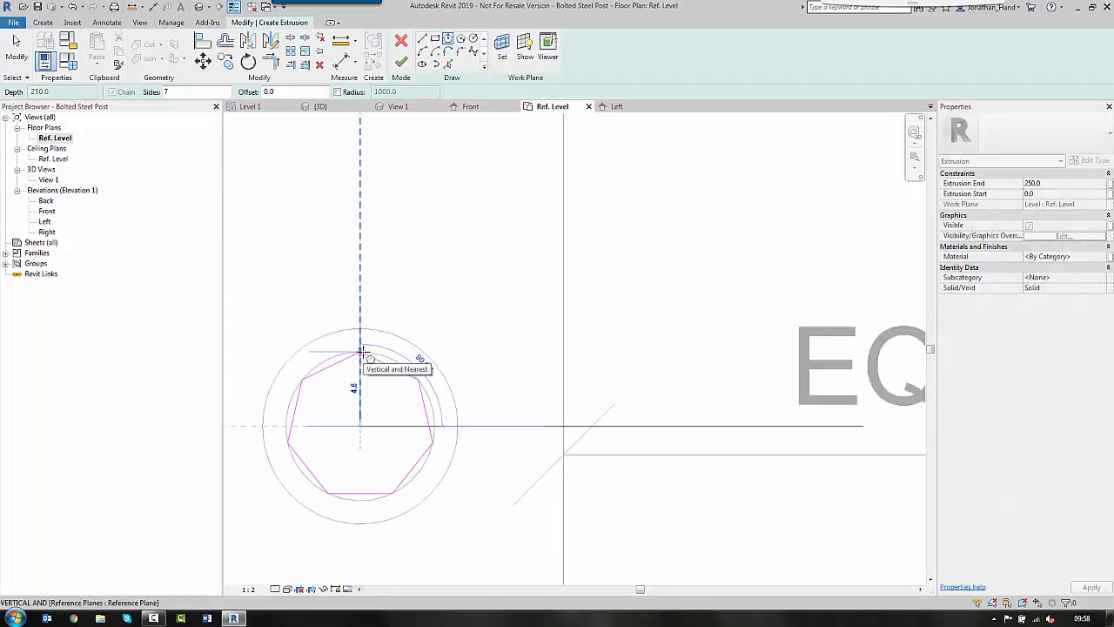
left_click(360, 352)
scroll(418, 306, "down", 3)
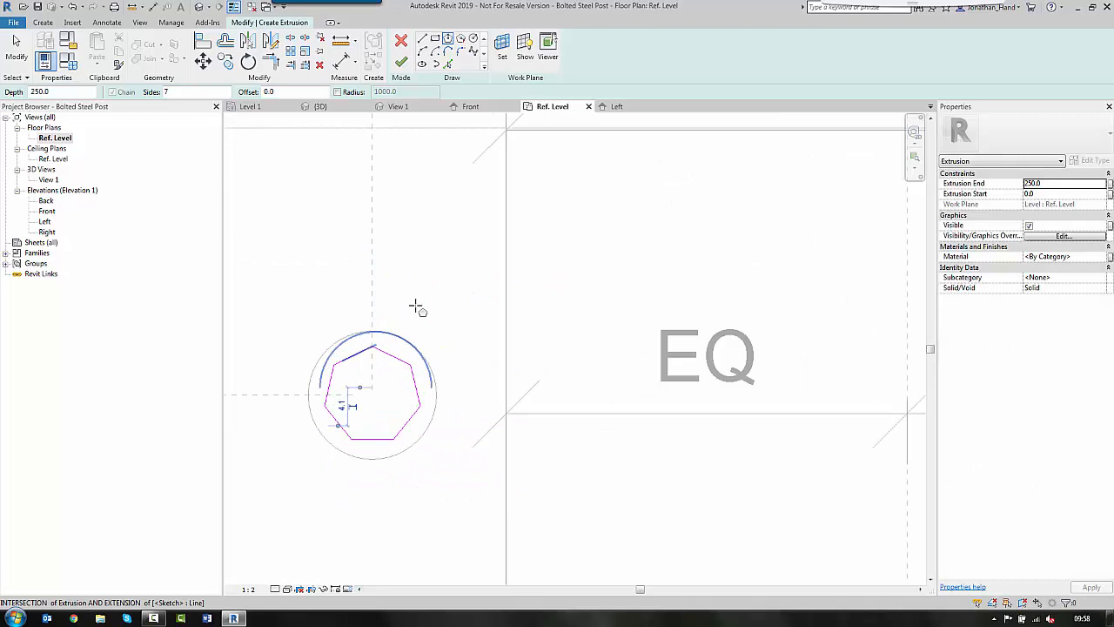
left_click(401, 62)
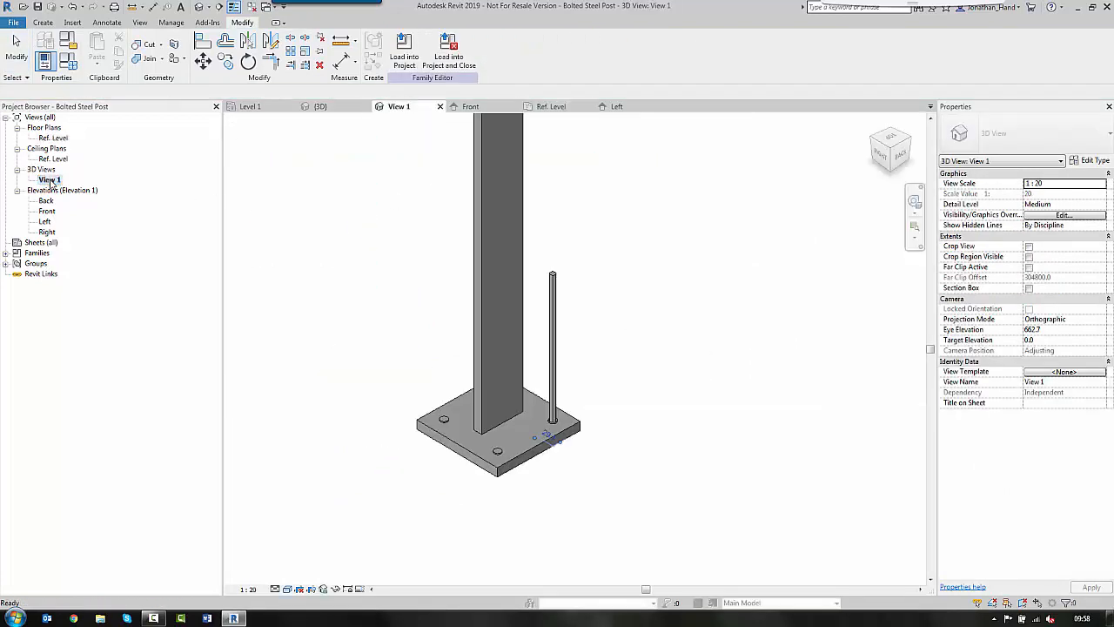
- In the Left elevation, raise the seven-sided bolt head extrusion's base to the reference plane at the washer's top, giving an extrusion start of 17 mm
double_click(49, 179)
scroll(566, 282, "up", 5)
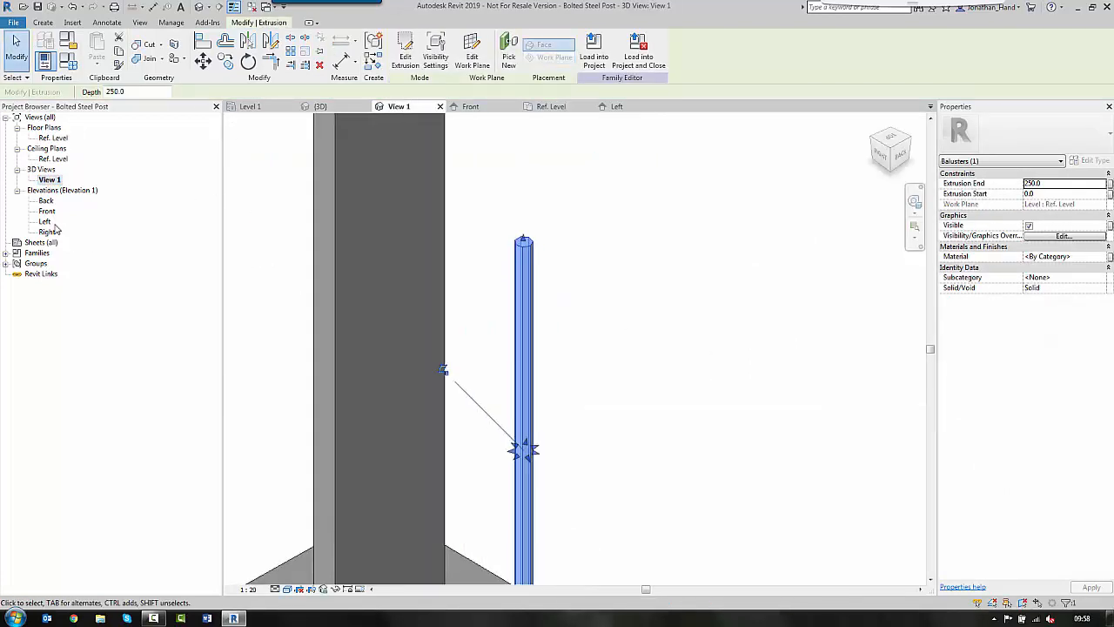
double_click(45, 222)
scroll(440, 453, "up", 4)
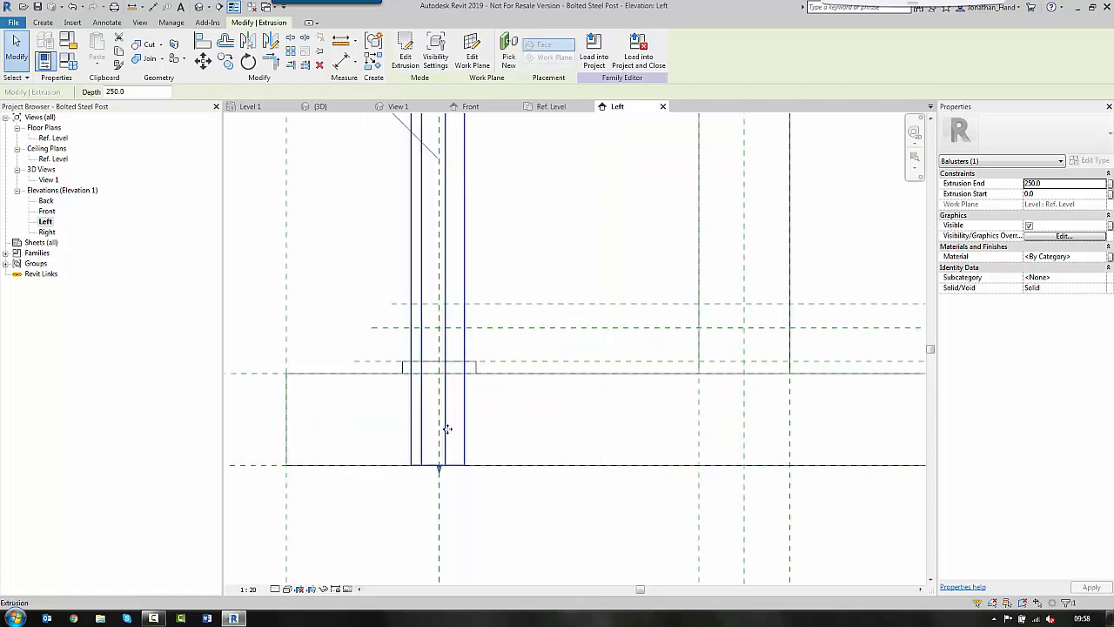
left_click_drag(438, 481, 466, 341)
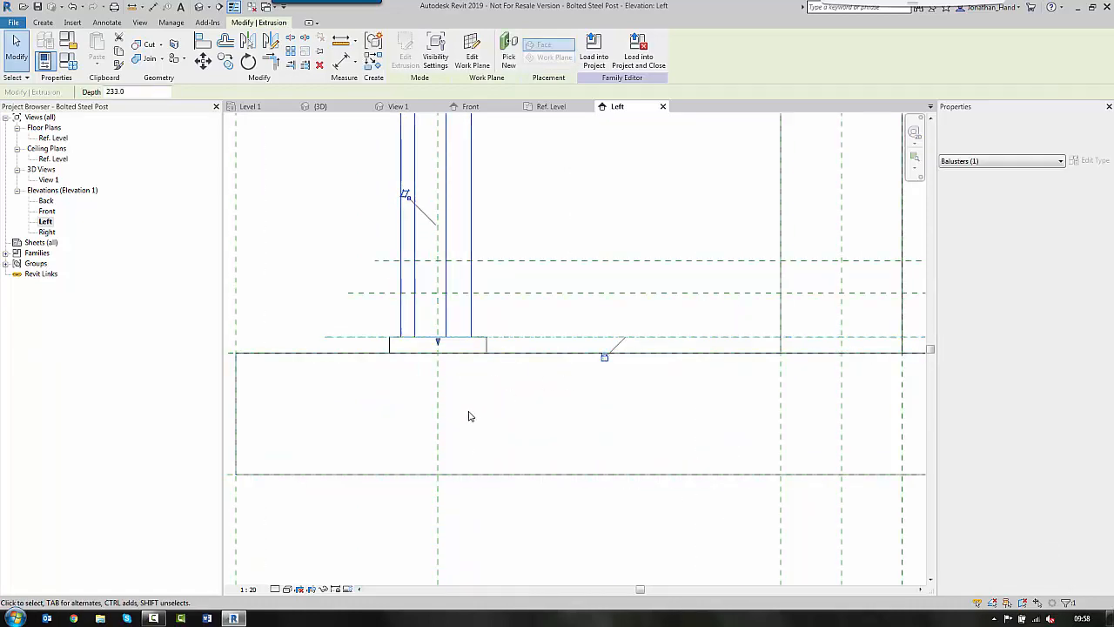
- Lower the bolt head's top to the next reference plane above the washer, giving an extrusion end of 22.5 mm
scroll(465, 413, "up", 4)
left_click_drag(464, 203, 401, 297)
scroll(432, 355, "up", 2)
scroll(402, 297, "up", 3)
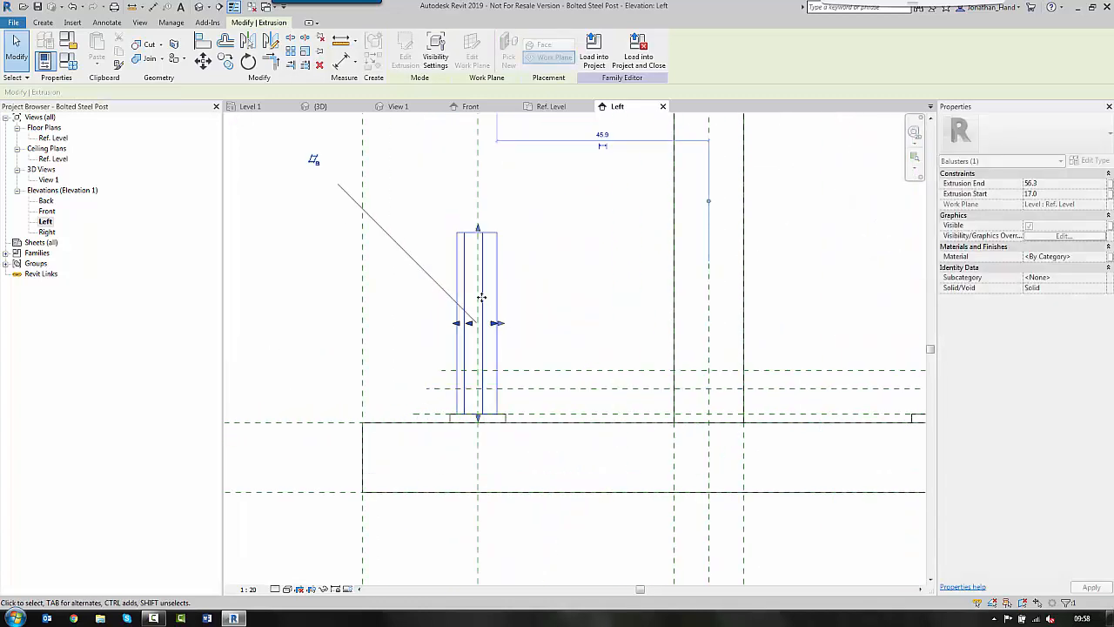
left_click_drag(485, 386, 485, 409)
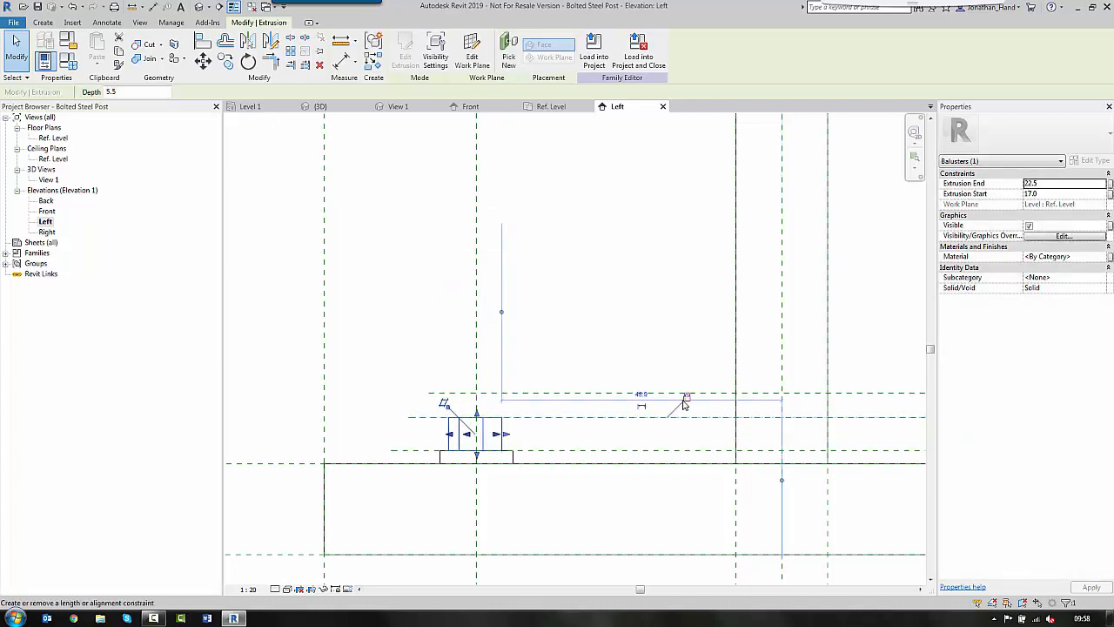
key("Escape")
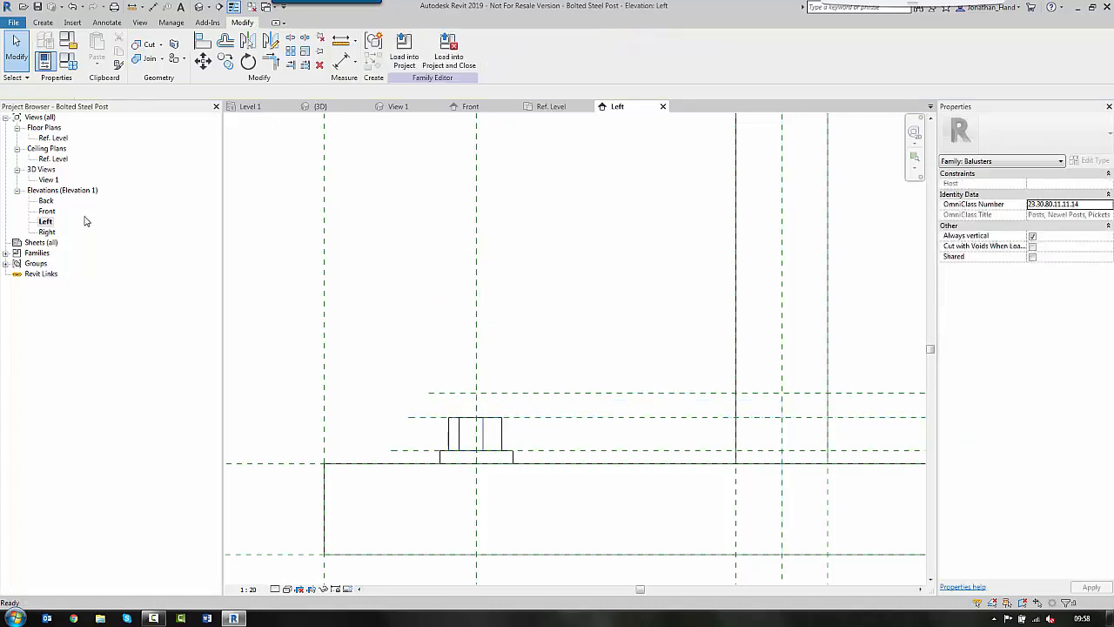
- In the Ref. Level plan, mirror copies of the bolt head about the Center (Left/Right) and Center (Front/Back) planes onto the other three washers
double_click(51, 138)
left_click(334, 352)
scroll(374, 315, "down", 3)
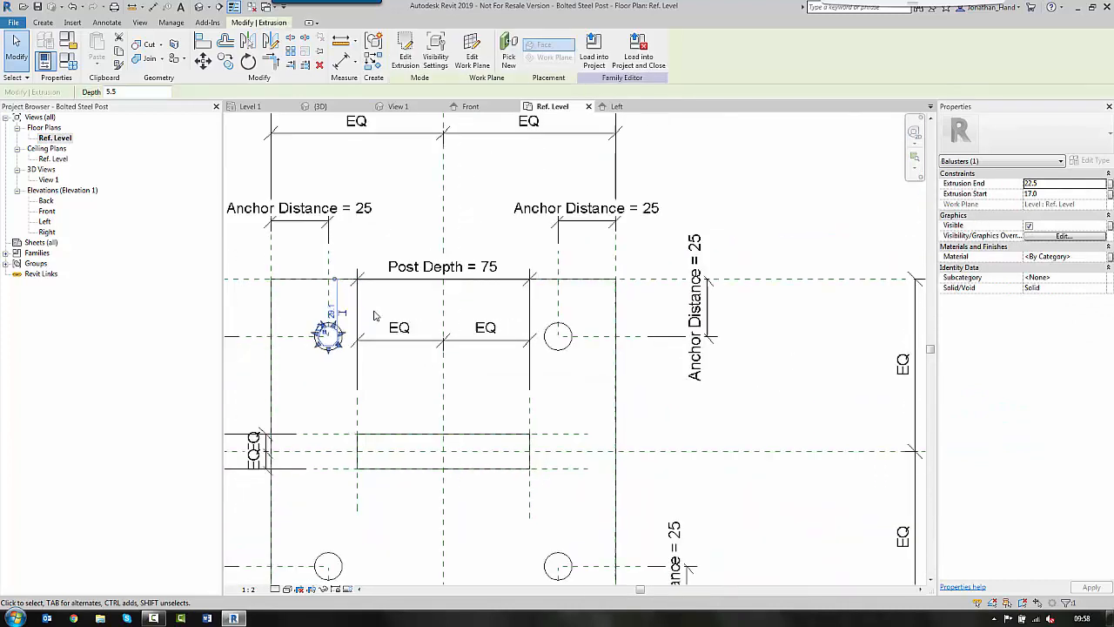
key("m")
key("m")
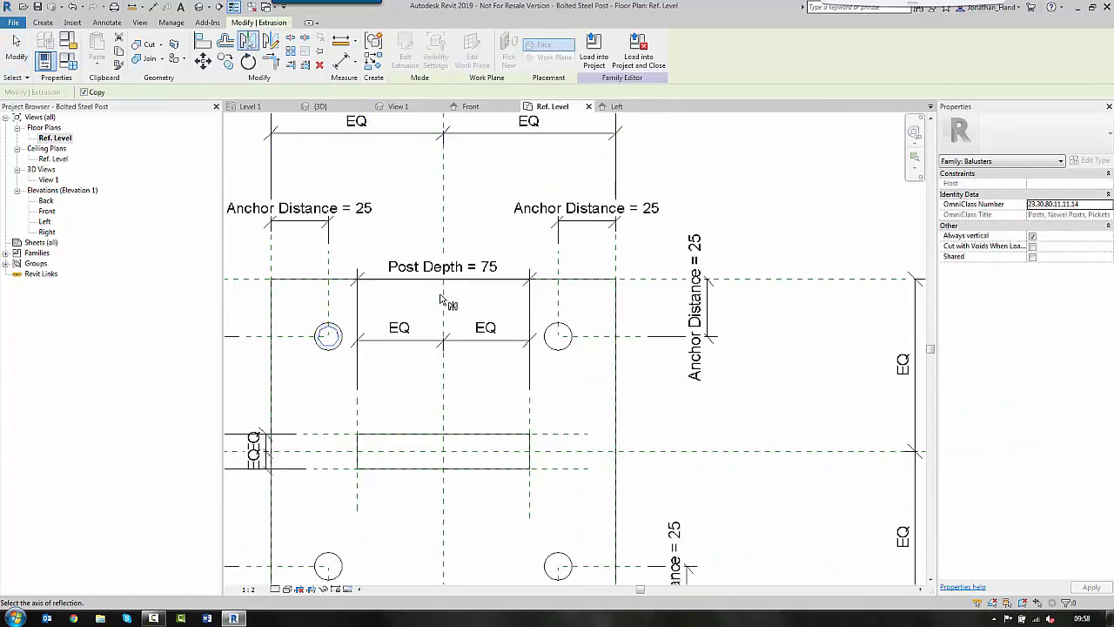
scroll(439, 298, "down", 2)
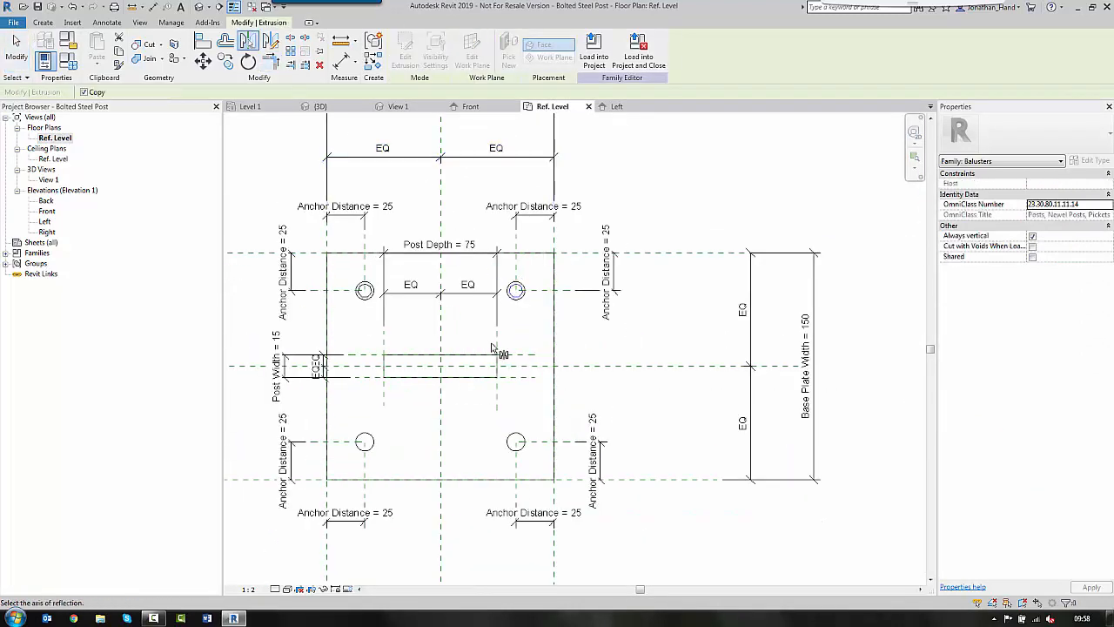
left_click(535, 367)
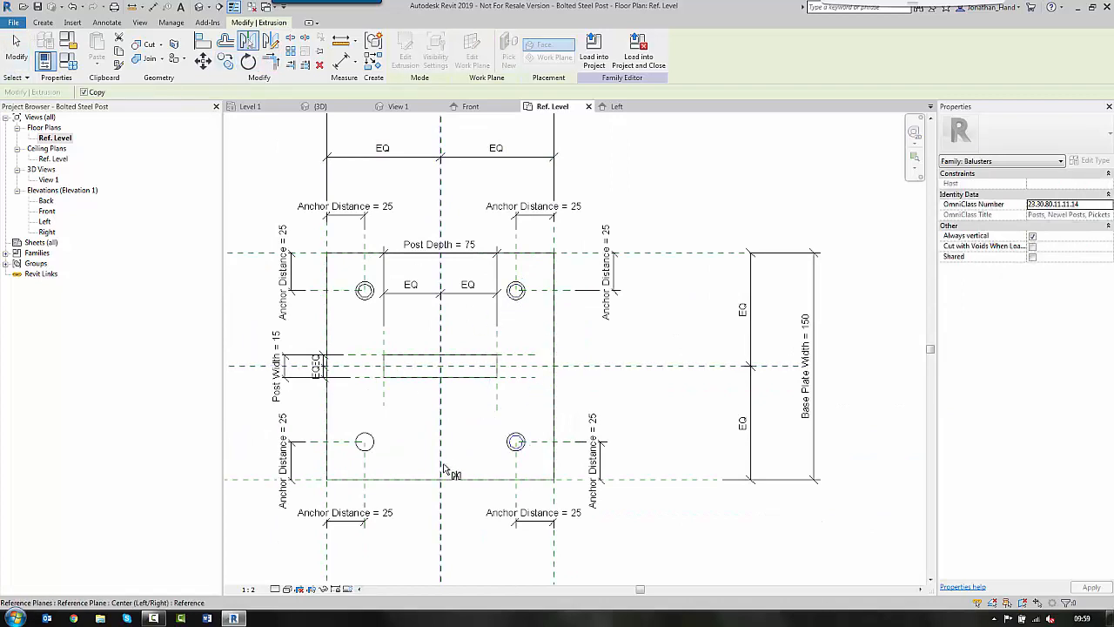
key("Escape")
key("Escape")
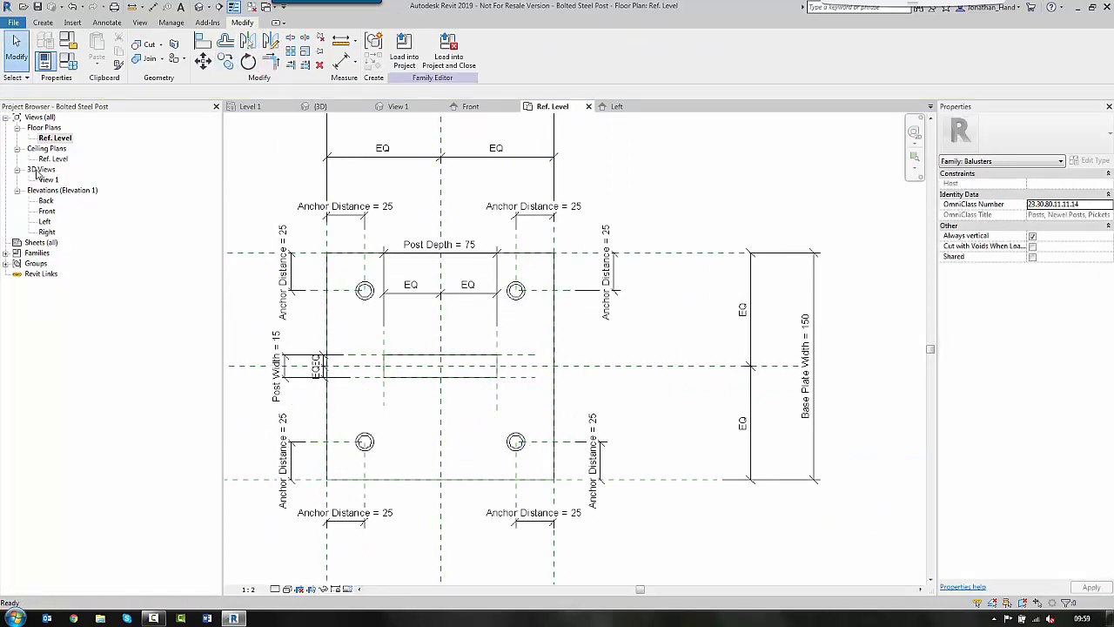
- Examine the bolt heads and washers on the base plate in 3D View 1
left_click(41, 171)
left_click(45, 174)
double_click(42, 171)
double_click(50, 179)
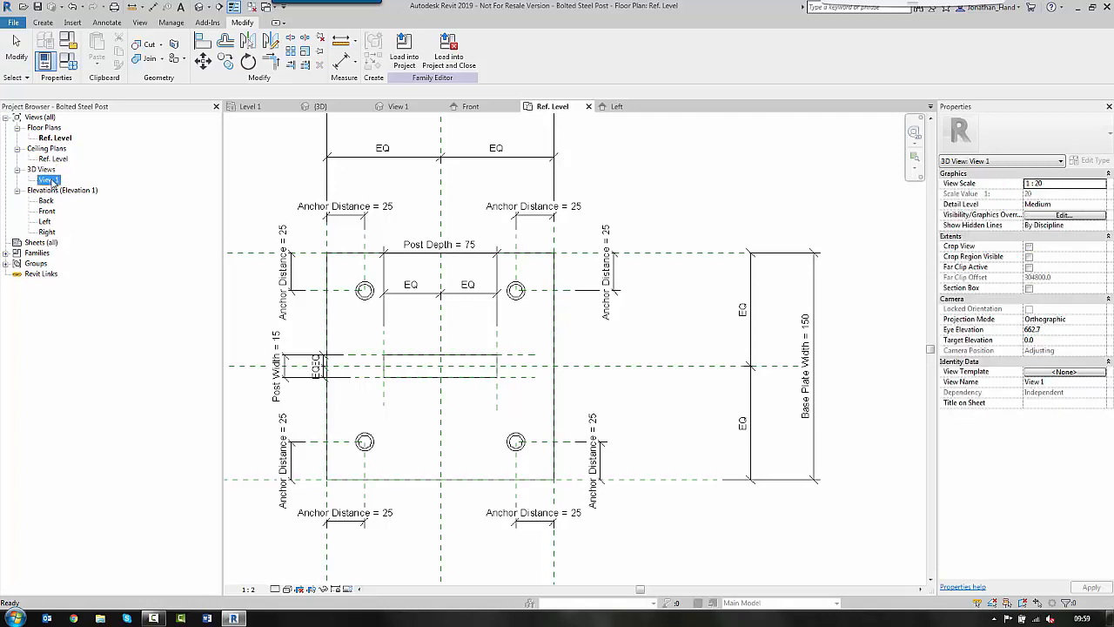
scroll(521, 387, "up", 8)
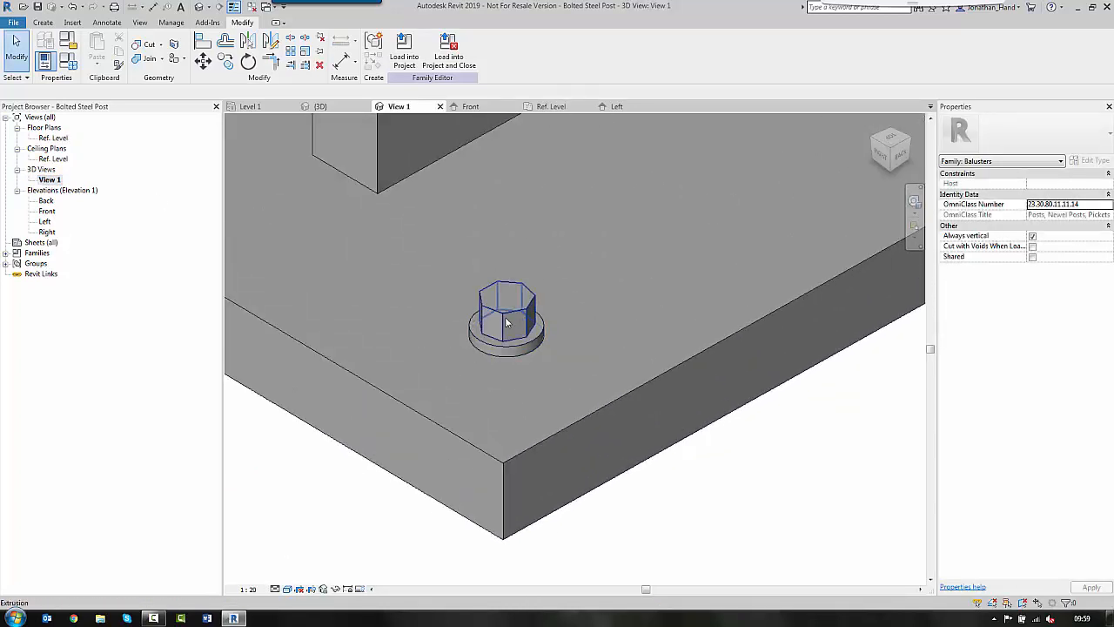
scroll(492, 355, "down", 6)
middle_click_drag(713, 441, 704, 389, "shift")
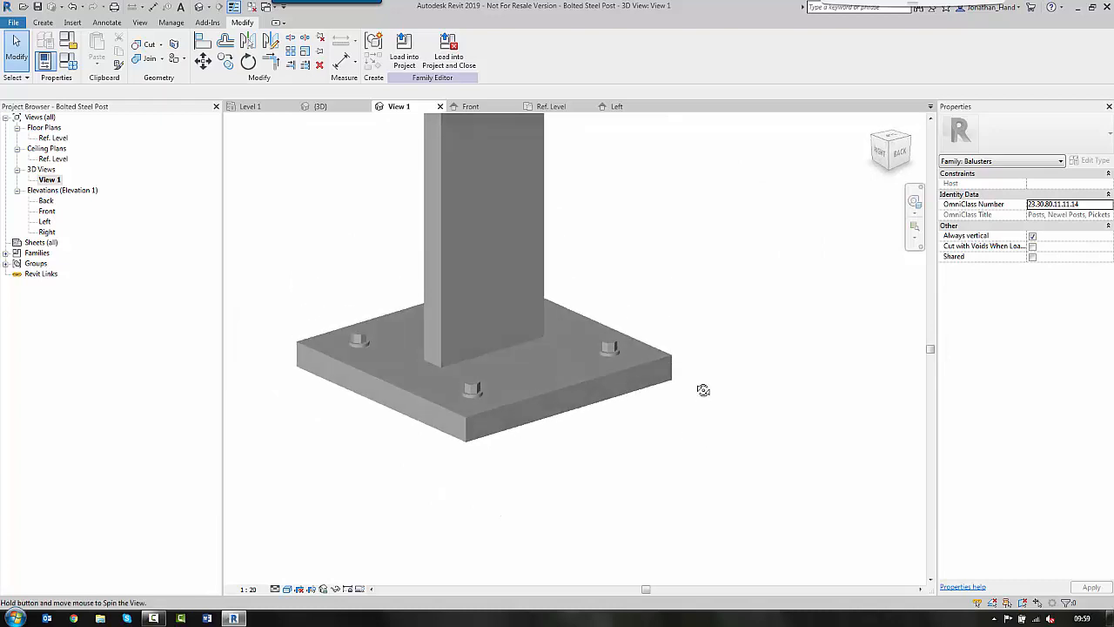
- In the Ref. Level plan, create a circular extrusion, radius about 3.2 mm and depth 250 mm, centred on the upper-left bolt head
double_click(52, 138)
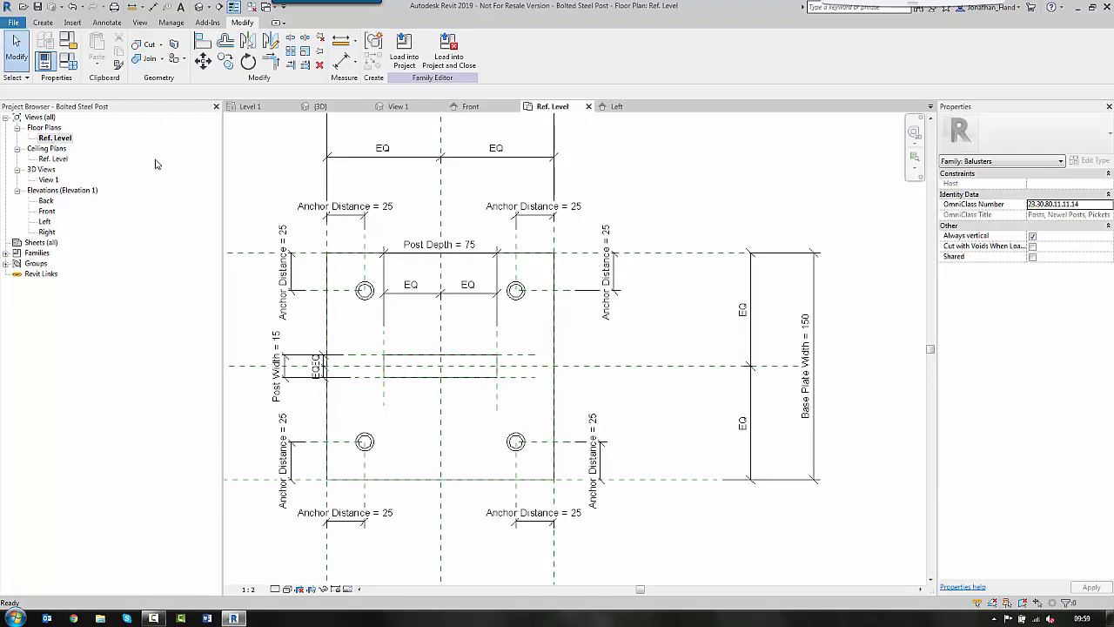
scroll(385, 275, "up", 3)
left_click(43, 22)
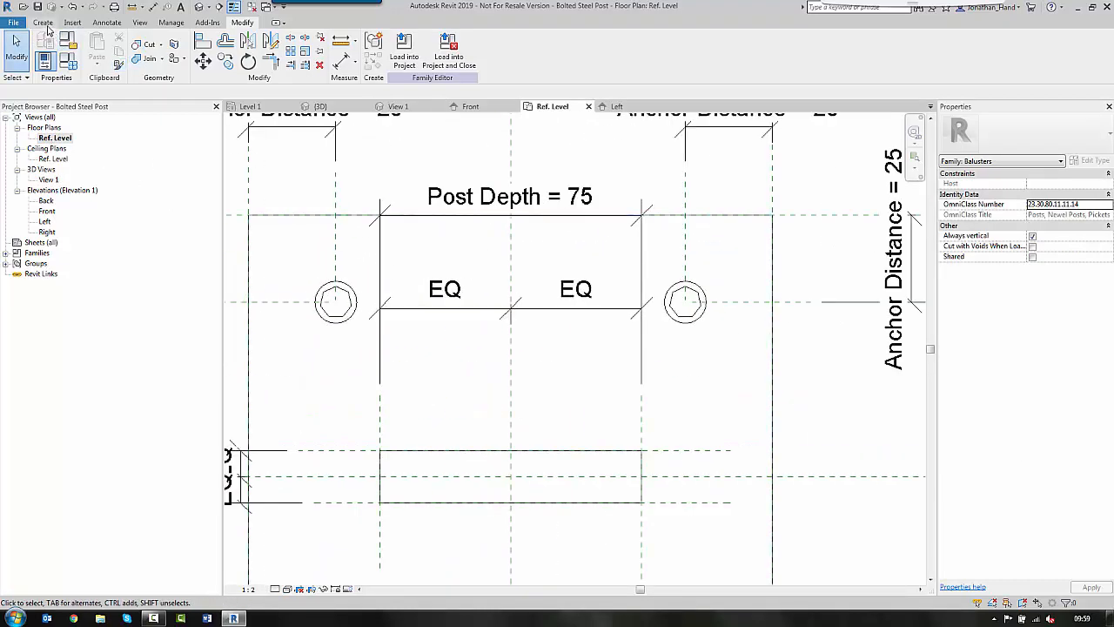
left_click(99, 47)
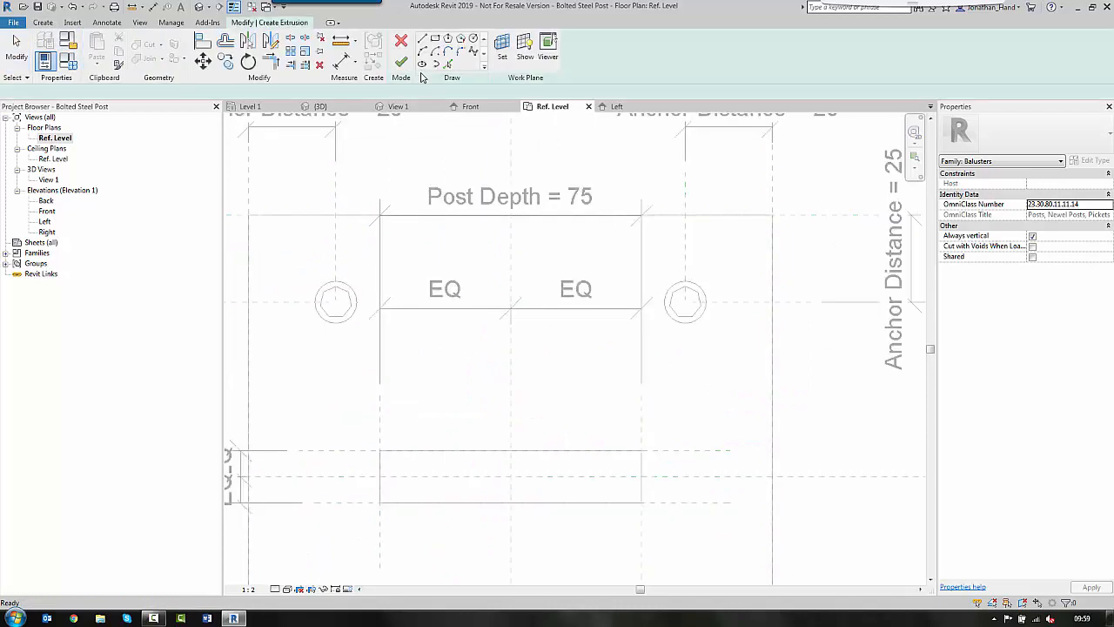
left_click(473, 39)
scroll(336, 301, "up", 5)
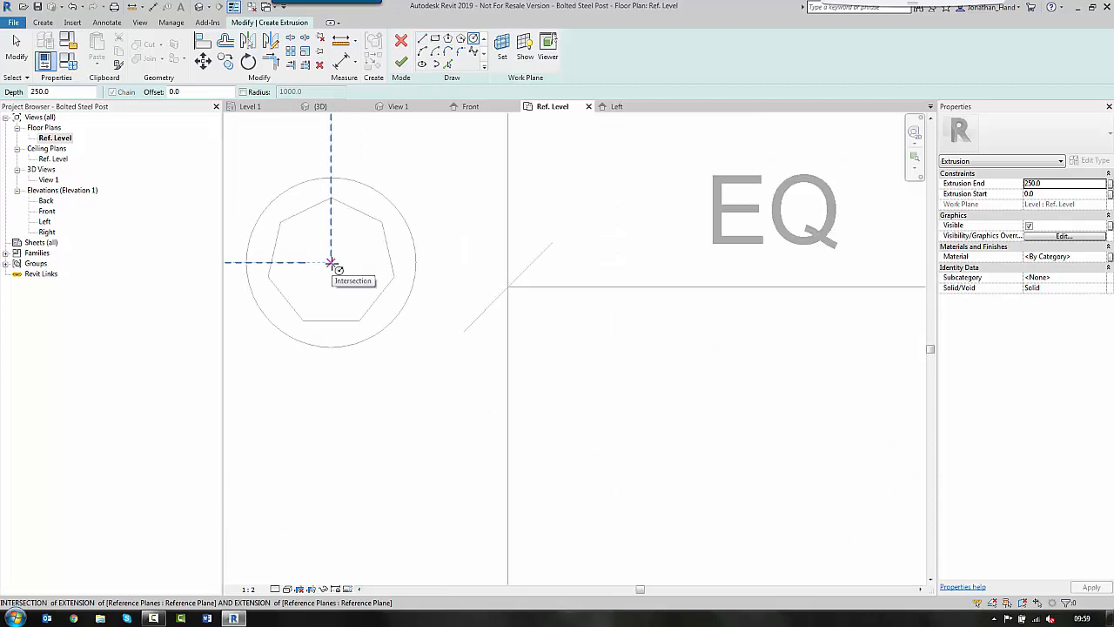
left_click(330, 261)
scroll(327, 228, "up", 2)
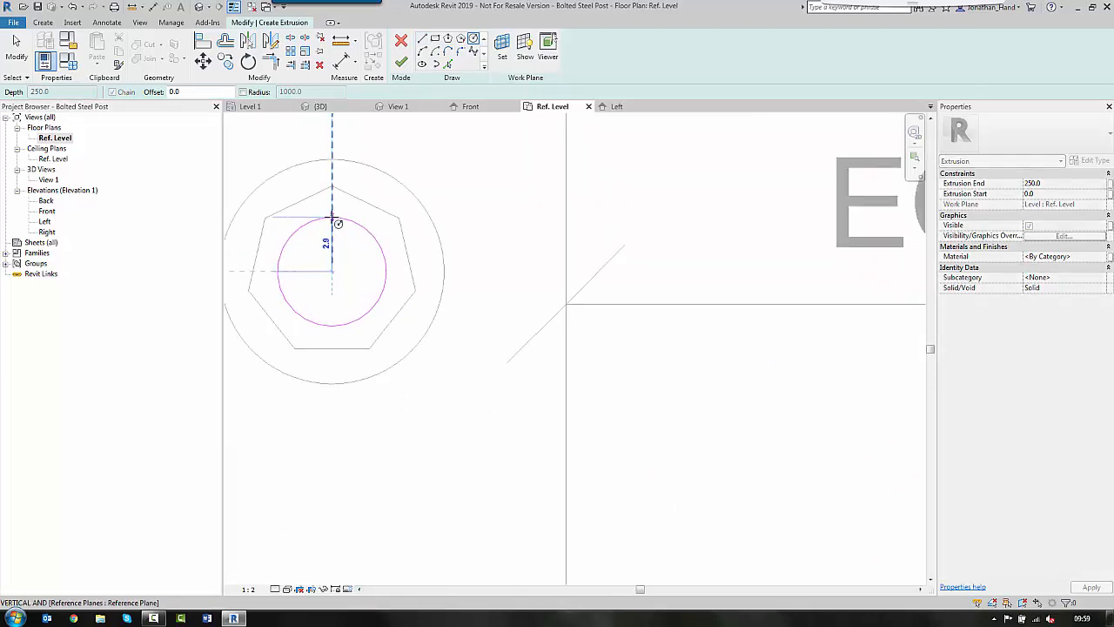
left_click(336, 218)
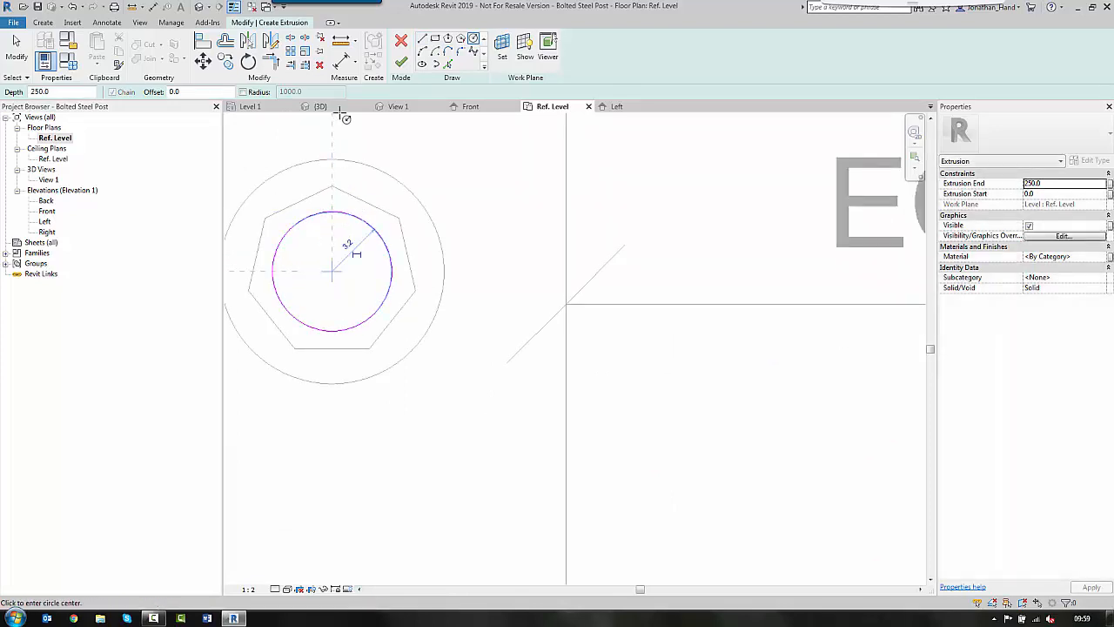
left_click(400, 63)
scroll(323, 270, "down", 2)
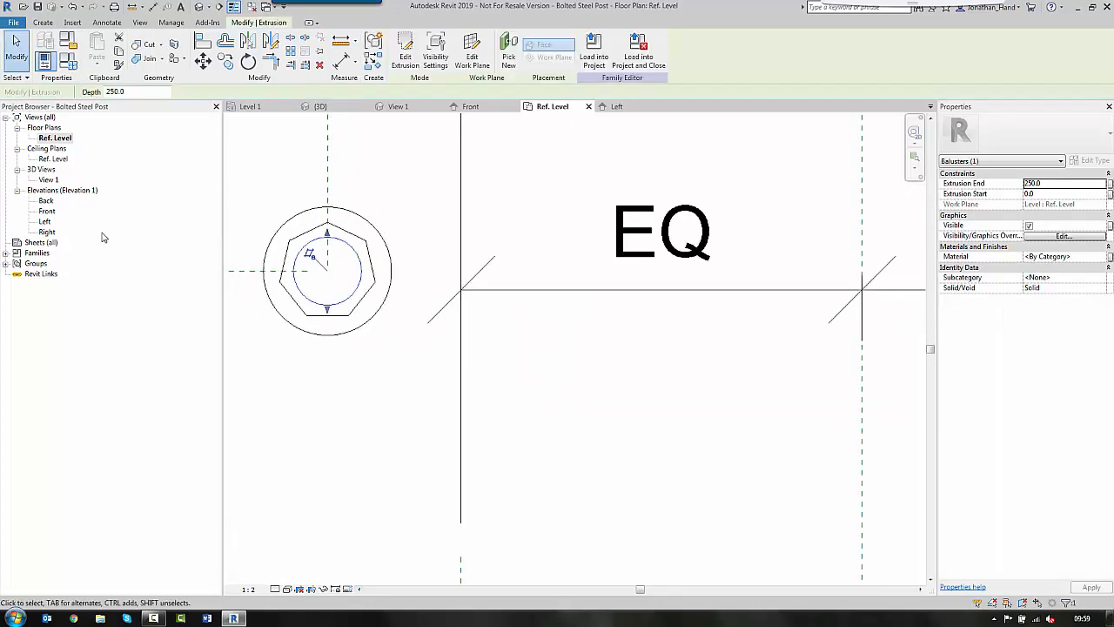
- In the Front elevation, raise the circular anchor extrusion's base to the reference plane at the bolt head's top, an extrusion start of 22.5 mm
double_click(47, 210)
scroll(453, 492, "up", 4)
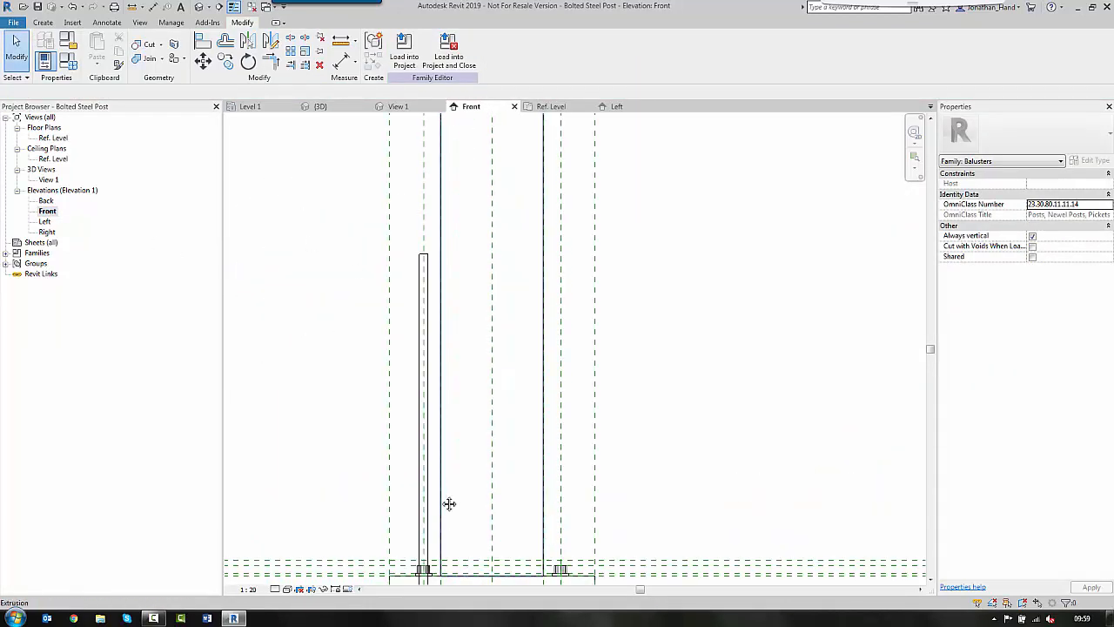
middle_click_drag(449, 503, 411, 295)
scroll(391, 348, "up", 3)
left_click(394, 348)
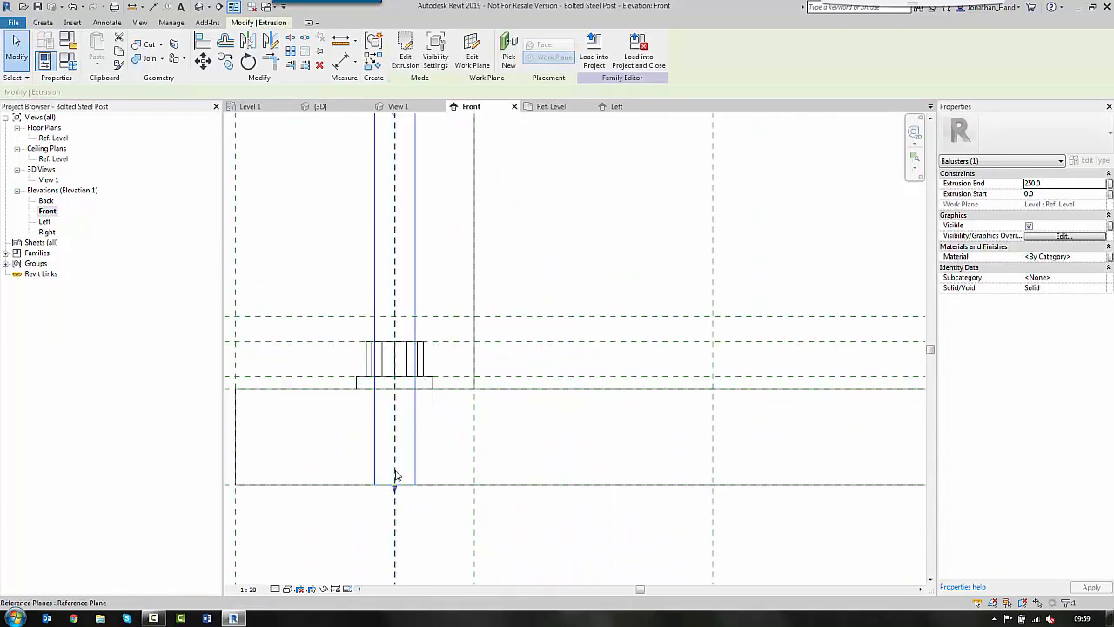
left_click_drag(394, 486, 406, 345)
- Lower the anchor's top to the uppermost reference plane above the bolt head, giving an extrusion end of 26.4 mm
scroll(547, 368, "down", 2)
middle_click_drag(497, 368, 450, 490)
left_click_drag(418, 207, 449, 512)
scroll(449, 511, "up", 4)
middle_click_drag(490, 505, 473, 283)
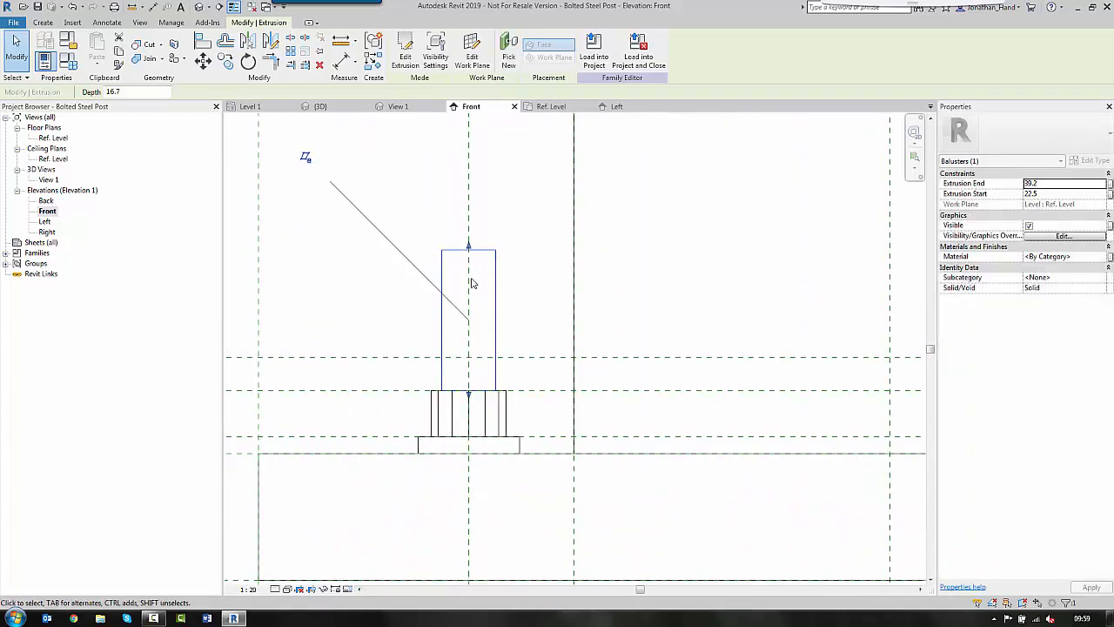
left_click_drag(469, 246, 489, 355)
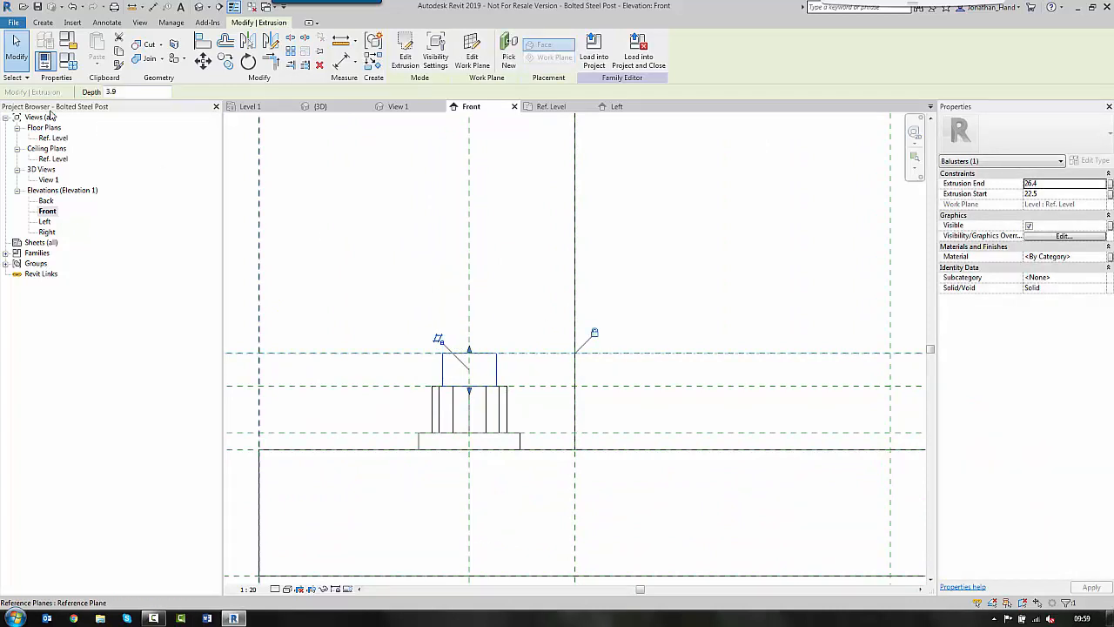
- In the Ref. Level plan, mirror copies of the anchor about the Center (Left/Right) and Center (Front/Back) planes onto the other three bolt heads
double_click(52, 138)
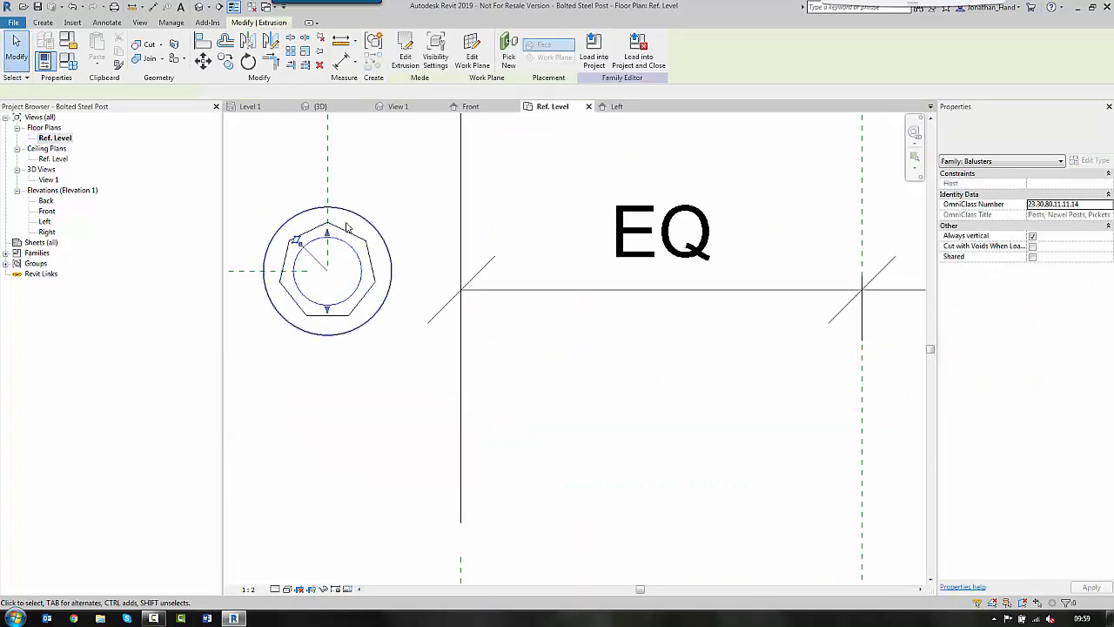
scroll(346, 229, "down", 5)
key("m")
key("m")
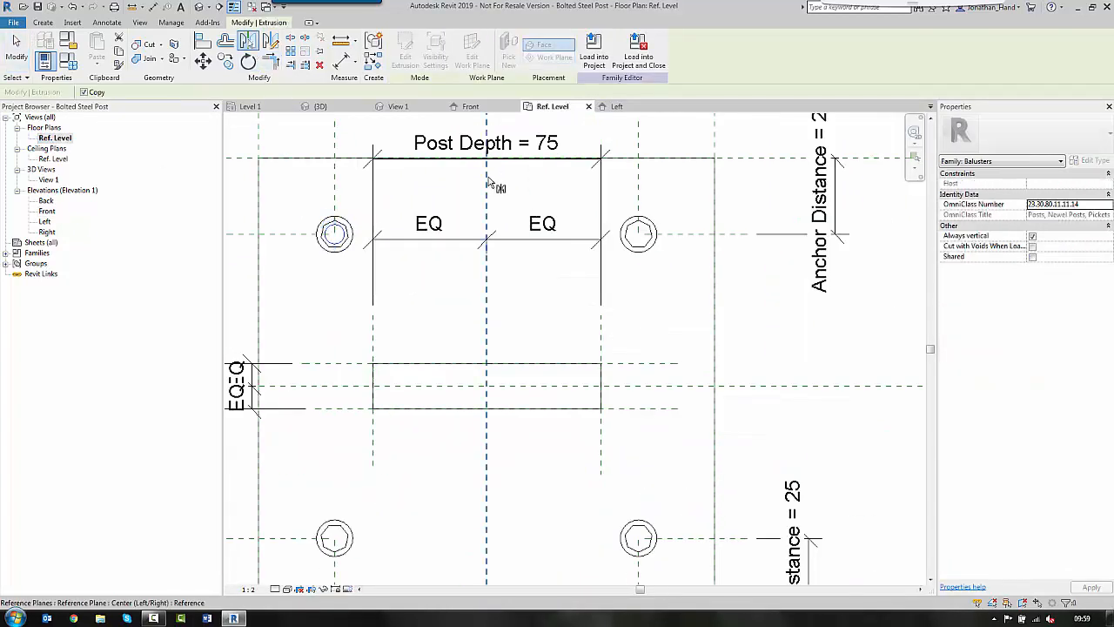
left_click(638, 230)
key("Return")
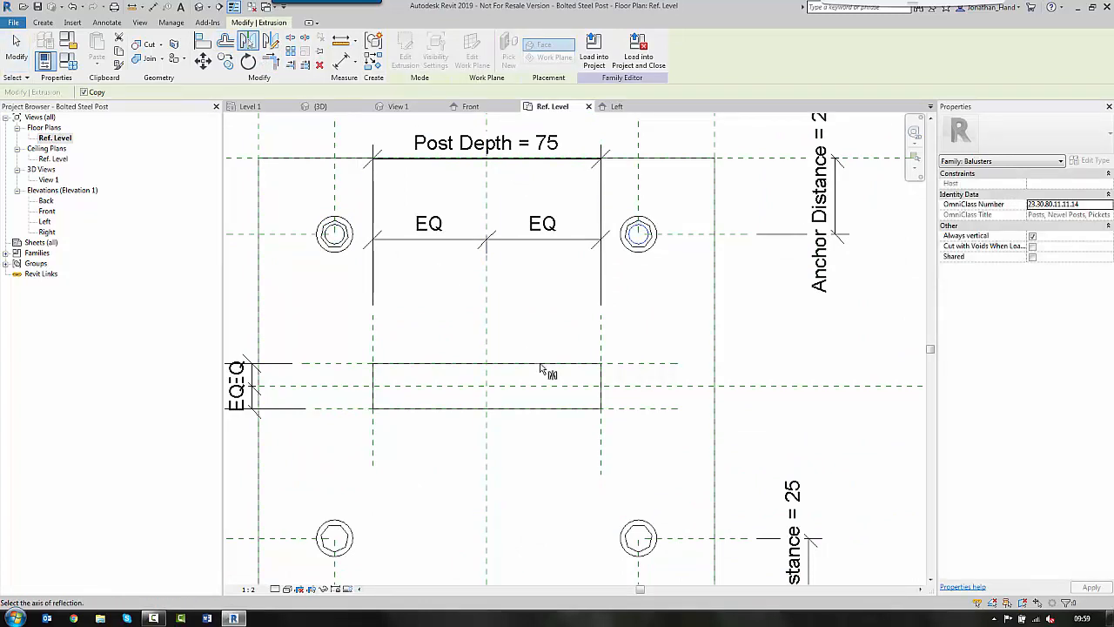
left_click(553, 386)
scroll(487, 350, "down", 1)
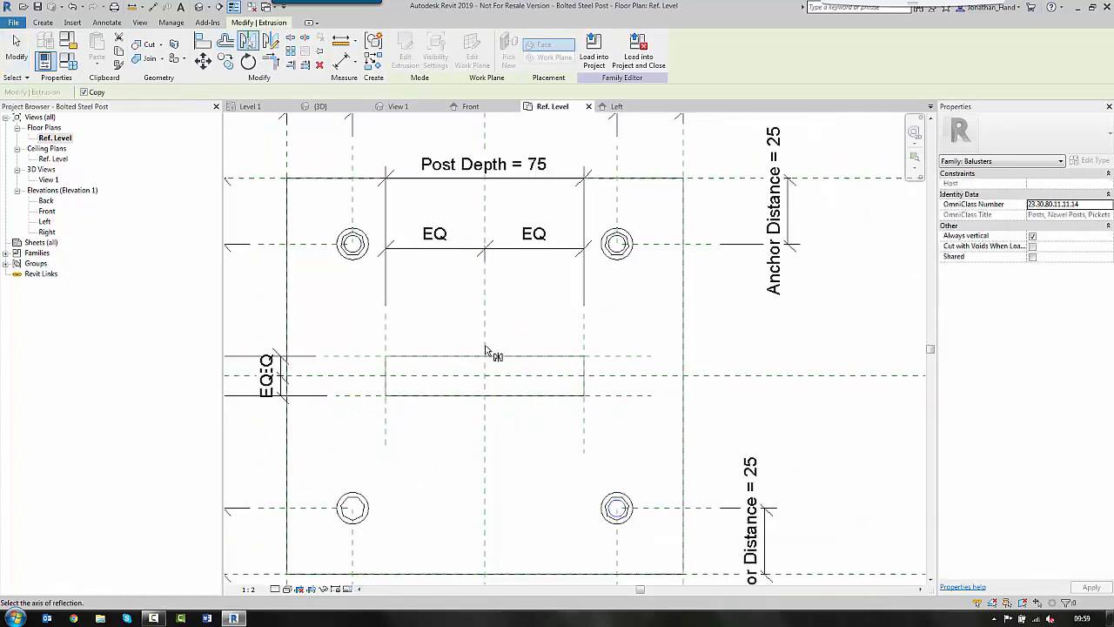
scroll(488, 350, "down", 1)
left_click(480, 442)
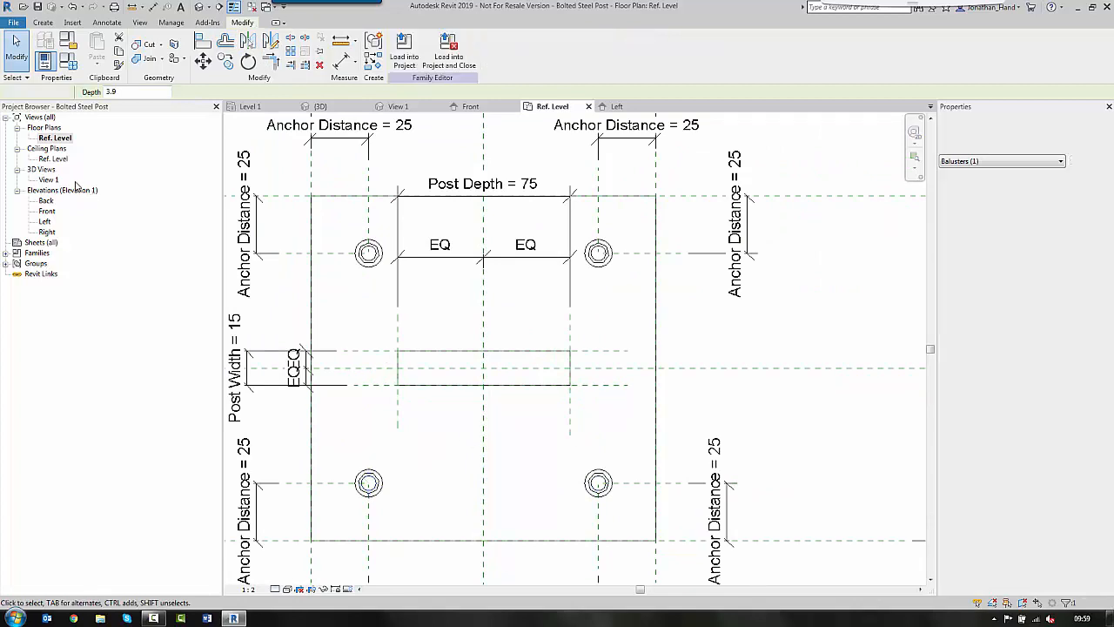
key("Escape")
- In 3D View 1, select all the baluster's extrusions and add the library material Aluminum to the project for their material setting
double_click(49, 179)
middle_click_drag(410, 299, 720, 324, "shift")
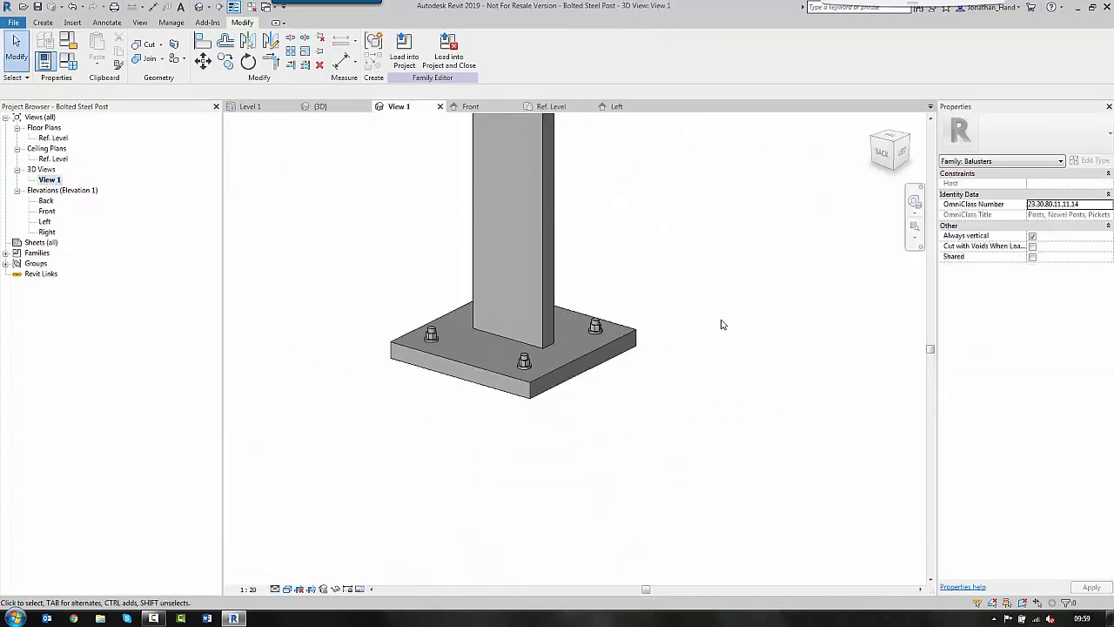
scroll(721, 324, "down", 3)
middle_click_drag(671, 365, 649, 465, "shift")
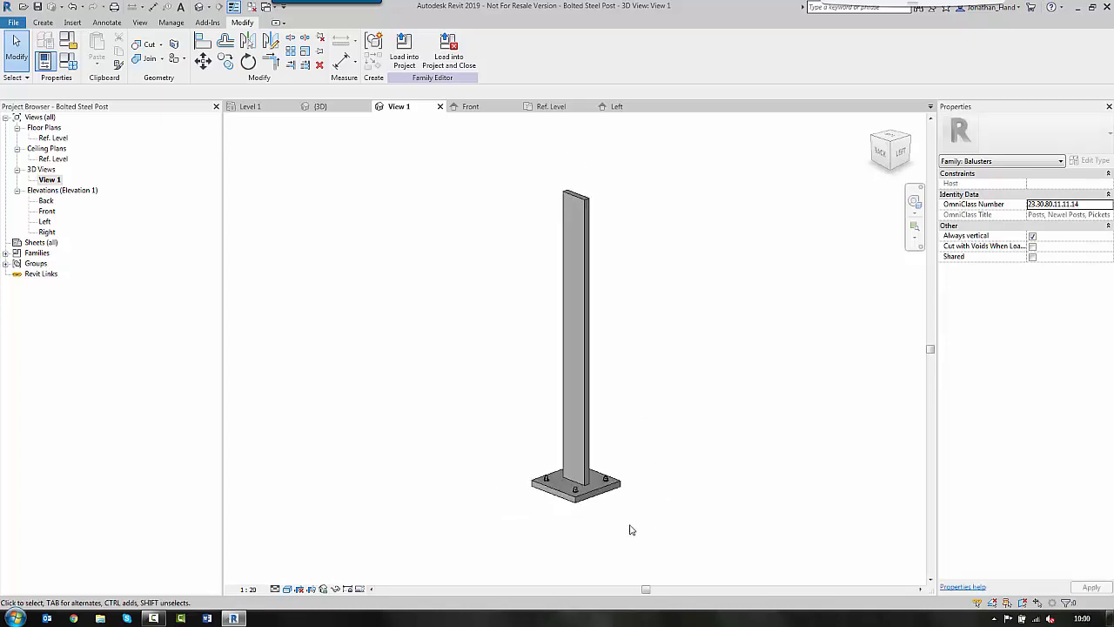
left_click_drag(687, 536, 477, 404)
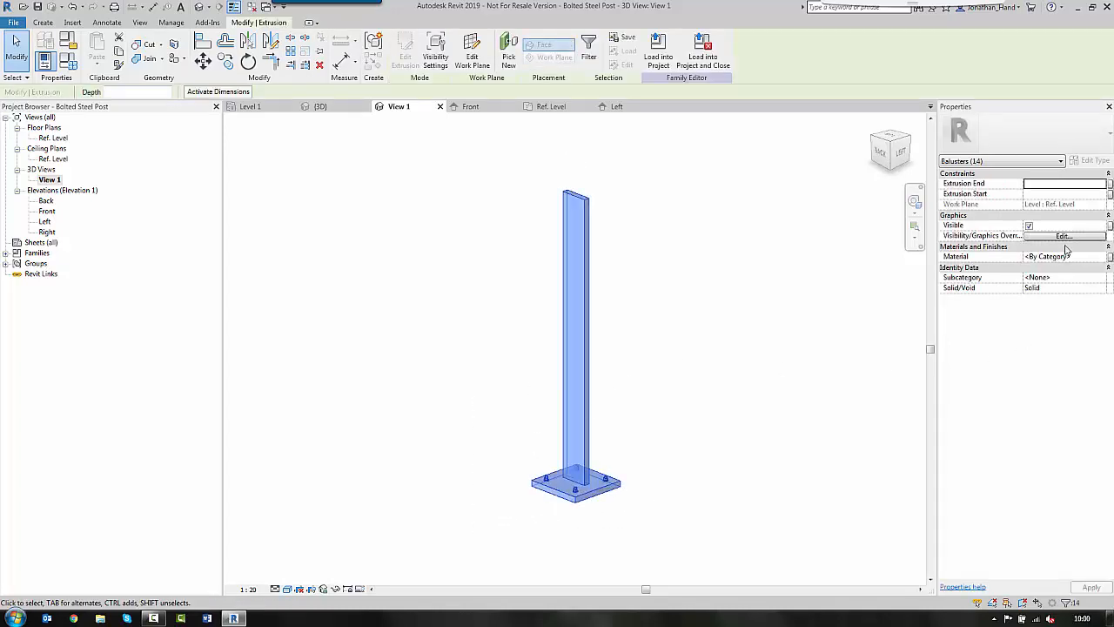
left_click(1110, 257)
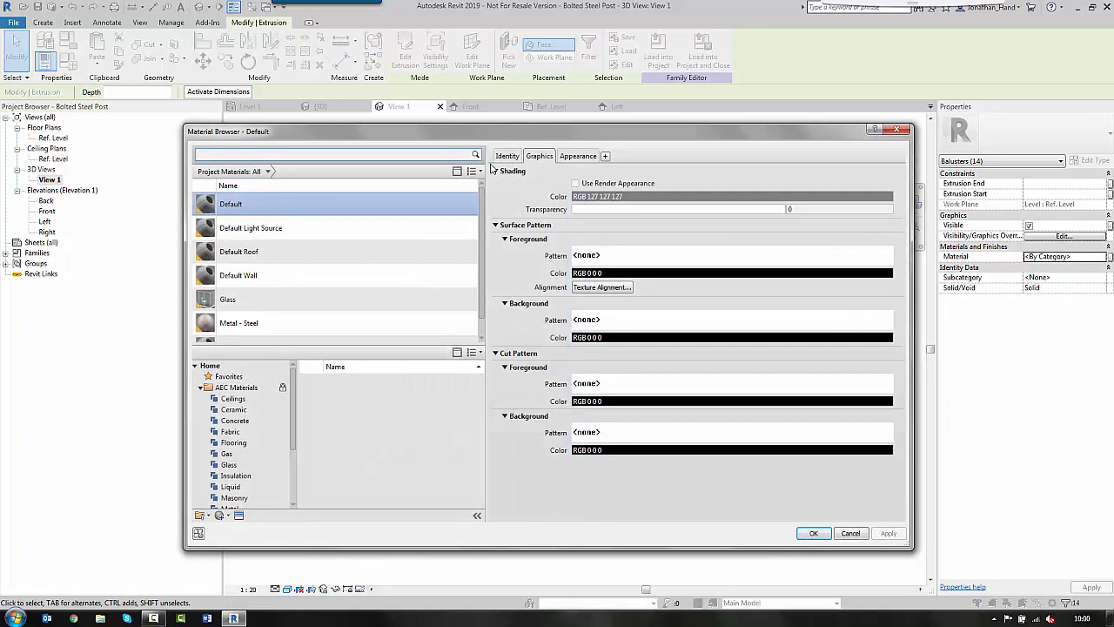
left_click(295, 155)
type("alu")
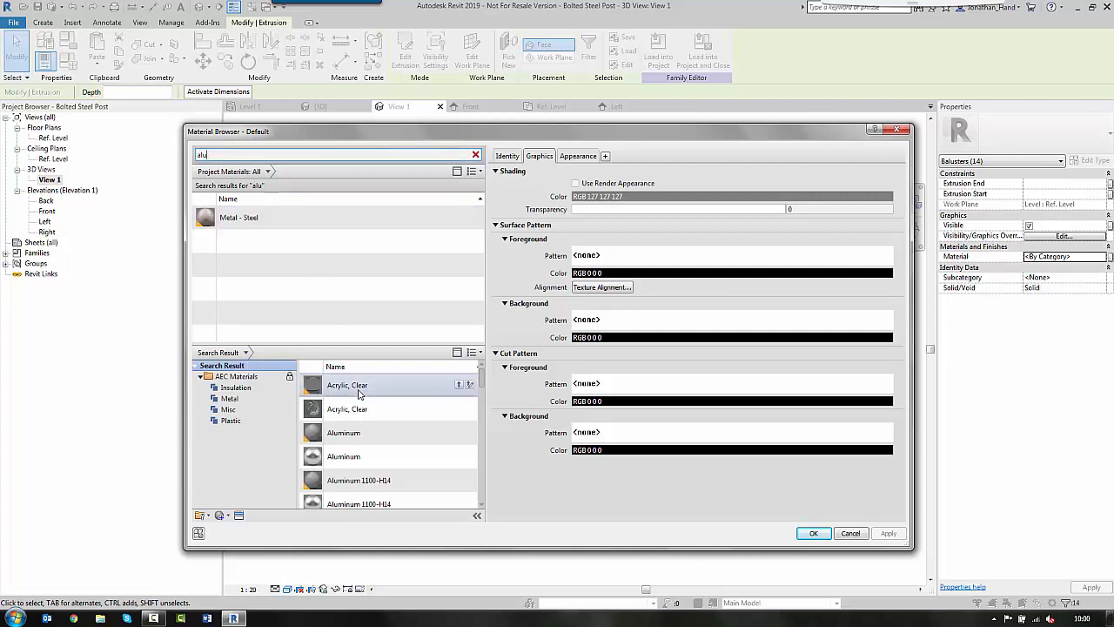
left_click(379, 435)
left_click(459, 432)
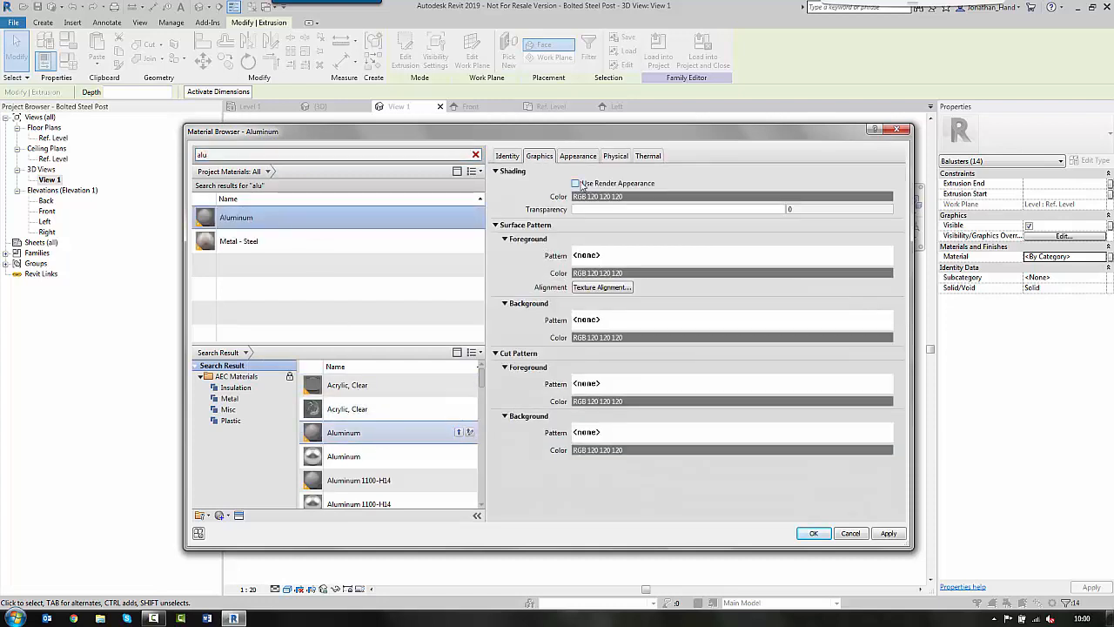
- Use the render appearance for Aluminum's shading and assign the material to the selected extrusions
left_click(888, 532)
left_click(814, 533)
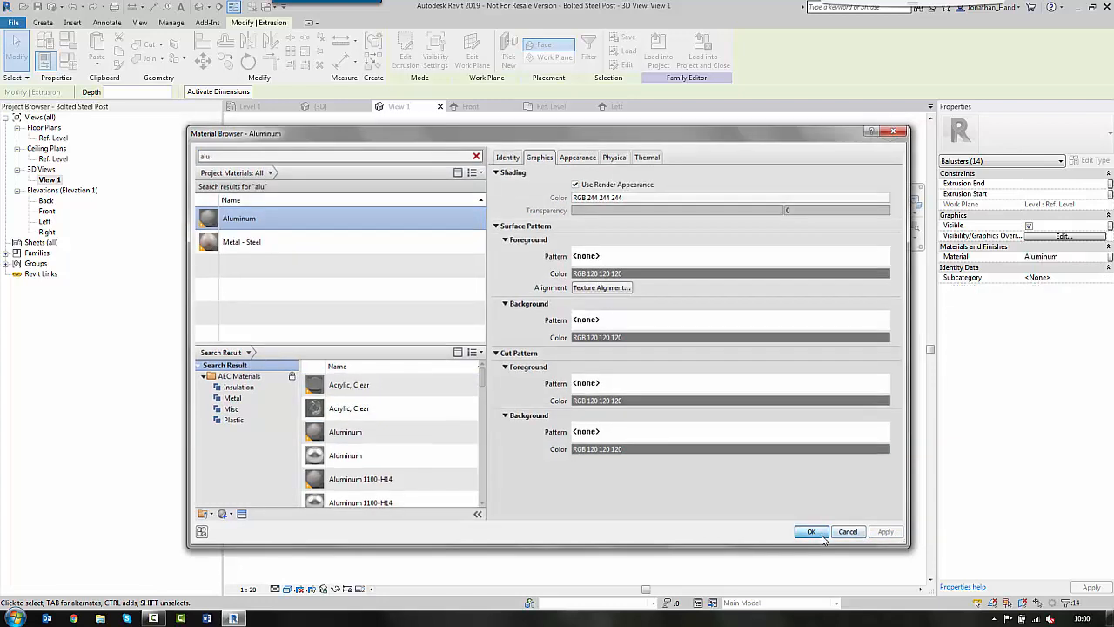
left_click(671, 452)
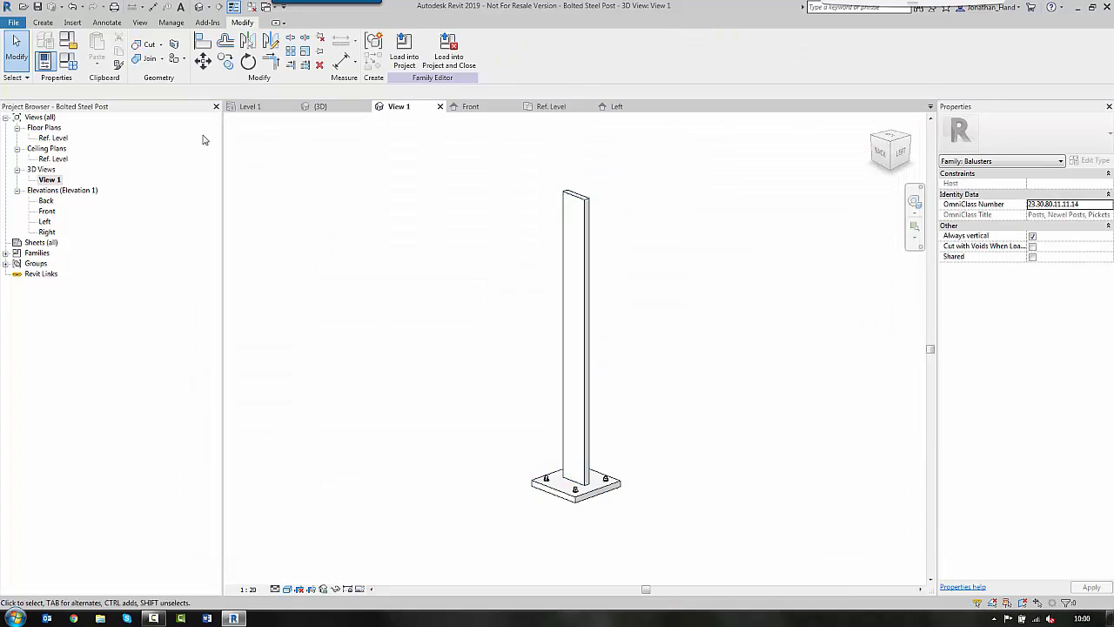
- Create a family type named 75x15mm with the existing parameter values
left_click(69, 62)
left_click_drag(652, 232, 450, 163)
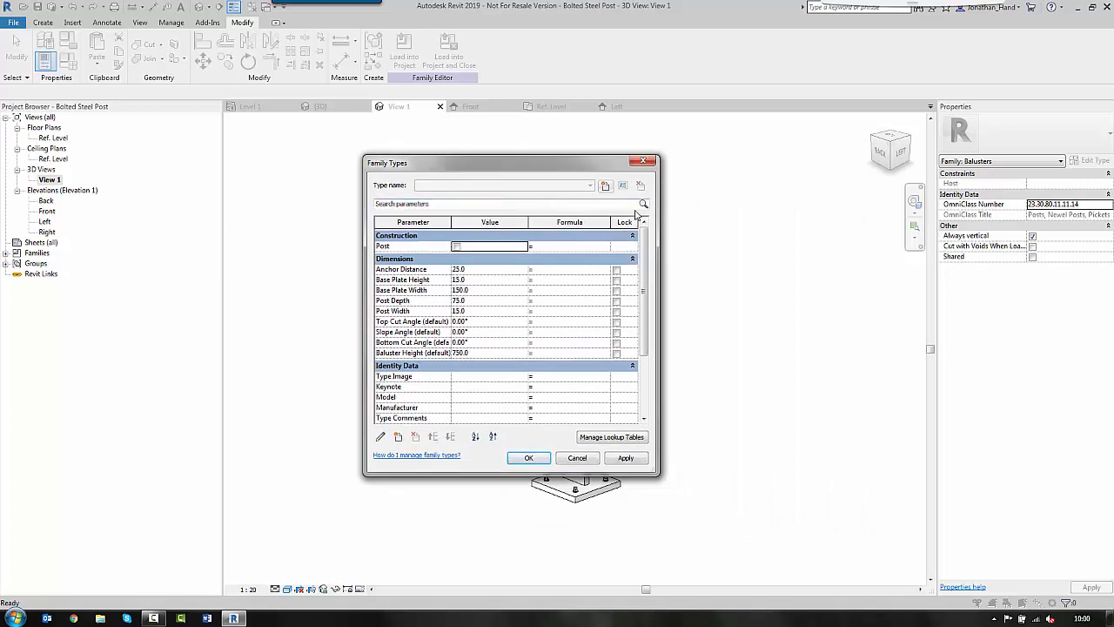
left_click(607, 185)
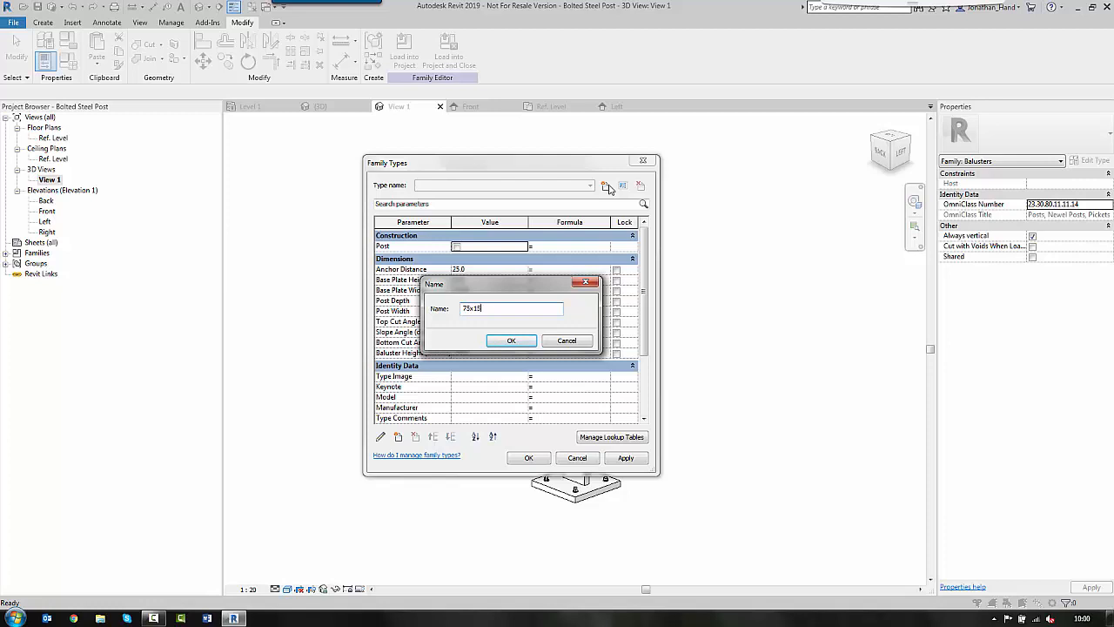
left_click(516, 342)
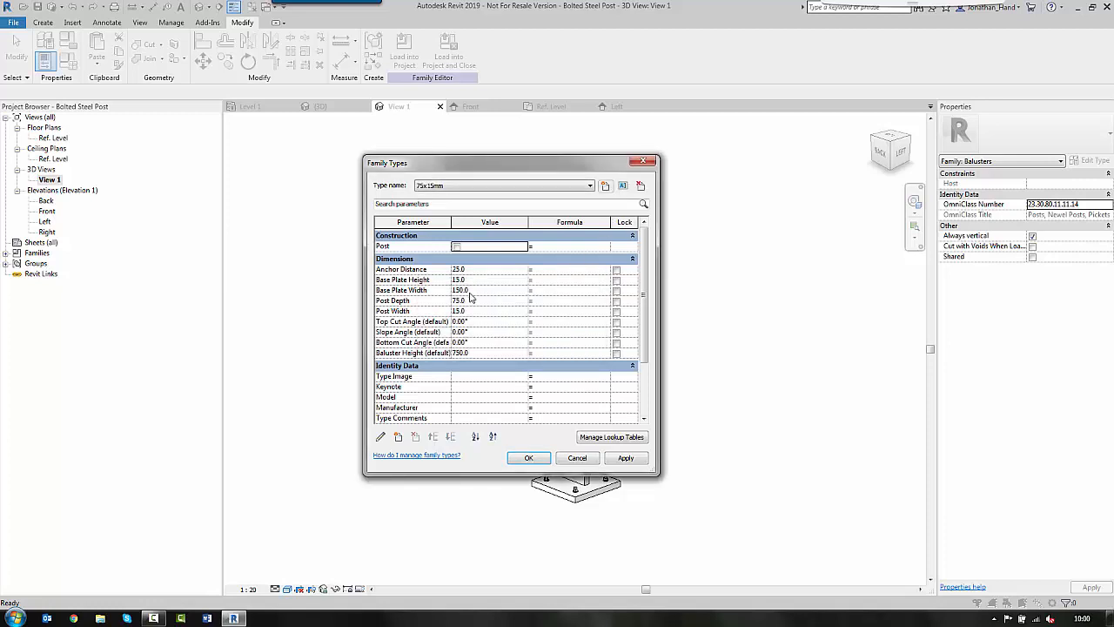
left_click(628, 458)
left_click(528, 458)
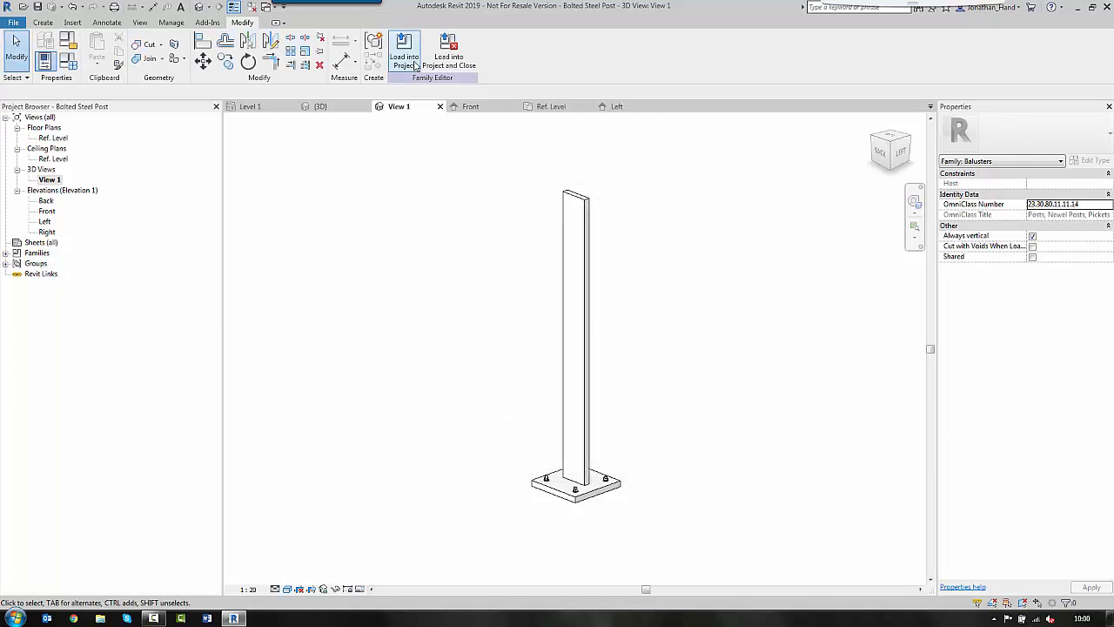
- Load the baluster family into the Custom Steel Baluster project and open its {3D} view showing the railing
left_click(414, 63)
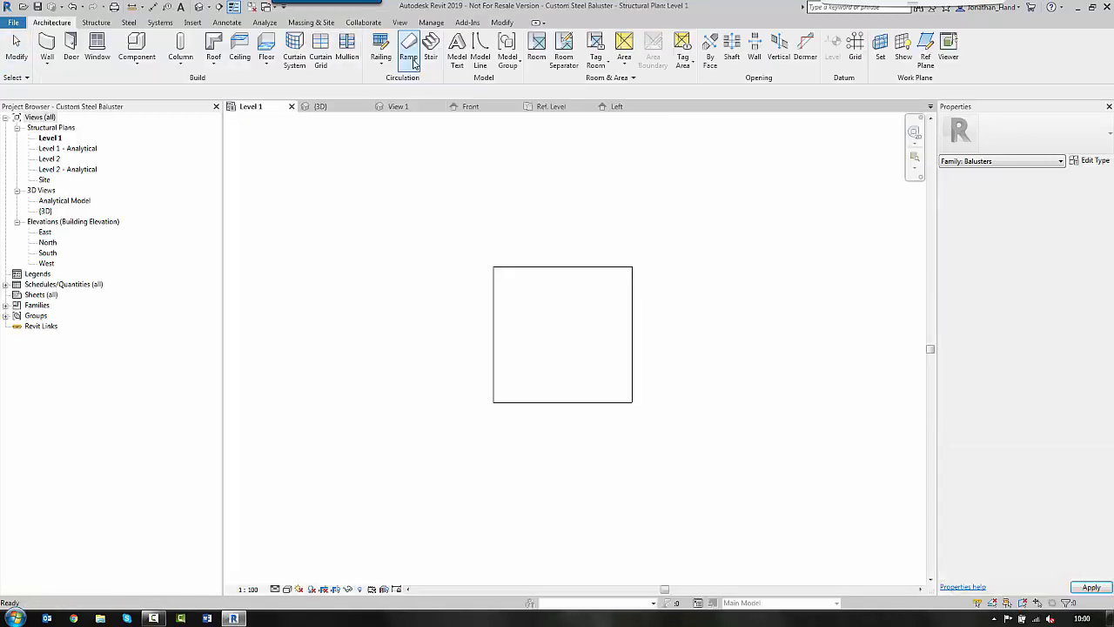
double_click(44, 211)
scroll(552, 194, "down", 2)
scroll(363, 205, "up", 3)
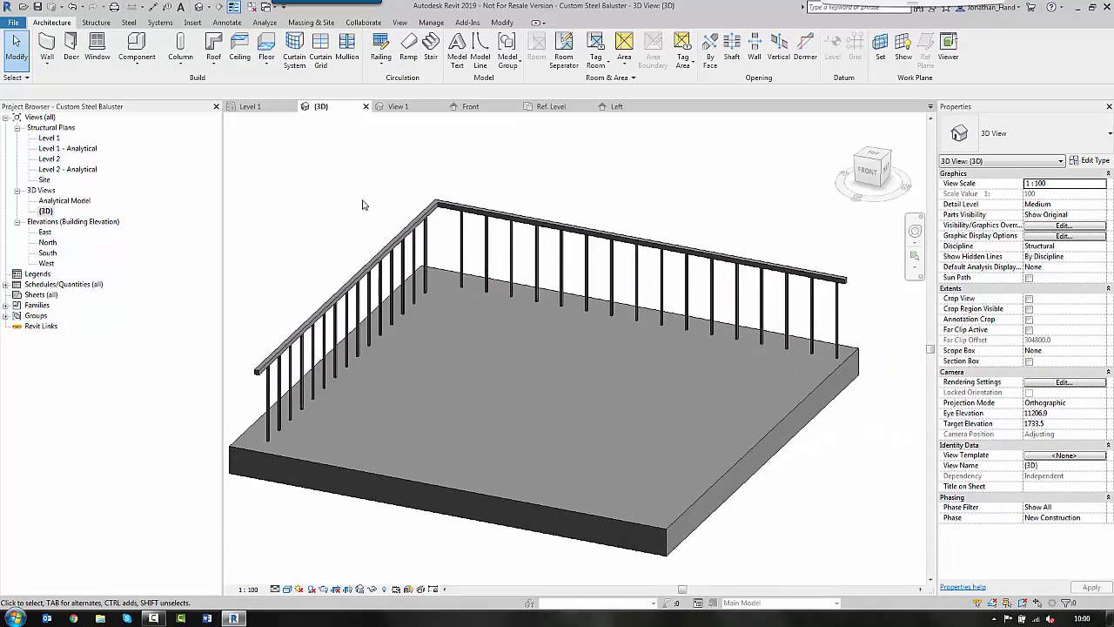
- Locate the 75x15mm type of Bolted Steel Post among the project's railing families
left_click(6, 304)
scroll(4, 380, "down", 4)
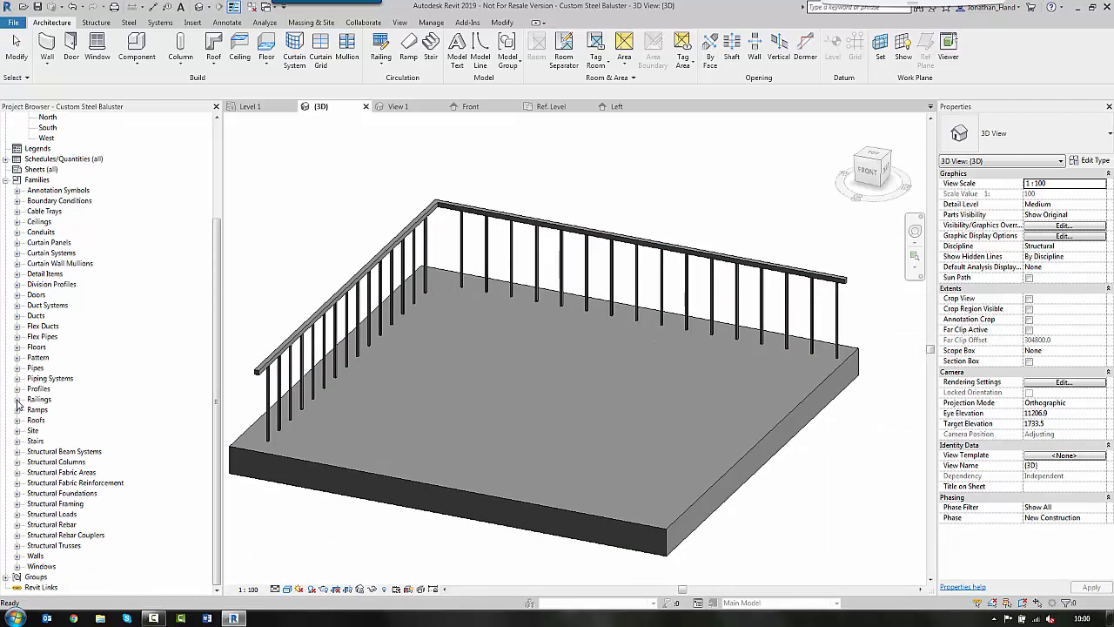
left_click(18, 398)
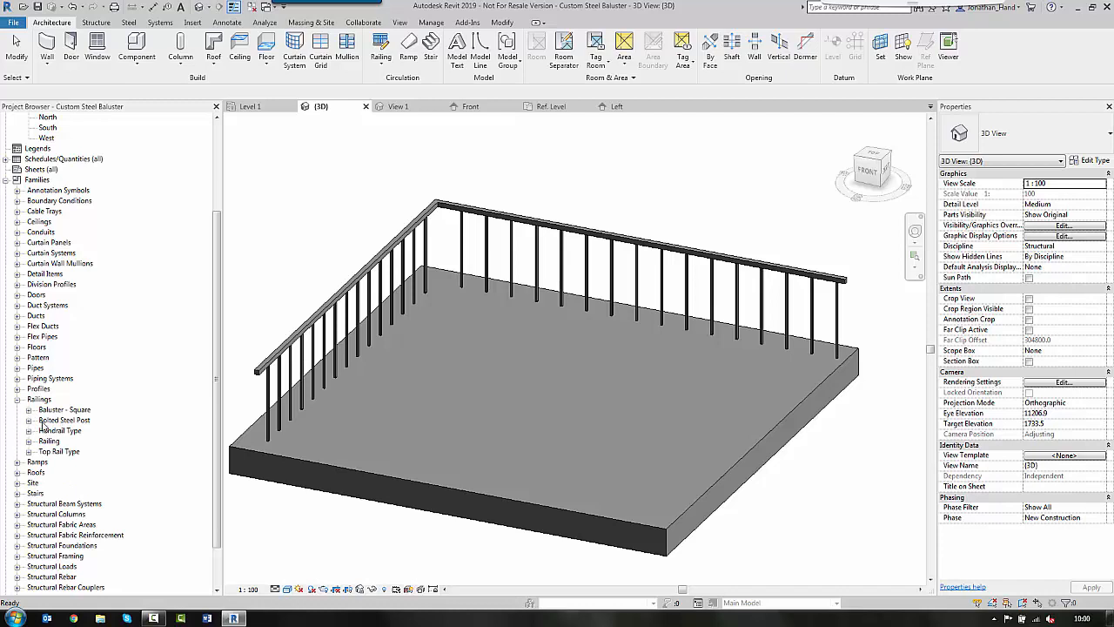
left_click(28, 421)
left_click(66, 432)
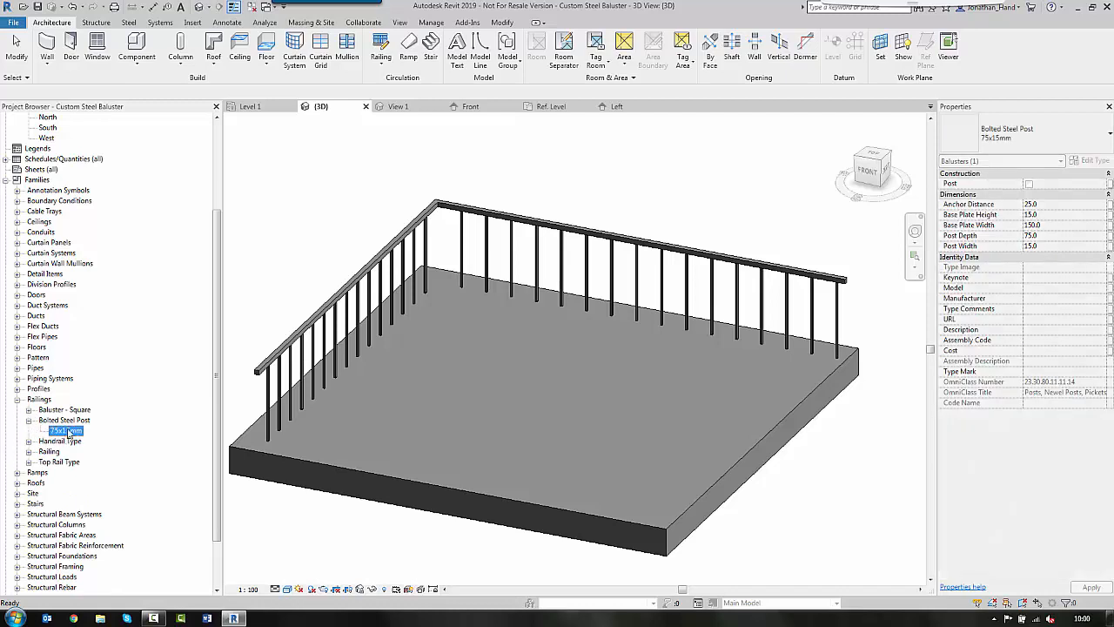
- In the Steel Railing type's baluster placement, set the regular baluster's family to Bolted Steel Post : 75x15mm
left_click(525, 192)
left_click(522, 224)
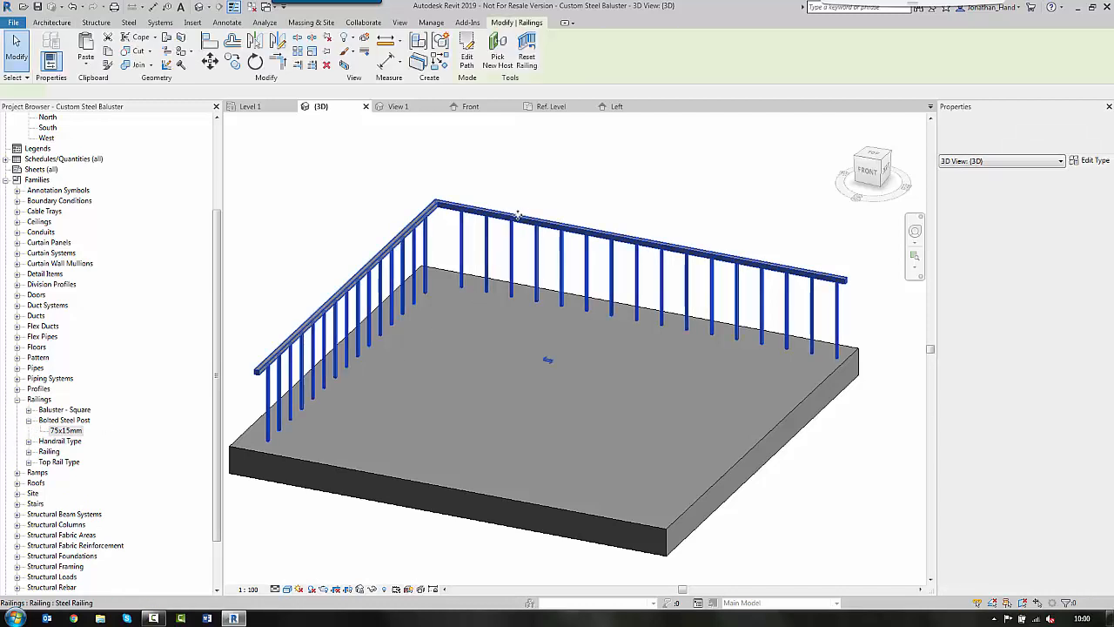
left_click(1091, 161)
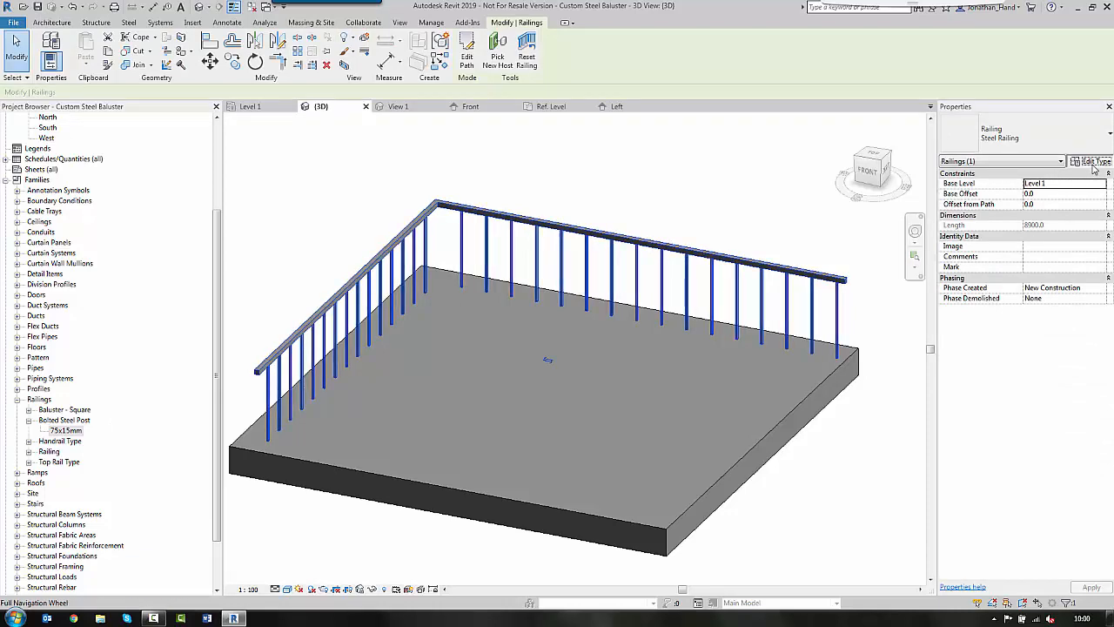
left_click_drag(741, 142, 848, 165)
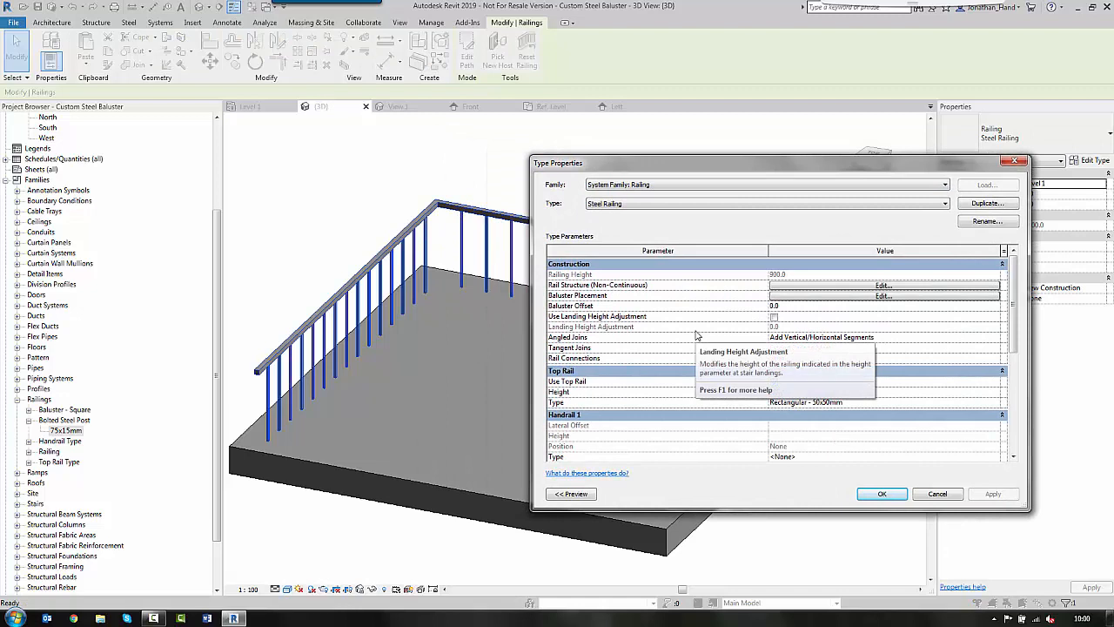
left_click(817, 296)
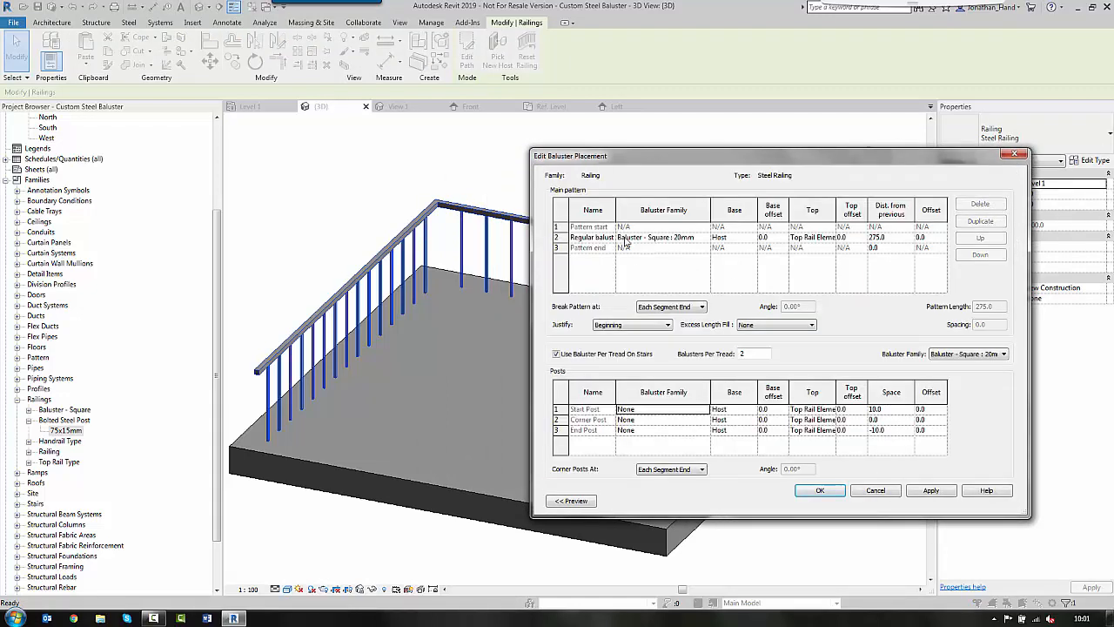
left_click(706, 238)
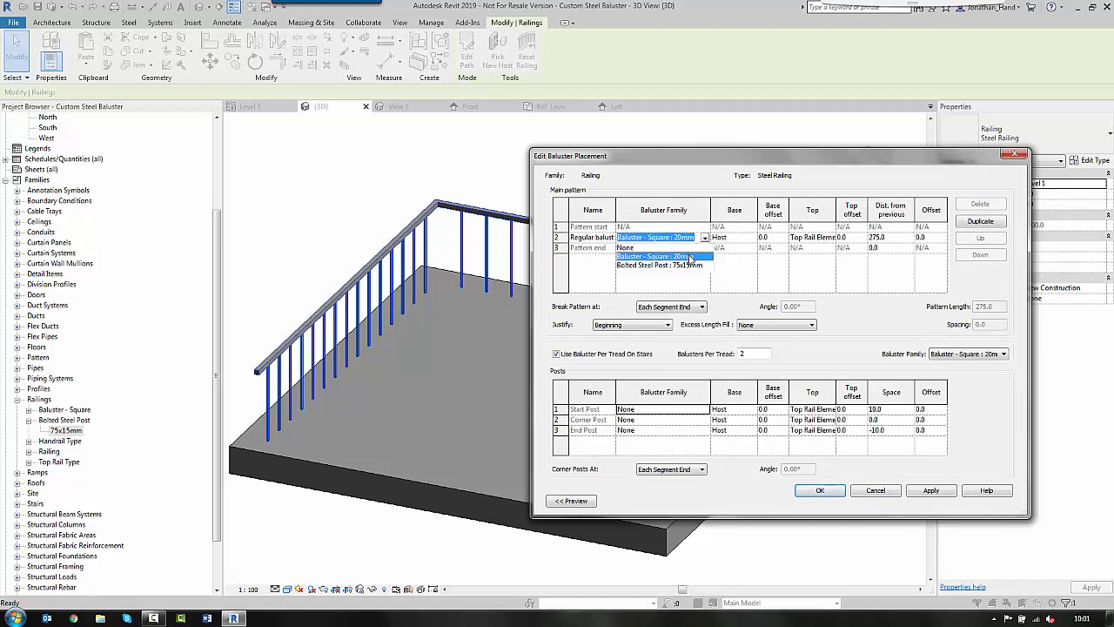
left_click(684, 265)
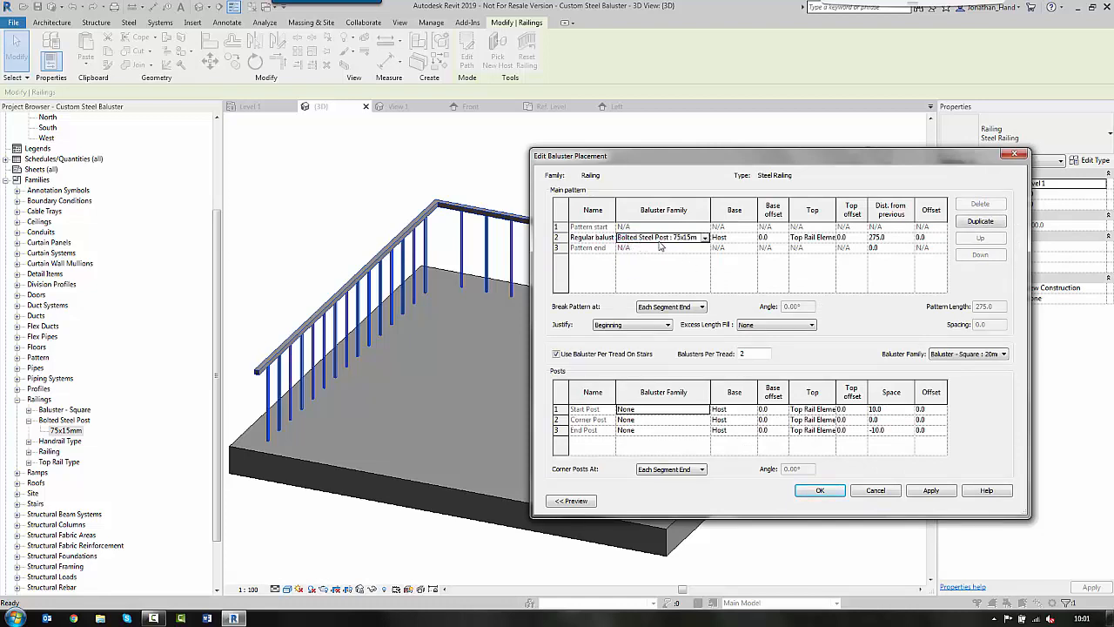
- Increase the regular baluster's distance from previous and apply the changes to the Steel Railing type
left_click(902, 241)
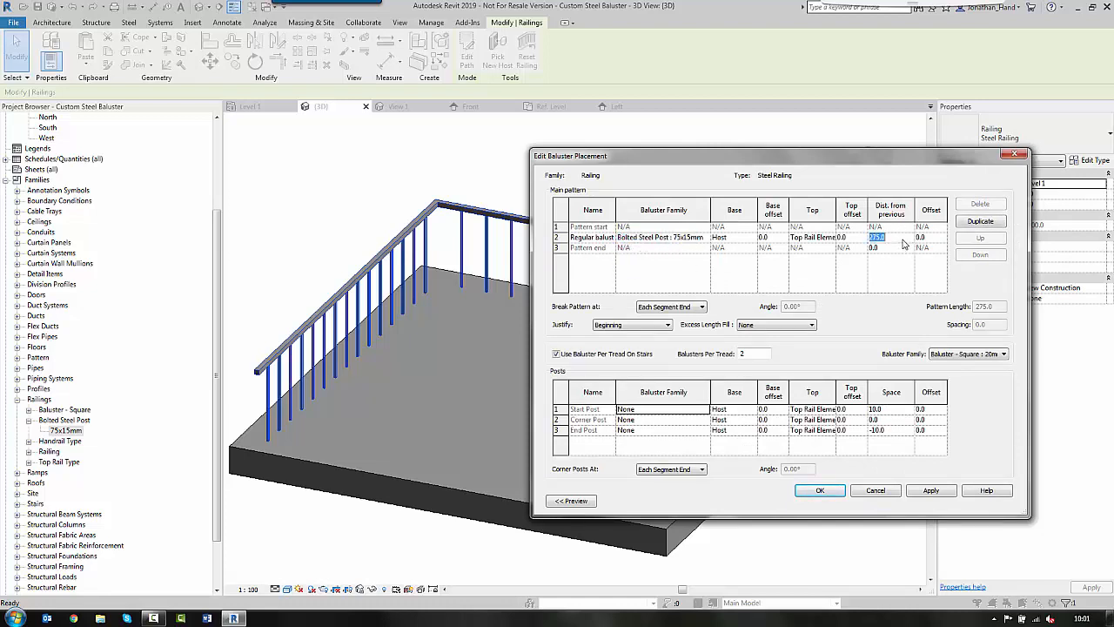
left_click(930, 491)
left_click(834, 493)
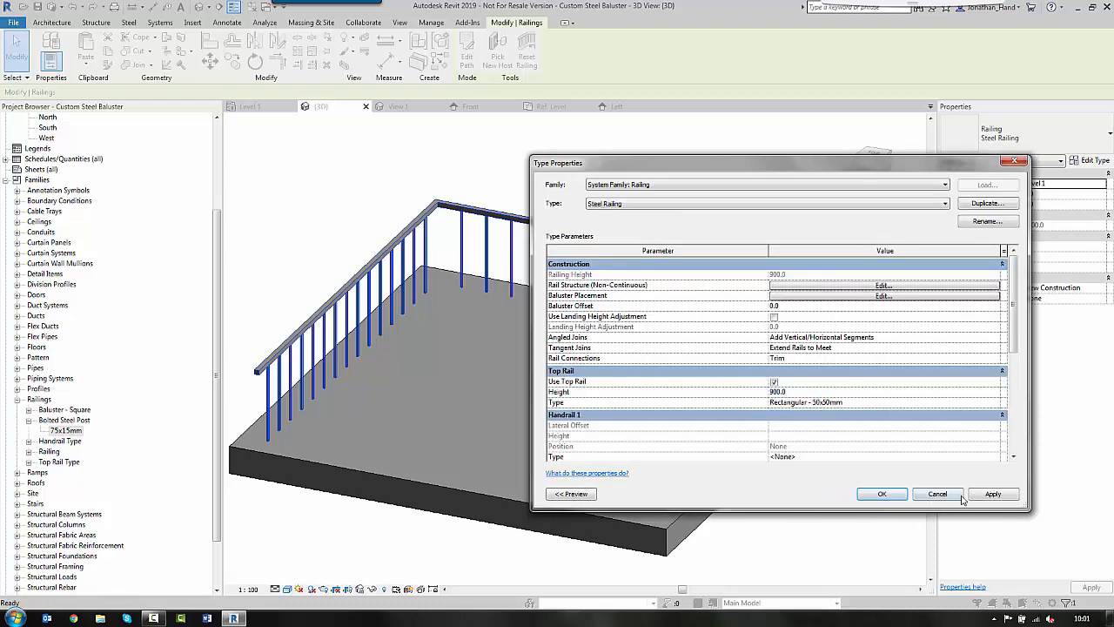
left_click(991, 494)
left_click(881, 493)
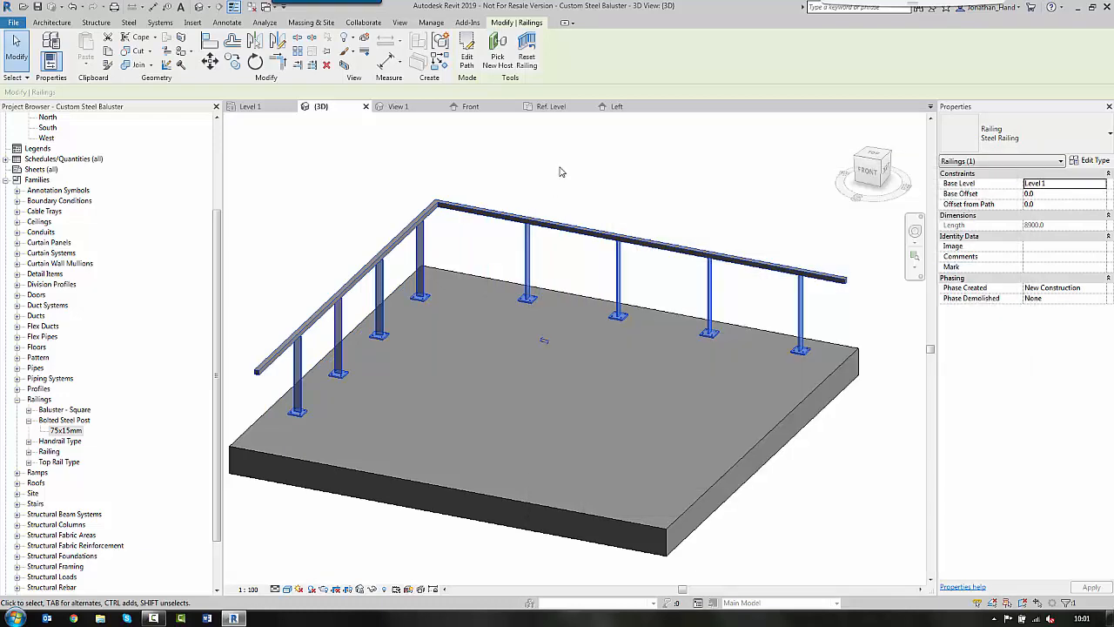
- Examine the bolted base plates up close and the post layout along both sides of the railing
left_click(561, 171)
scroll(320, 379, "up", 5)
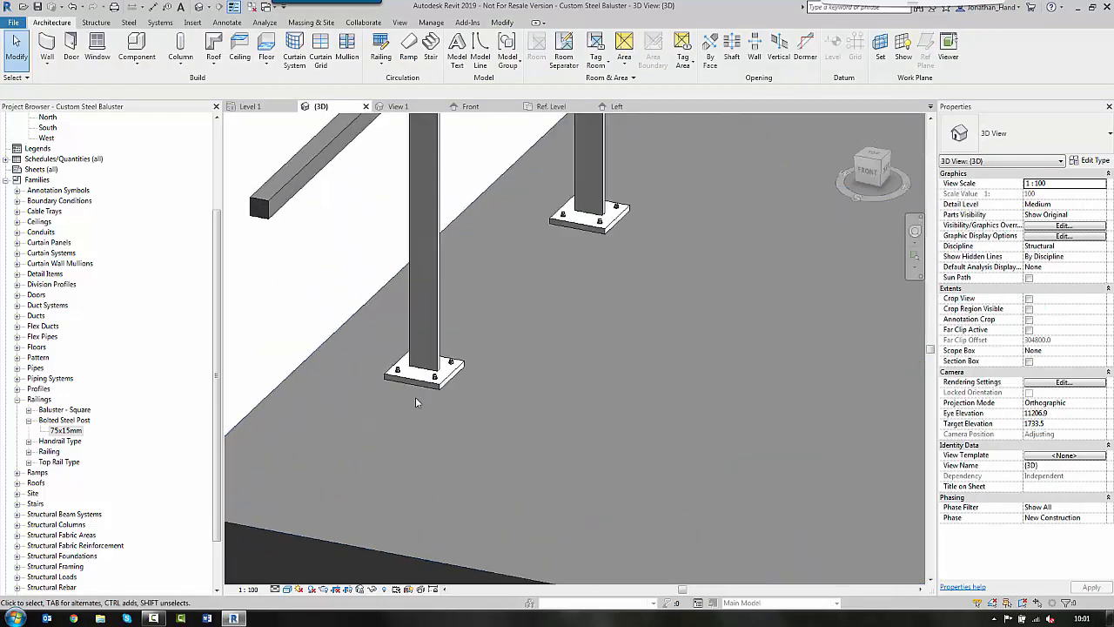
scroll(444, 383, "up", 3)
scroll(454, 324, "down", 5)
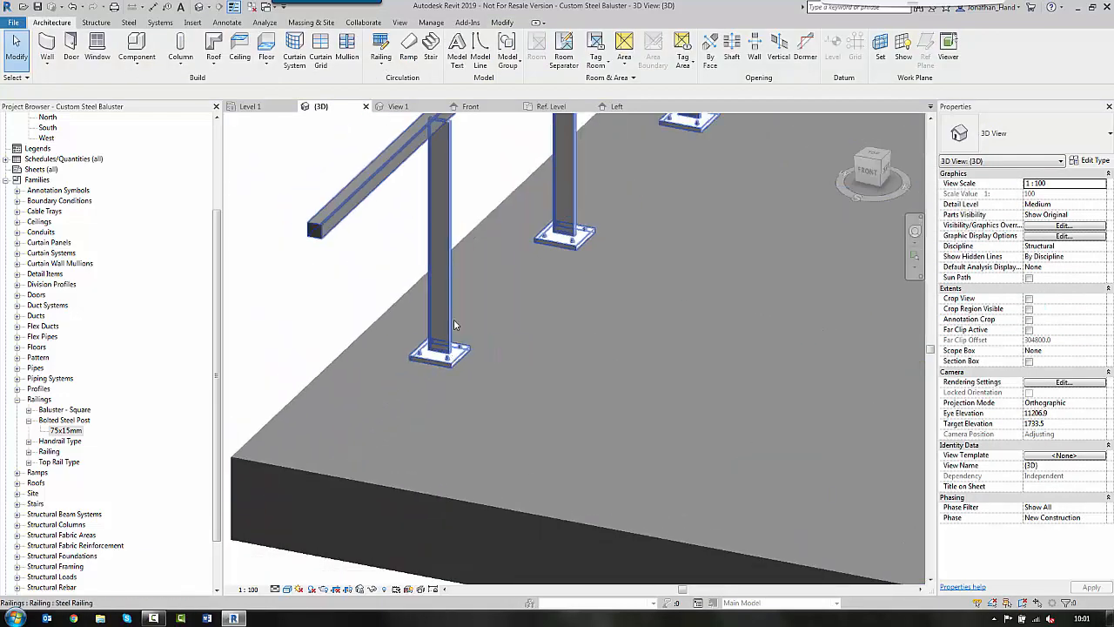
scroll(454, 217, "down", 6)
middle_click_drag(456, 217, 554, 242, "shift")
scroll(555, 242, "down", 5)
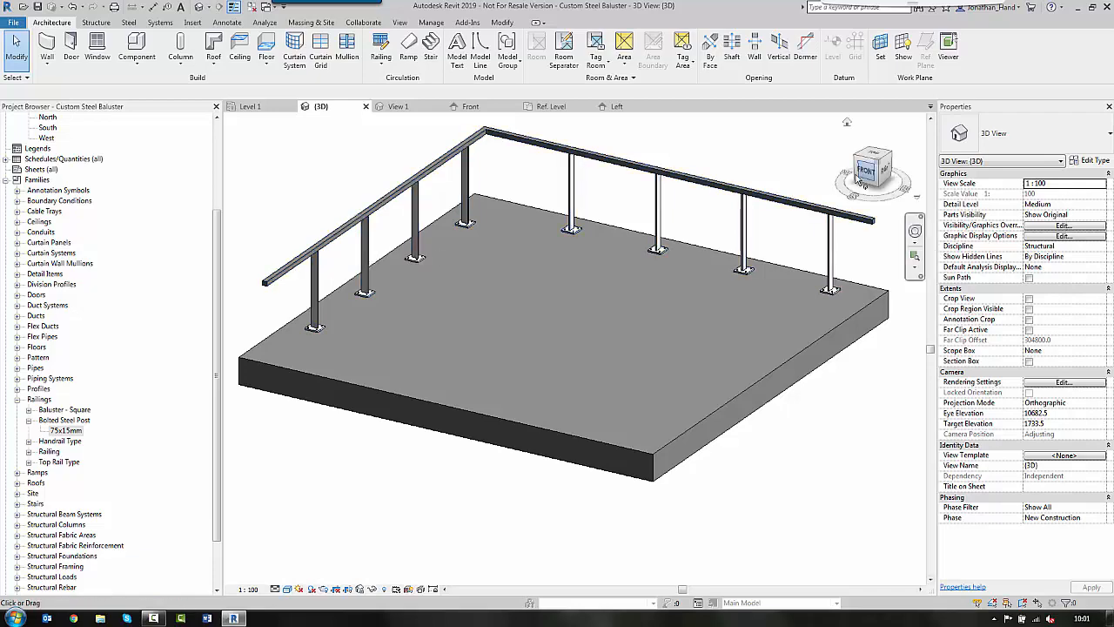
- Check which top rail type the Steel Railing type uses, leaving its properties unchanged
left_click(832, 213)
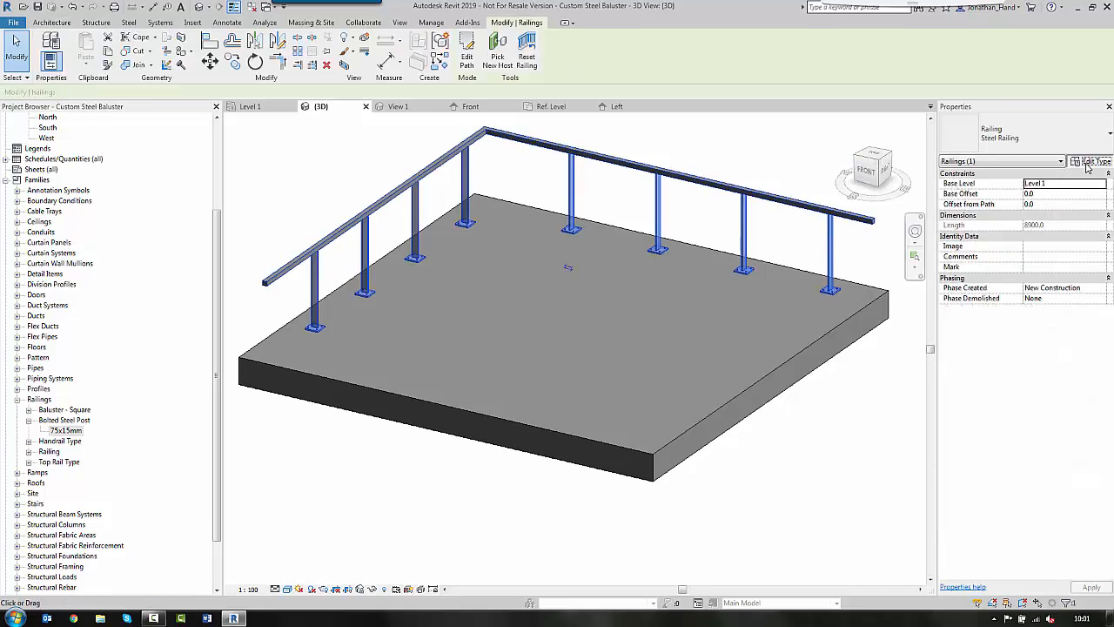
left_click(1092, 162)
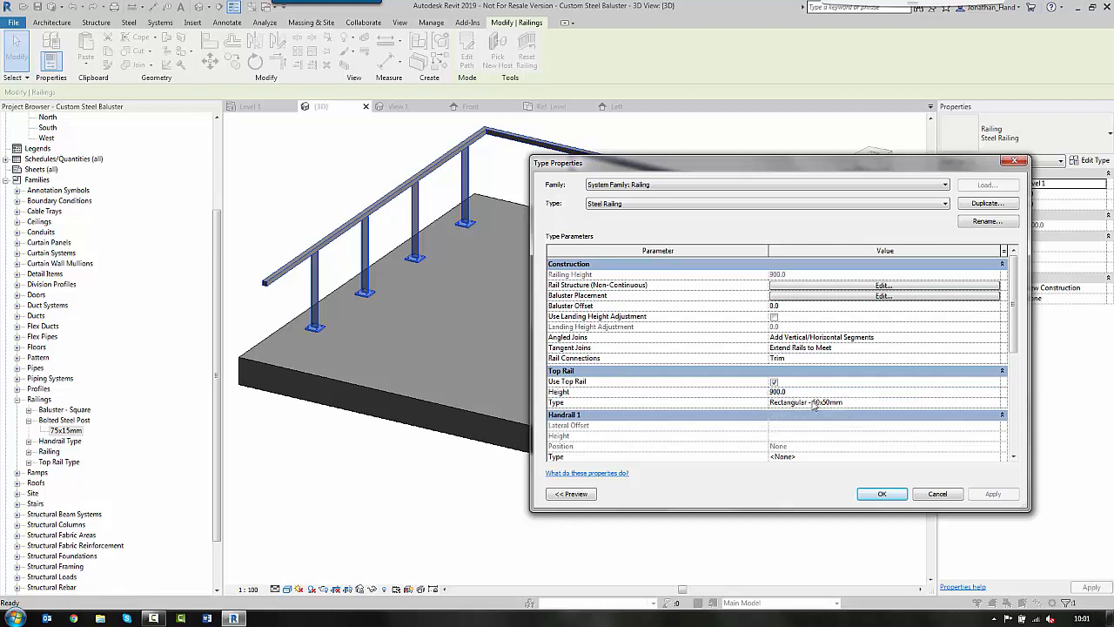
left_click(938, 494)
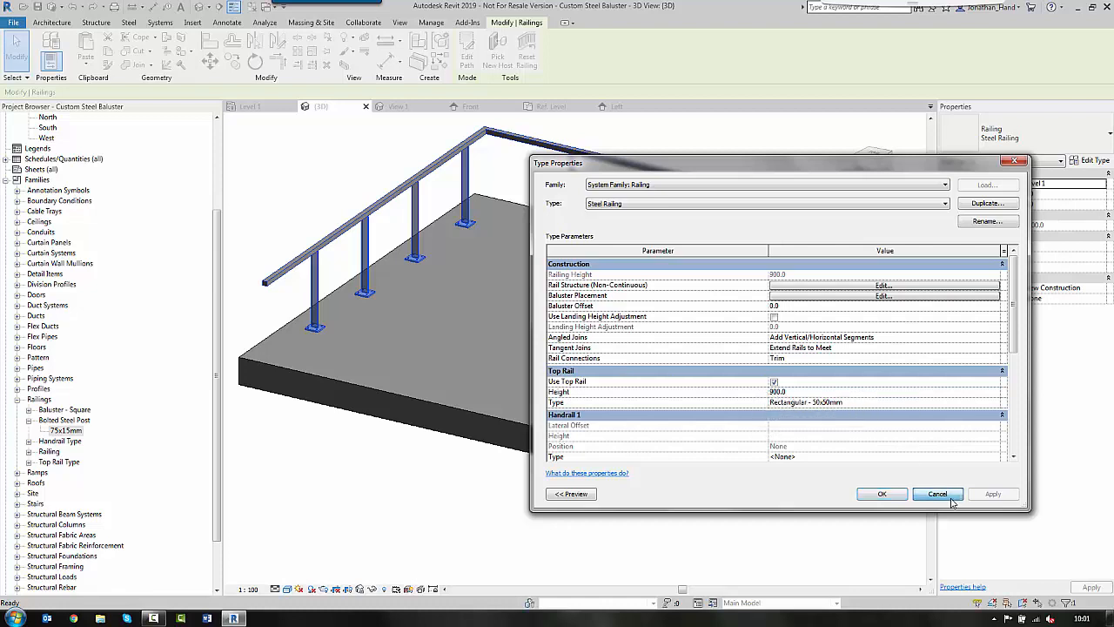
- Duplicate the 50 x 50mm type of the M_Rectangular Handrail profile family and name the copy 75x15mm
left_click(16, 389)
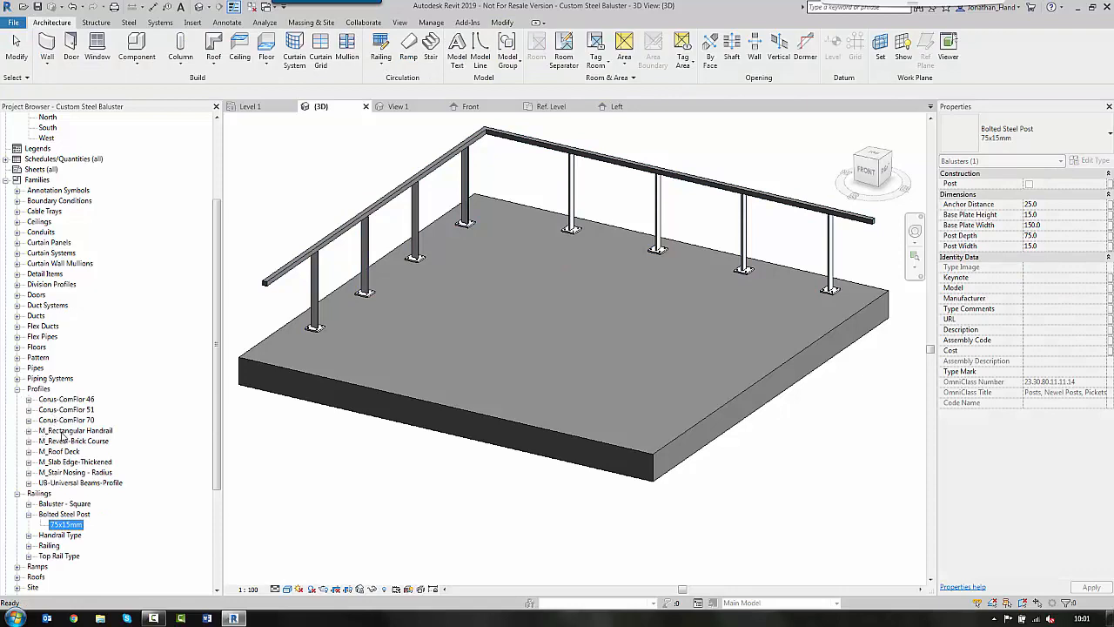
left_click(28, 431)
left_click(67, 441)
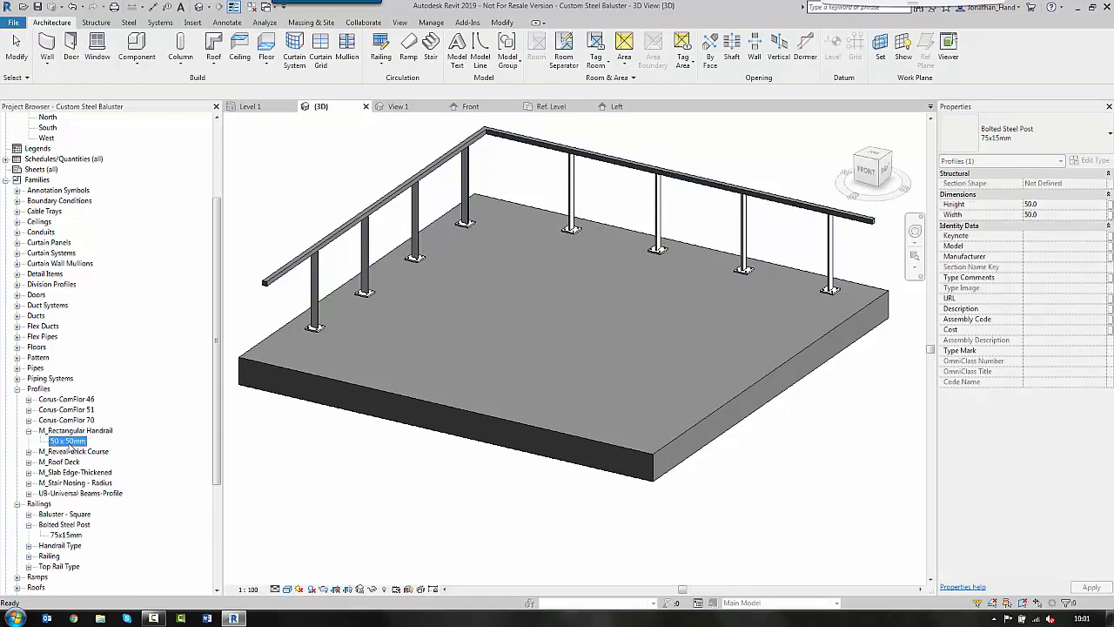
right_click(68, 444)
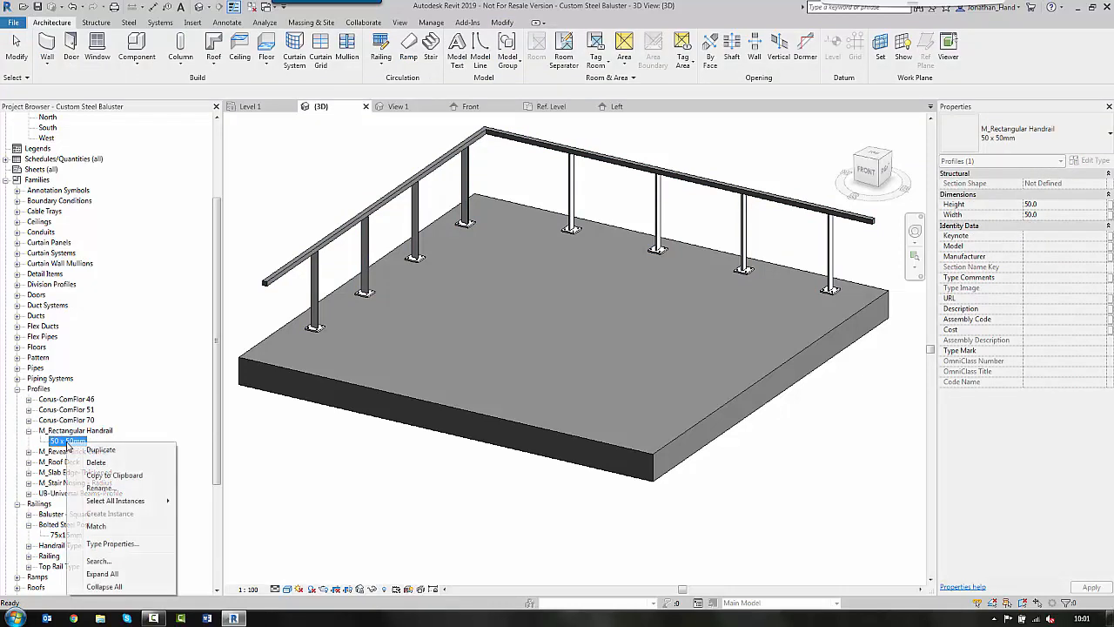
left_click(97, 447)
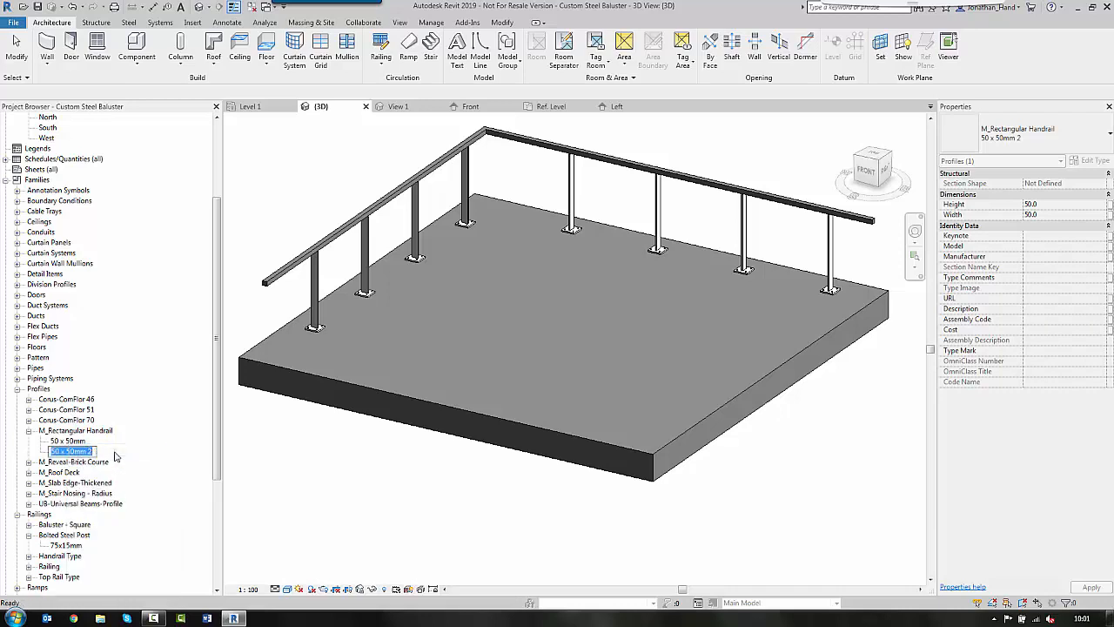
type("75x15mm")
key("Return")
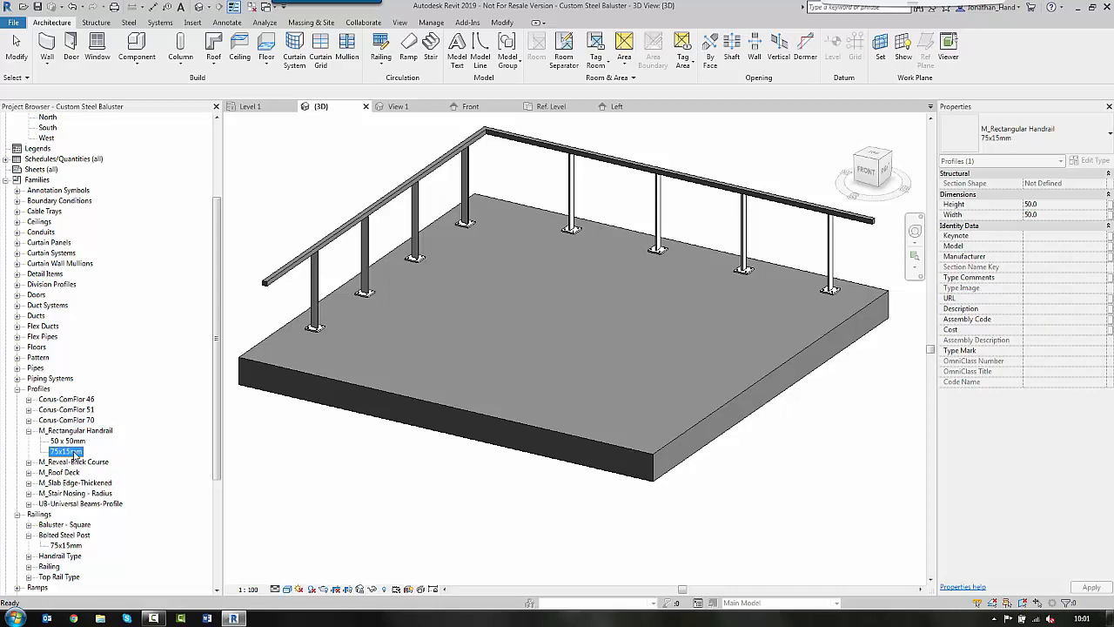
- Rename the duplicated handrail profile type to 75 x 15mm, with spaces around the x
right_click(76, 453)
left_click(103, 497)
key("Return")
- Set the 75 x 15mm handrail profile type's height to 15 and width to 75
right_click(77, 454)
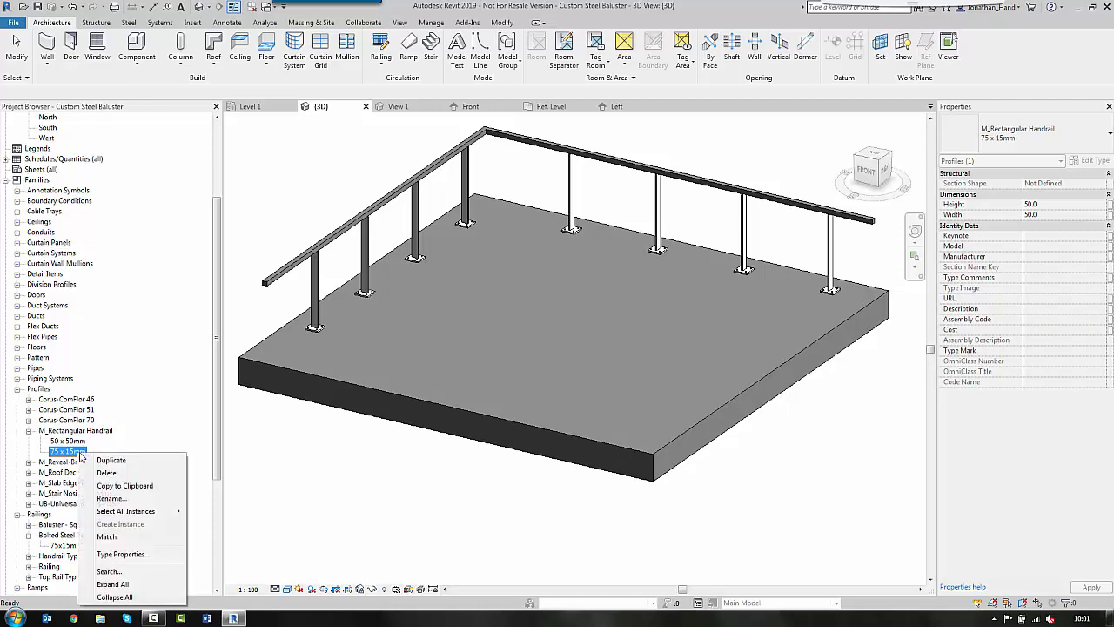
left_click(122, 553)
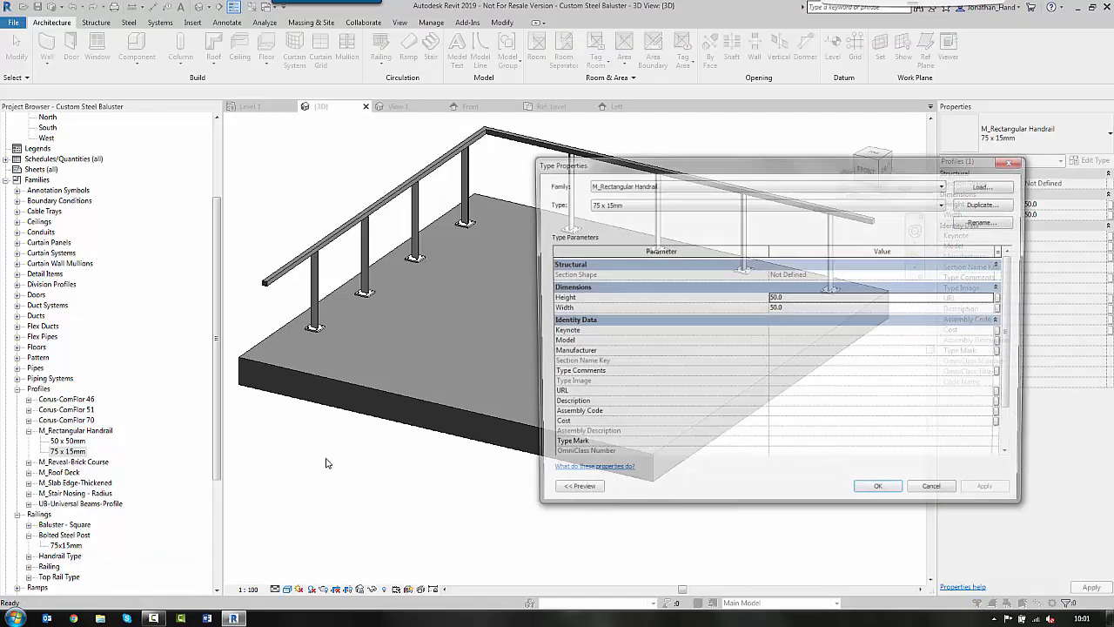
left_click(835, 299)
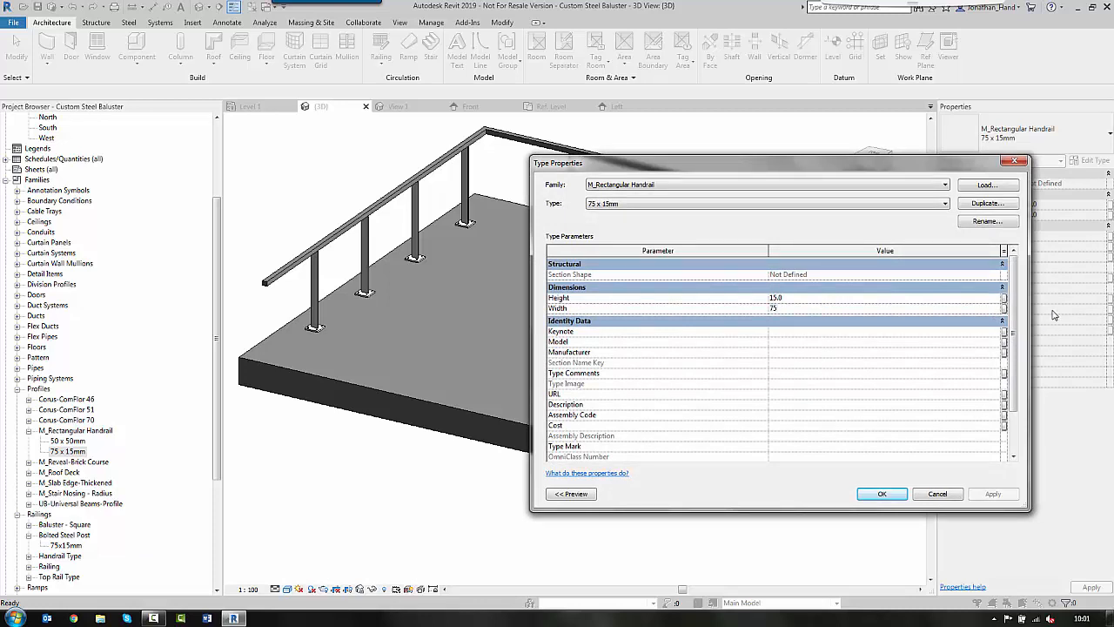
scroll(1018, 293, "down", 3)
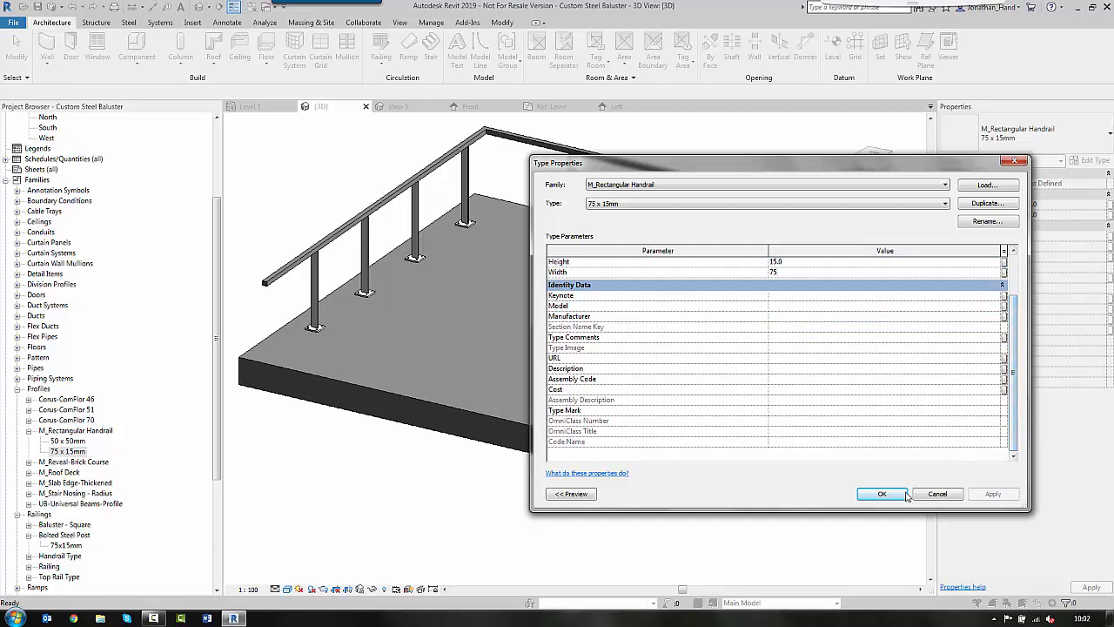
left_click(881, 493)
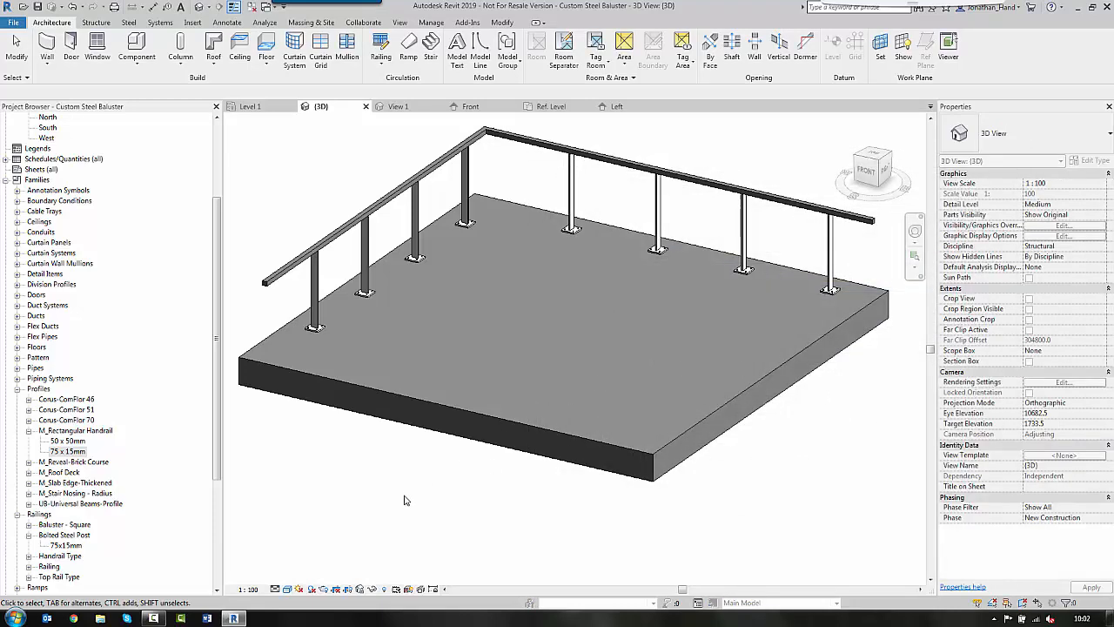
- From the Steel Railing type, duplicate its Rectangular - 50x50mm top rail type as Rectangular -75 x 15mm
left_click(415, 209)
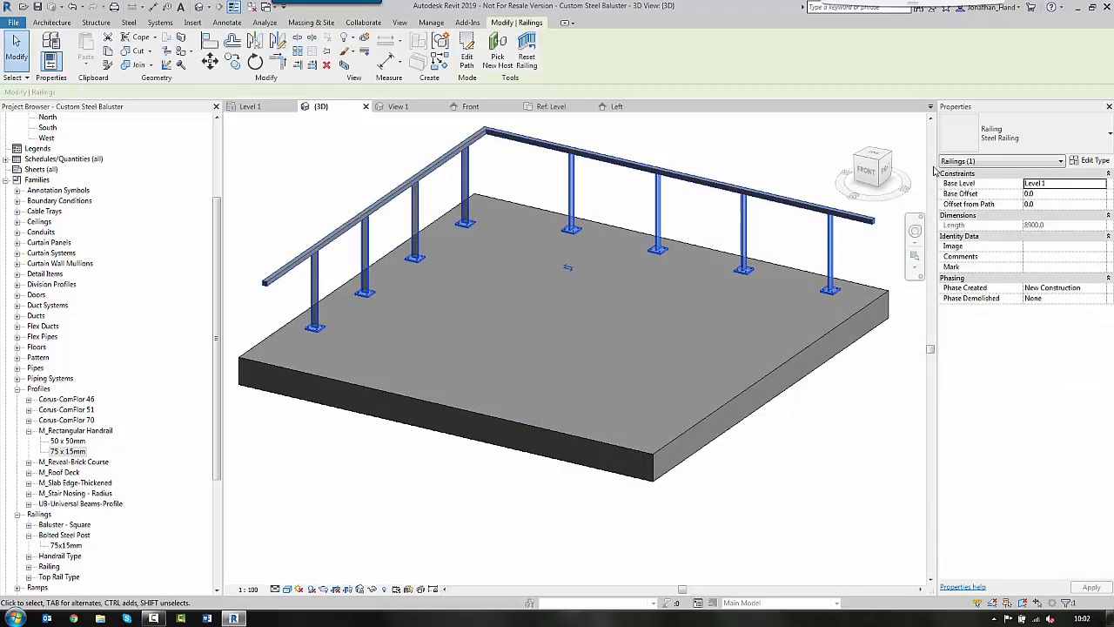
left_click(1091, 160)
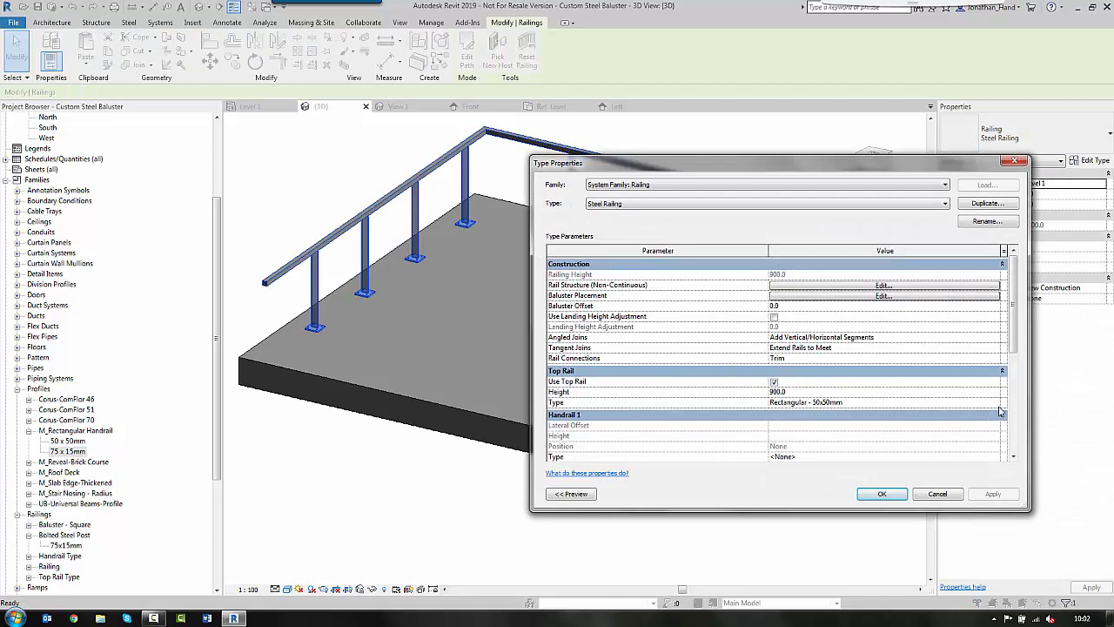
left_click(999, 409)
left_click(999, 409)
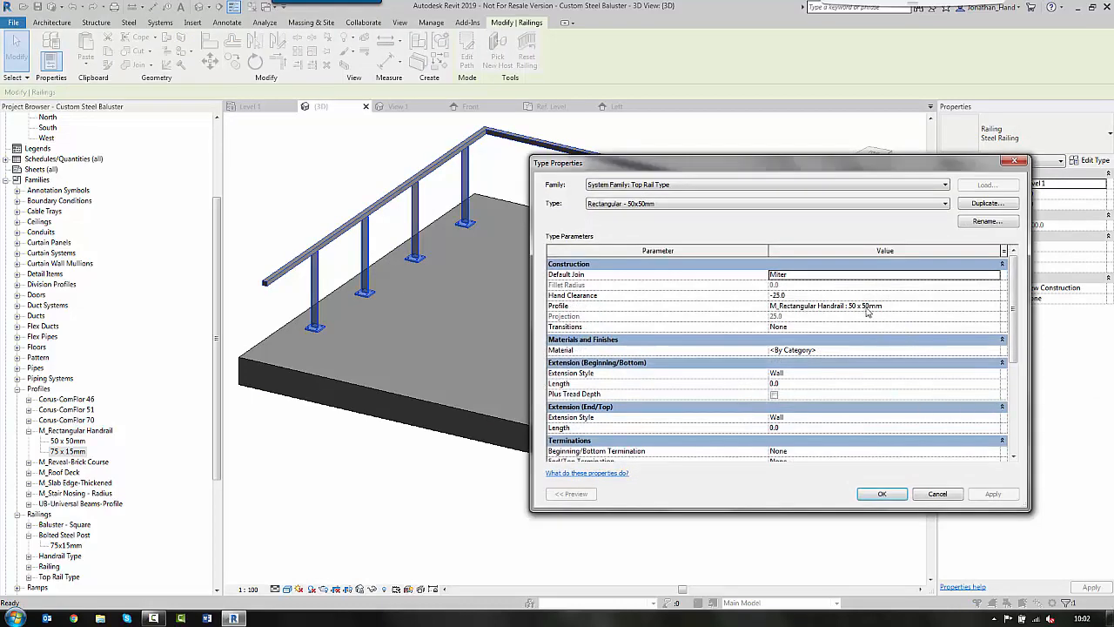
left_click(985, 203)
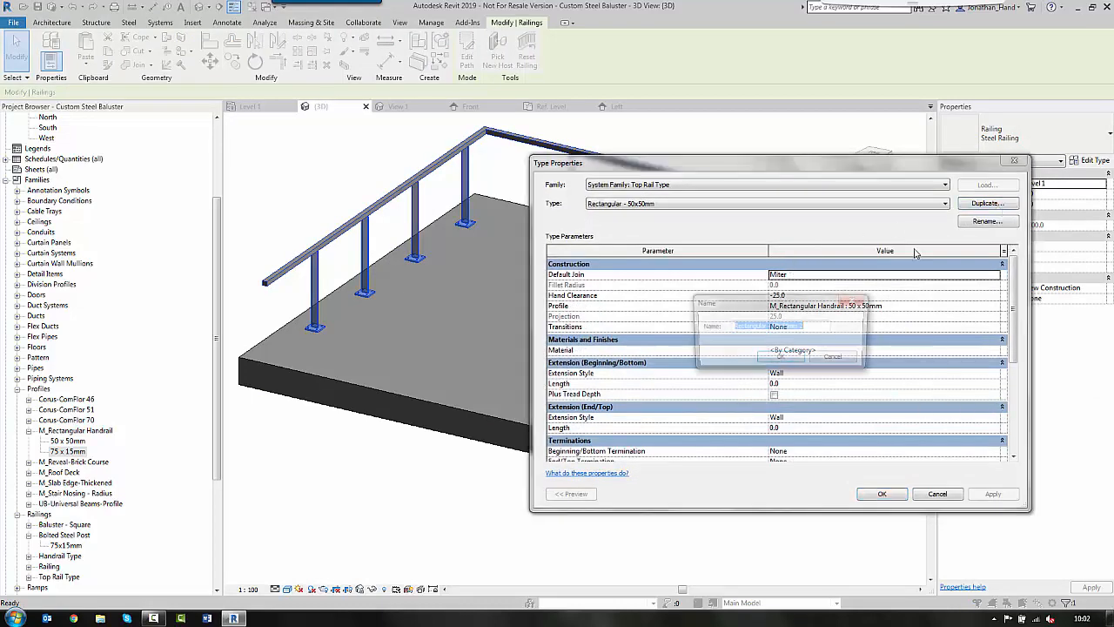
left_click(786, 325)
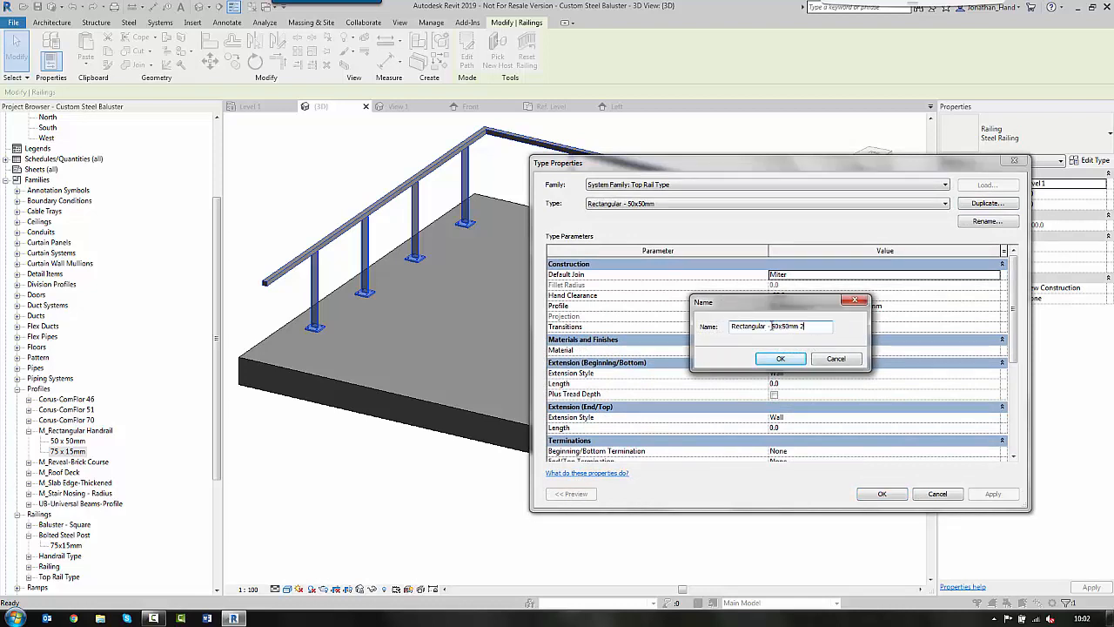
left_click_drag(771, 326, 834, 327)
type("75")
left_click(780, 358)
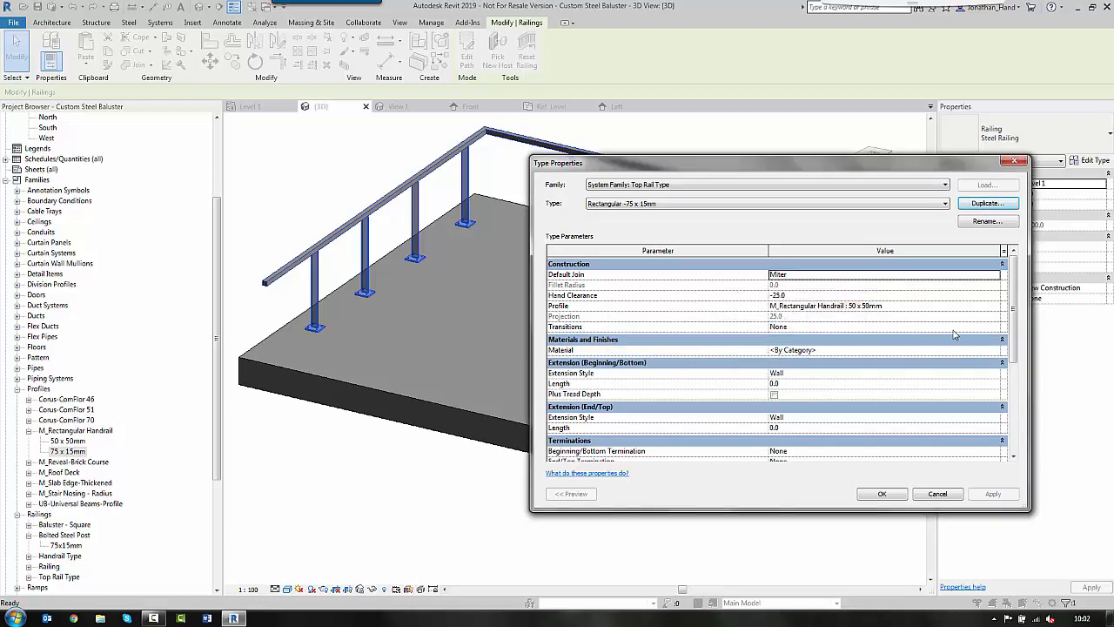
- Set the new top rail type's profile to M_Rectangular Handrail : 75 x 15mm and material to Aluminum, applying it to the Steel Railing type
left_click(997, 308)
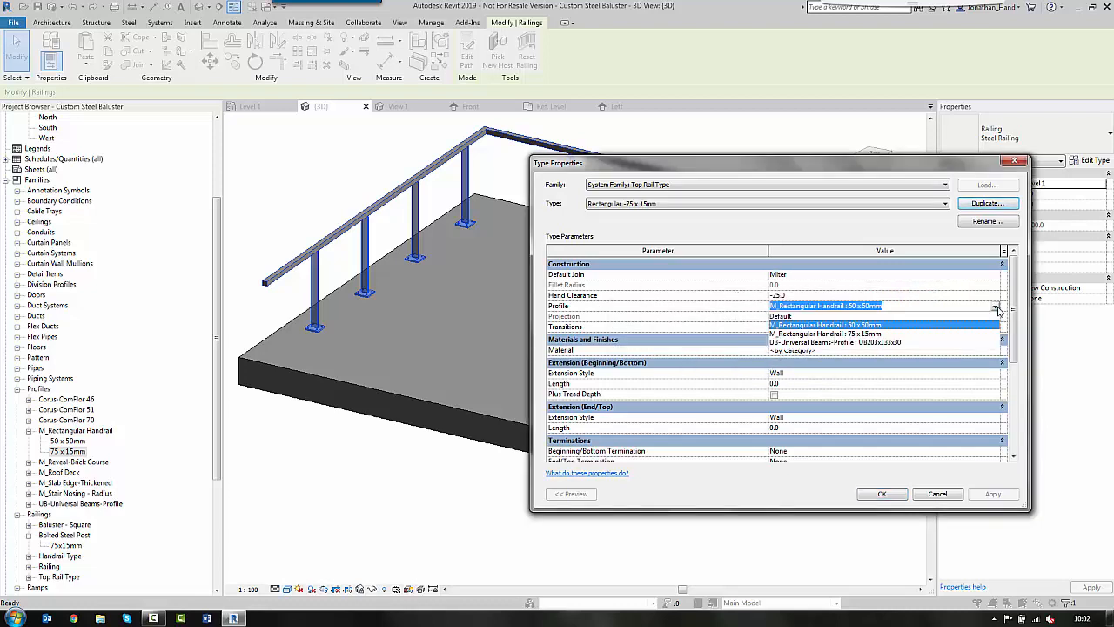
left_click(875, 333)
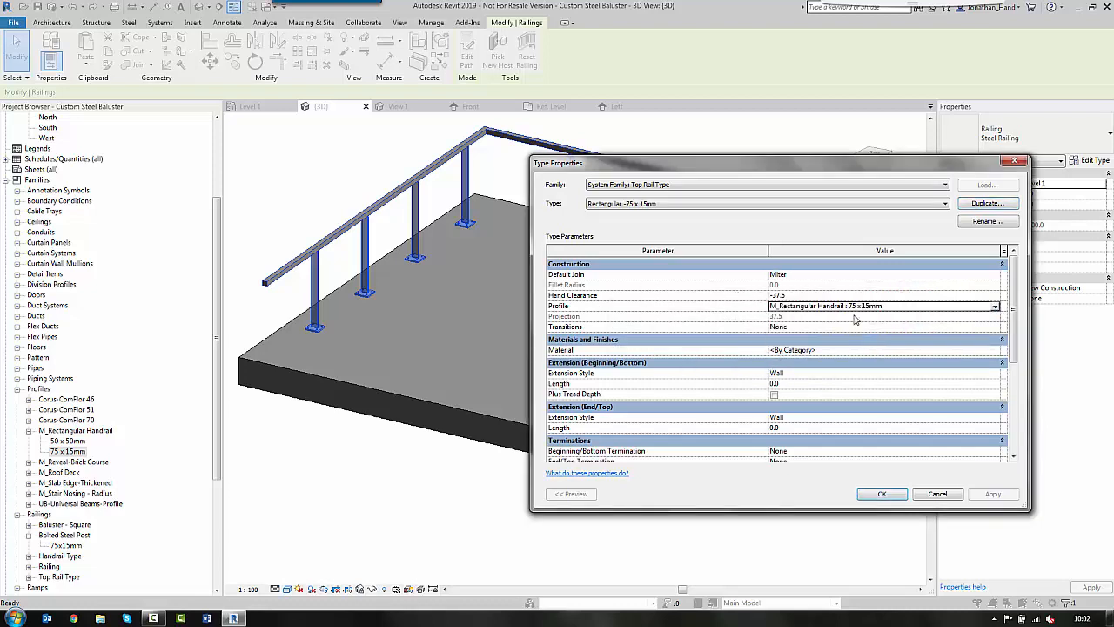
left_click(998, 352)
left_click(997, 350)
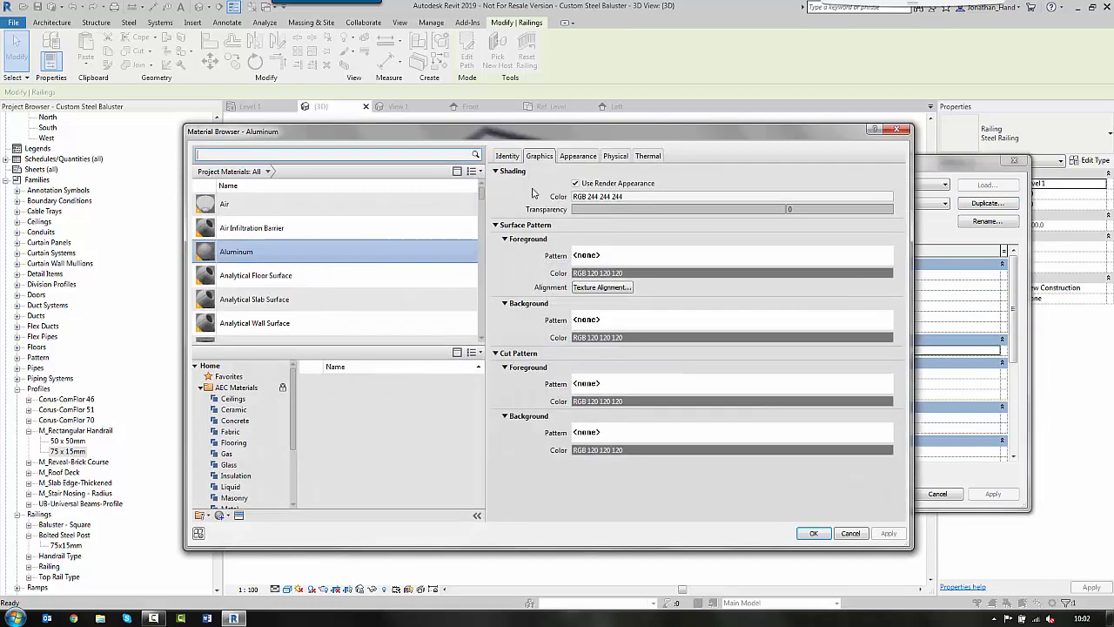
left_click(813, 532)
left_click(881, 493)
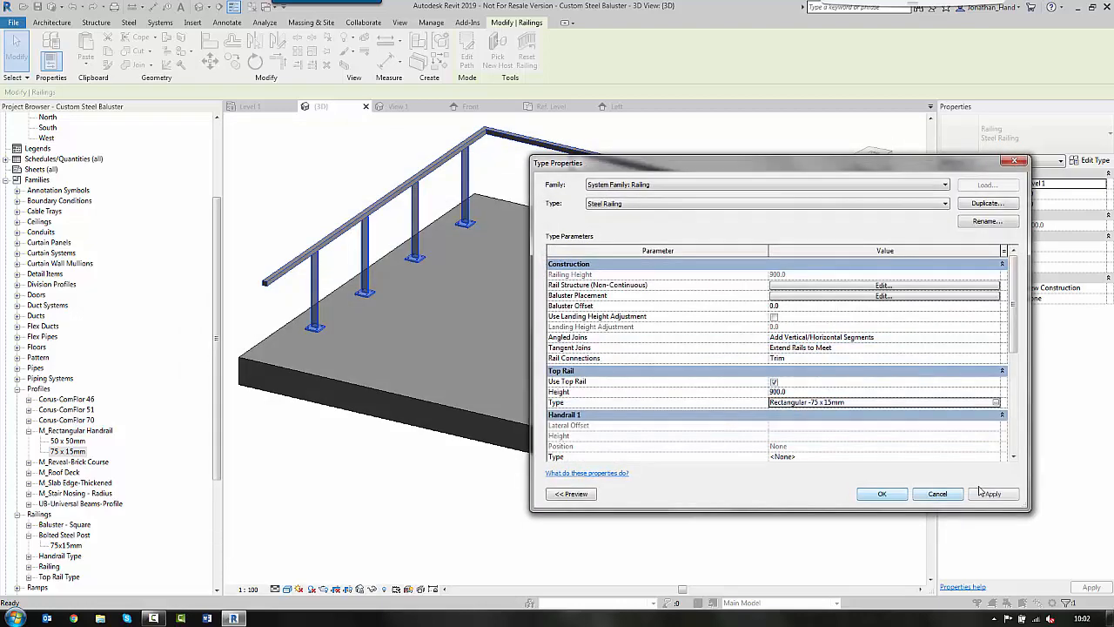
left_click(882, 494)
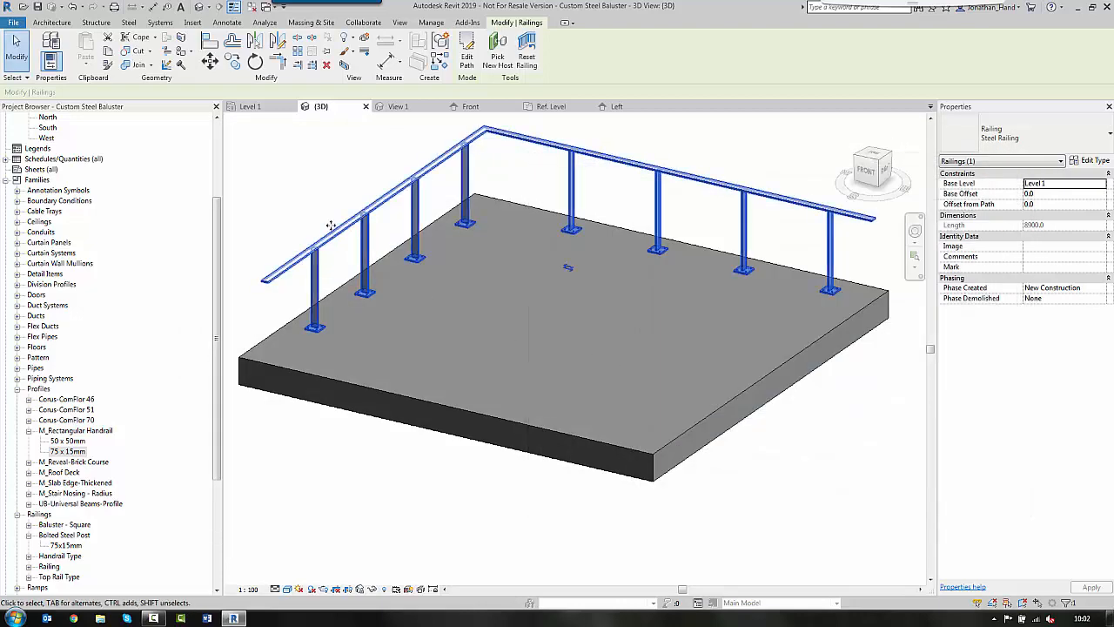
key("Escape")
- In the Steel Railing type's baluster placement, set the start post and end post families to Bolted Steel Post : 75x15mm
scroll(314, 319, "up", 5)
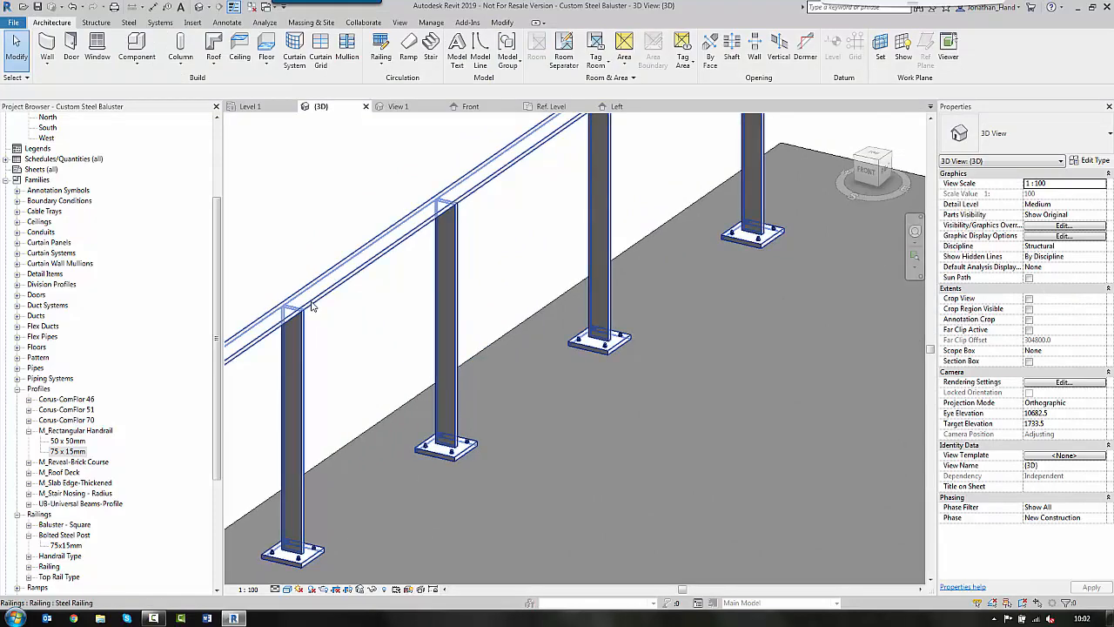
scroll(431, 289, "down", 2)
scroll(437, 284, "down", 3)
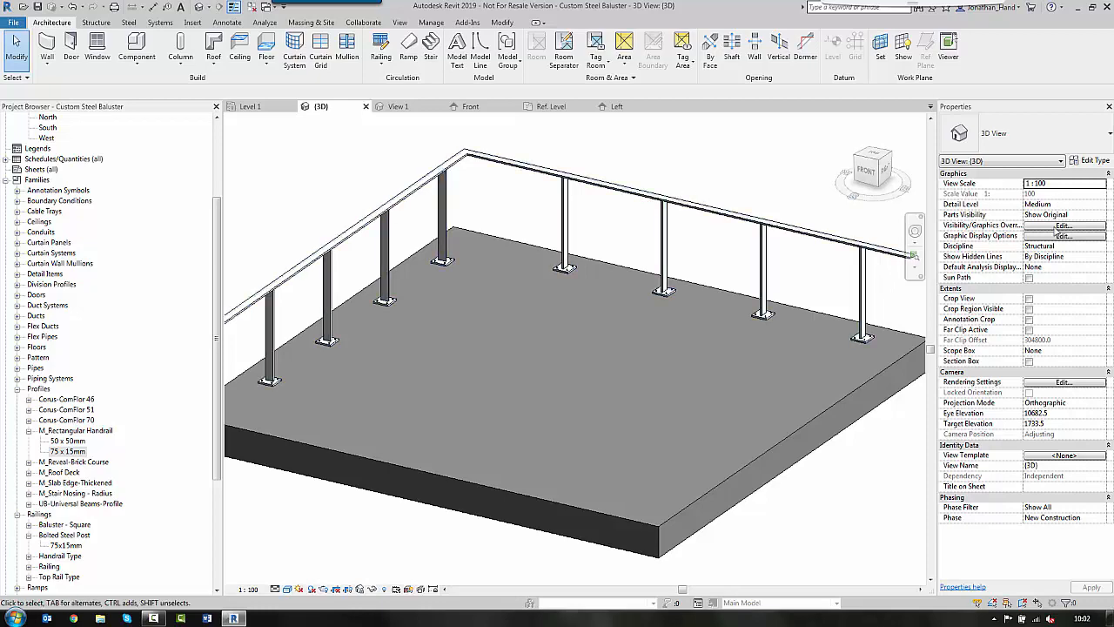
left_click(831, 237)
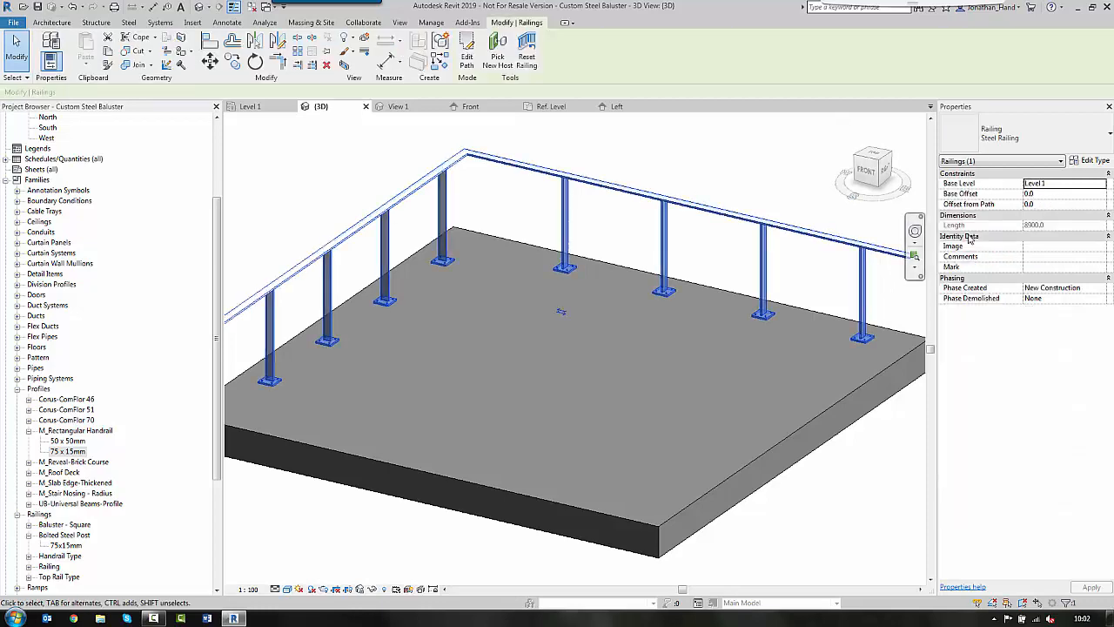
left_click(1087, 163)
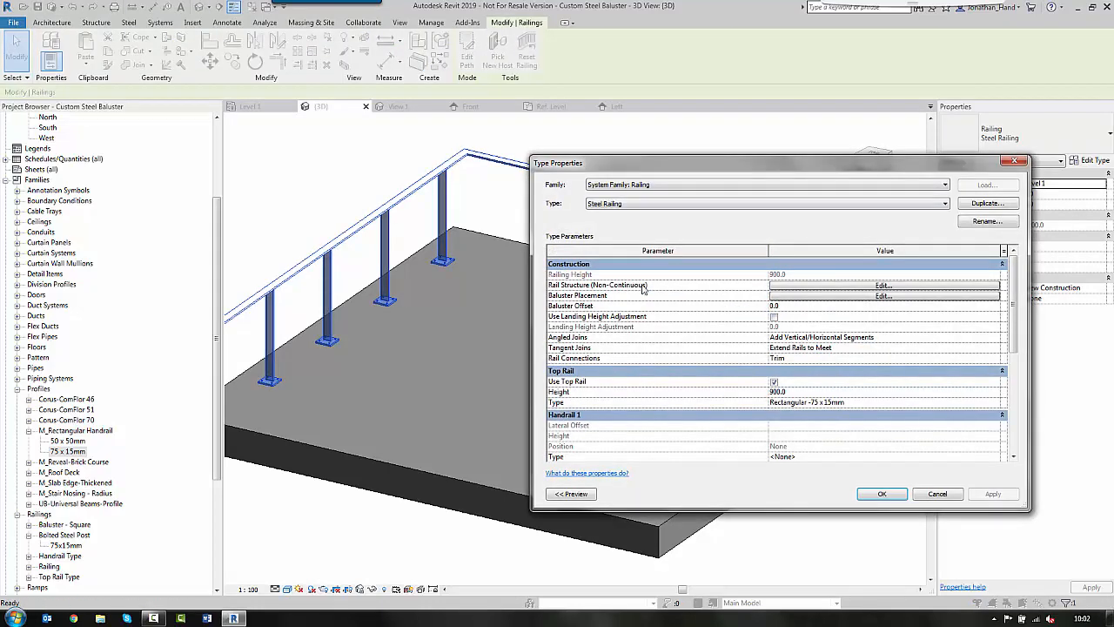
left_click(793, 296)
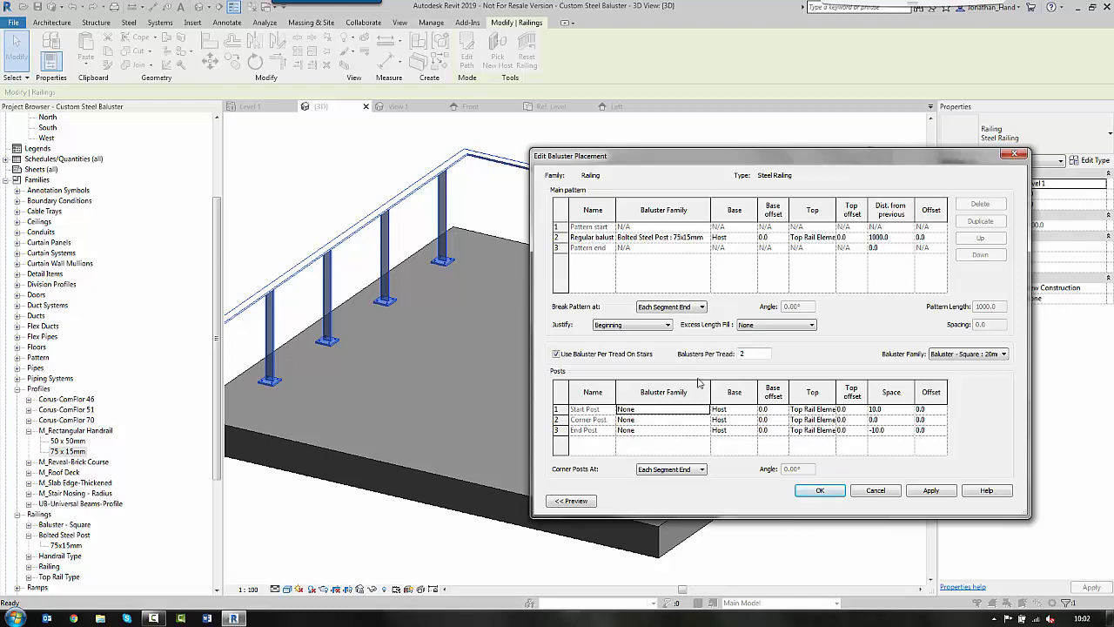
left_click(707, 409)
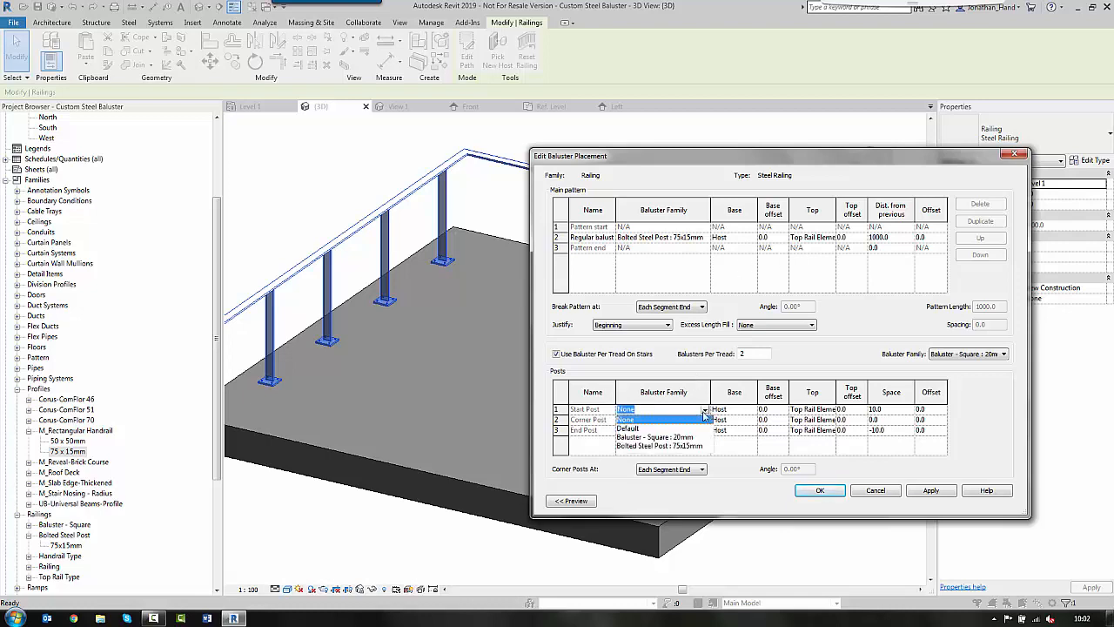
left_click(684, 449)
left_click(705, 430)
left_click(705, 430)
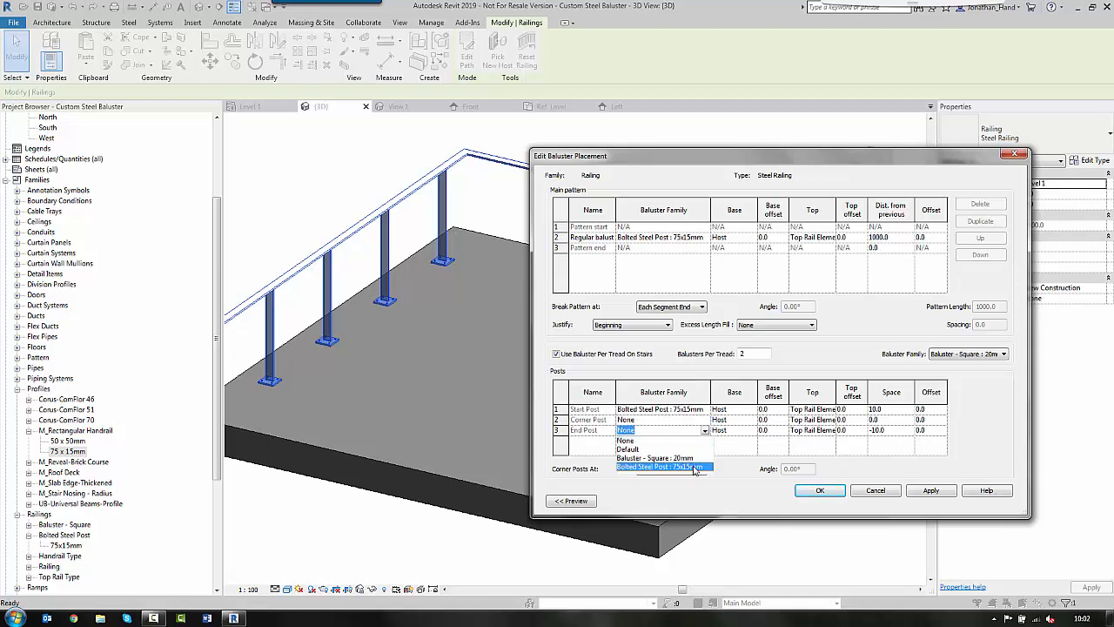
left_click(697, 468)
- Set the start post's space to 100 and the end post's space to -100, and apply the changes to the railing type
left_click(903, 409)
type("100")
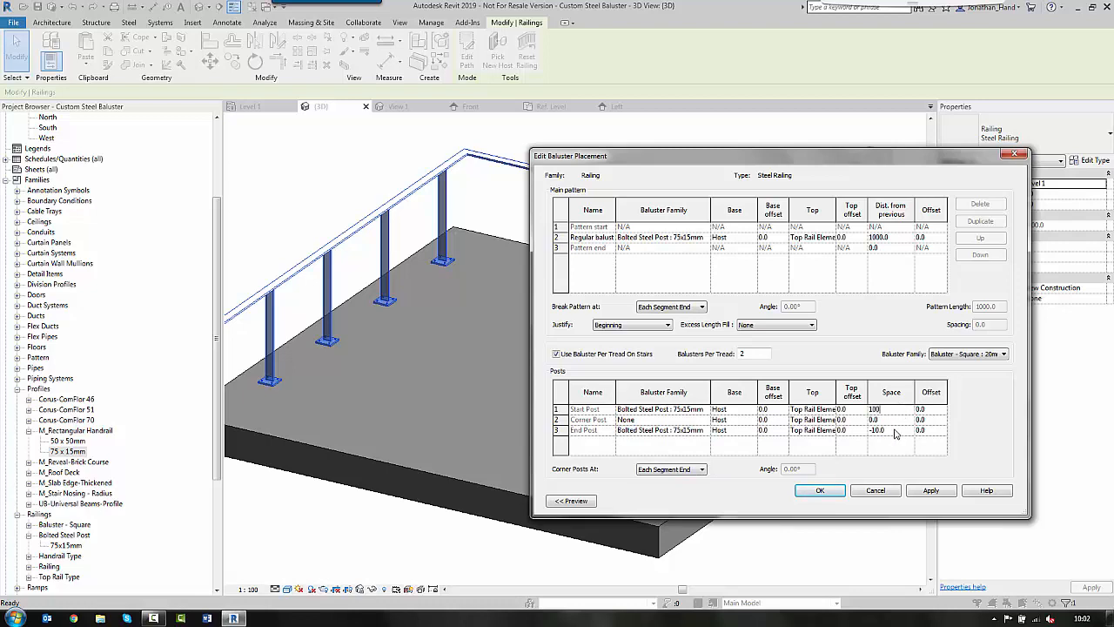
left_click(895, 430)
type("-100")
left_click(820, 490)
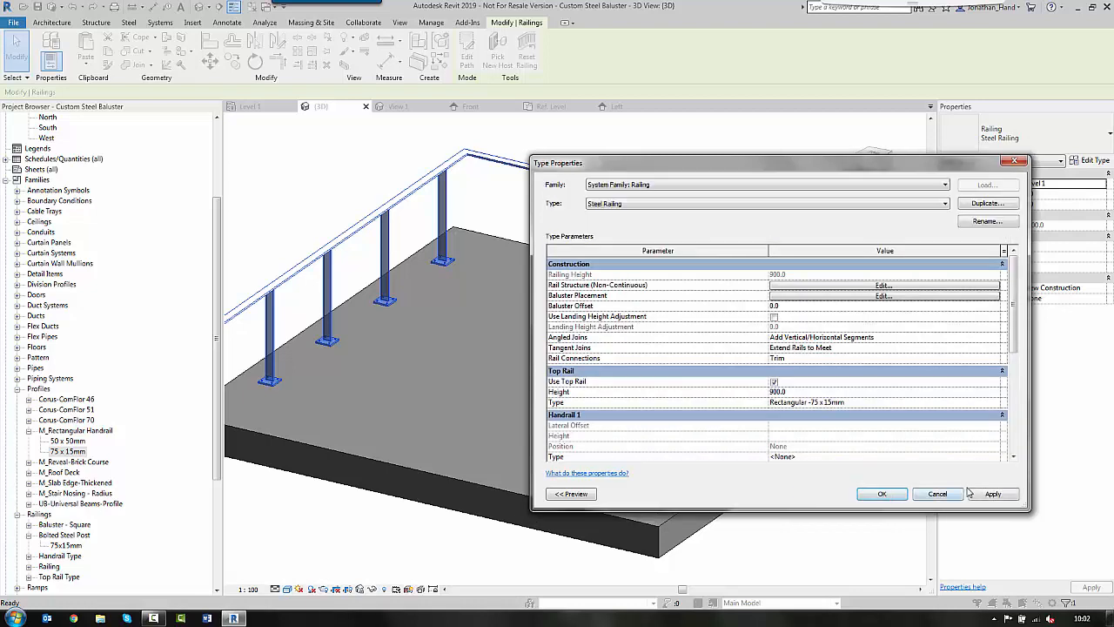
left_click(975, 493)
left_click(882, 494)
key("Escape")
- Inspect the railing's start and end posts in the model and review the Steel Railing type's baluster placement settings
scroll(362, 326, "up", 5)
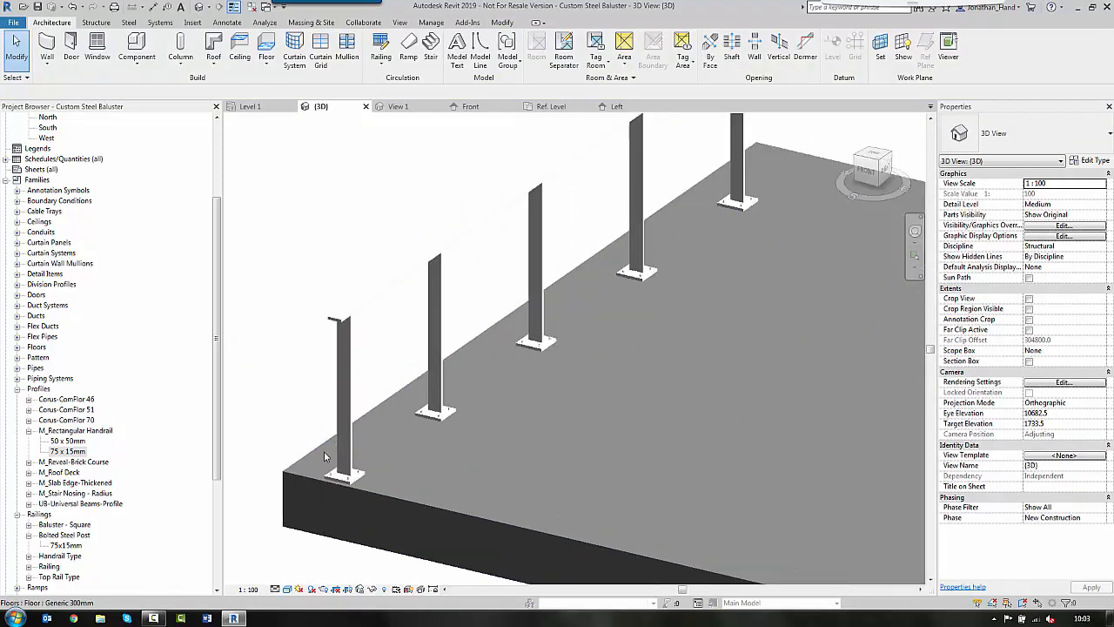
scroll(436, 452, "down", 3)
scroll(435, 452, "down", 2)
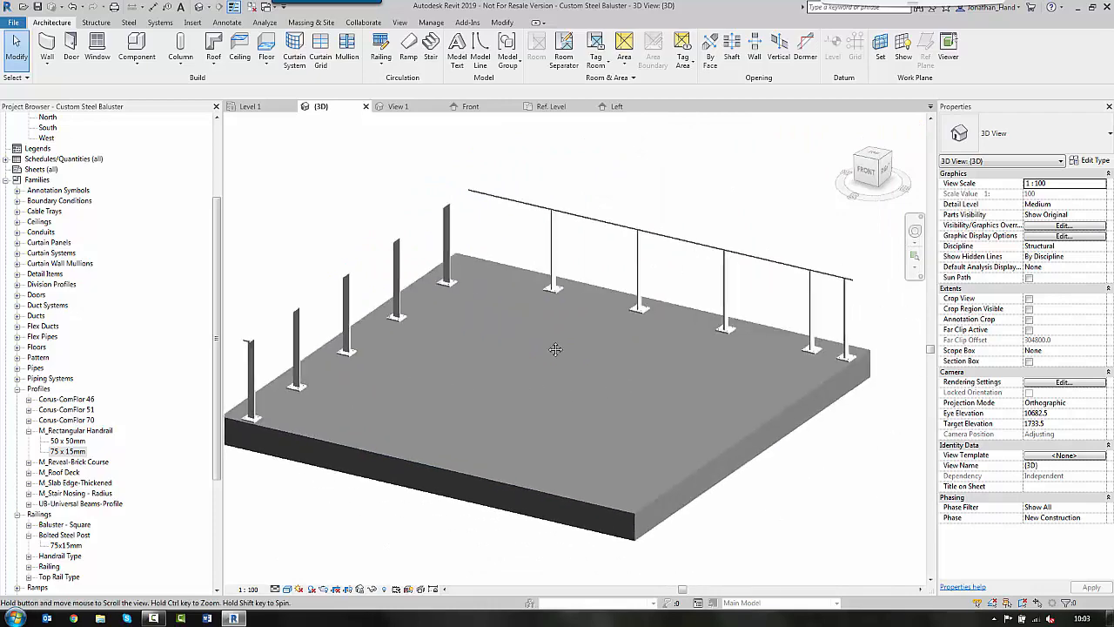
scroll(369, 154, "up", 2)
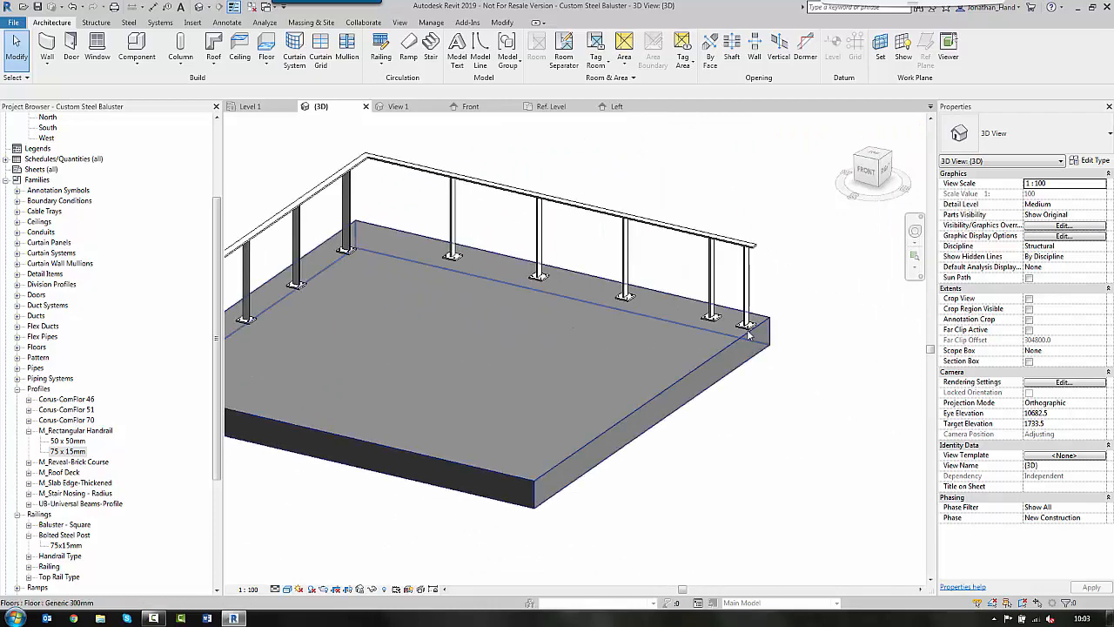
left_click(439, 179)
left_click(1084, 162)
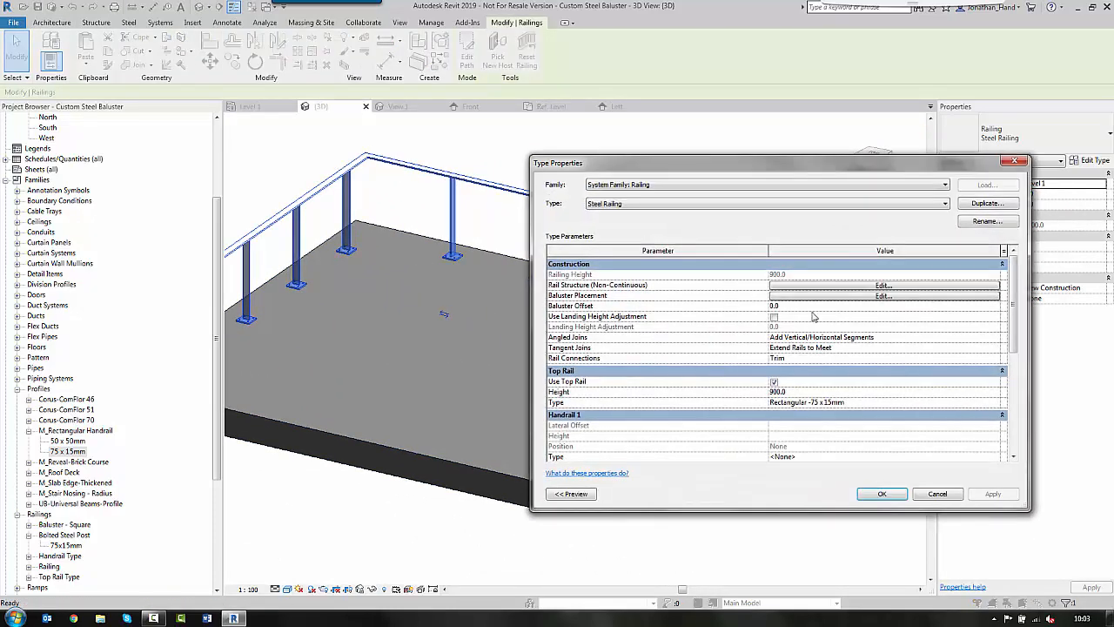
left_click(837, 294)
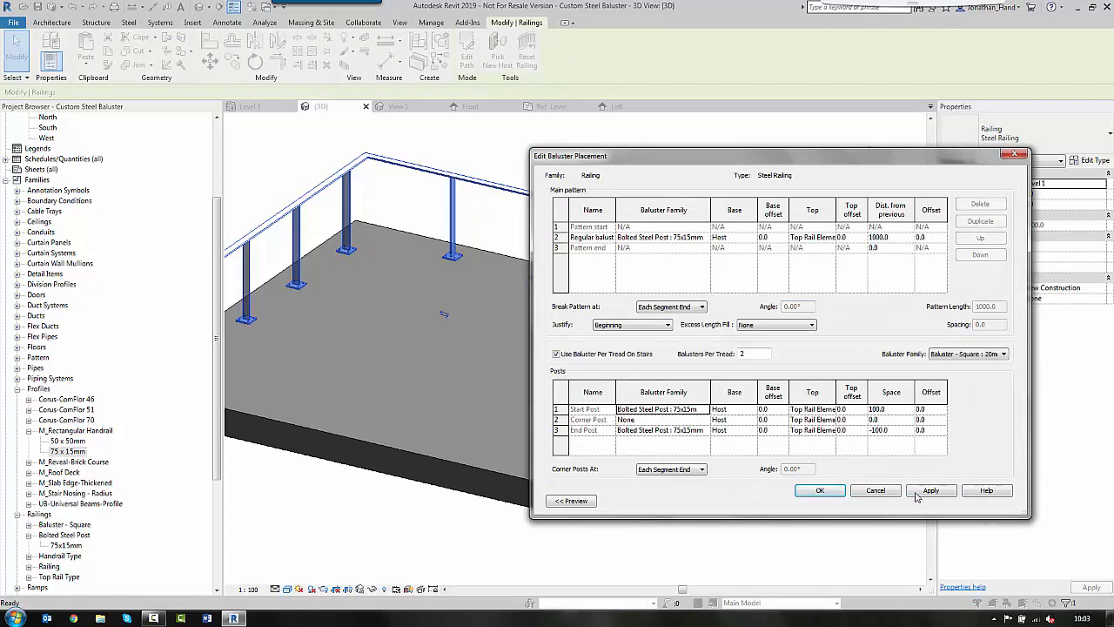
left_click(843, 492)
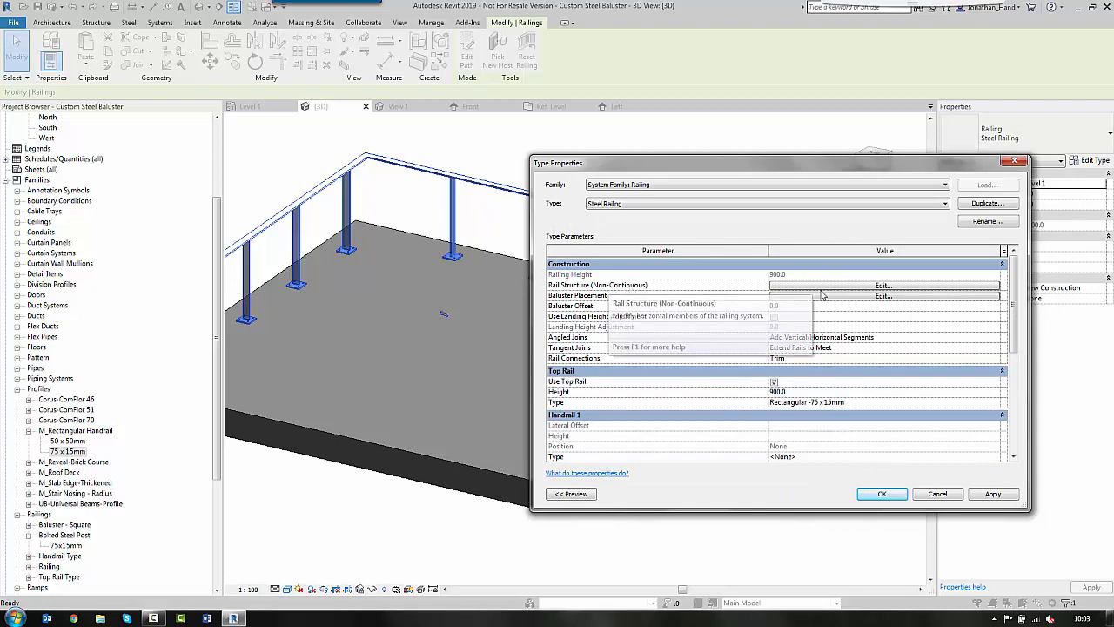
- Add a non-continuous rail named Rail 1 with a height of 150 to the Steel Railing type's rail structure and apply it
left_click(852, 288)
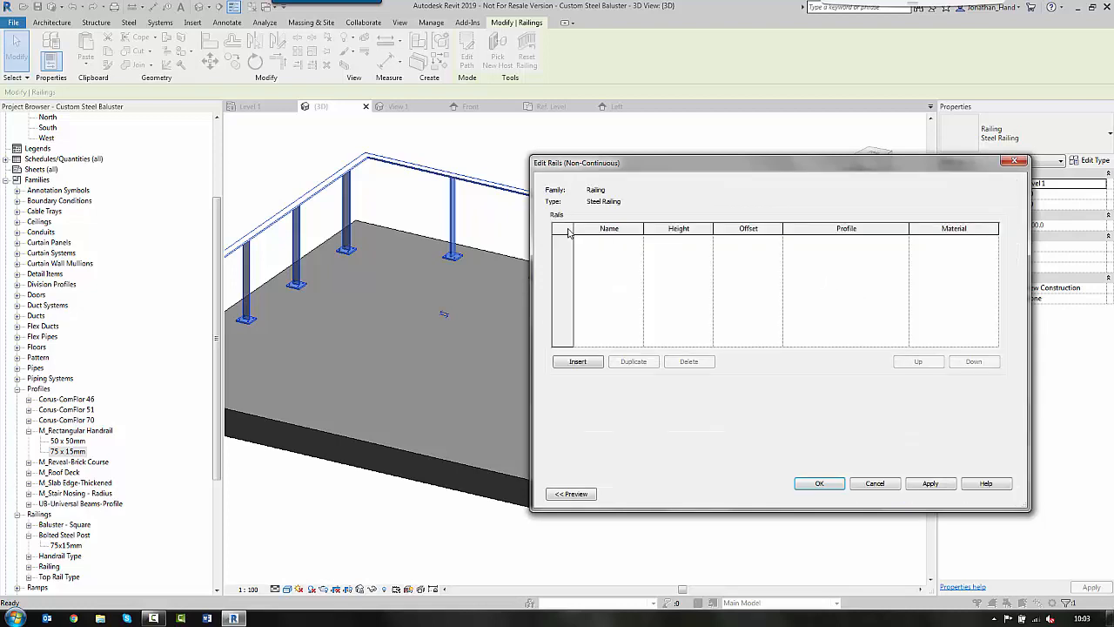
left_click(579, 361)
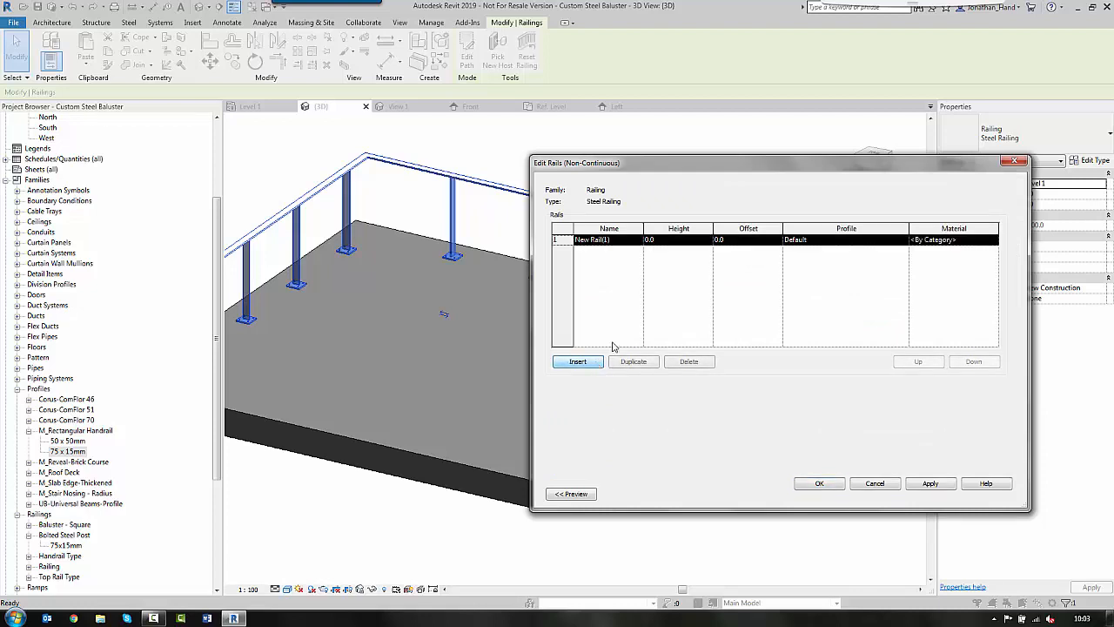
left_click(618, 245)
type("Rail 1")
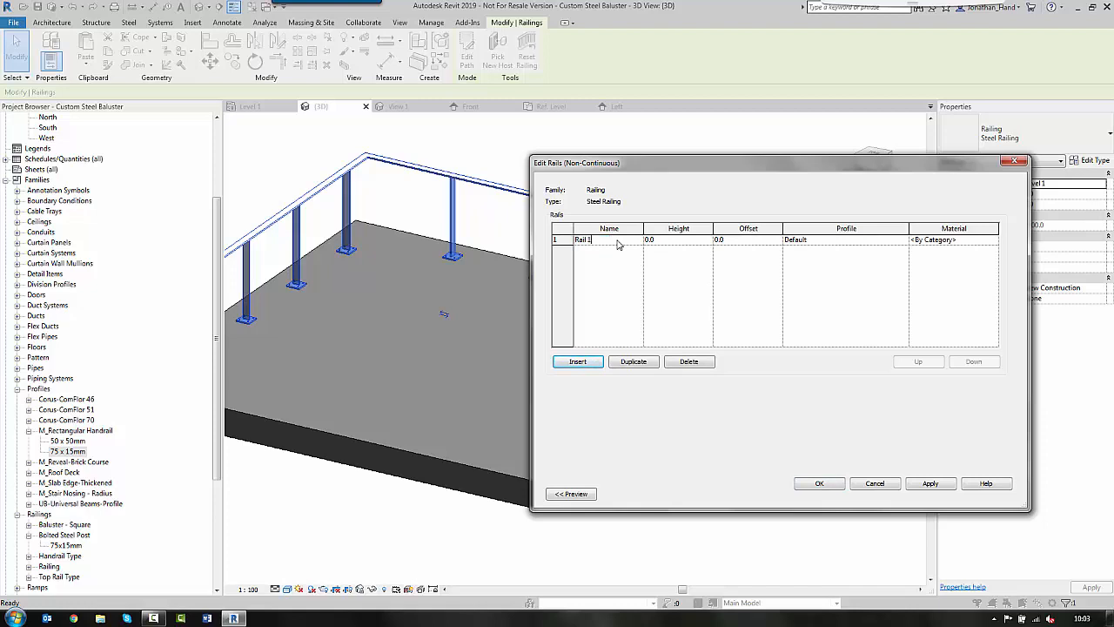
left_click(627, 266)
left_click(682, 243)
left_click(938, 484)
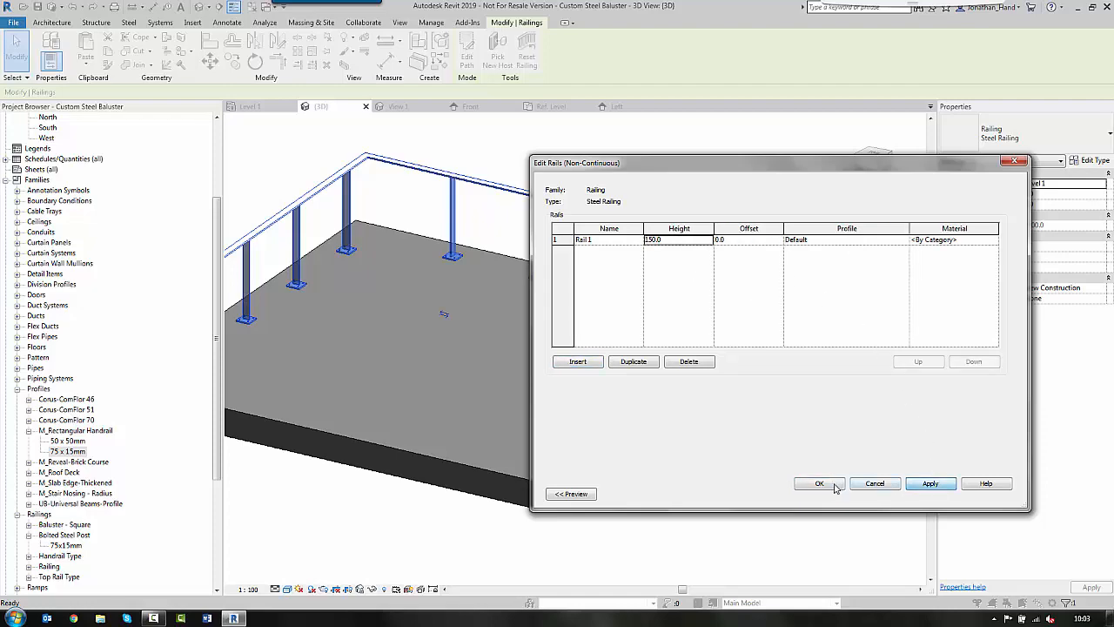
left_click(829, 485)
left_click(990, 493)
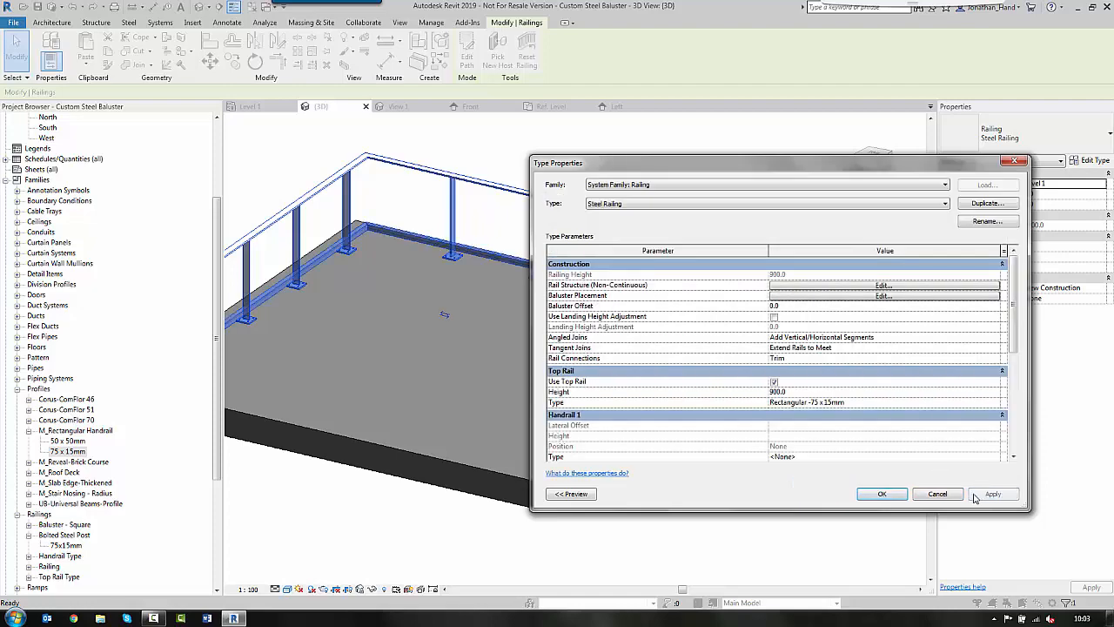
left_click(881, 494)
key("Escape")
scroll(808, 299, "up", 5)
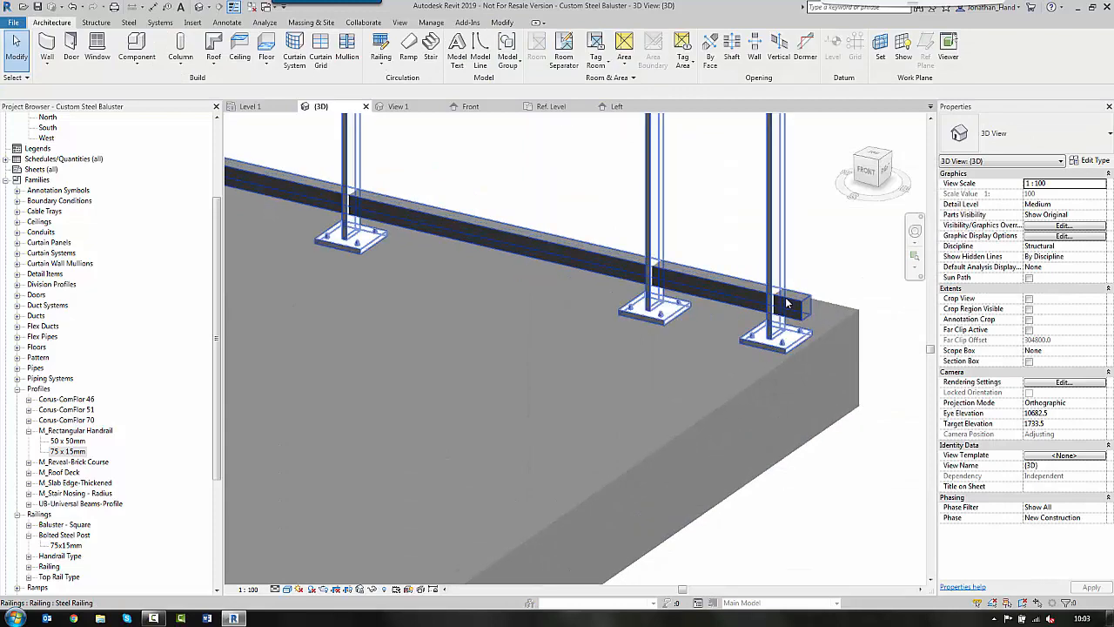
scroll(808, 298, "down", 6)
left_click(746, 244)
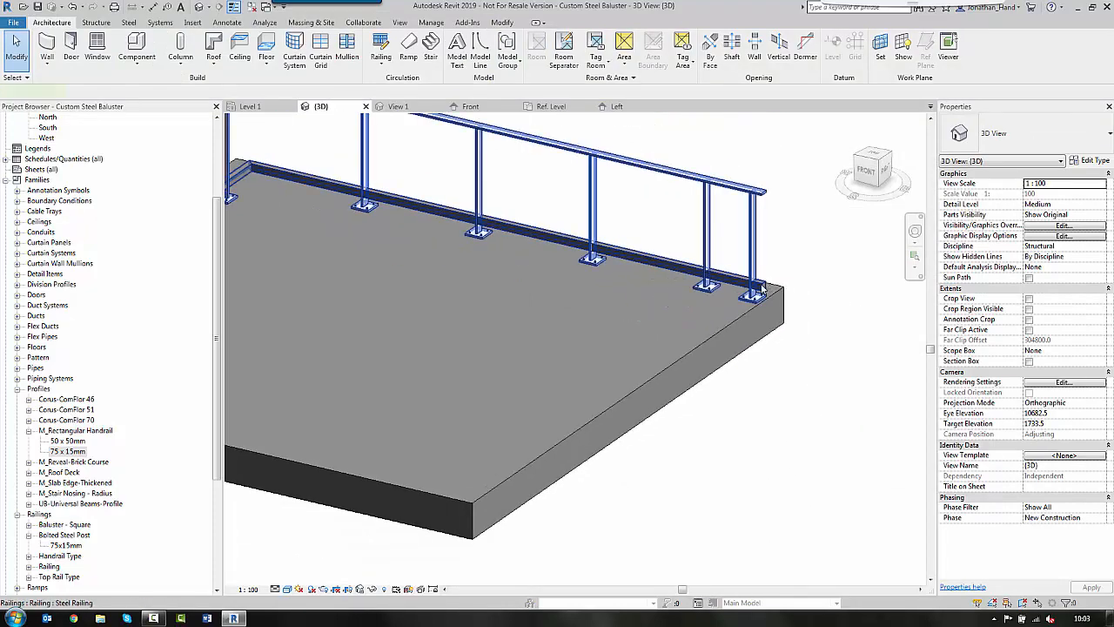
scroll(896, 231, "up", 3)
left_click(1090, 160)
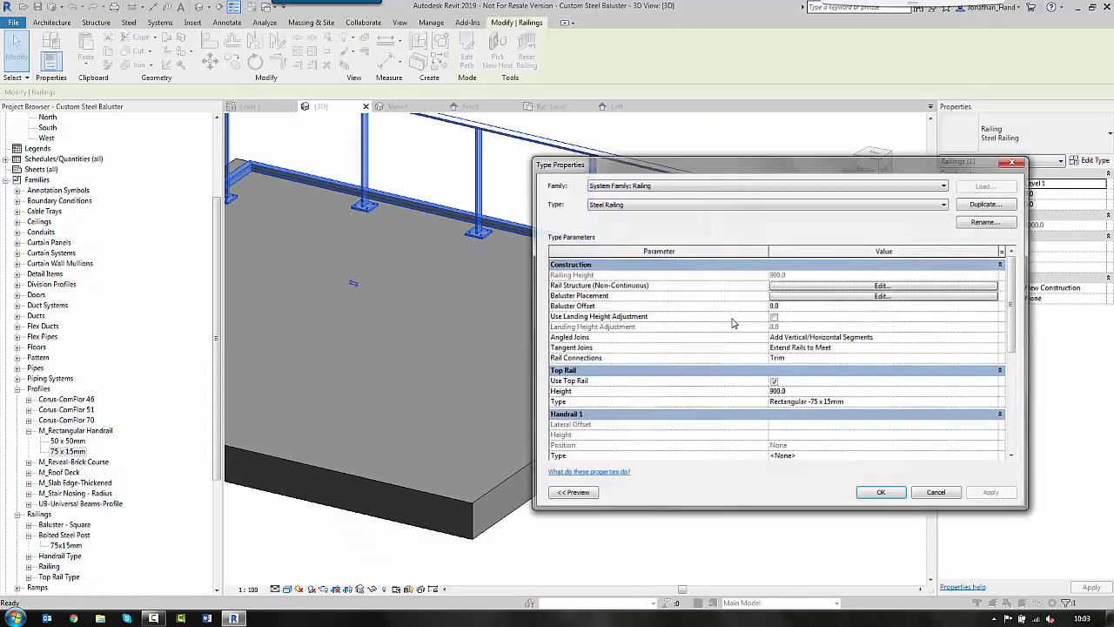
left_click(823, 286)
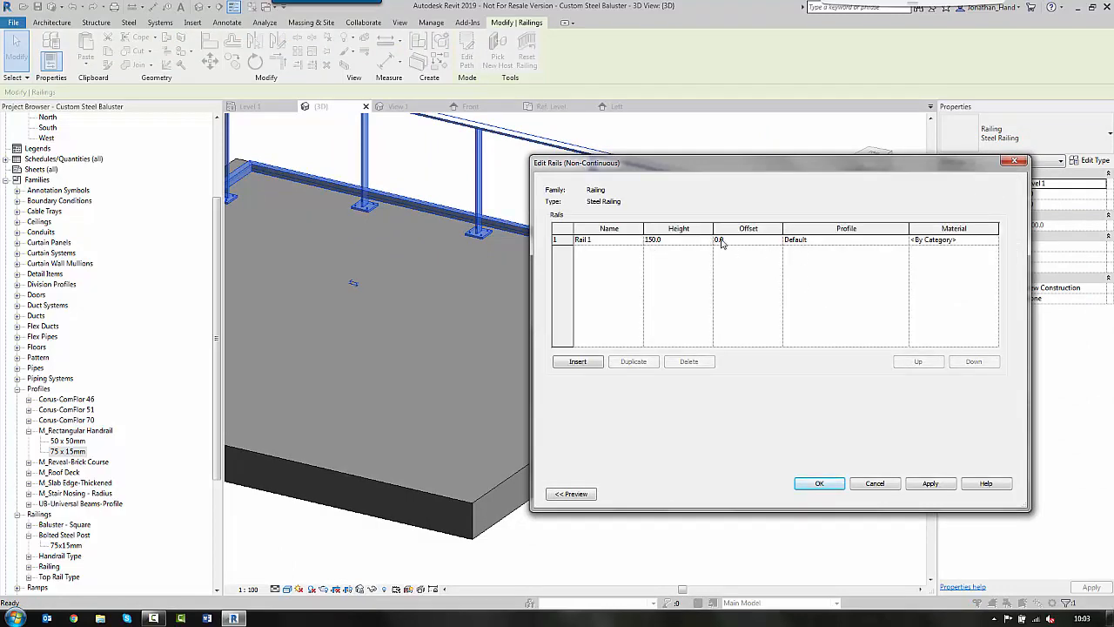
left_click(905, 243)
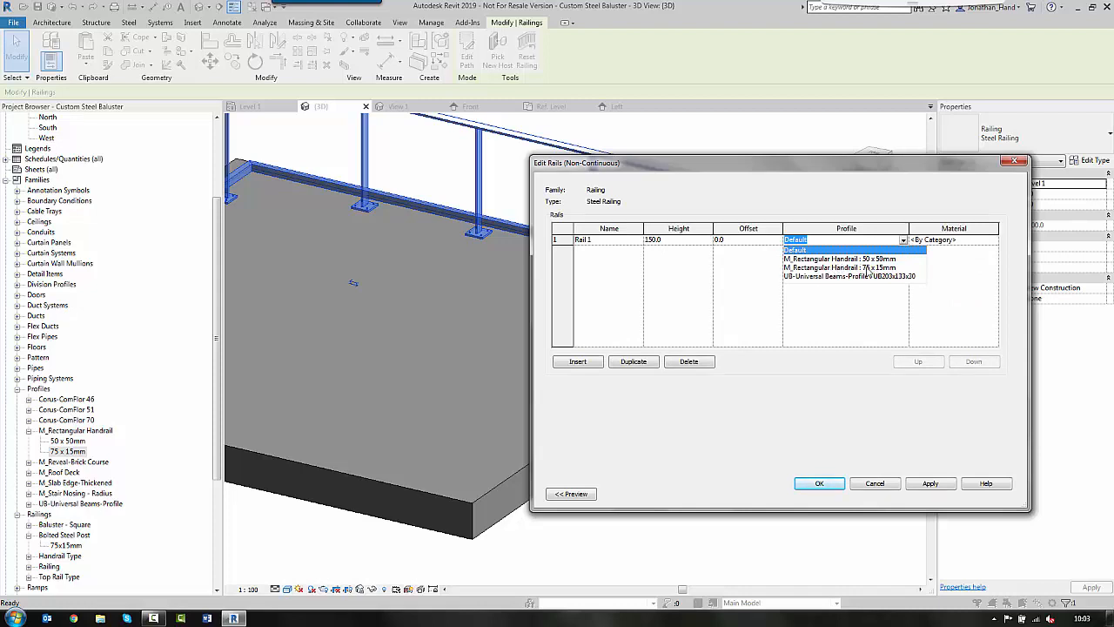
left_click(890, 489)
left_click(881, 486)
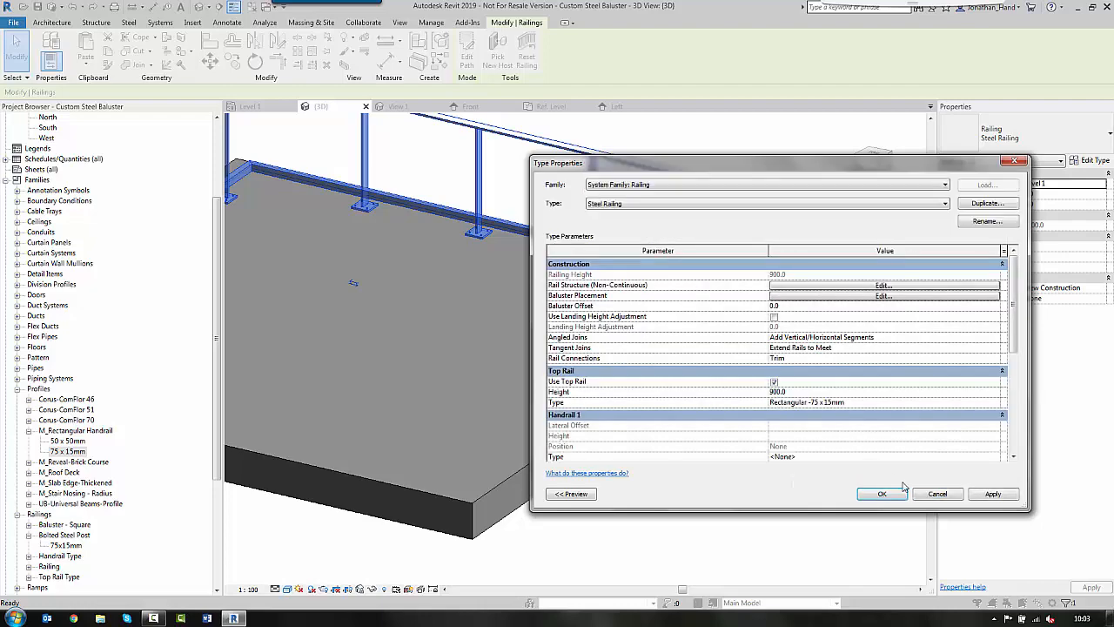
left_click(939, 494)
key("Escape")
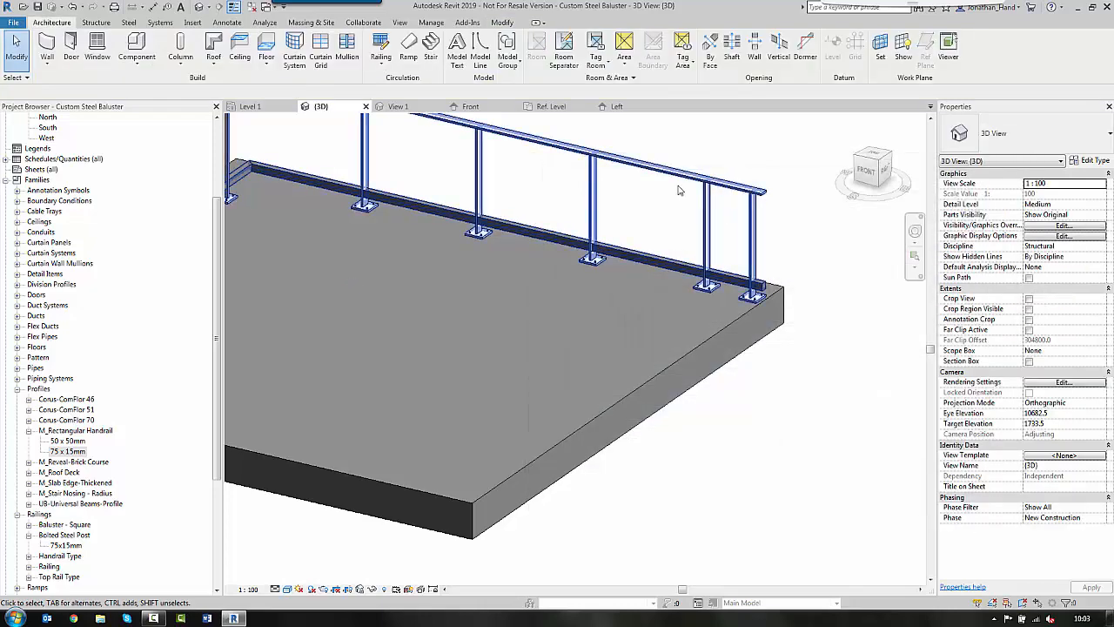
- Duplicate the 75 x 15mm type of the M_Rectangular Handrail profile and name the copy 50 x 15mm
left_click(66, 451)
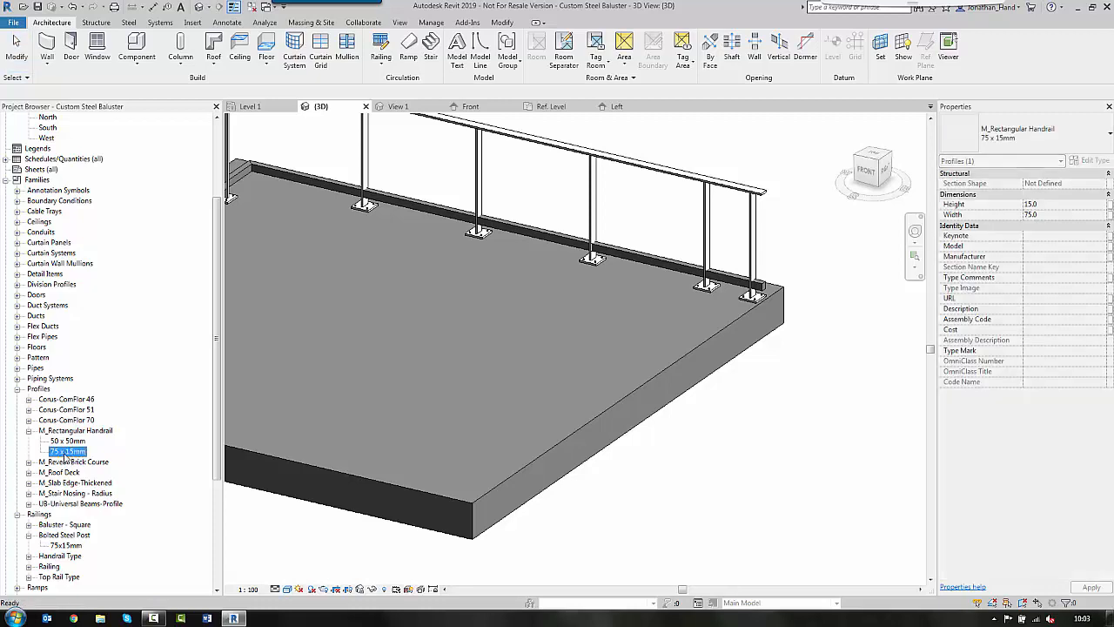
right_click(69, 458)
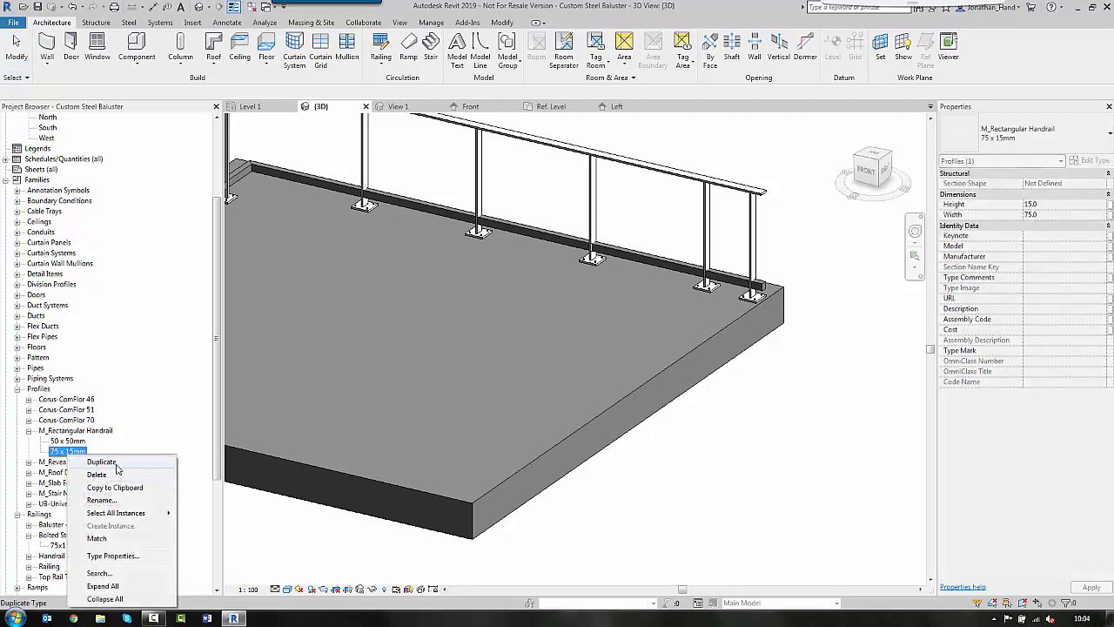
left_click(122, 463)
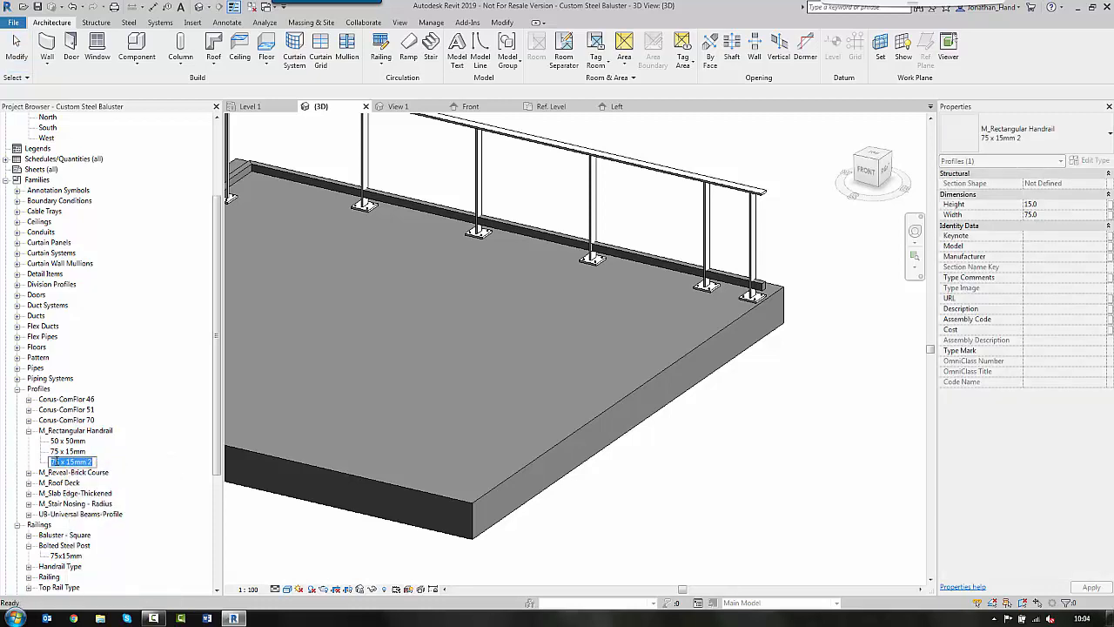
double_click(54, 461)
type("50")
key("Return")
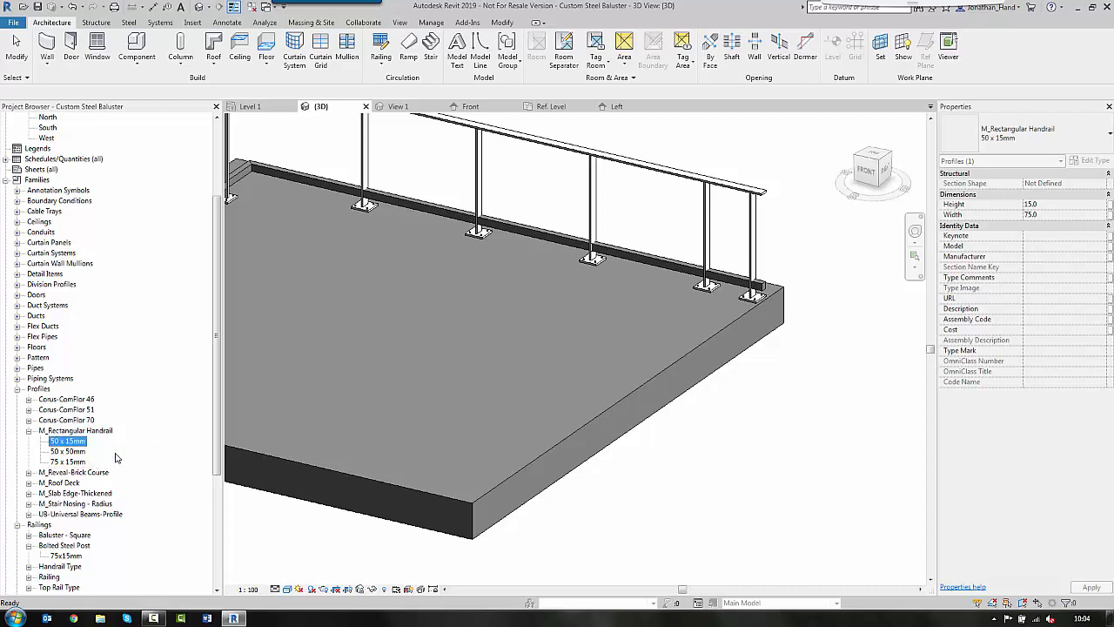
- Set the width of the 50 x 15mm M_Rectangular Handrail profile type to 50
right_click(76, 442)
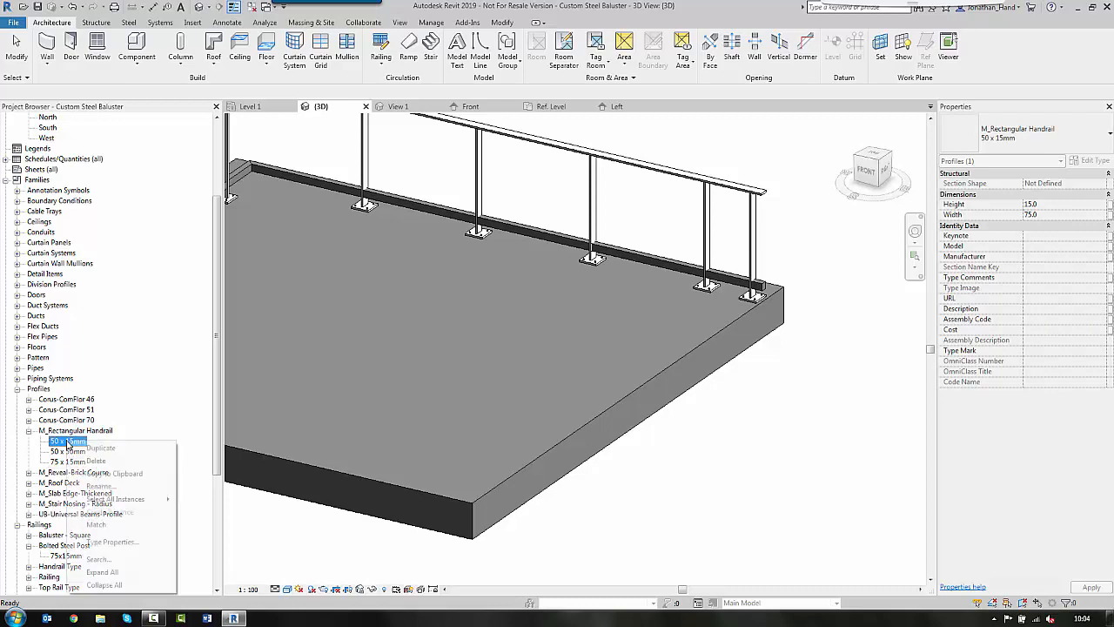
left_click(113, 541)
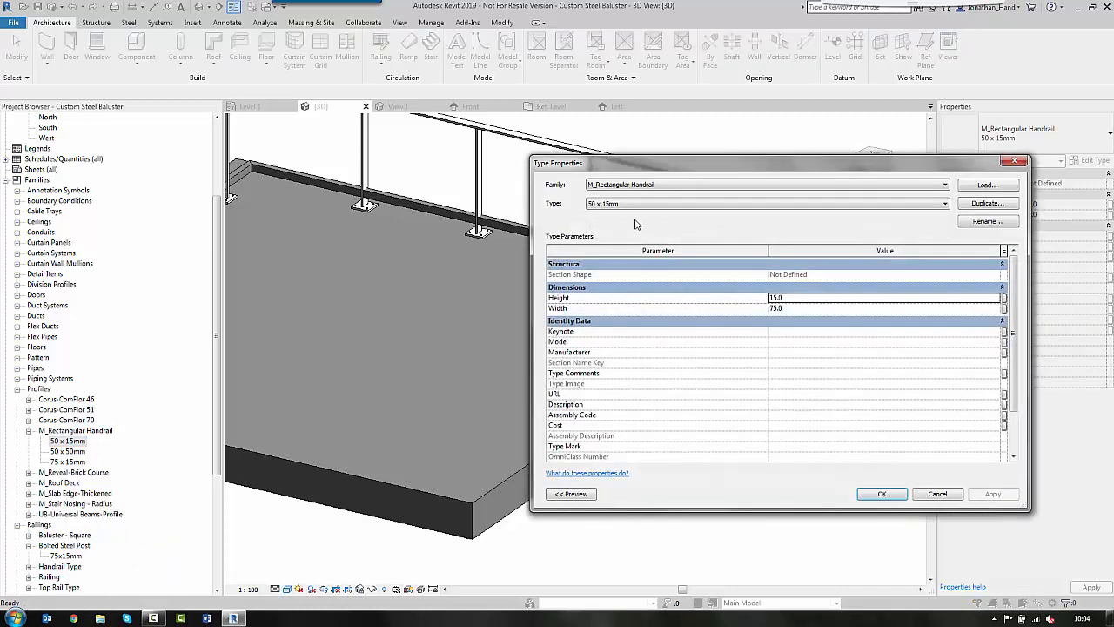
left_click(795, 307)
type("50")
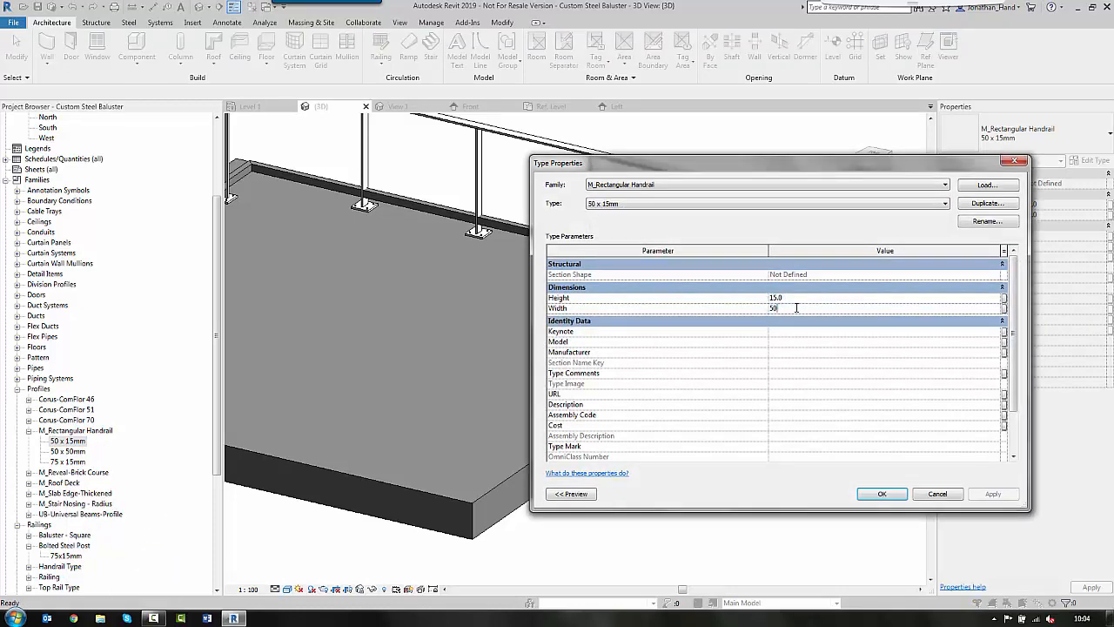
left_click(881, 494)
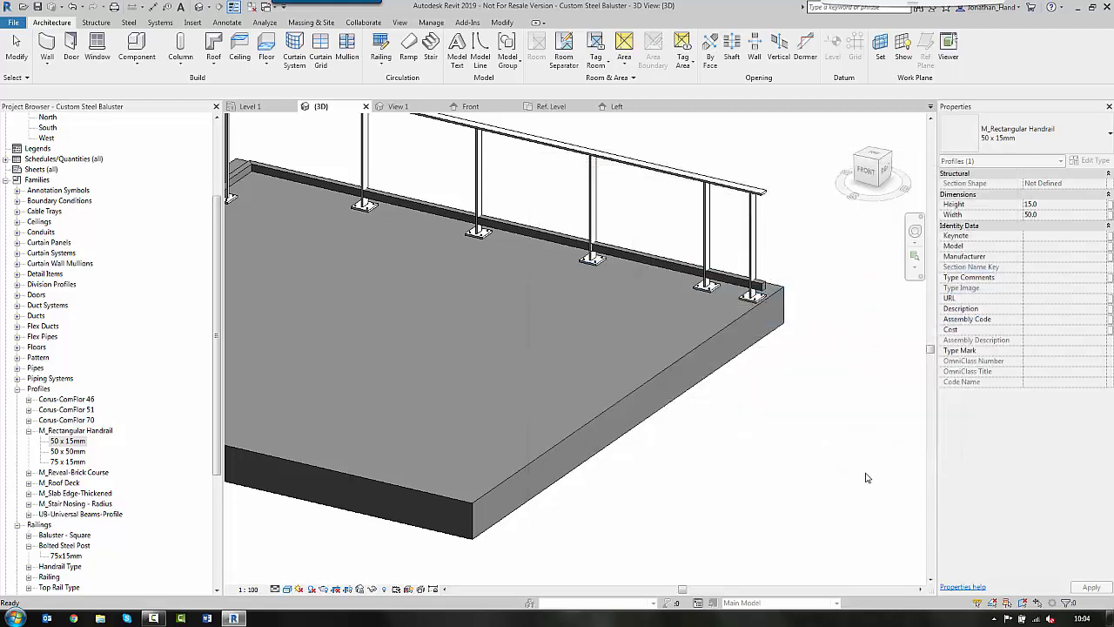
left_click(701, 489)
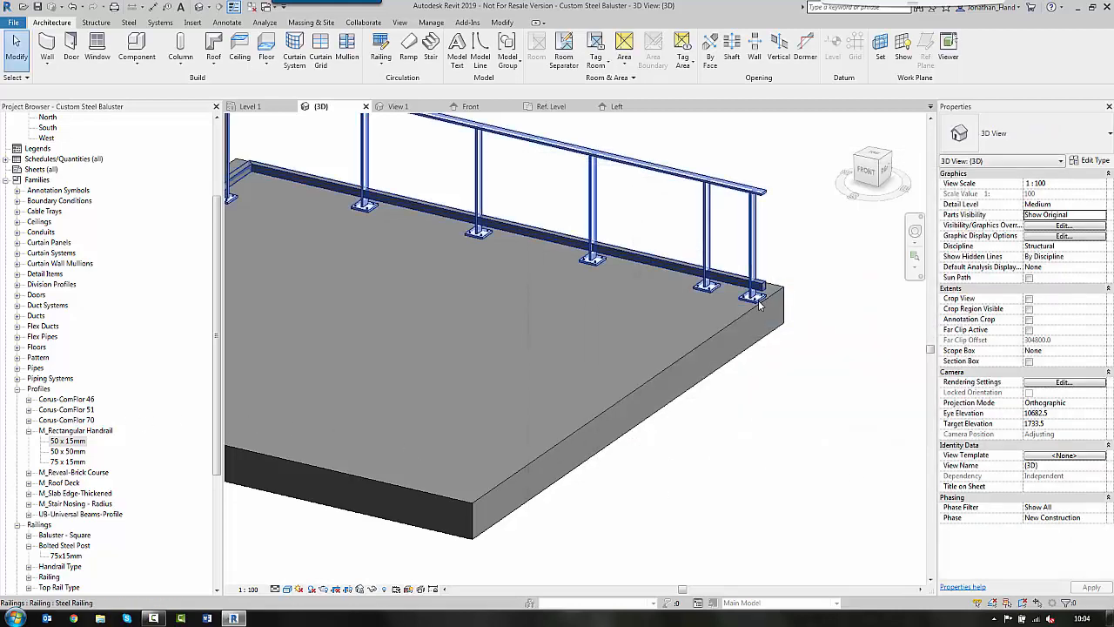
- In the Steel Railing type's rail structure, set Rail 1's profile to M_Rectangular Handrail : 50 x 15mm and its material to Aluminum
left_click(761, 255)
left_click(1086, 161)
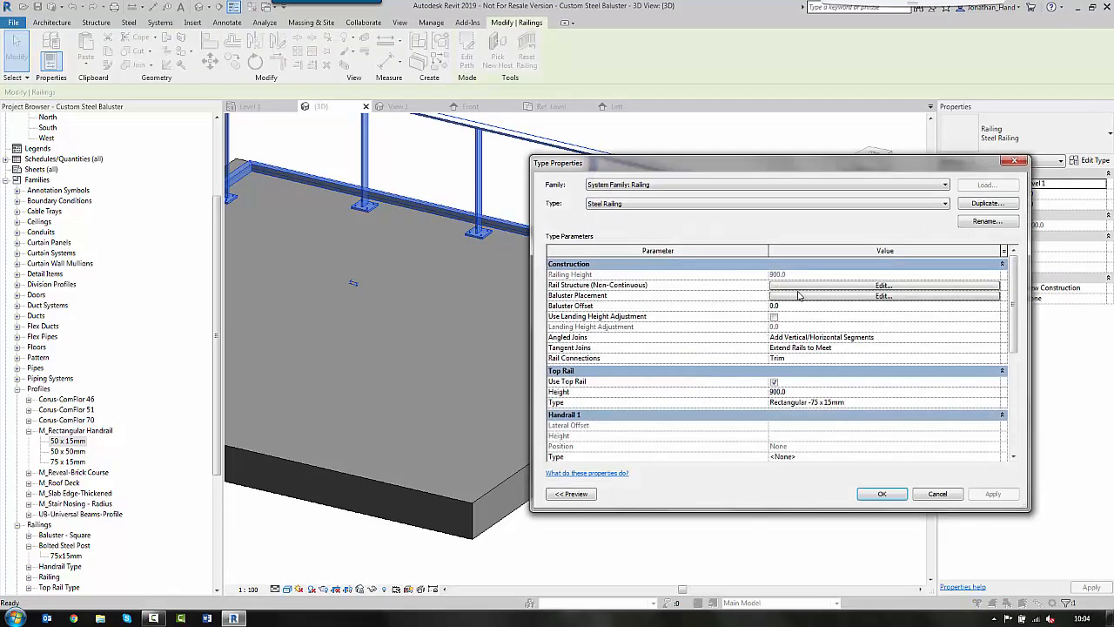
left_click(883, 285)
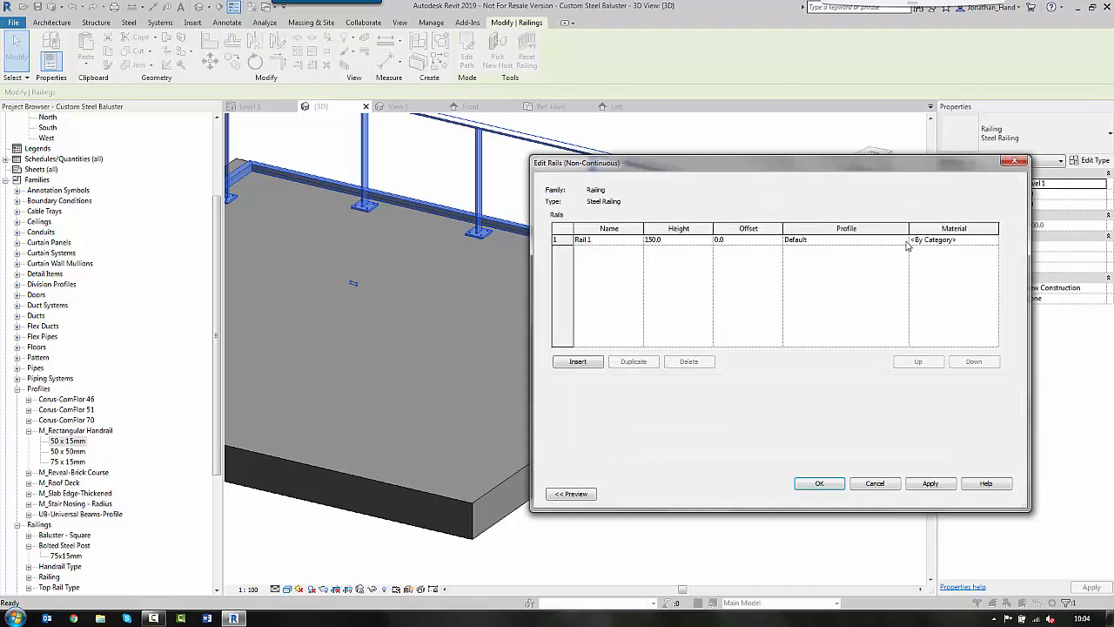
left_click(905, 243)
left_click(832, 251)
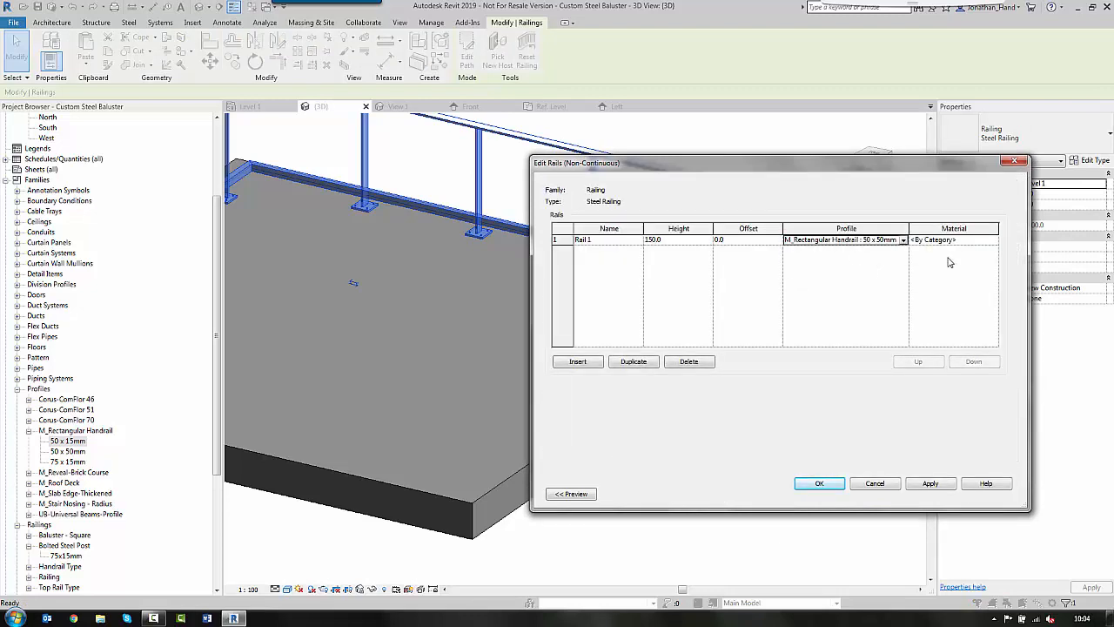
left_click(904, 242)
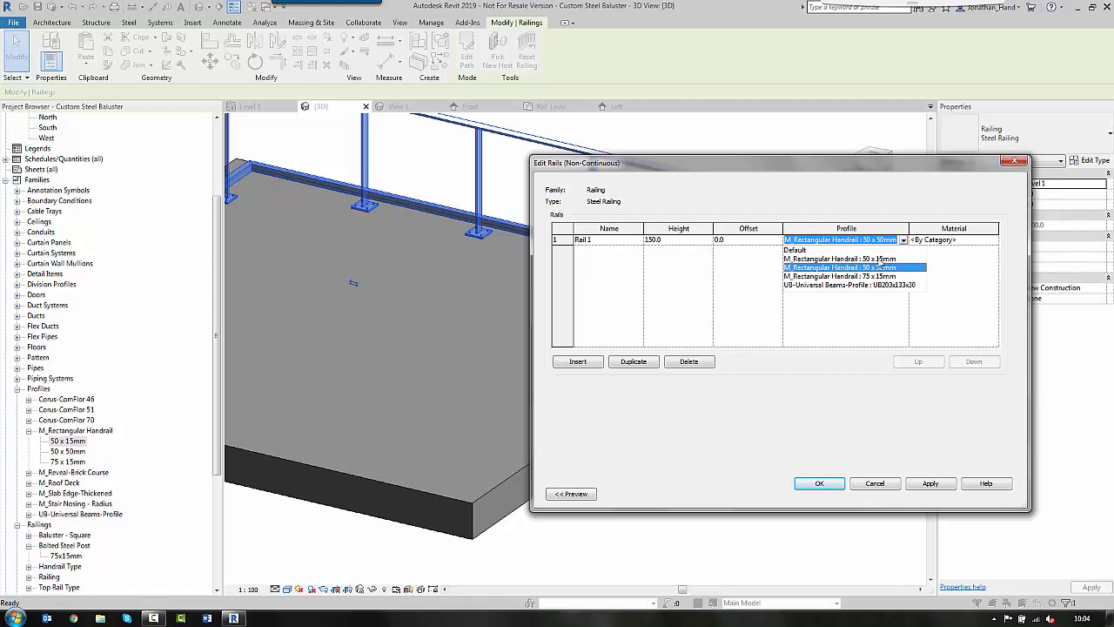
left_click(881, 259)
left_click(990, 242)
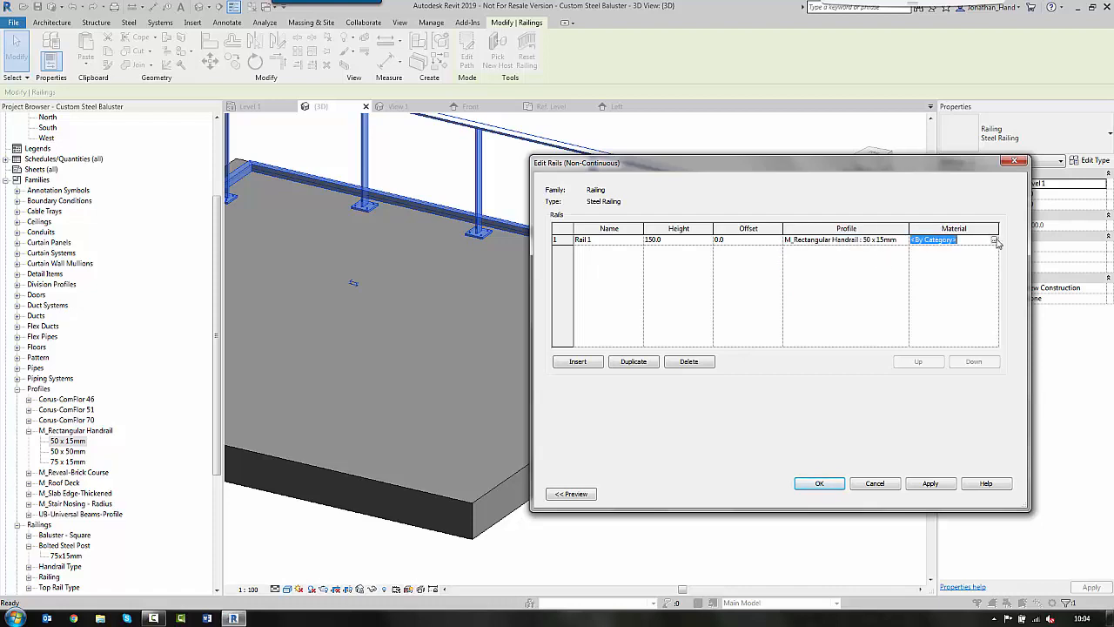
left_click(995, 240)
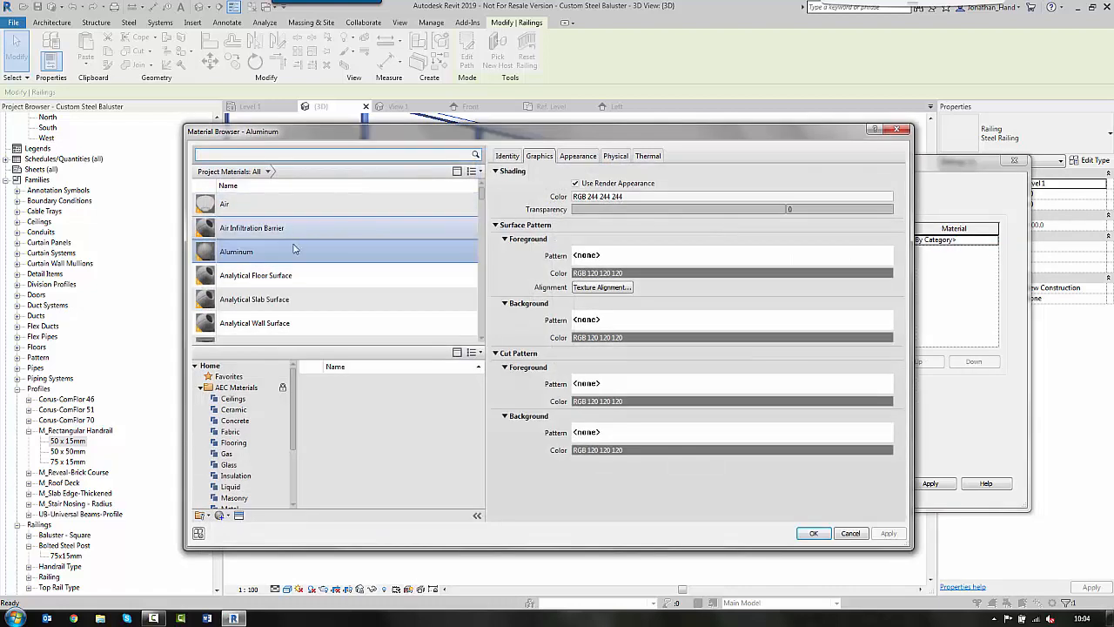
left_click(813, 532)
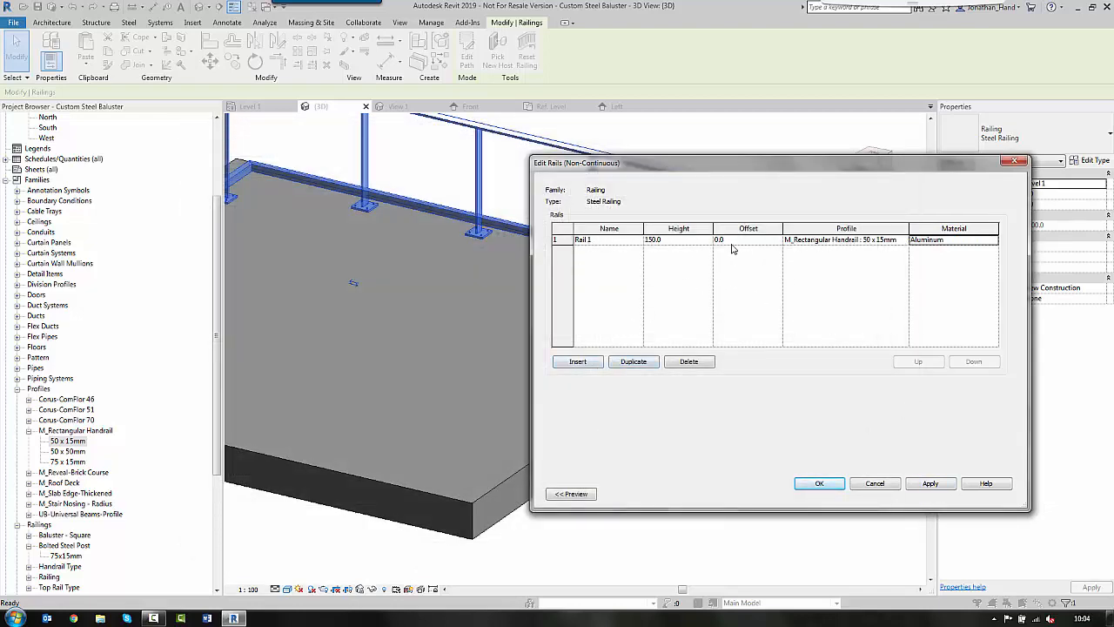
- Duplicate Rail 1 three times in the Steel Railing type's rail structure
left_click(651, 364)
left_click(651, 364)
left_click(651, 364)
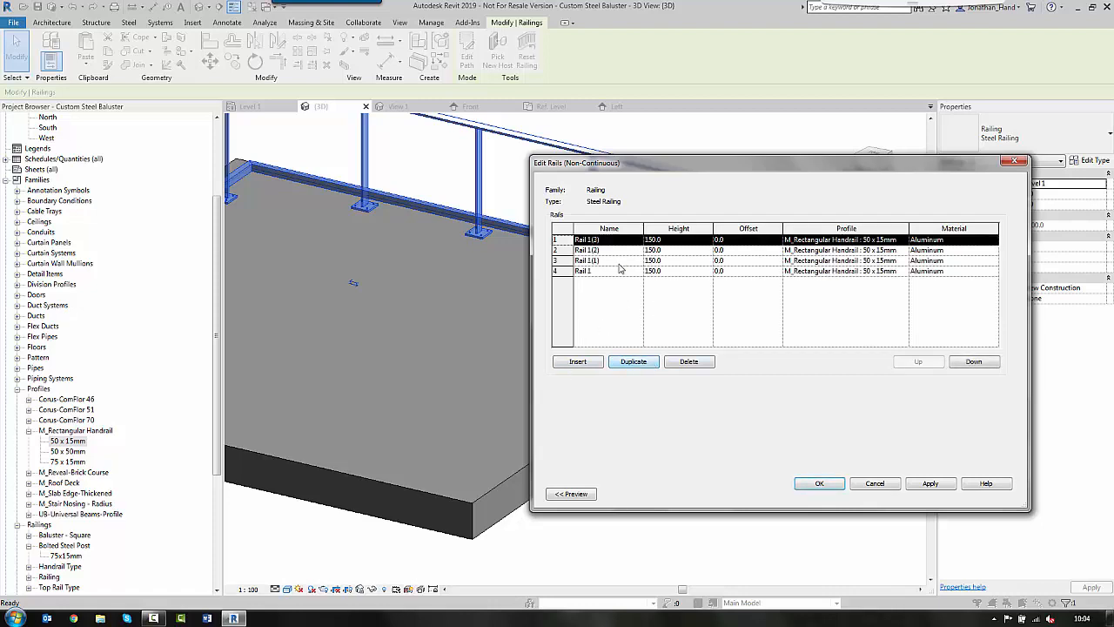
- Add one more duplicate rail to the rail structure and rename the copies above Rail 1, lowest first, Rail 2, Rail 3, Rail 4 and Rail 5
left_click(633, 362)
left_click(608, 270)
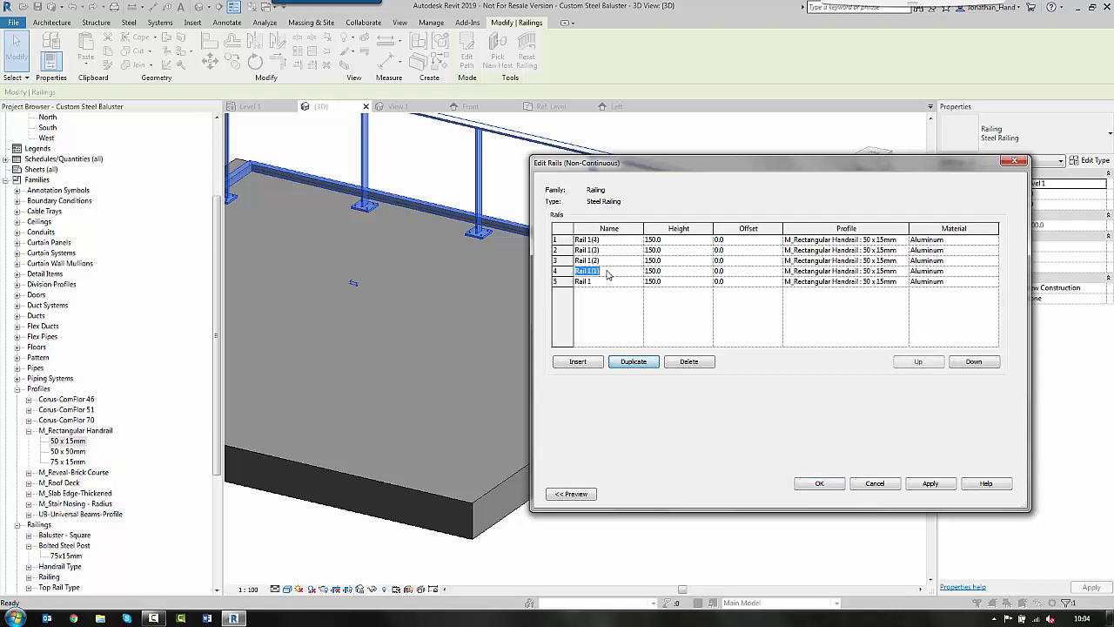
type("R")
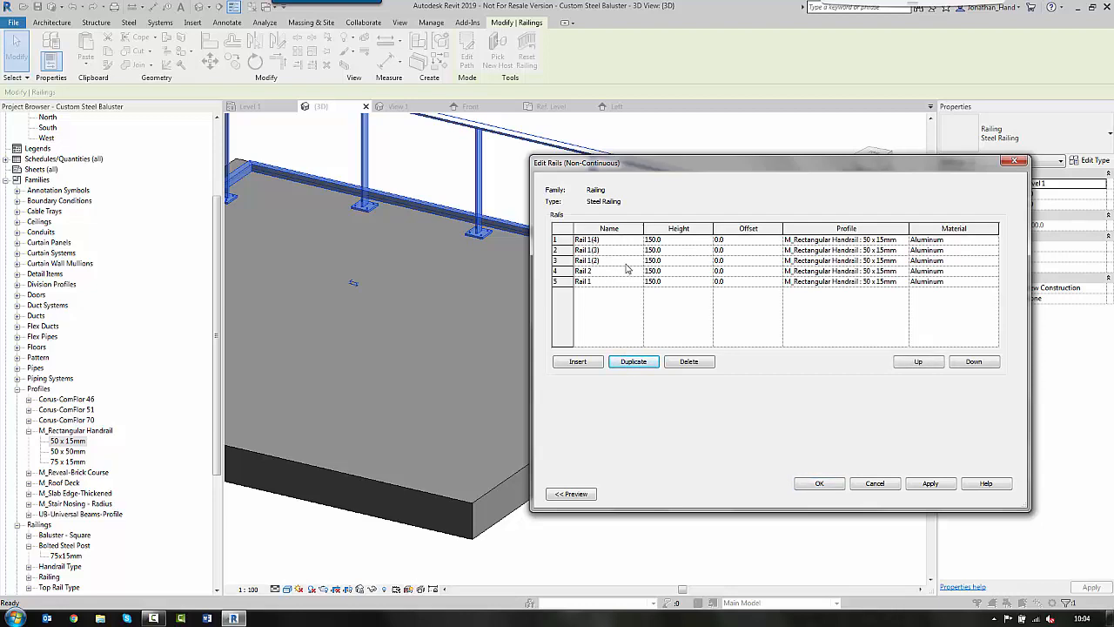
key("Up")
type("Ra")
key("Up")
type("Ra")
left_click(615, 239)
type("R")
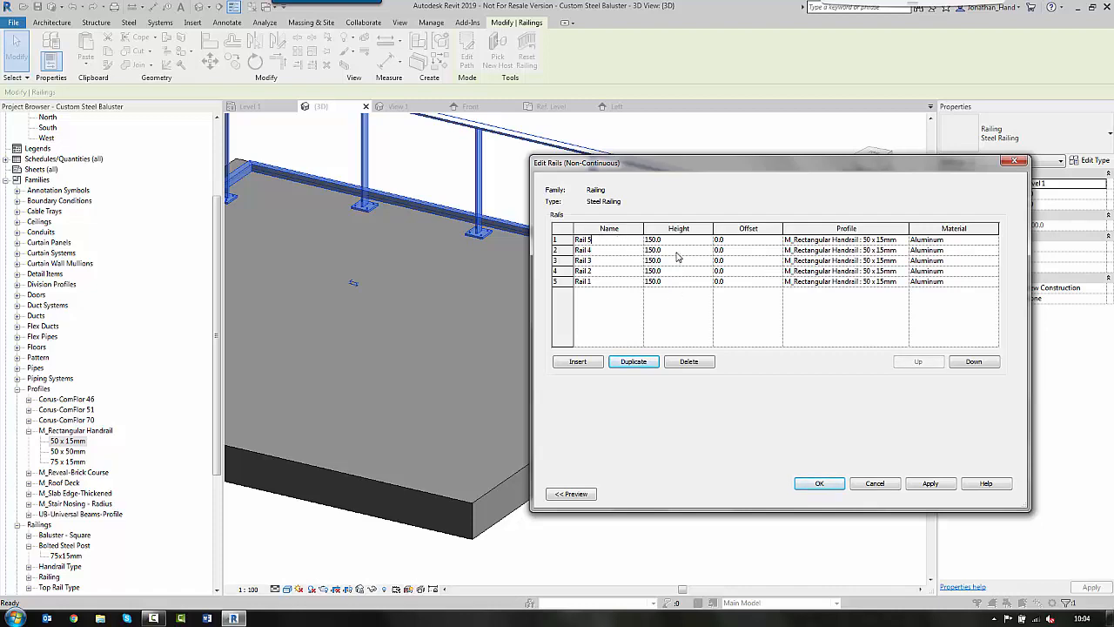
- Set the heights of Rail 2, 3, 4 and 5 to 300, 450, 600 and 750, and apply the rail structure to the Steel Railing type
left_click(672, 270)
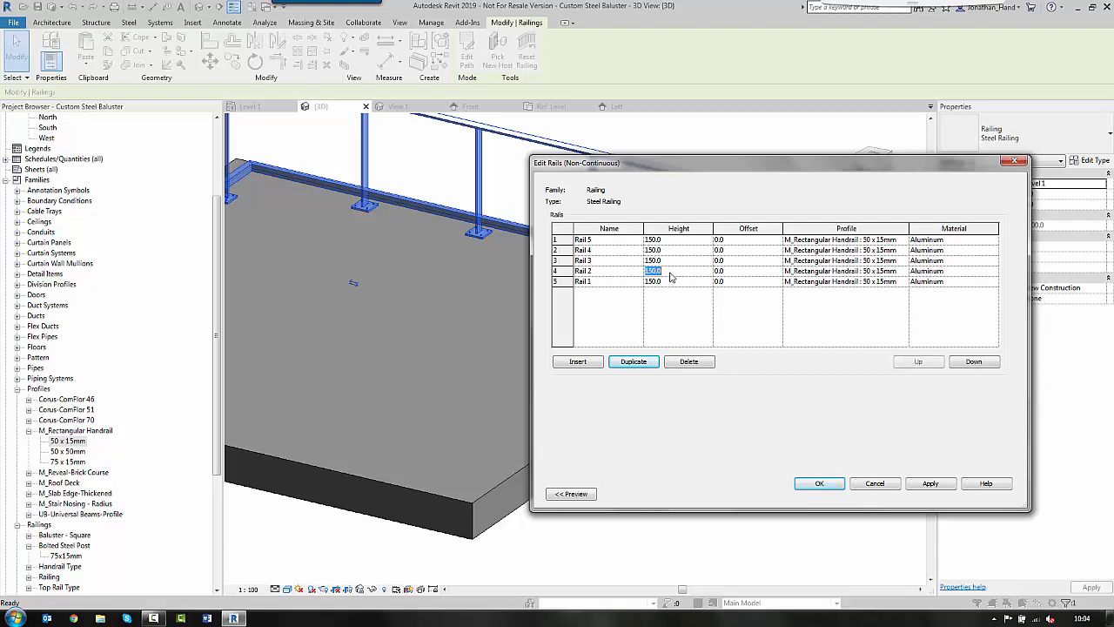
type("300")
left_click(677, 251)
left_click(676, 262)
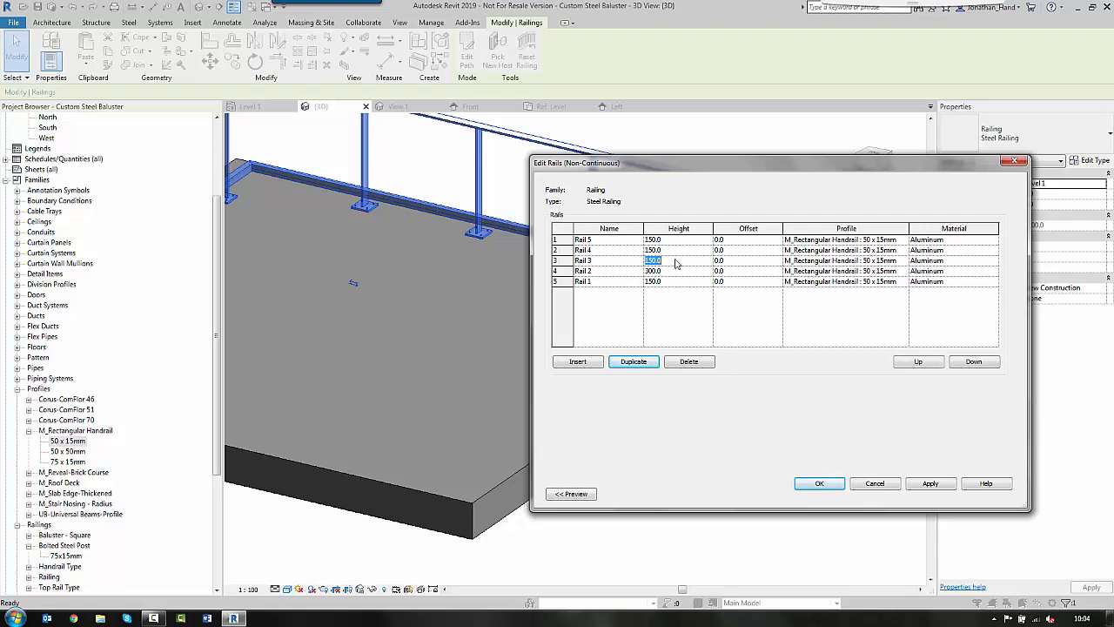
type("450")
left_click(674, 251)
type("600")
left_click(673, 241)
type("750")
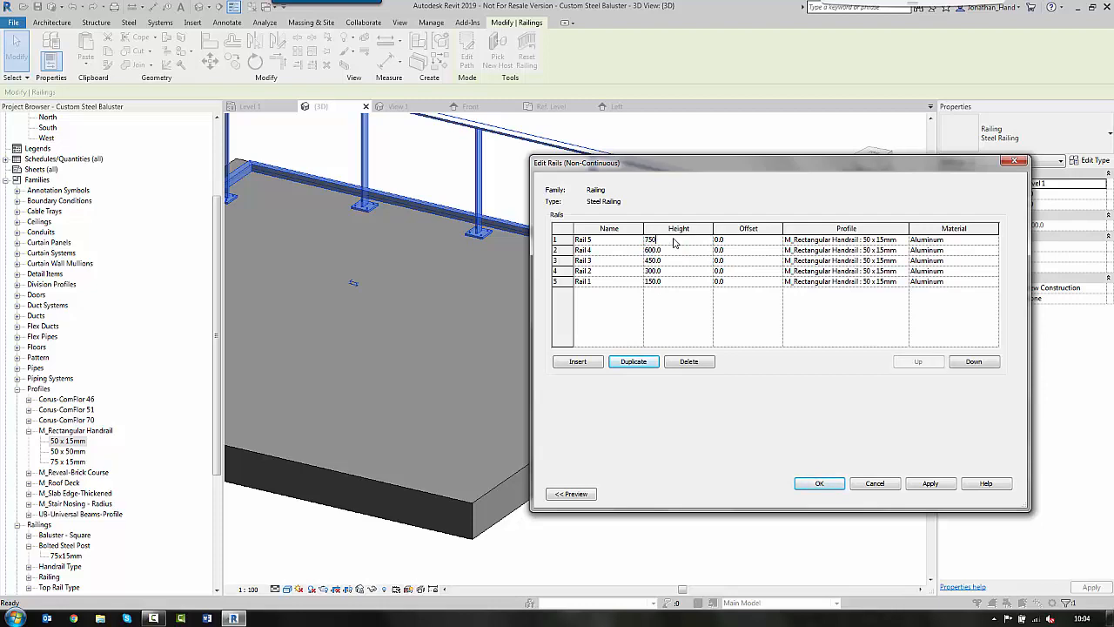
left_click(936, 484)
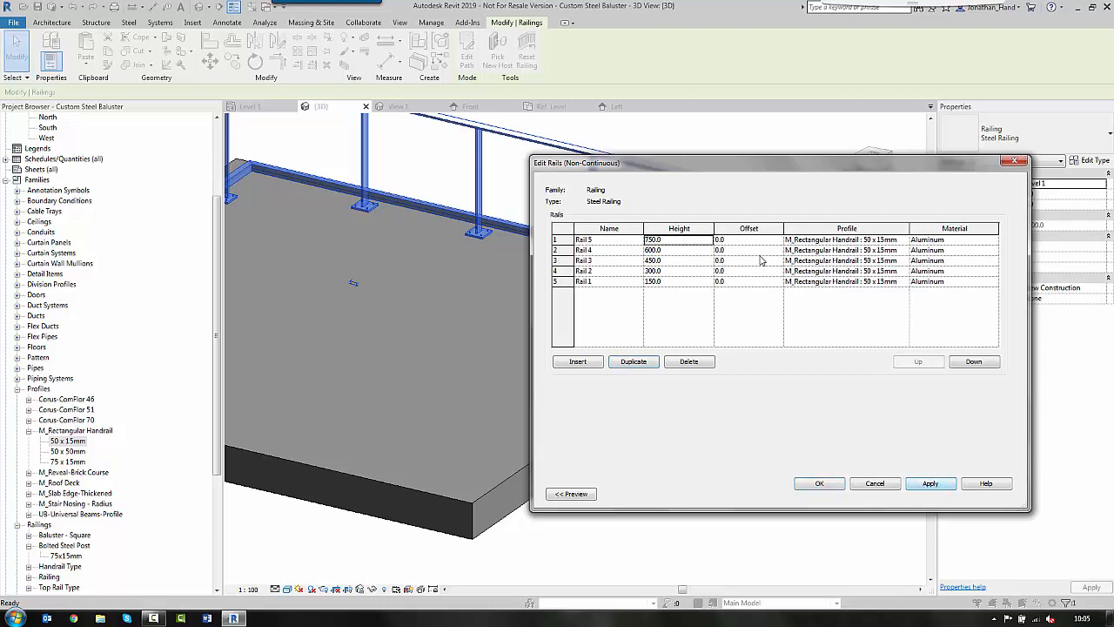
left_click(829, 487)
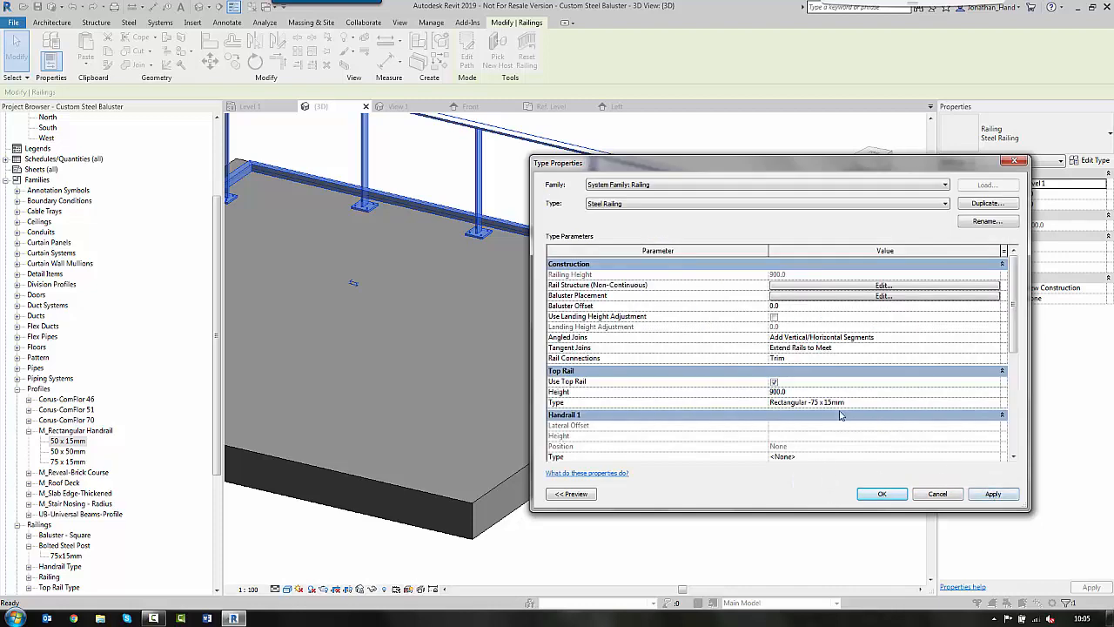
left_click(994, 496)
left_click(886, 494)
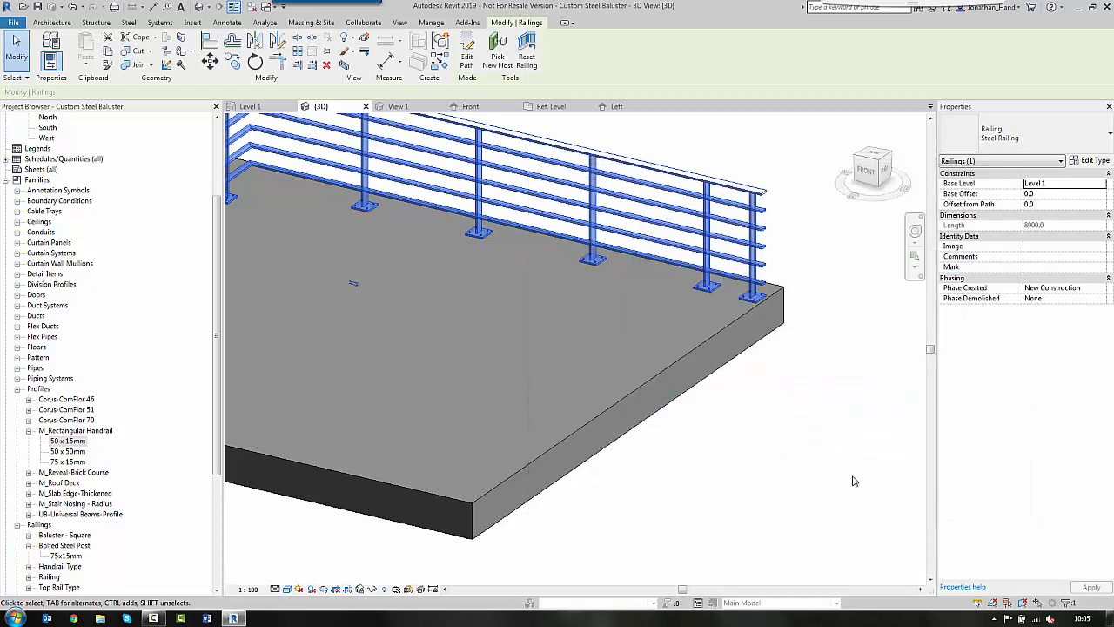
- Examine the railing's intermediate rails, bolted posts, open end and corner from several angles in the 3D view
left_click(842, 477)
scroll(837, 447, "down", 3)
middle_click_drag(412, 521, 662, 444, "shift")
scroll(487, 522, "up", 4)
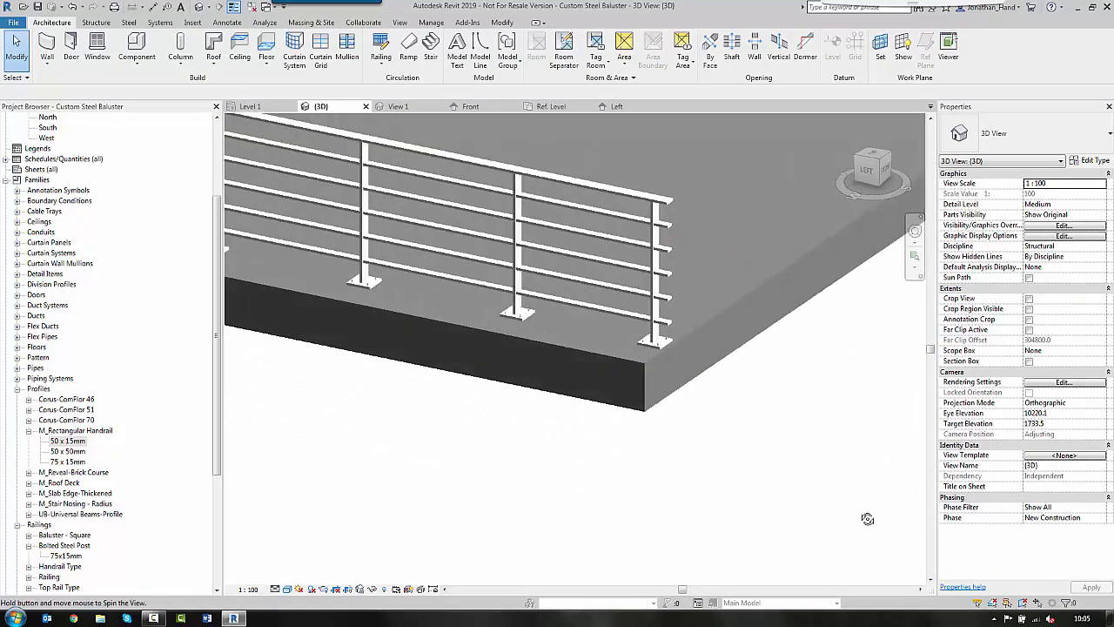
scroll(689, 423, "up", 2)
scroll(564, 249, "up", 2)
scroll(537, 185, "up", 2)
scroll(621, 218, "down", 2)
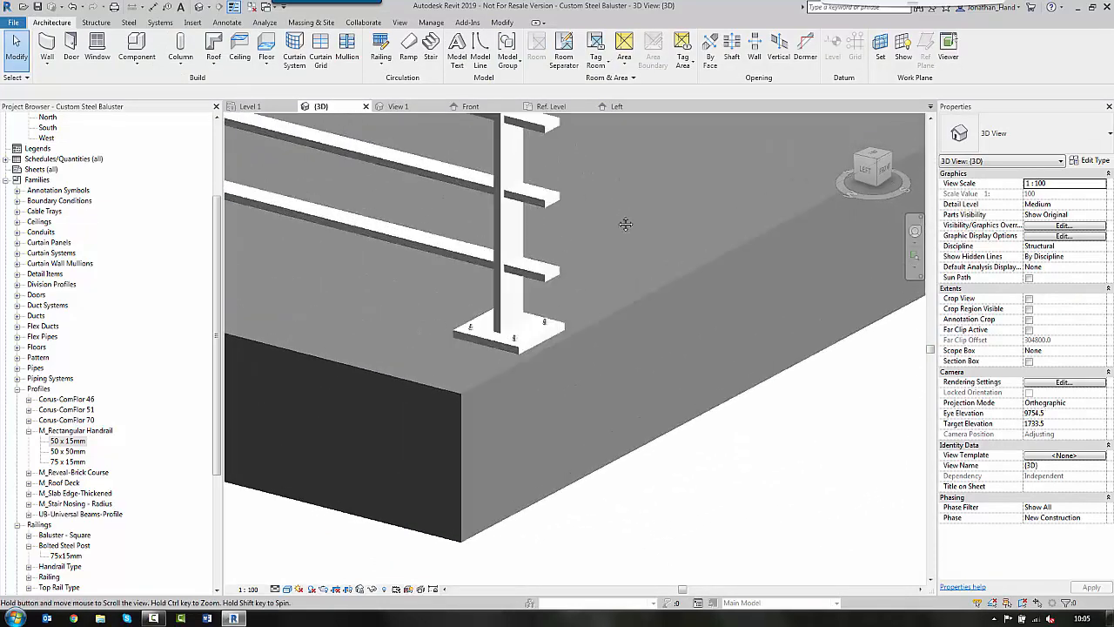
scroll(684, 314, "down", 2)
scroll(533, 304, "down", 1)
scroll(629, 375, "up", 2)
middle_click_drag(629, 375, 649, 387)
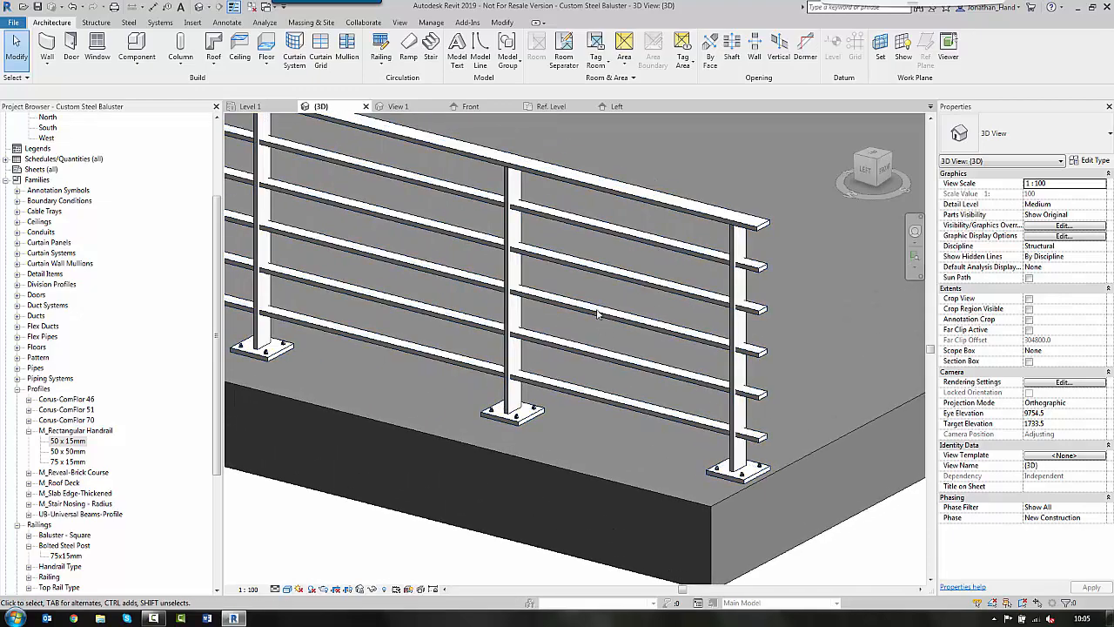
scroll(517, 414, "down", 2)
scroll(697, 424, "up", 3)
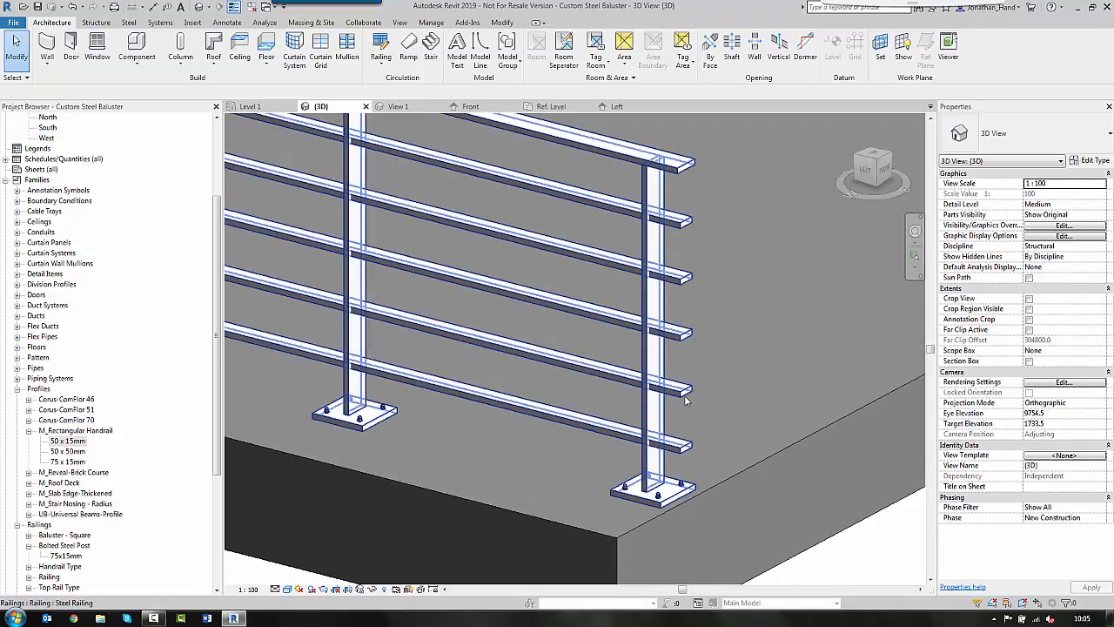
scroll(705, 435, "down", 3)
scroll(740, 480, "up", 1)
middle_click_drag(740, 480, 557, 522, "shift")
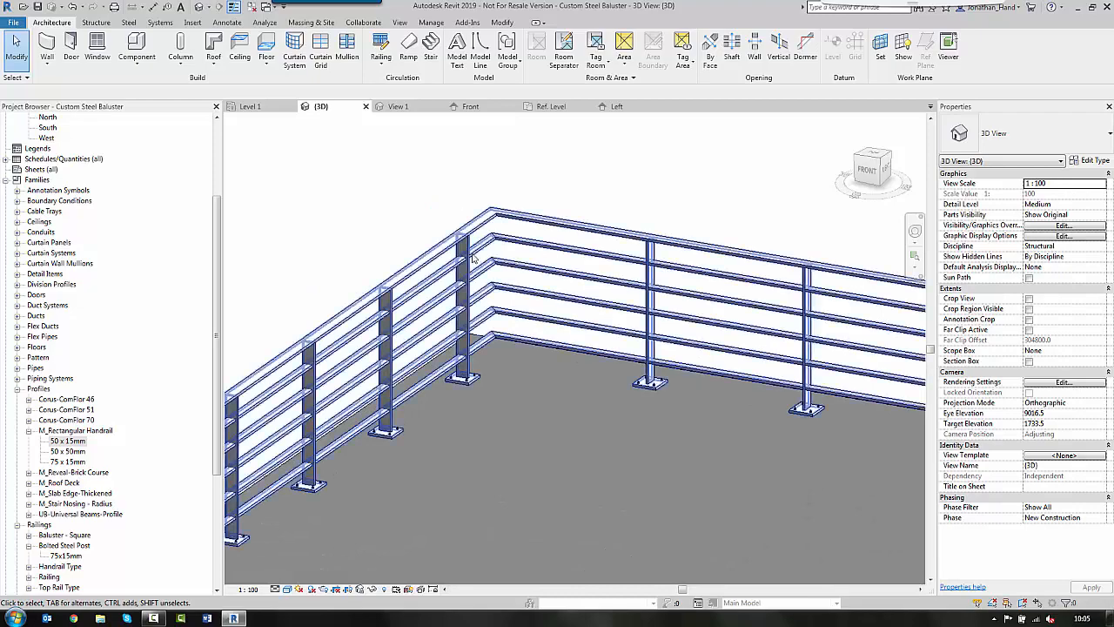
middle_click_drag(485, 403, 664, 357, "shift")
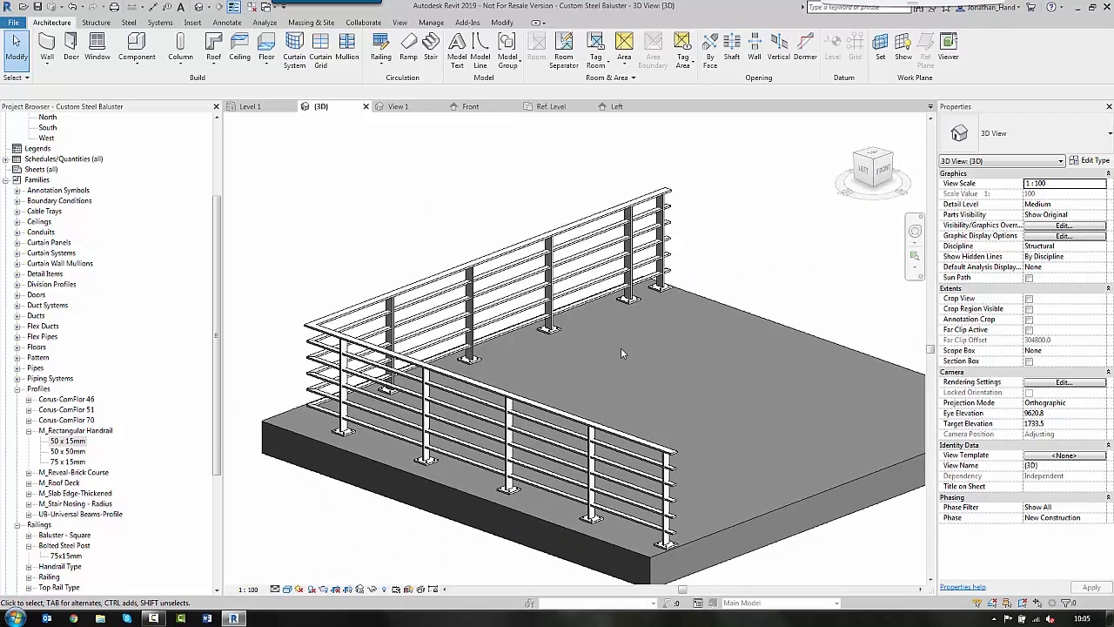